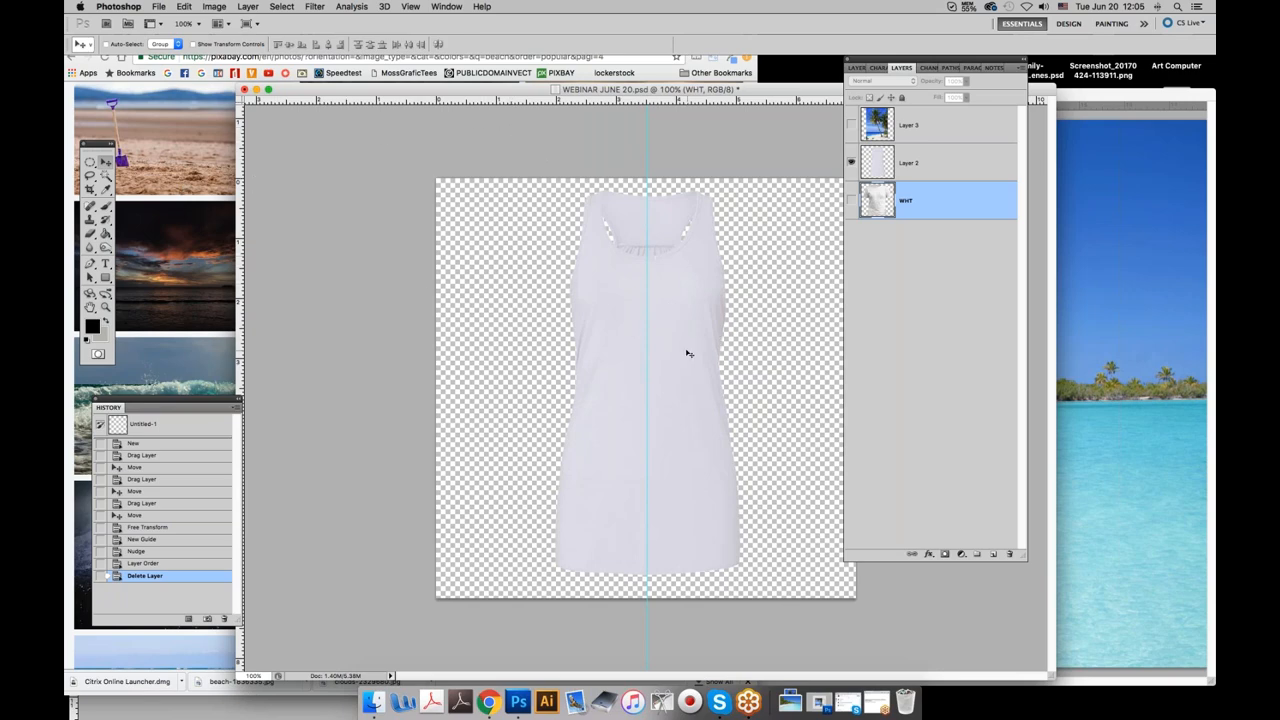
Switch to Chrome, open the Pixabay home page in a new tab and view the search's media type filters.
click(184, 197)
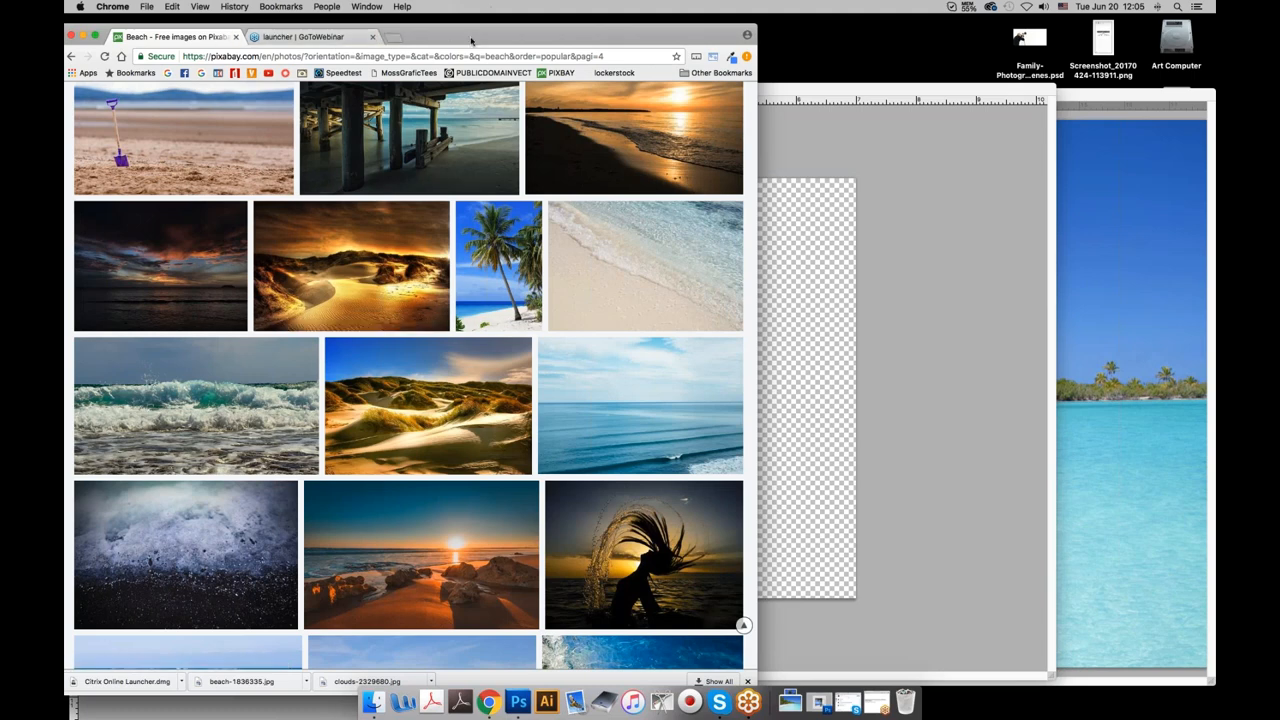
click(394, 37)
click(561, 73)
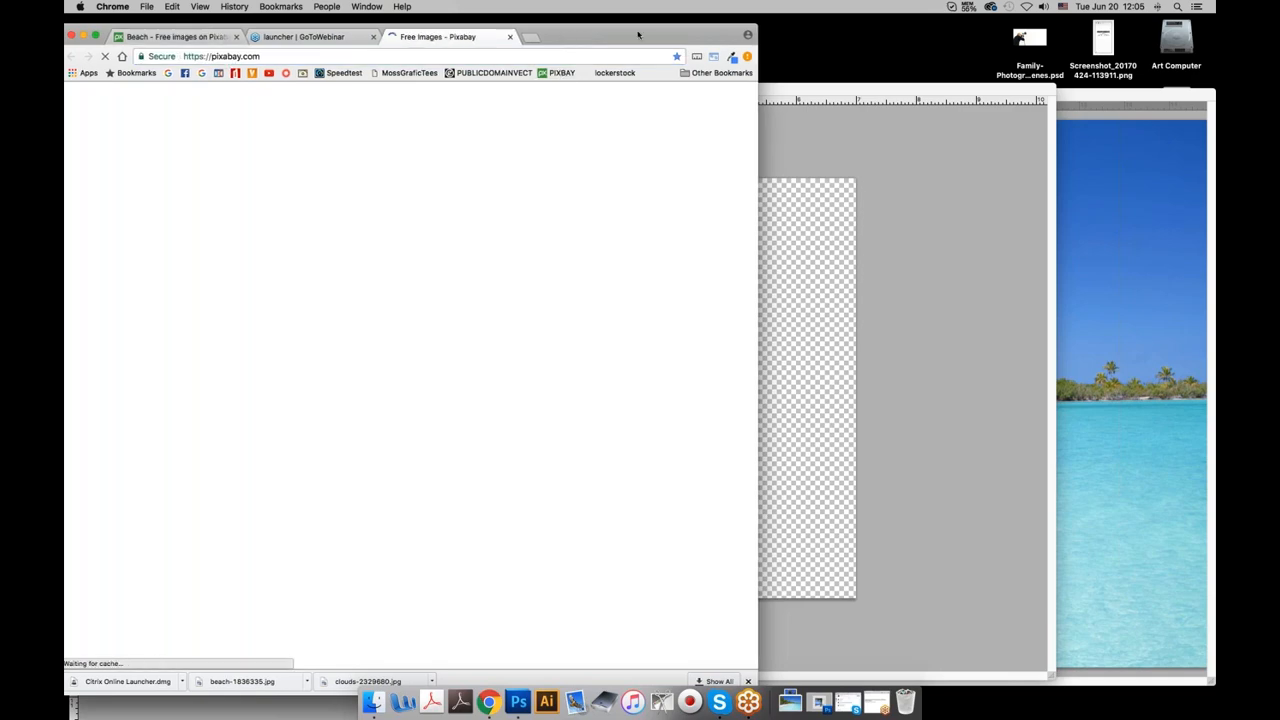
drag(224, 37, 378, 44)
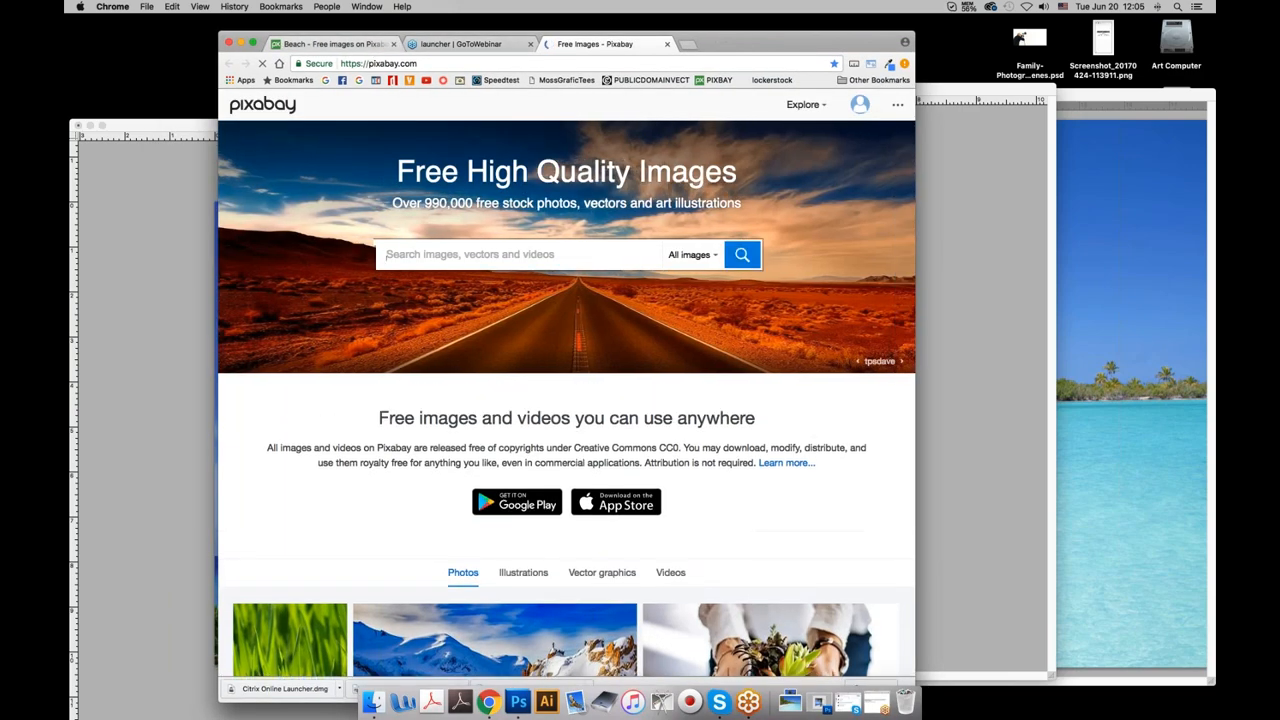
click(684, 255)
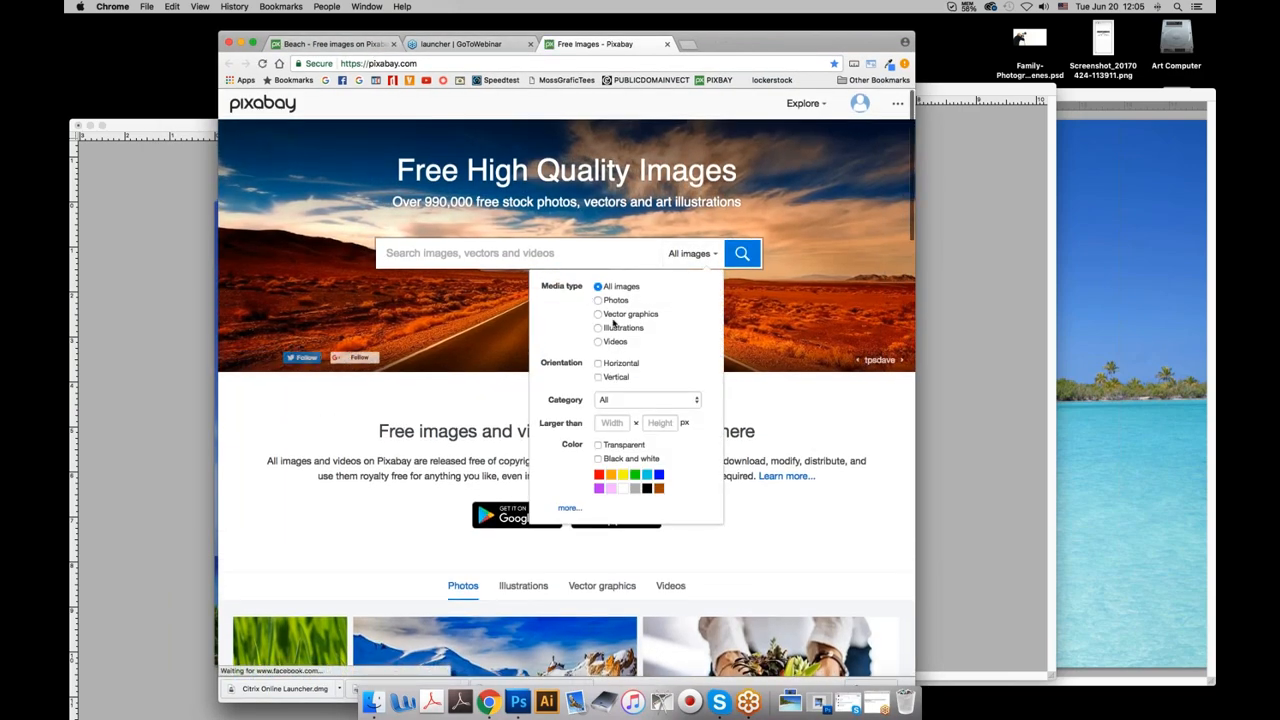
Open the palm tree photo from the existing beach search results and view its available download sizes.
click(327, 46)
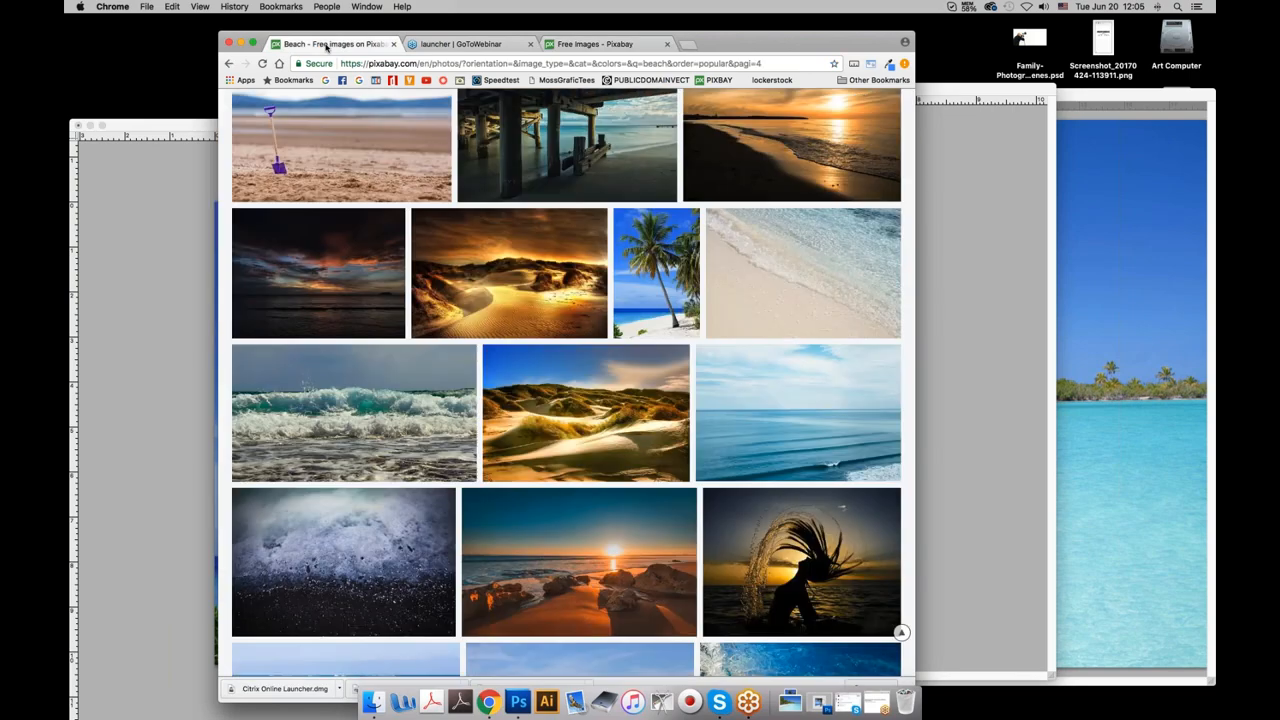
click(656, 270)
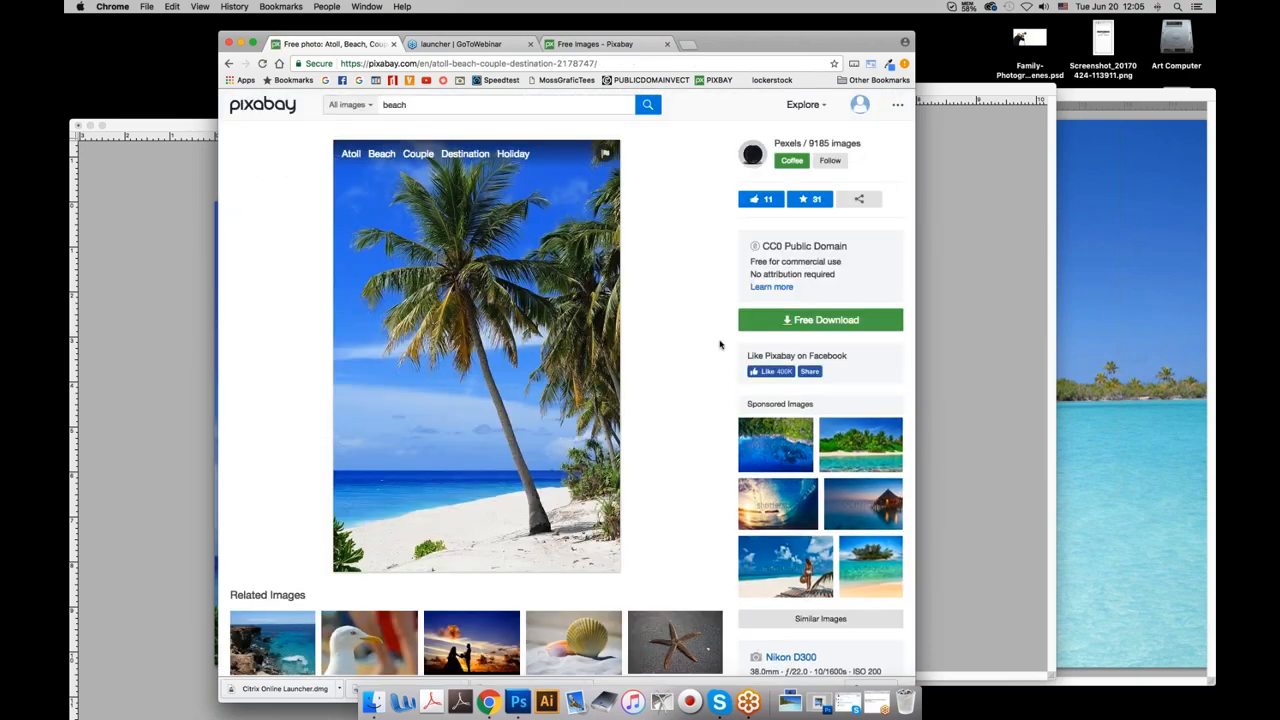
click(821, 320)
mouse_move(860, 104)
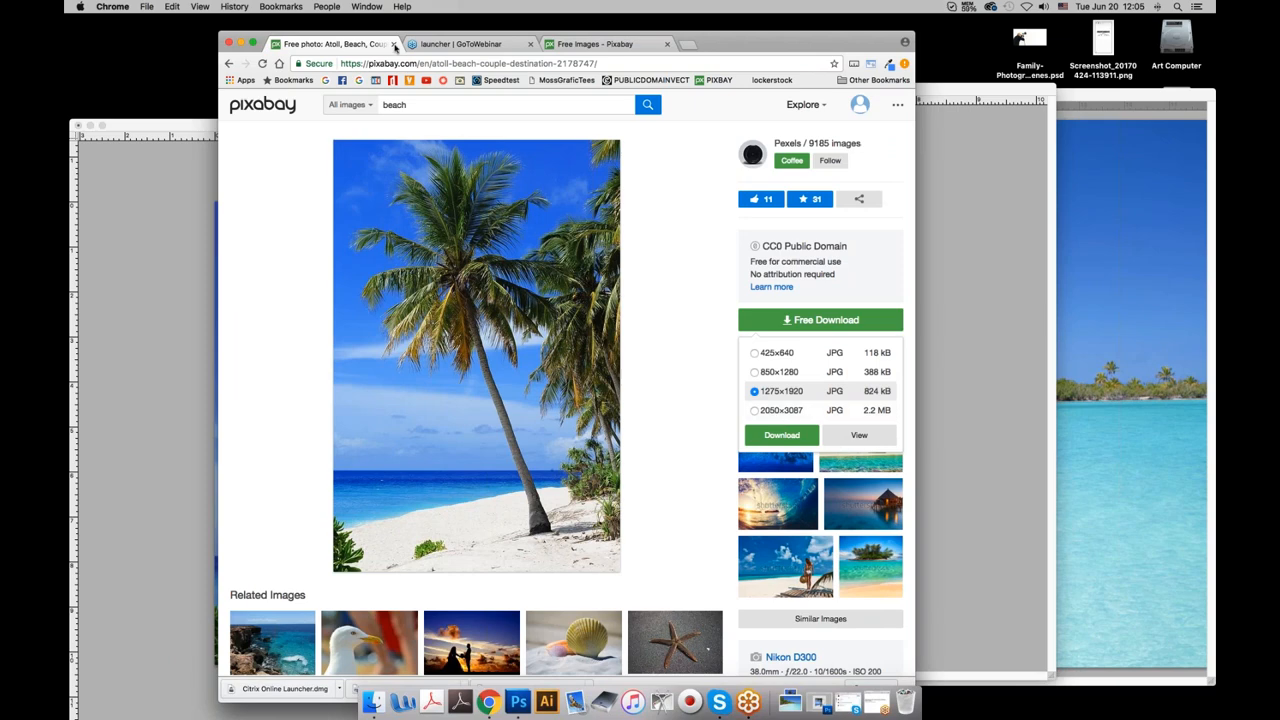
click(240, 44)
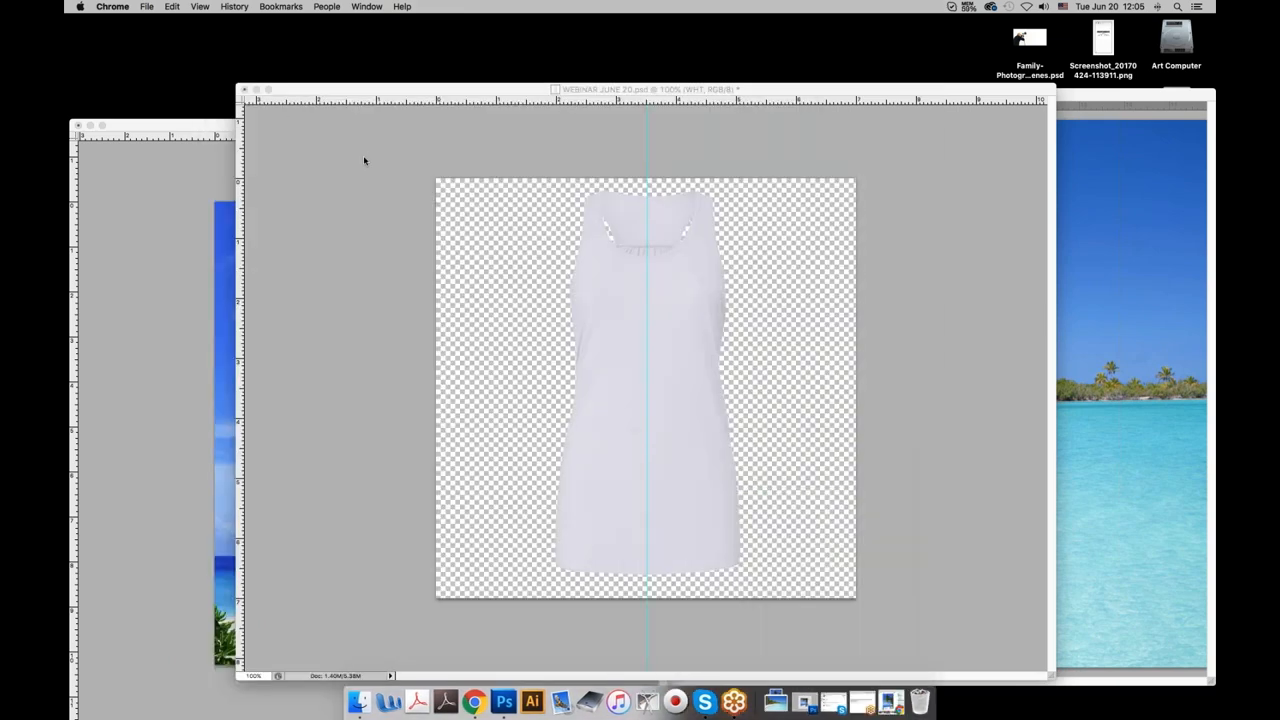
Switch back to Photoshop, load the tank top outline on Layer 2 as a selection and preview it against the palm photo on Layer 3.
click(363, 155)
drag(805, 89, 673, 63)
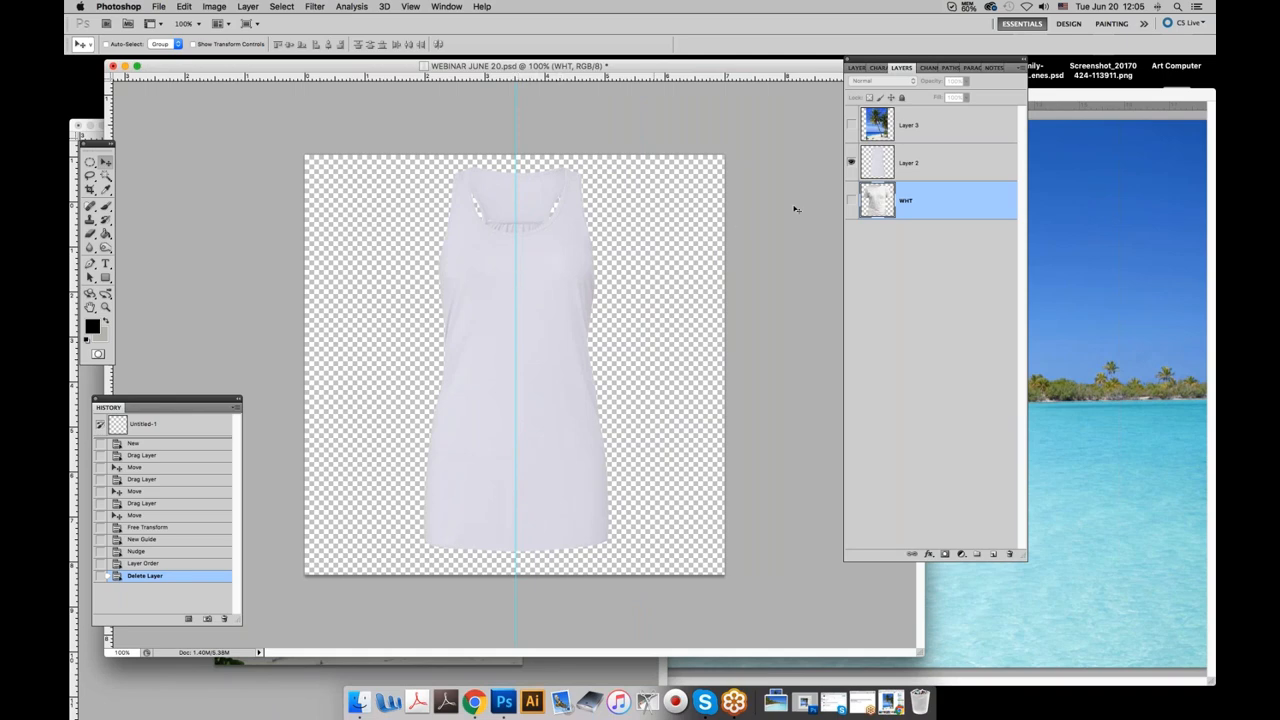
click(925, 163)
drag(941, 63, 854, 63)
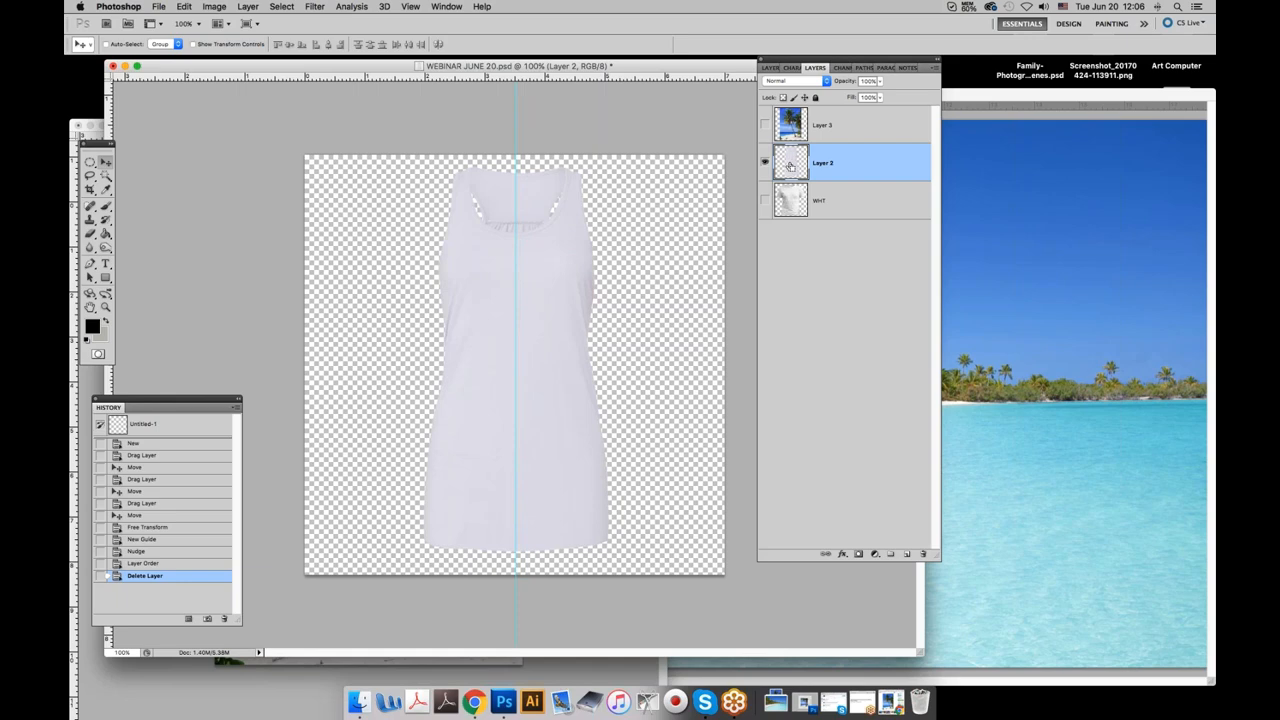
super+click(790, 168)
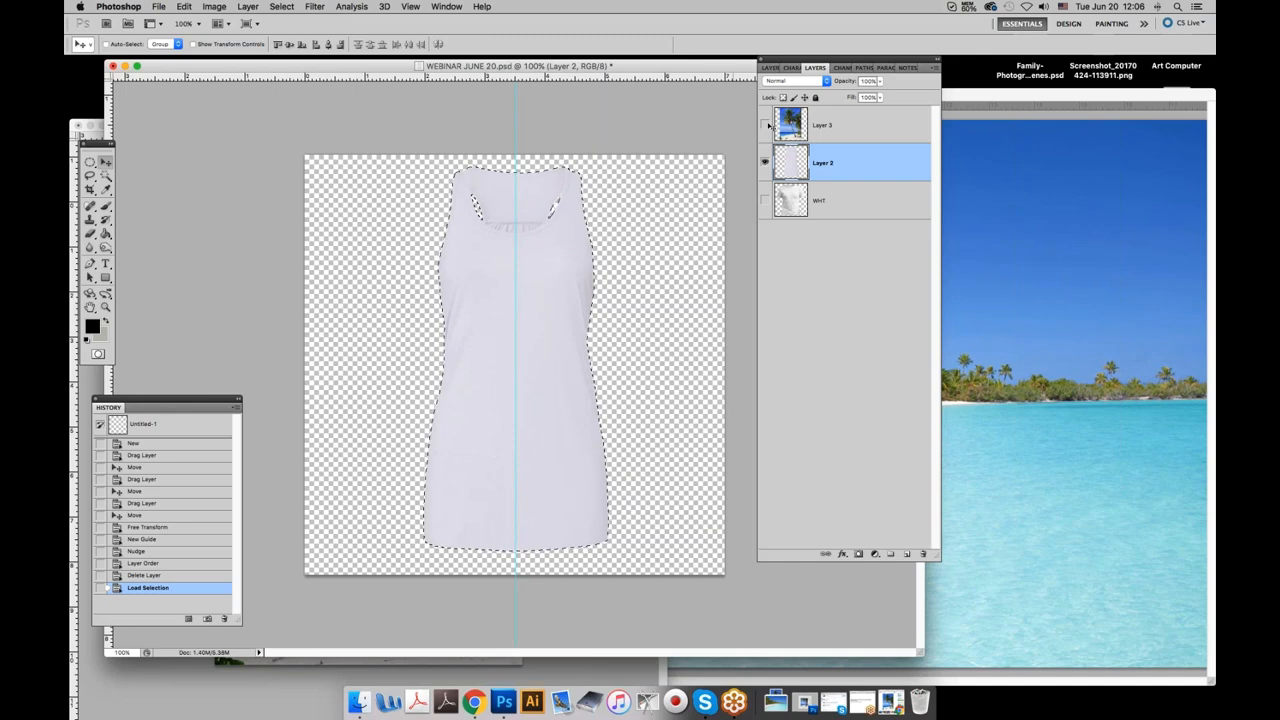
click(765, 124)
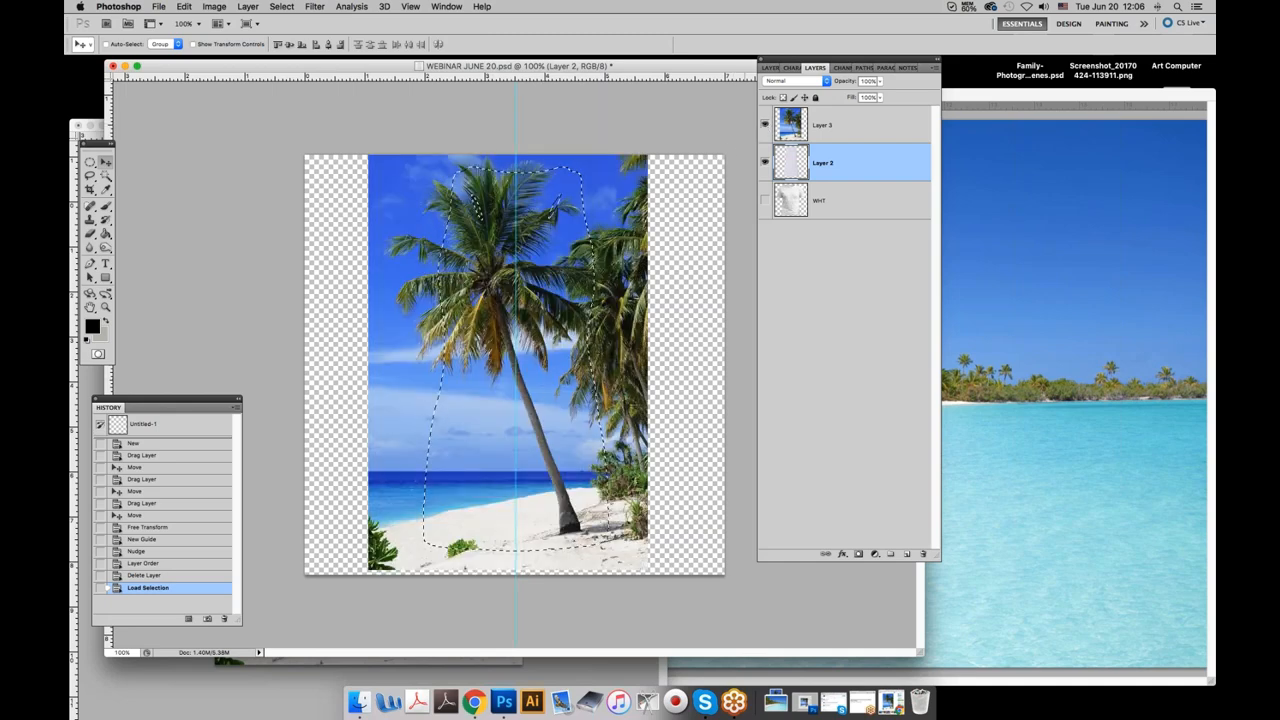
click(765, 124)
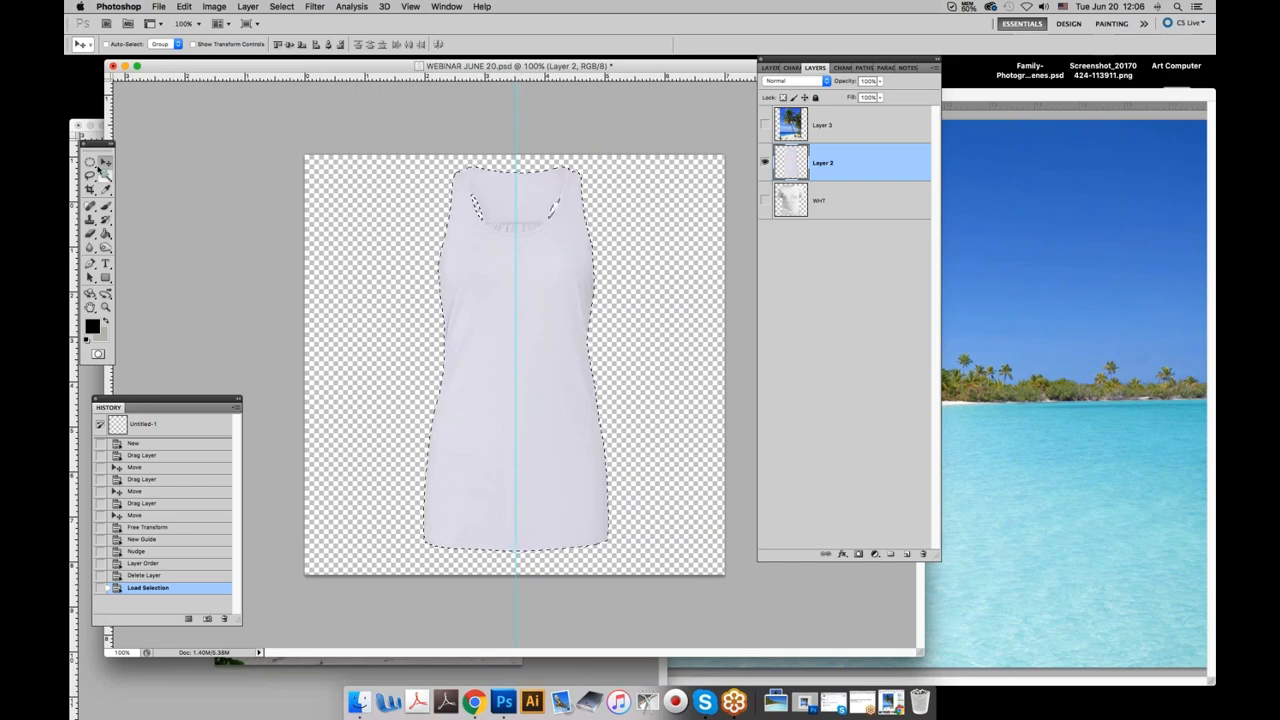
Subtract the tank's neck opening from the selection with the Elliptical Marquee tool.
drag(97, 143, 203, 111)
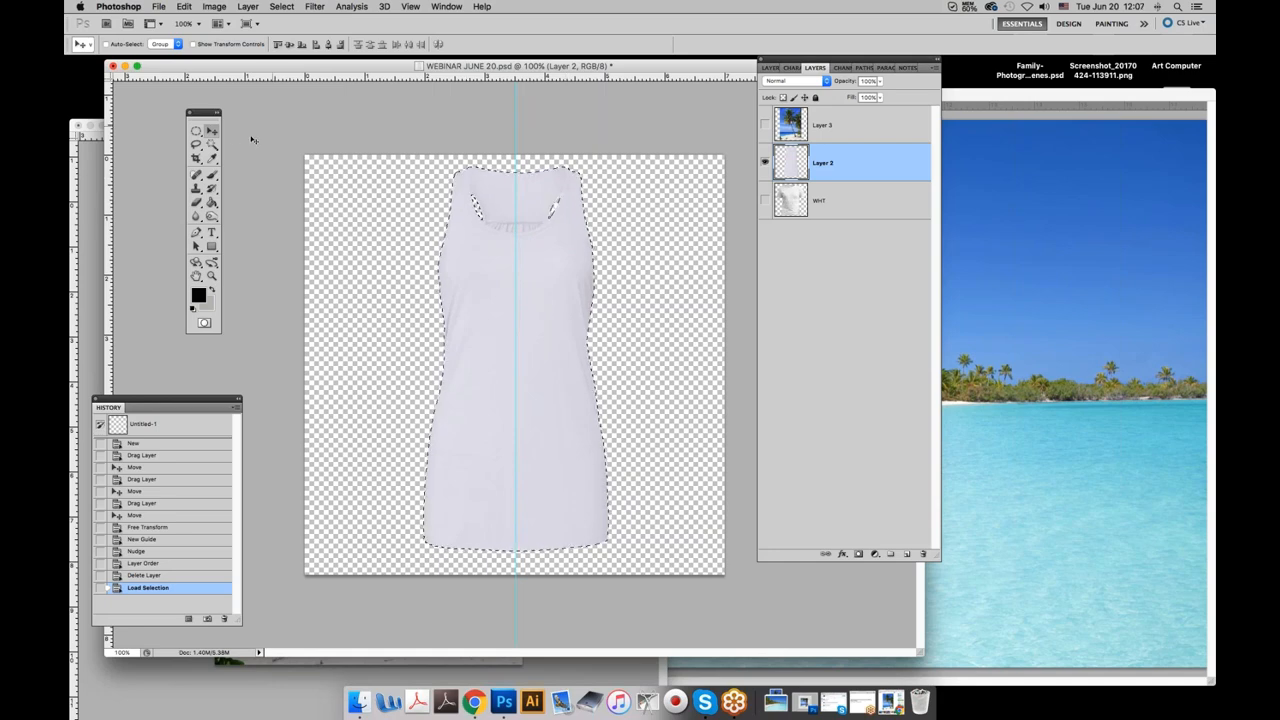
click(196, 131)
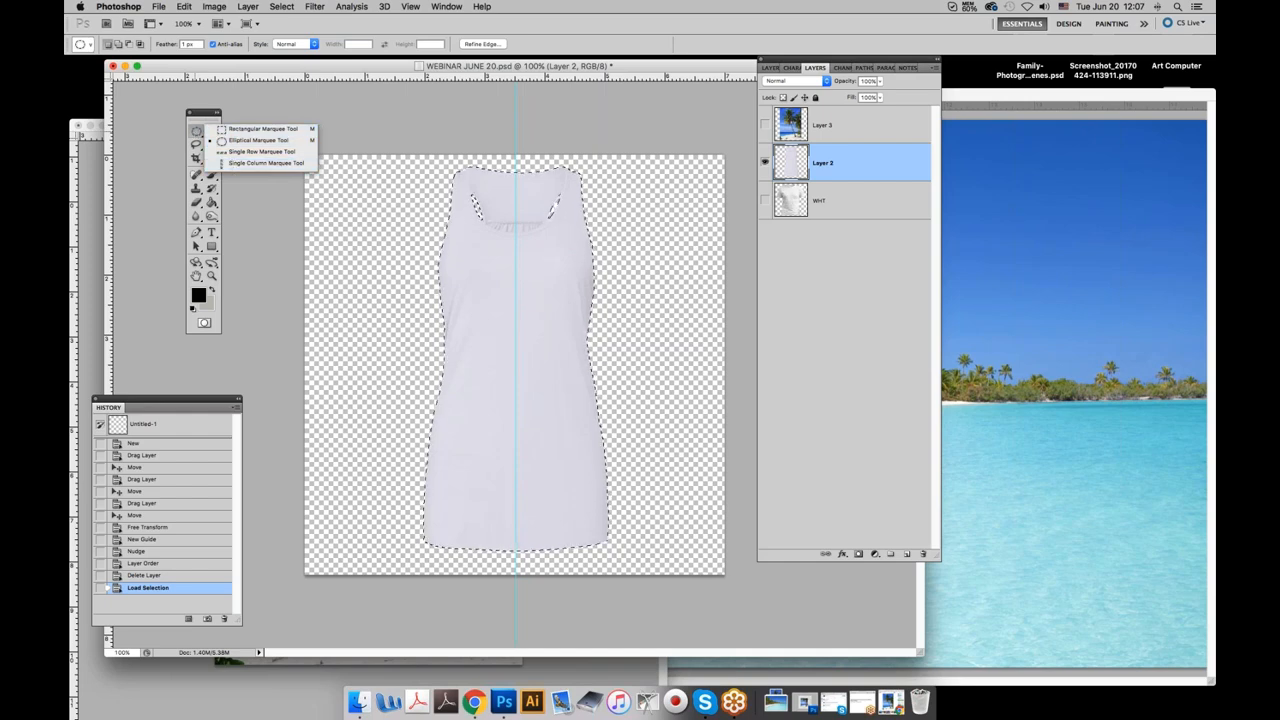
click(228, 141)
key(alt)
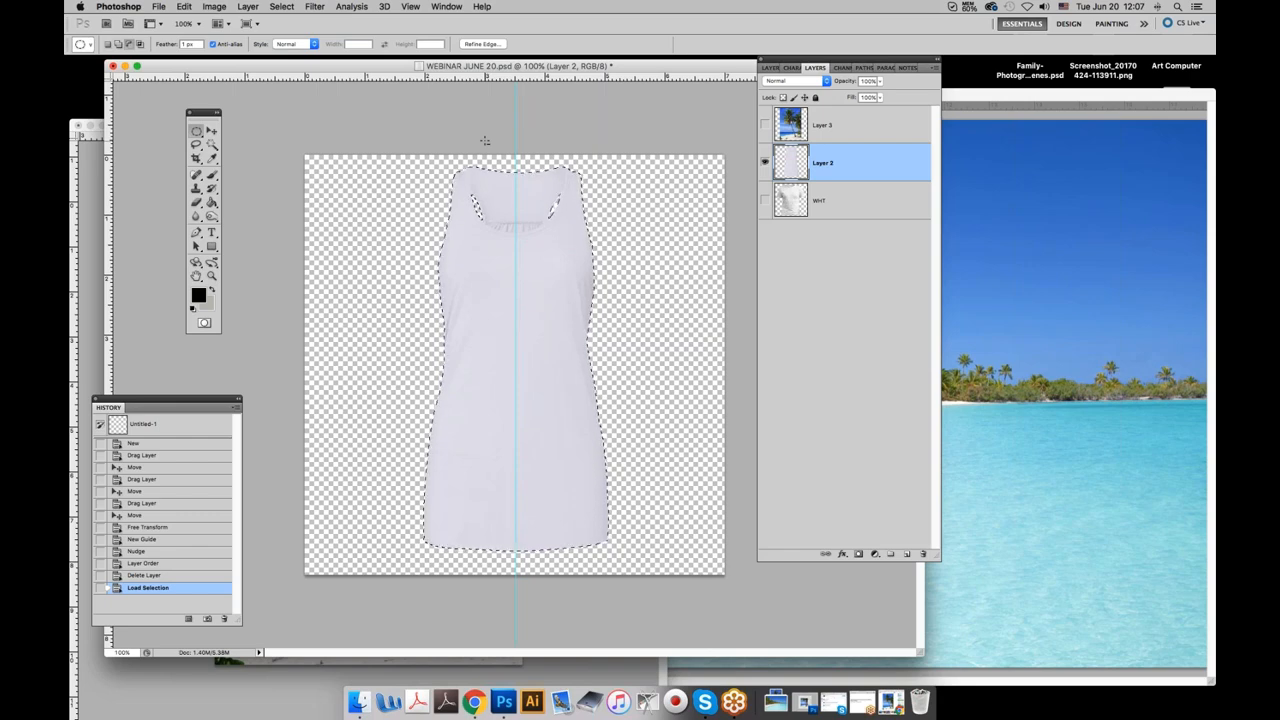
key(shift)
key(alt)
drag(474, 212, 476, 212)
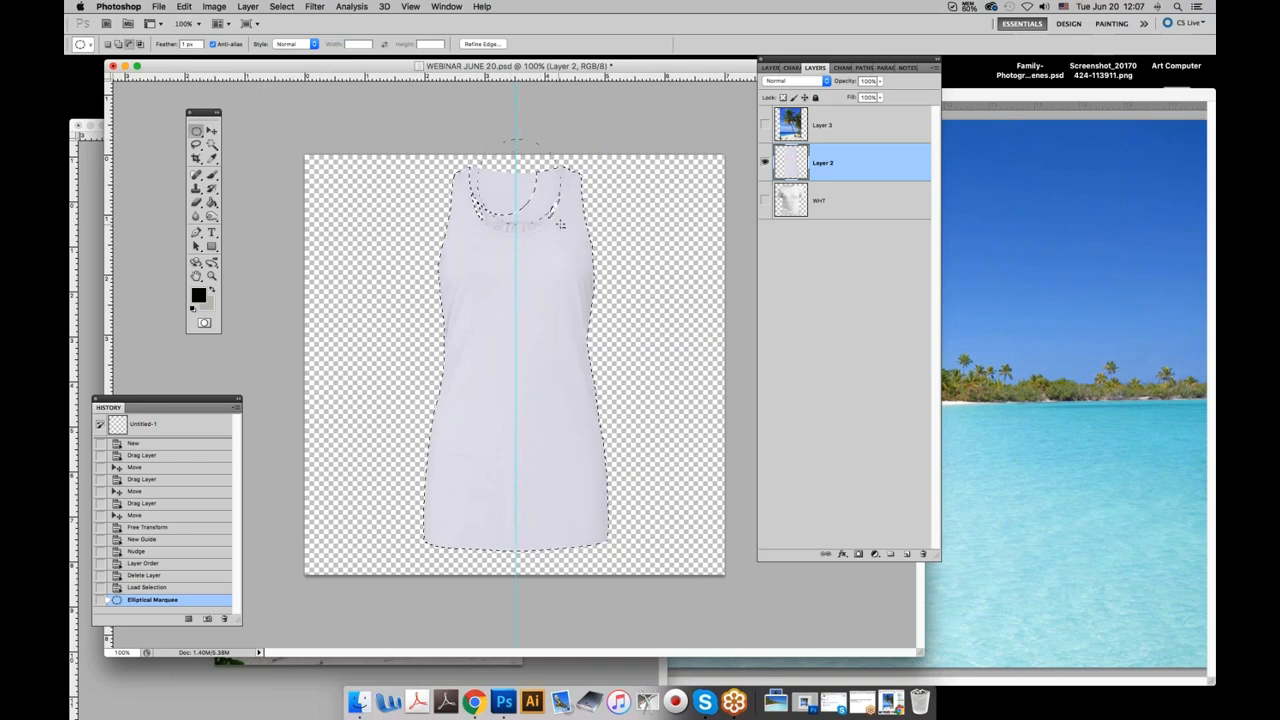
drag(561, 225, 561, 225)
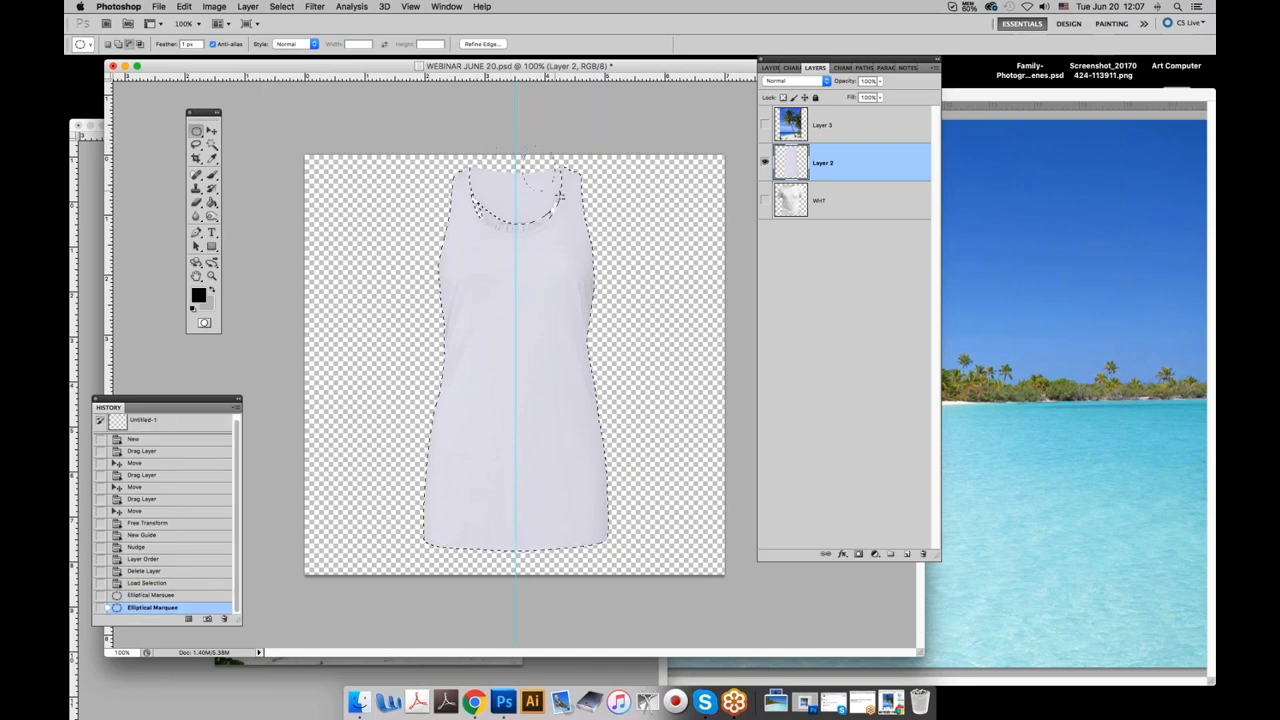
drag(563, 203, 565, 206)
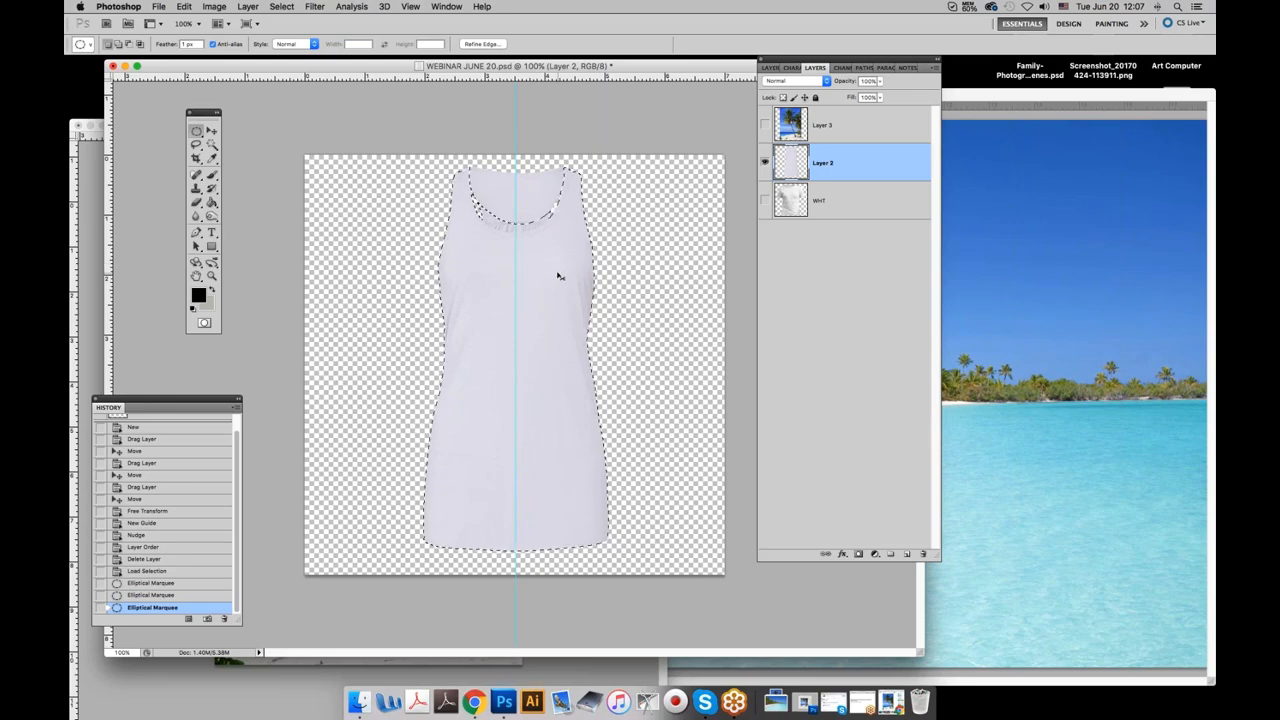
Refine the selection along the front neckline by subtracting further elliptical areas down to the gathered collar edge.
key(super+plus)
scroll(520, 183, up, 5)
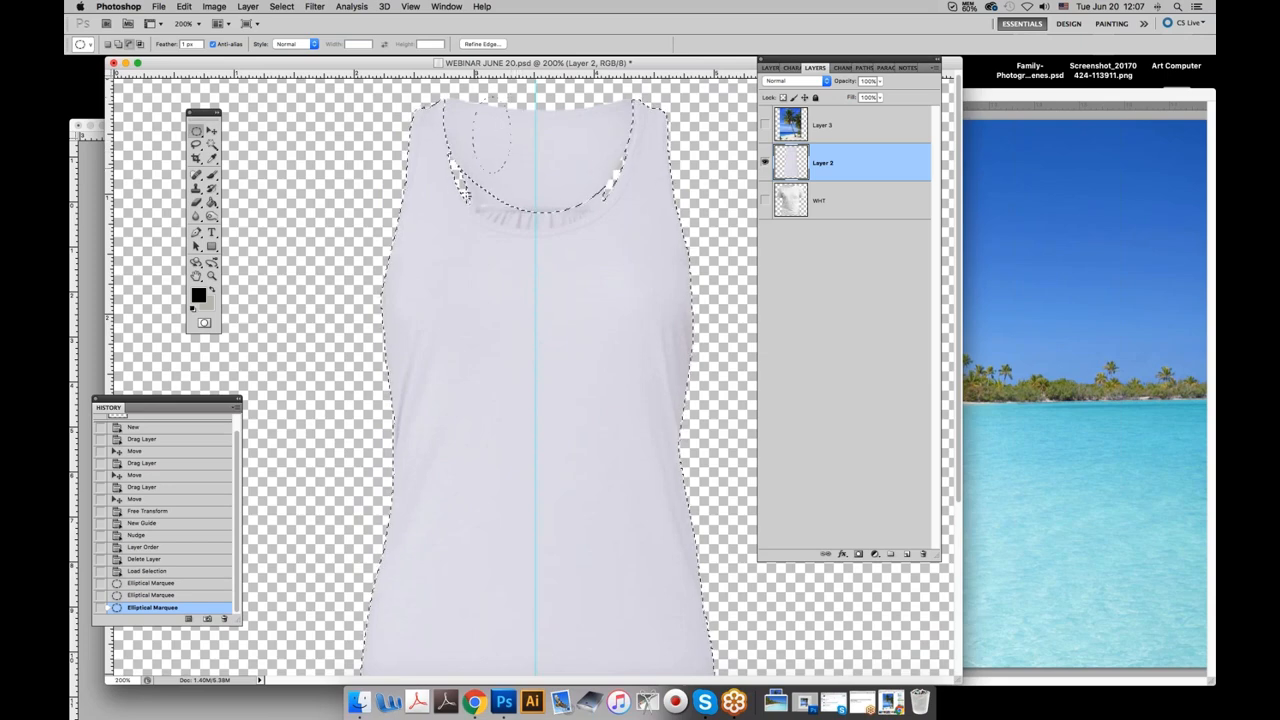
drag(455, 200, 455, 201)
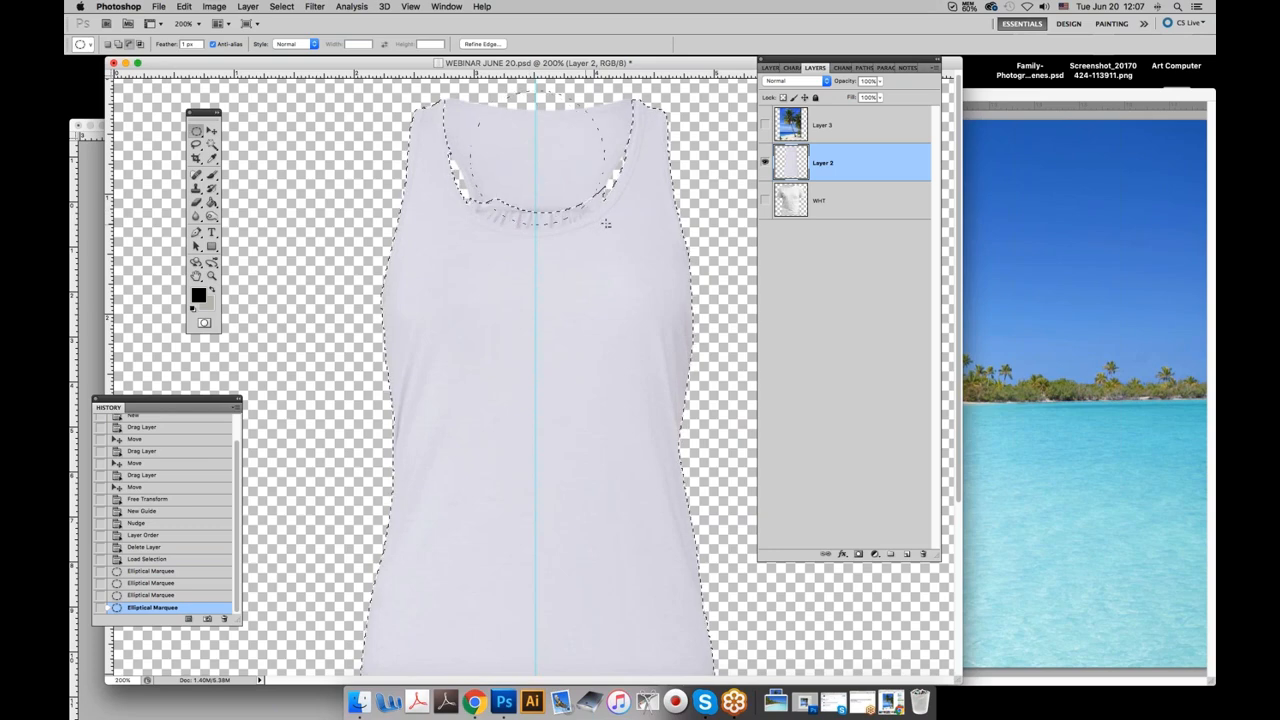
drag(604, 196, 455, 188)
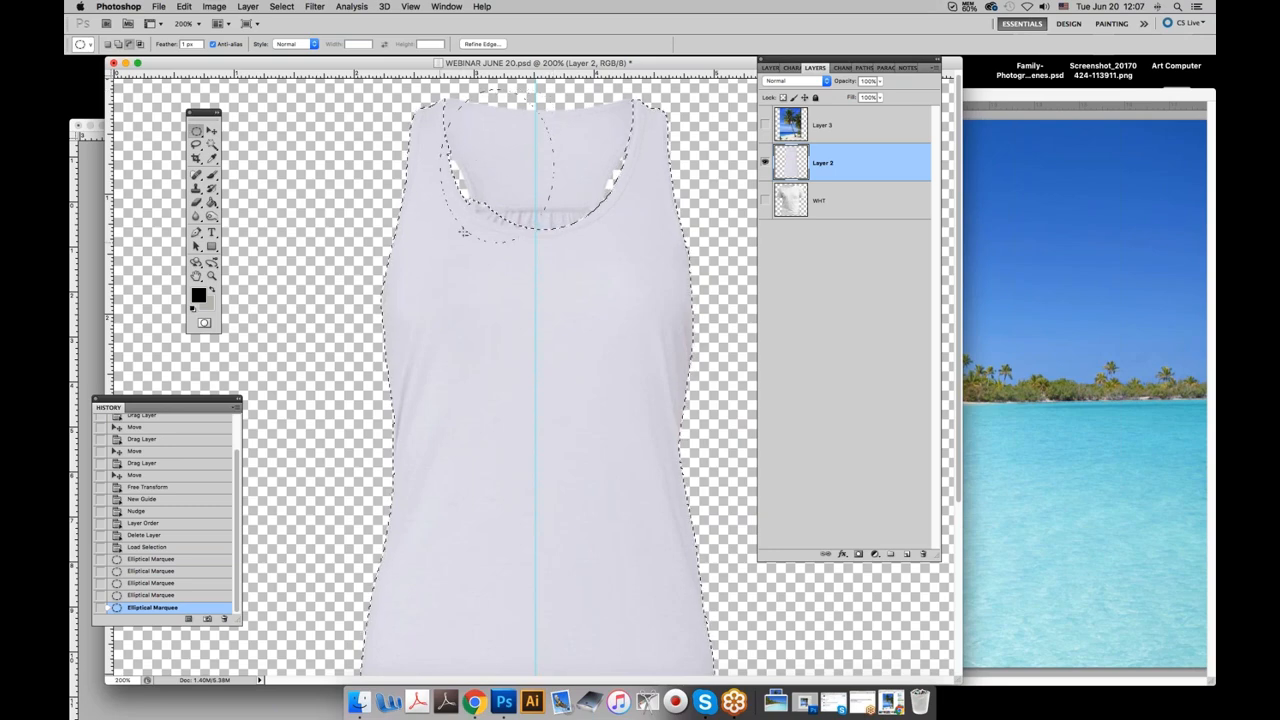
drag(453, 223, 454, 224)
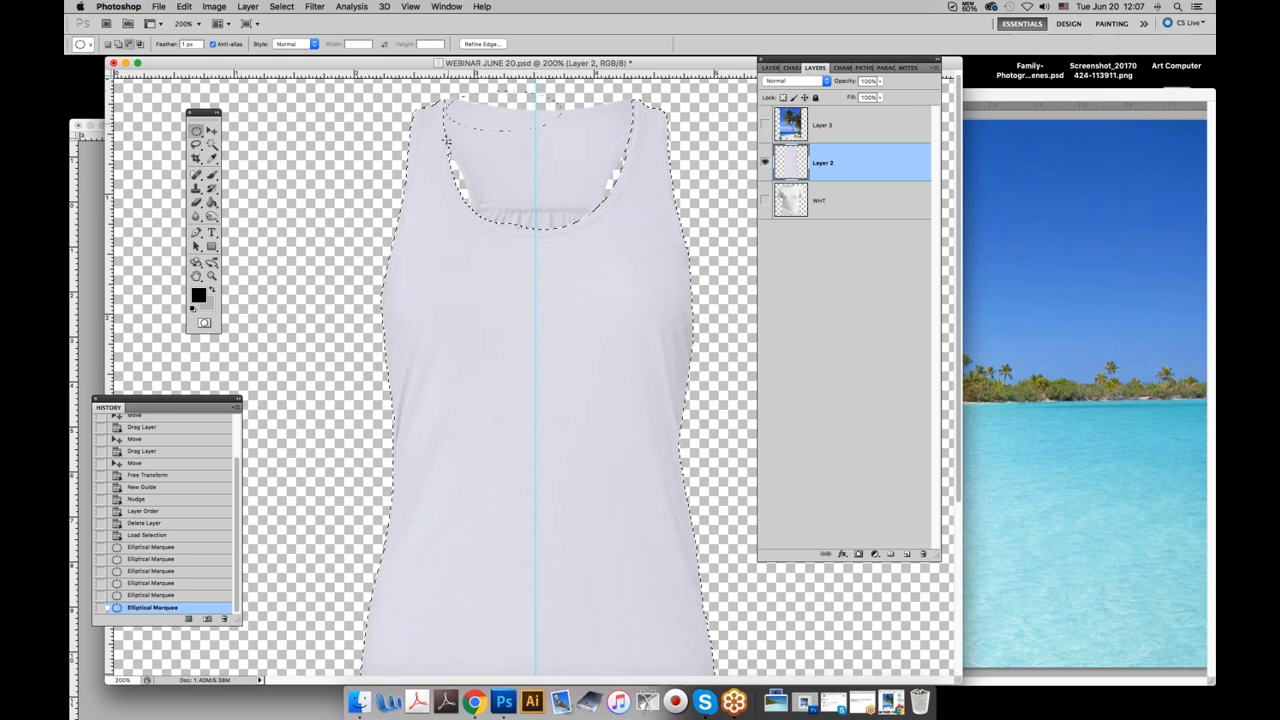
drag(447, 190, 448, 191)
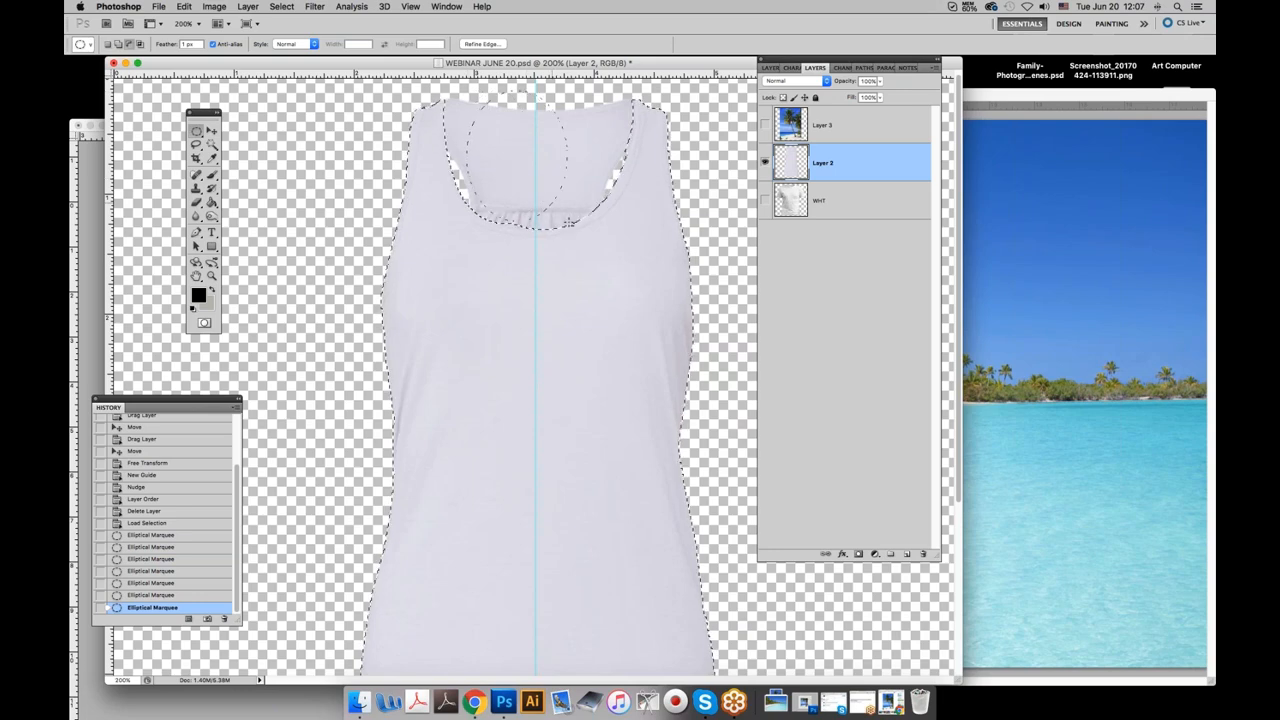
drag(572, 228, 572, 228)
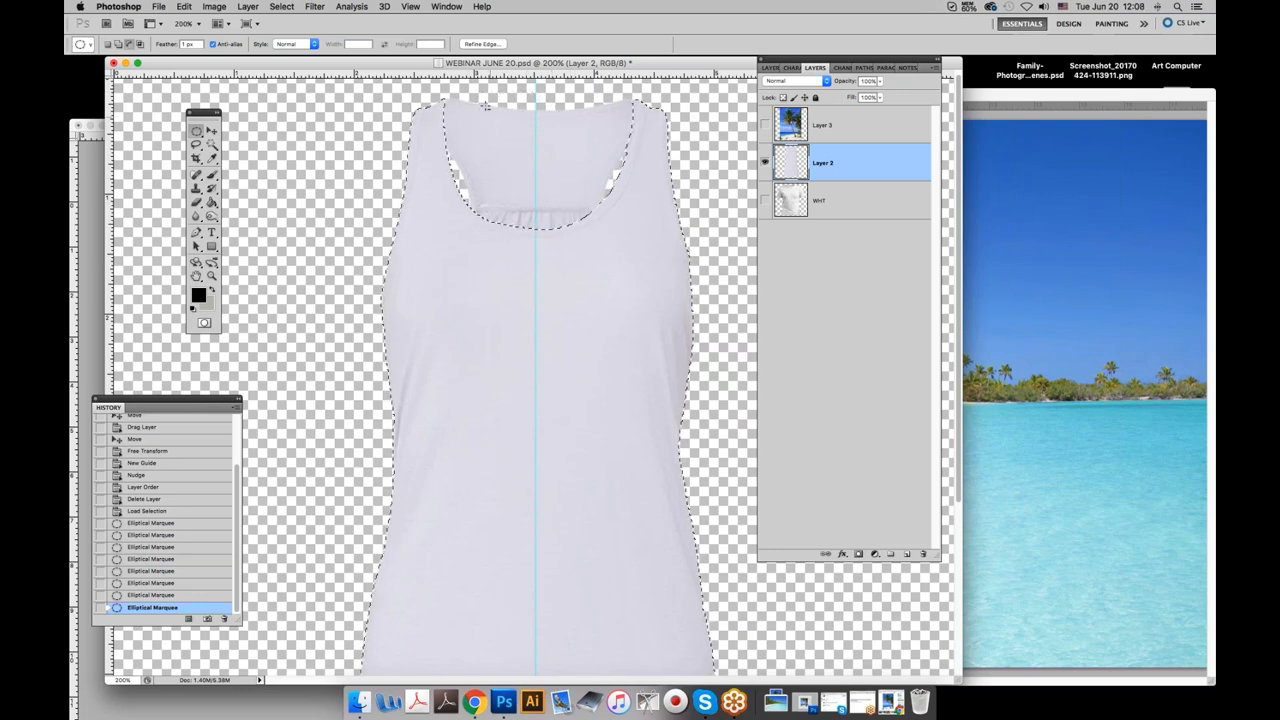
drag(586, 230, 586, 230)
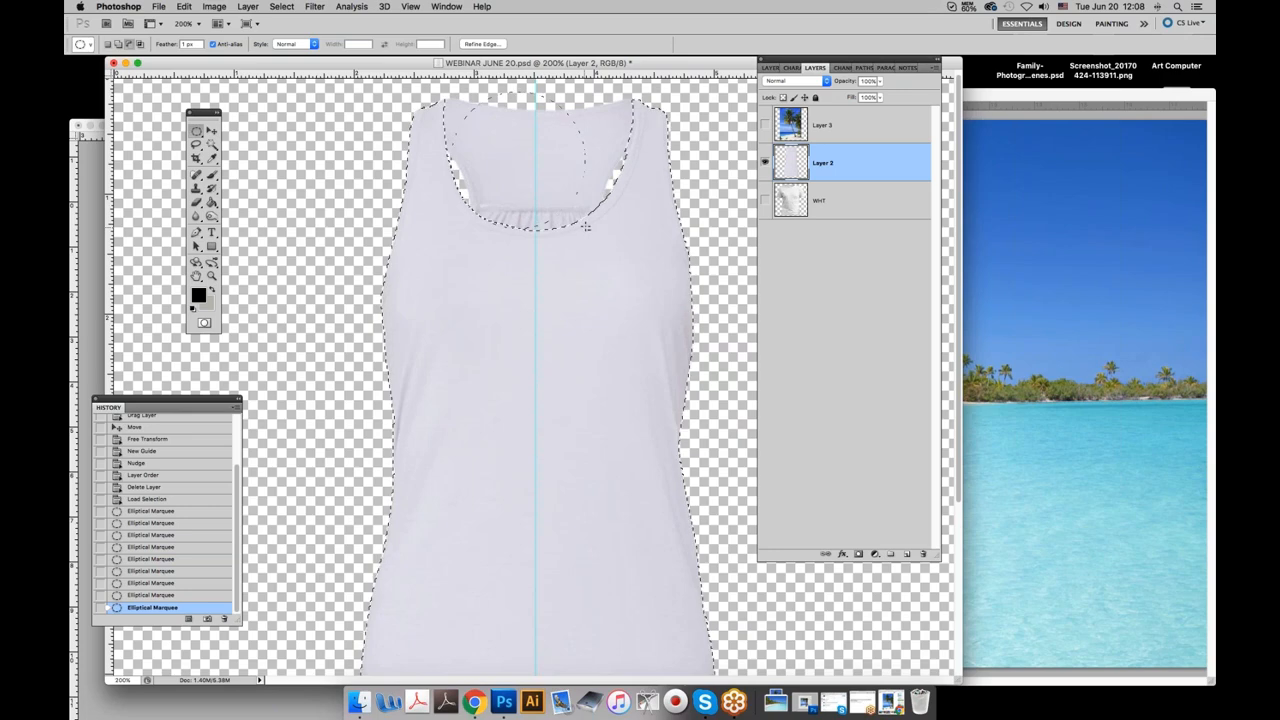
drag(590, 229, 590, 229)
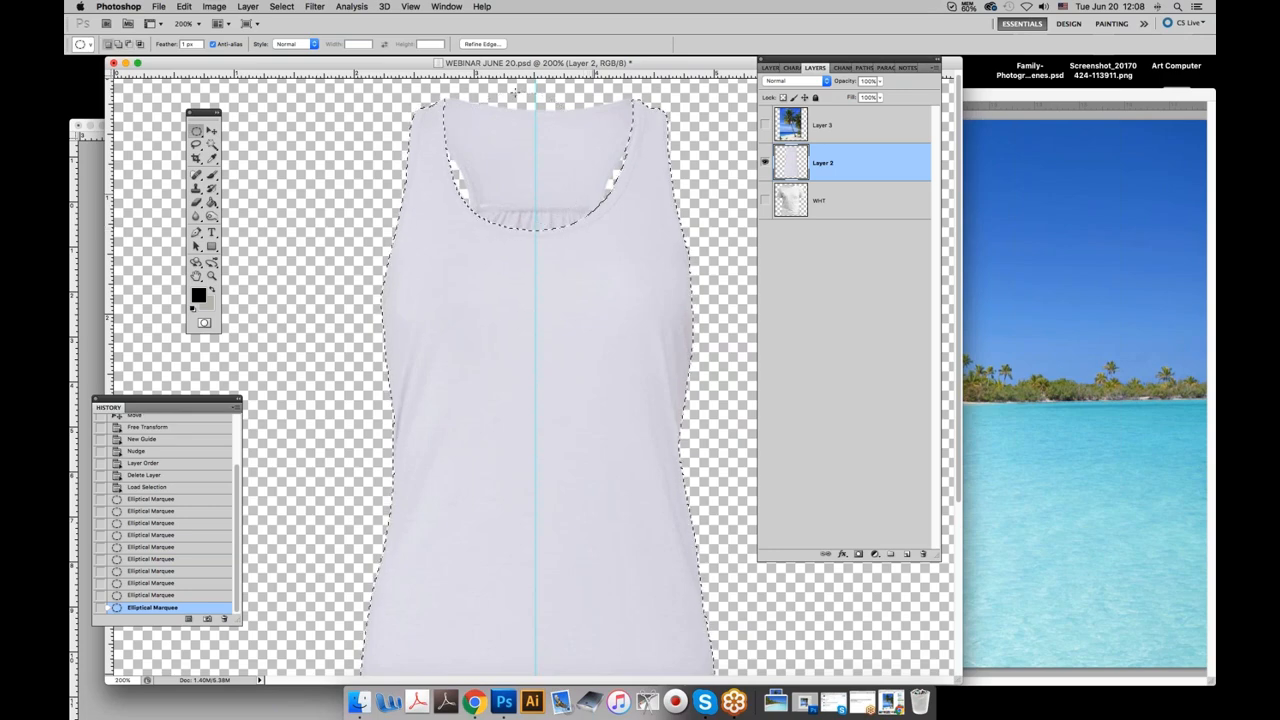
scroll(598, 132, down, 1)
key(alt)
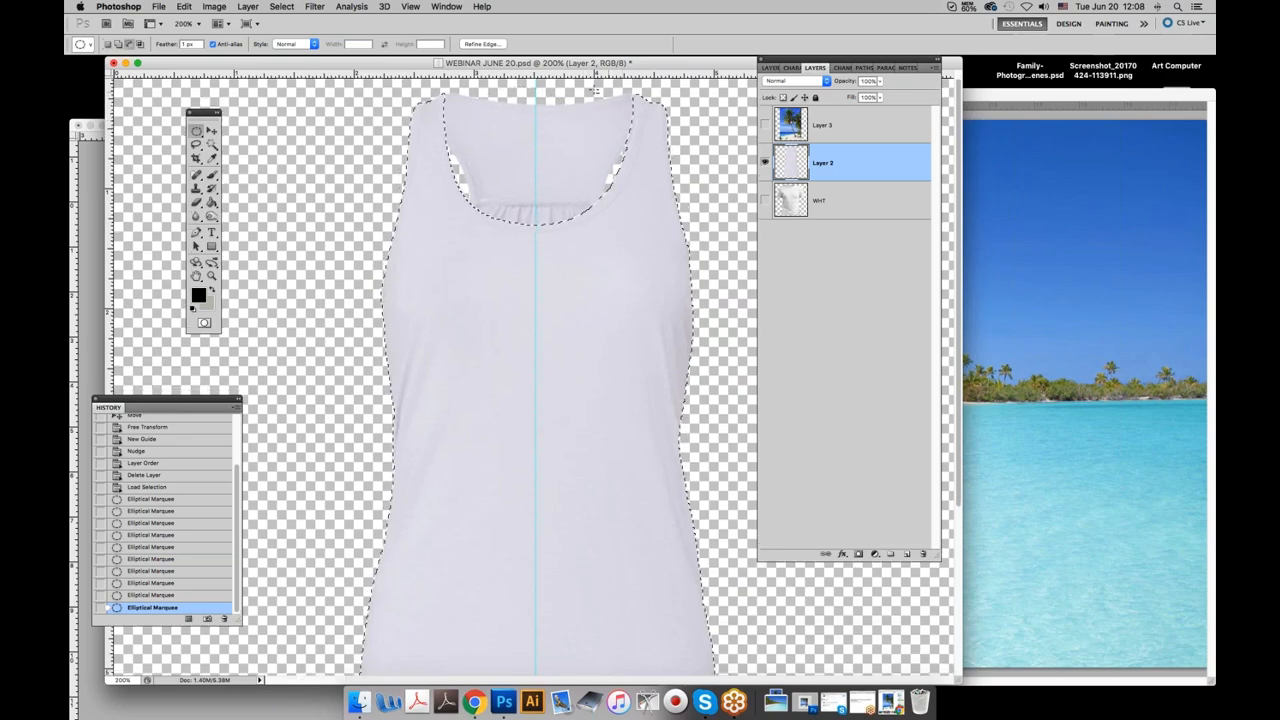
drag(630, 170, 630, 170)
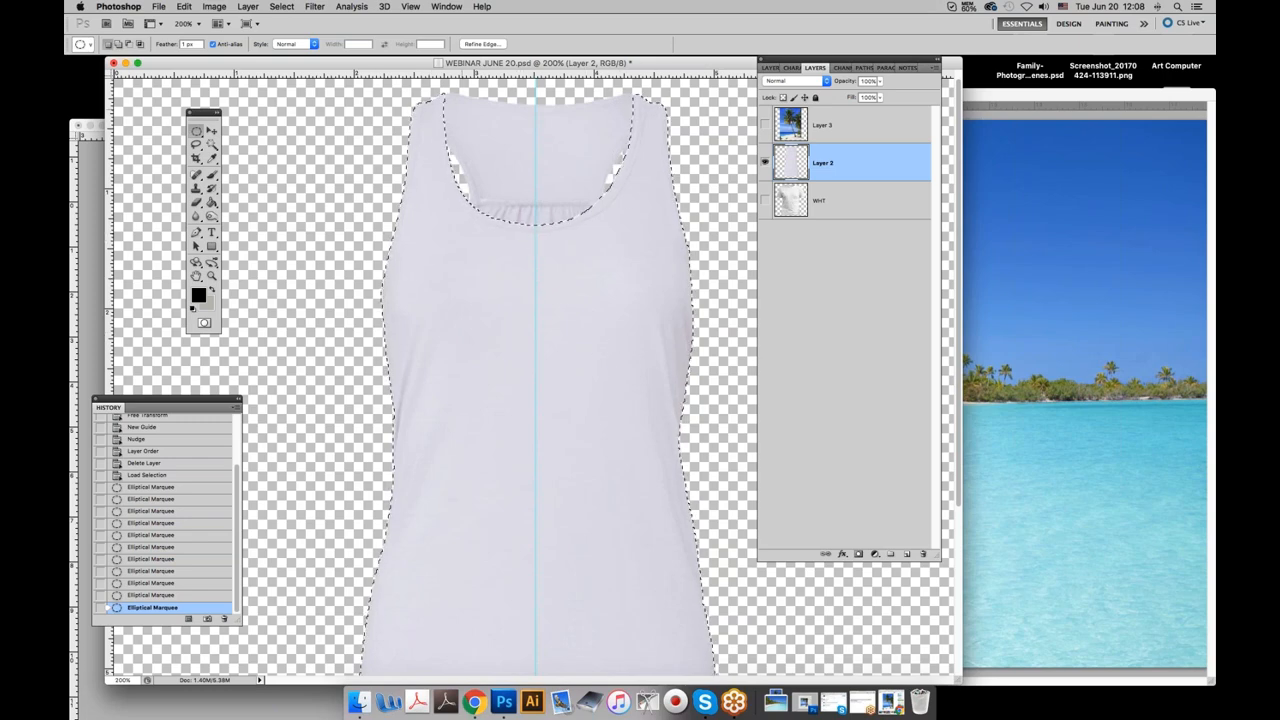
Save the tank selection as a new channel named FLOWY TANK.
click(281, 7)
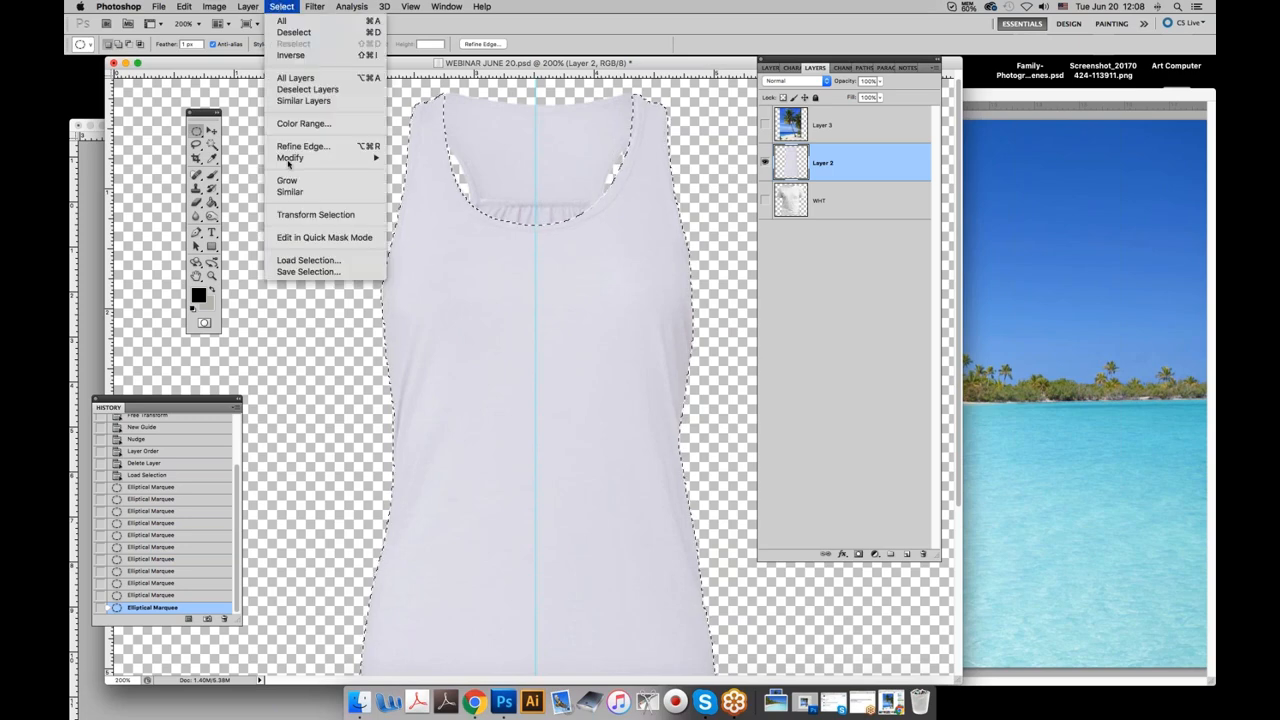
click(299, 272)
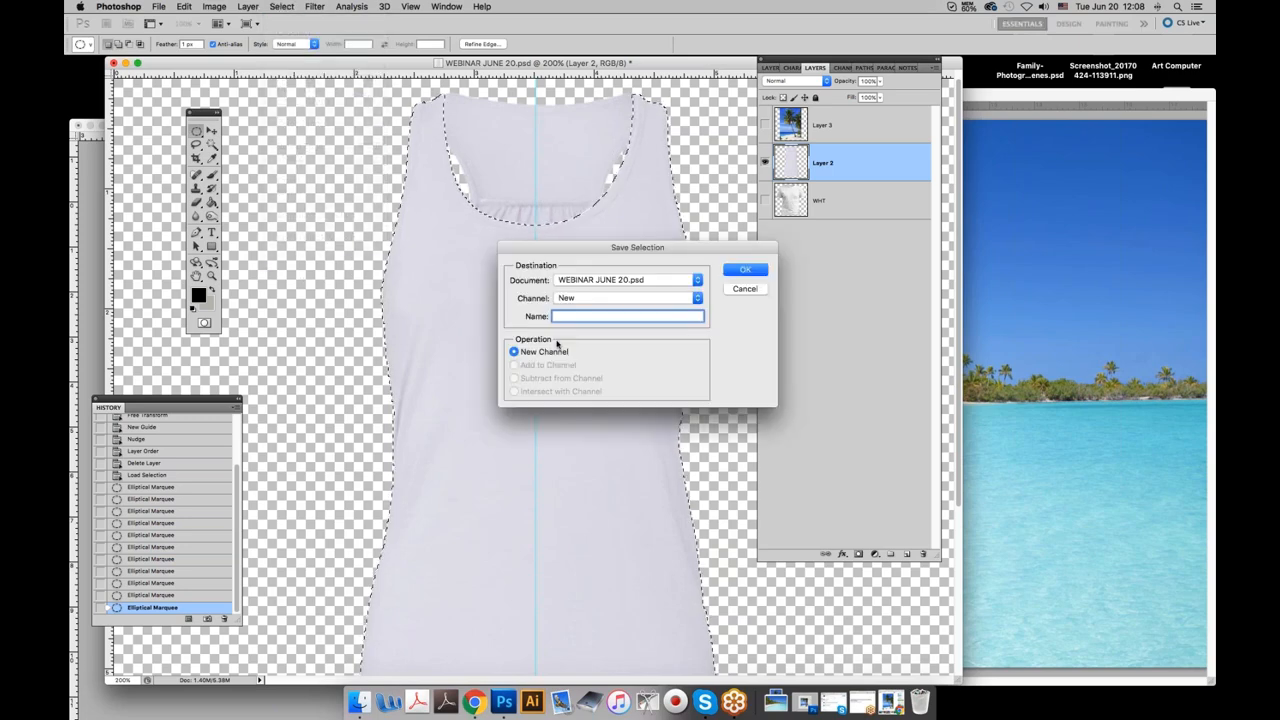
text(FLOWY TANK)
key(Return)
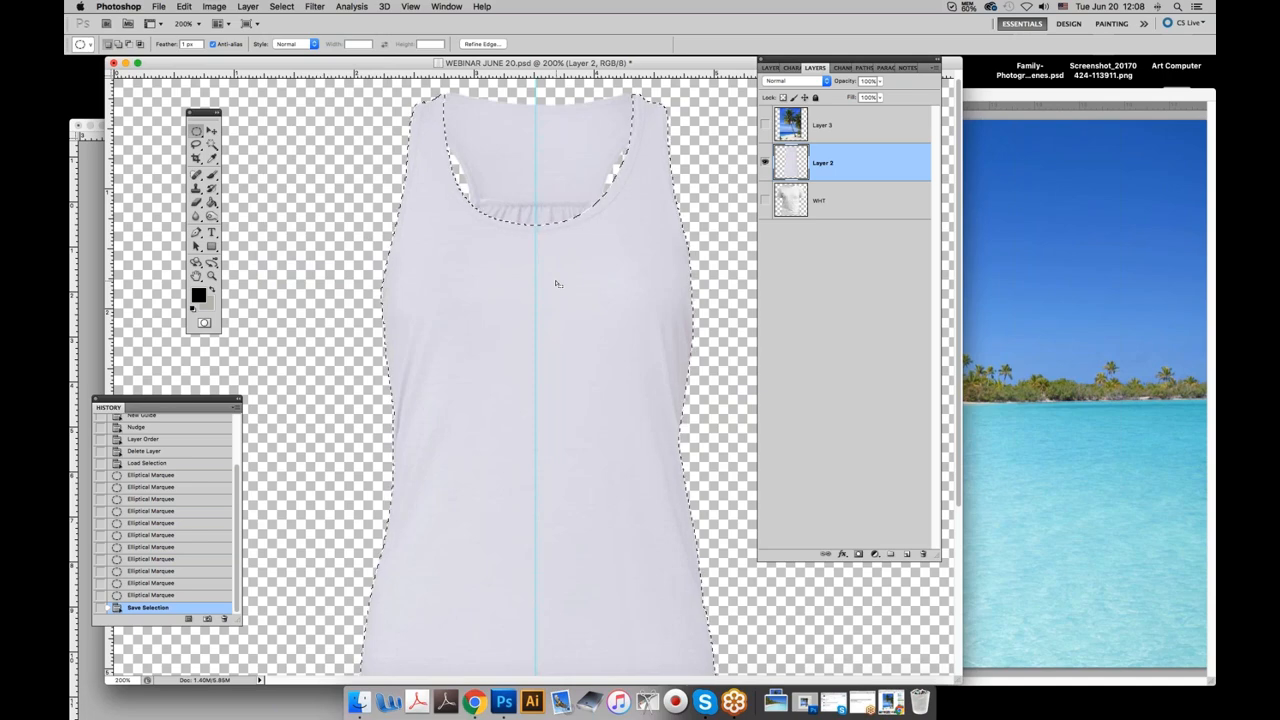
Deselect the tank outline and load the saved FLOWY TANK channel as a new selection.
key(super+d)
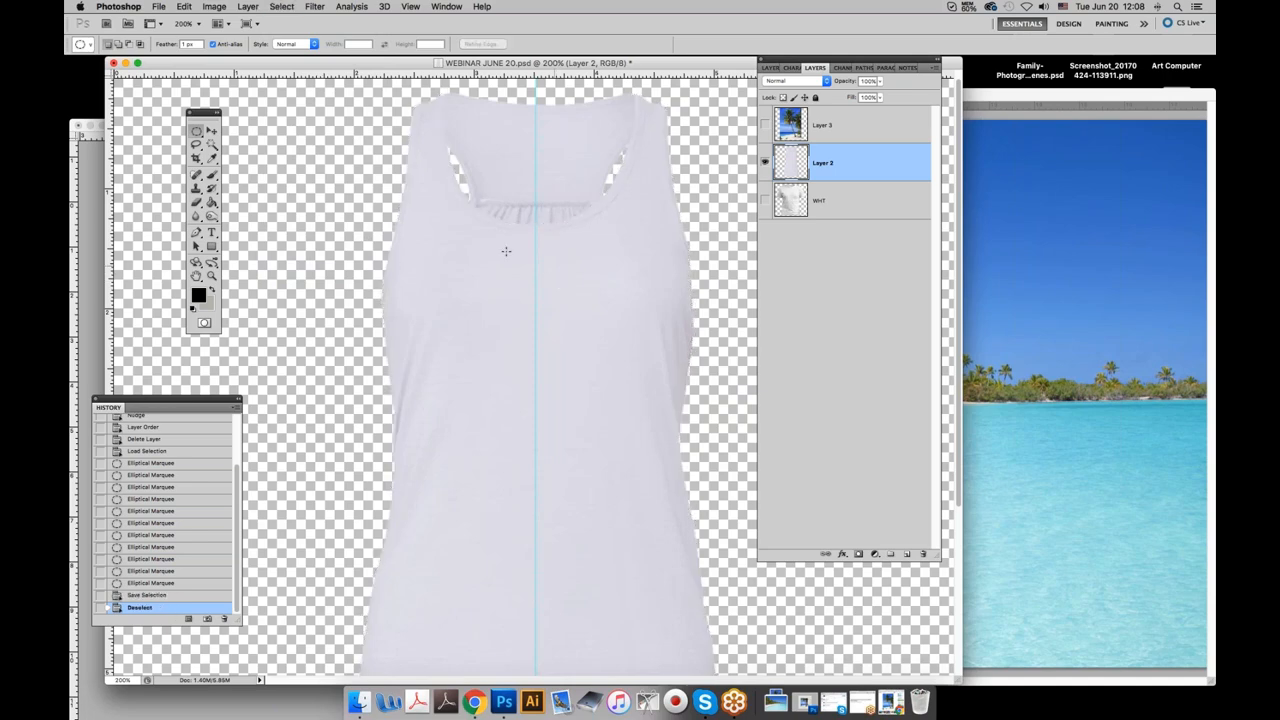
click(281, 8)
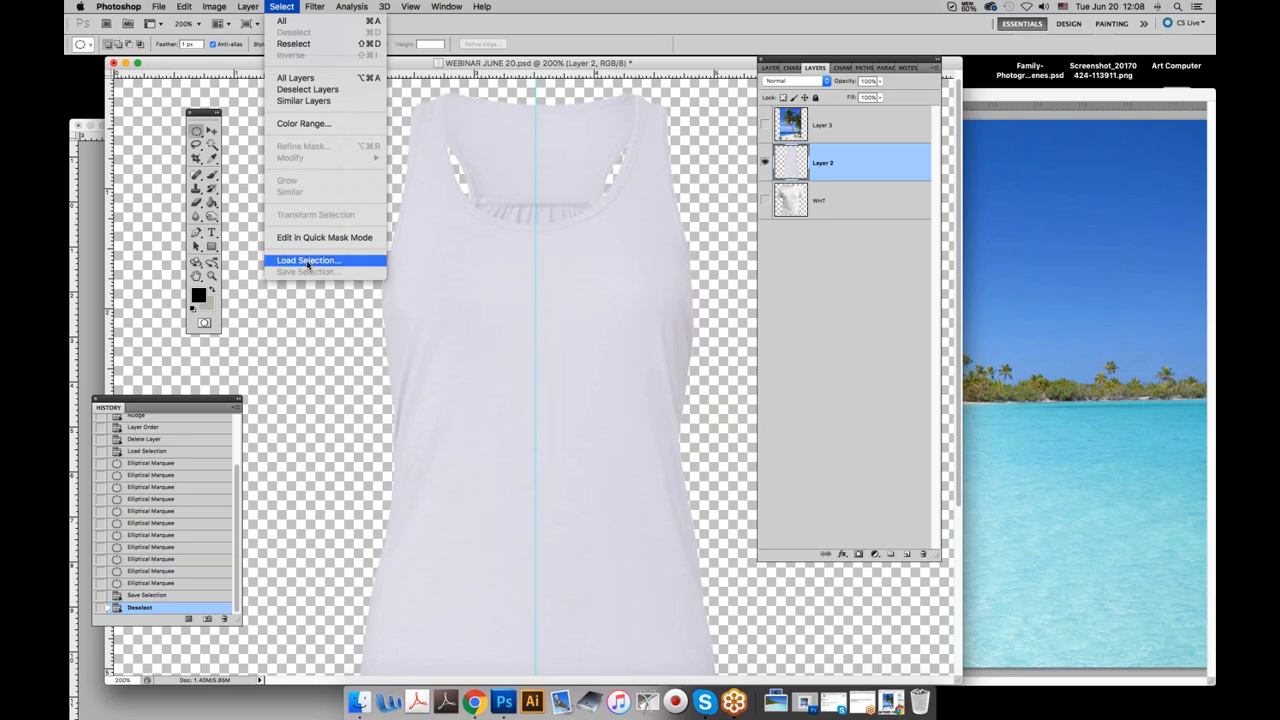
click(308, 260)
click(585, 296)
click(585, 312)
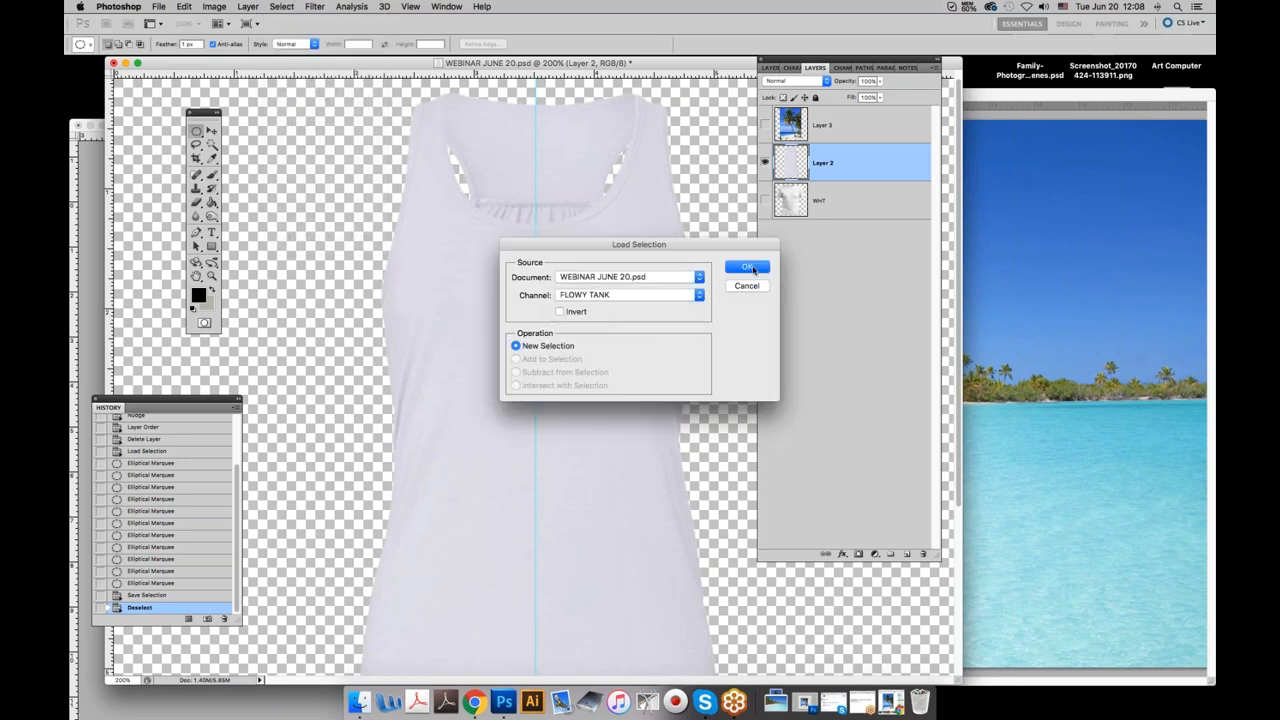
click(747, 266)
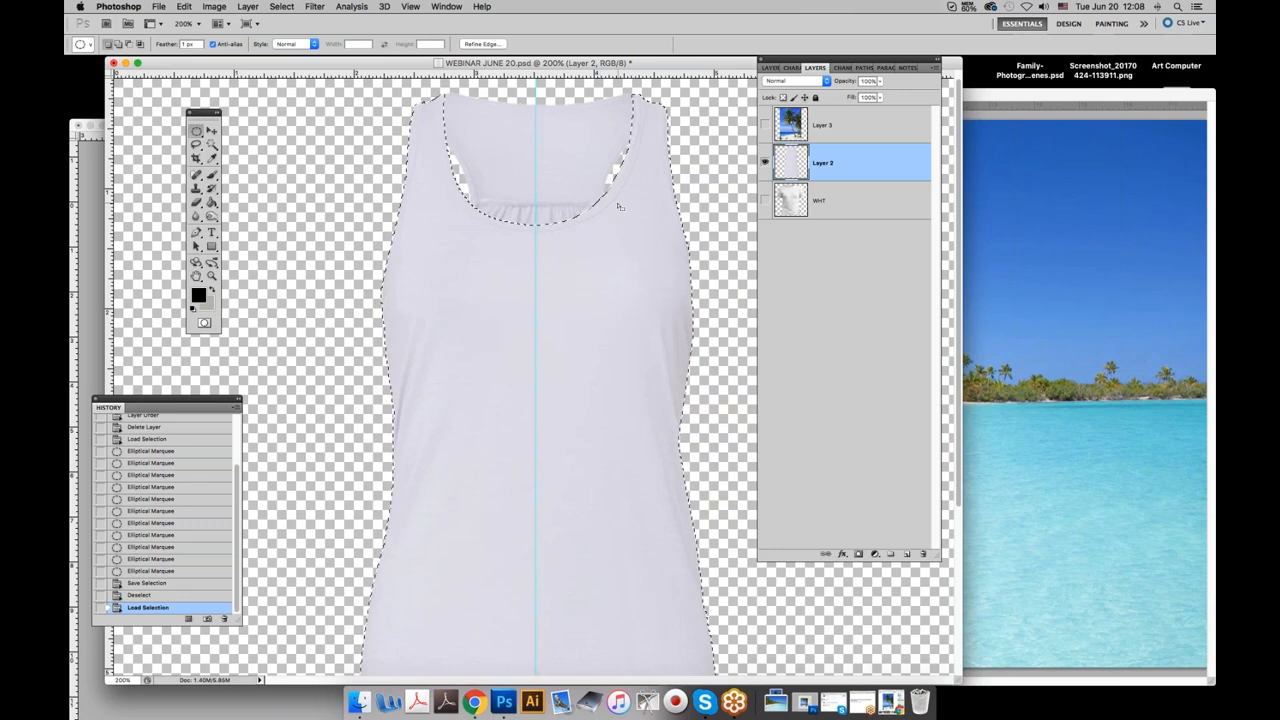
Copy the tank-shaped area of the palm photo on Layer 3, paste it as a new layer and hide Layer 3.
click(765, 125)
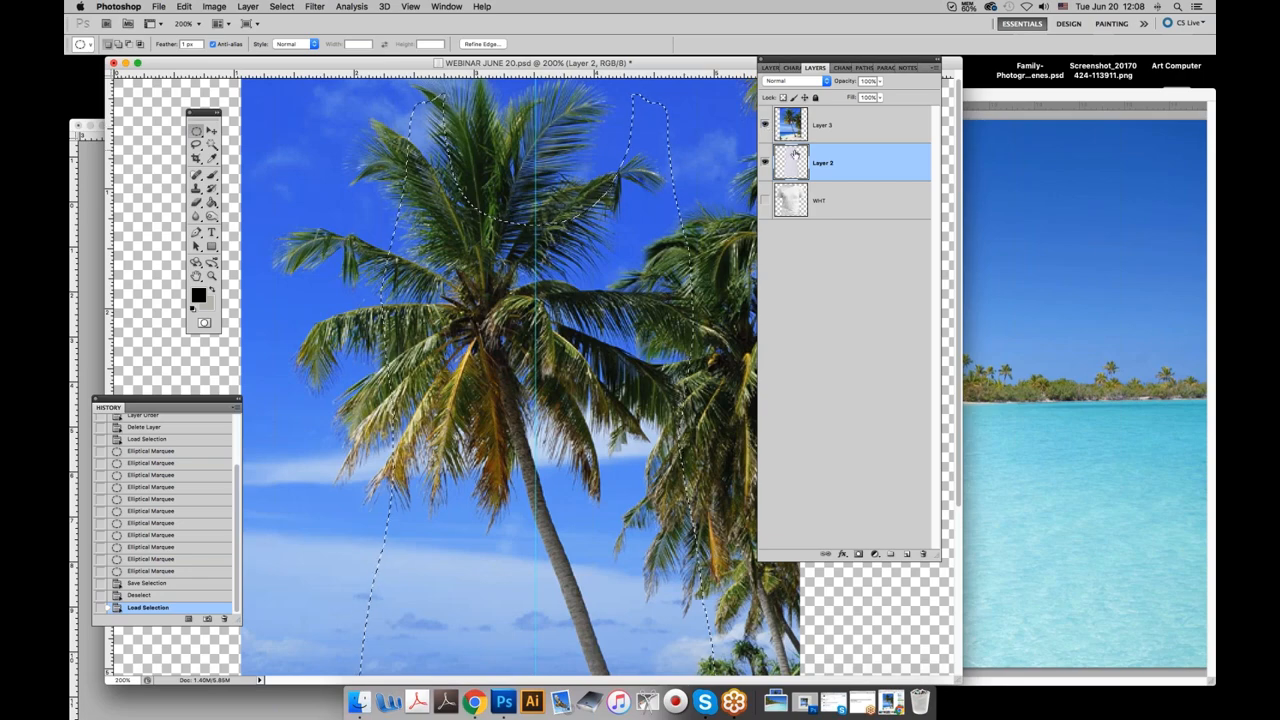
key(super+minus)
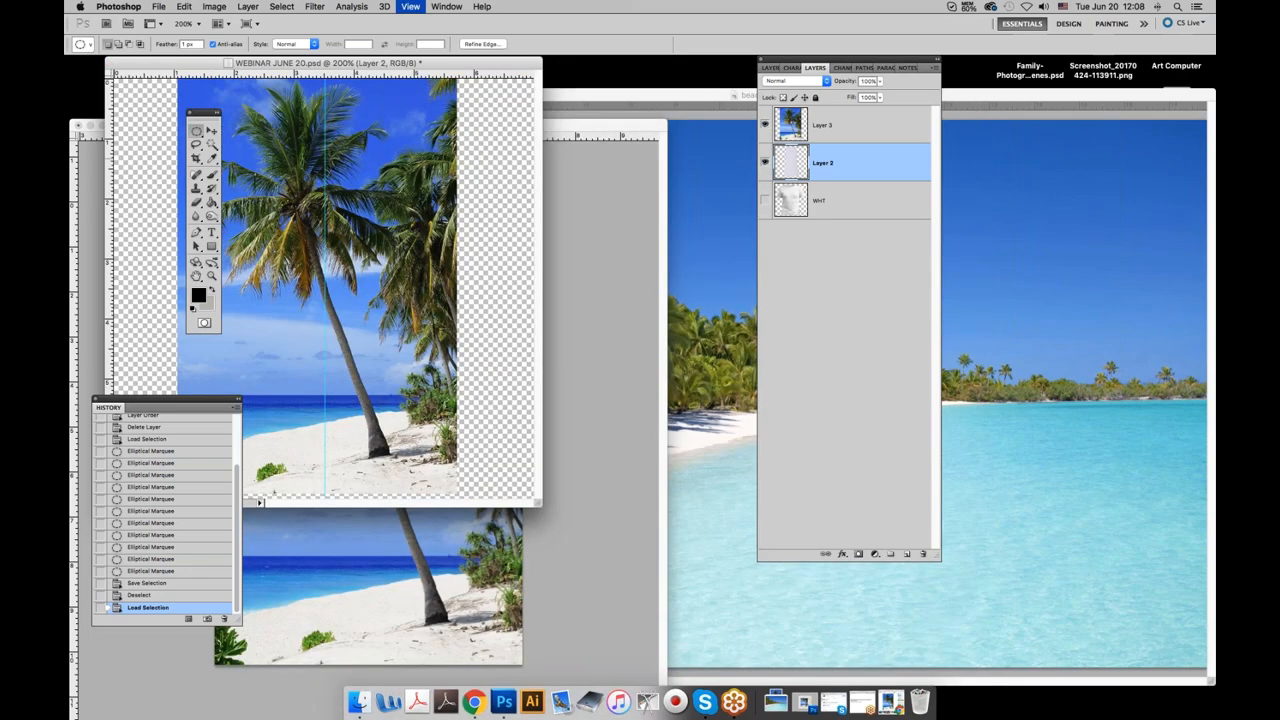
key(super+minus)
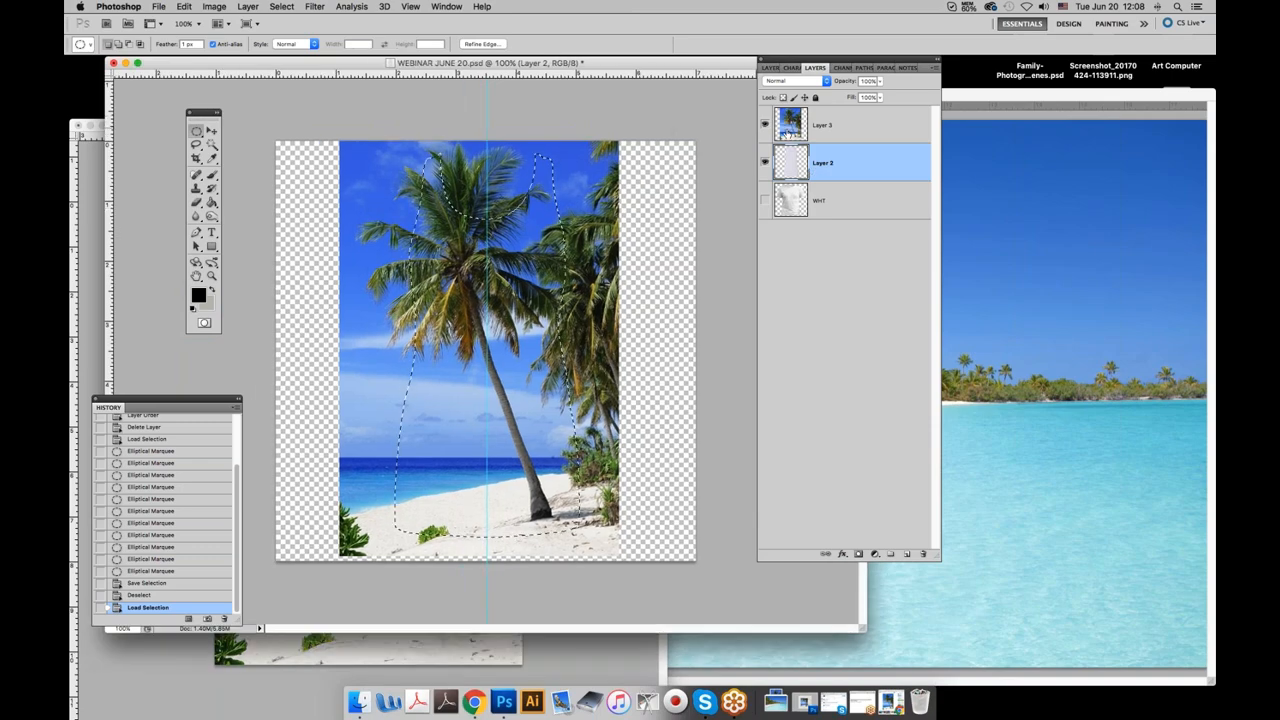
click(813, 130)
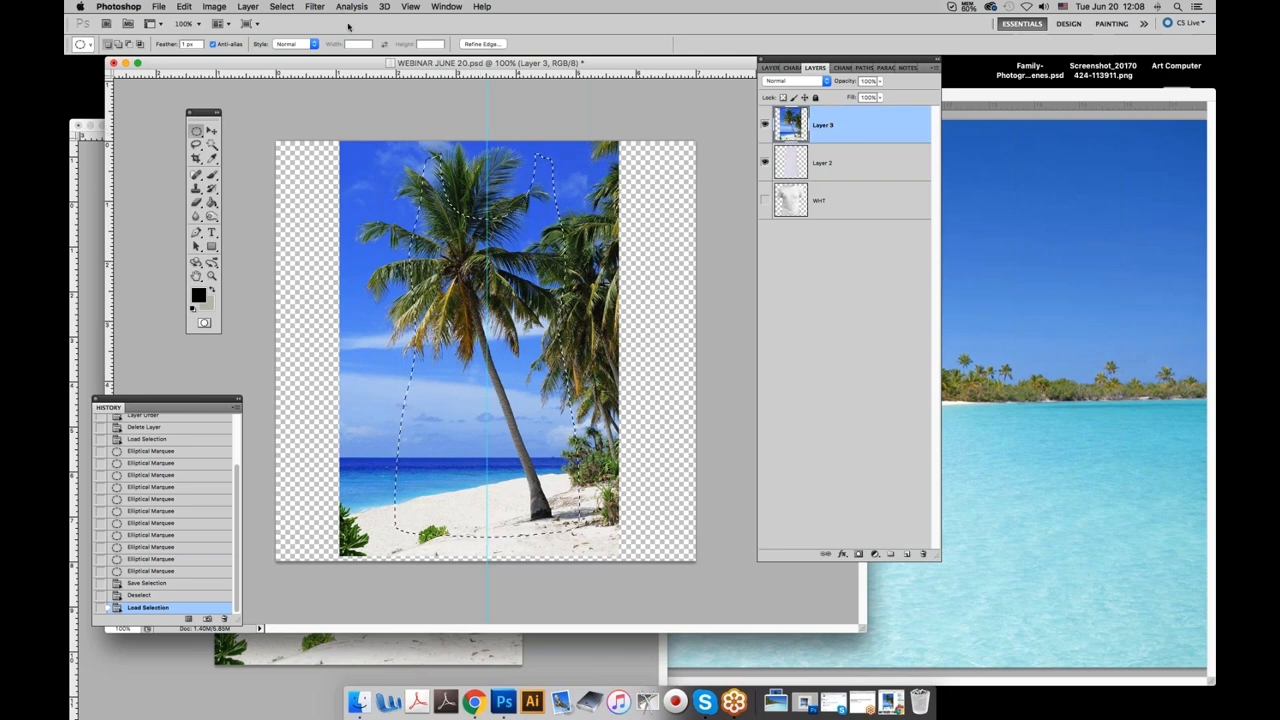
click(184, 8)
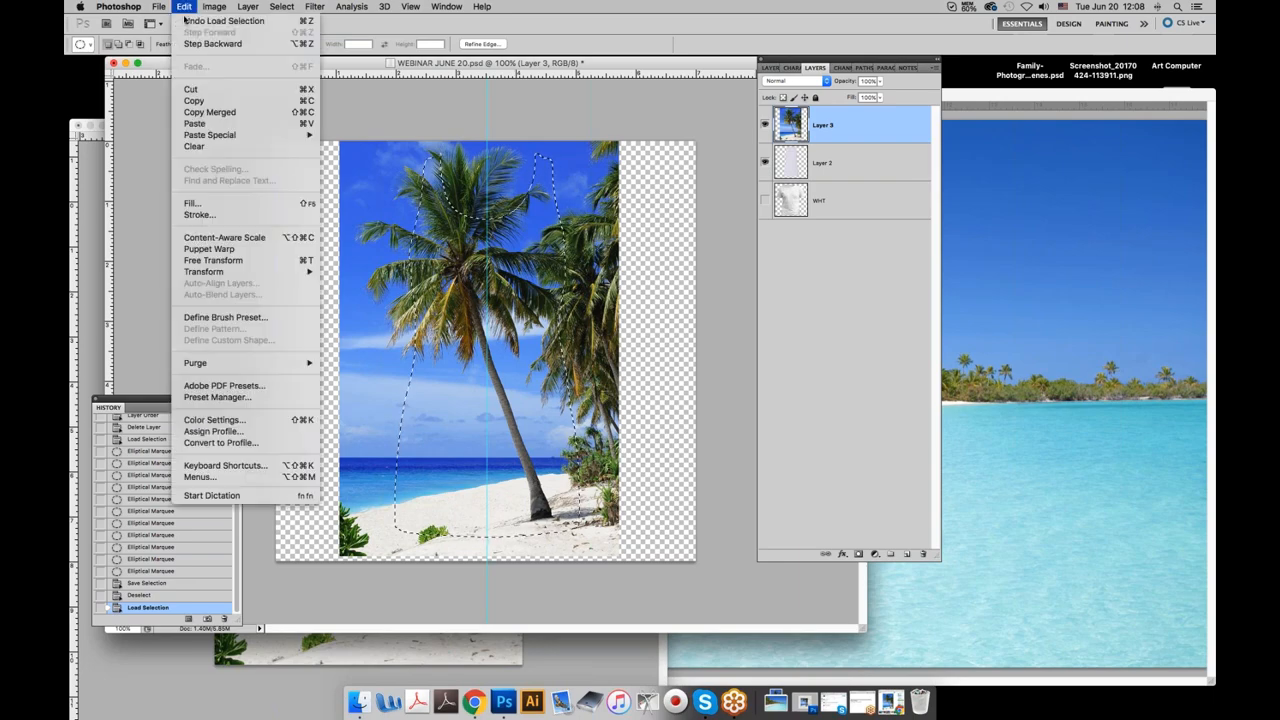
click(194, 100)
click(184, 7)
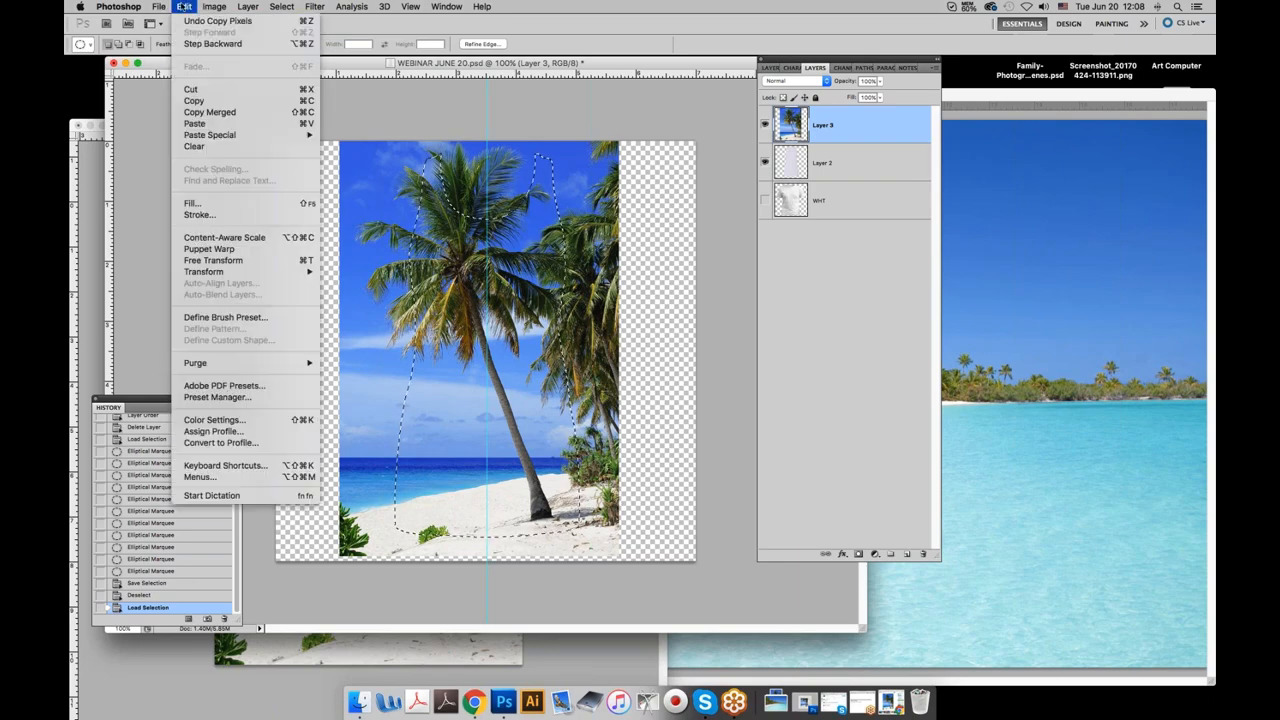
click(194, 123)
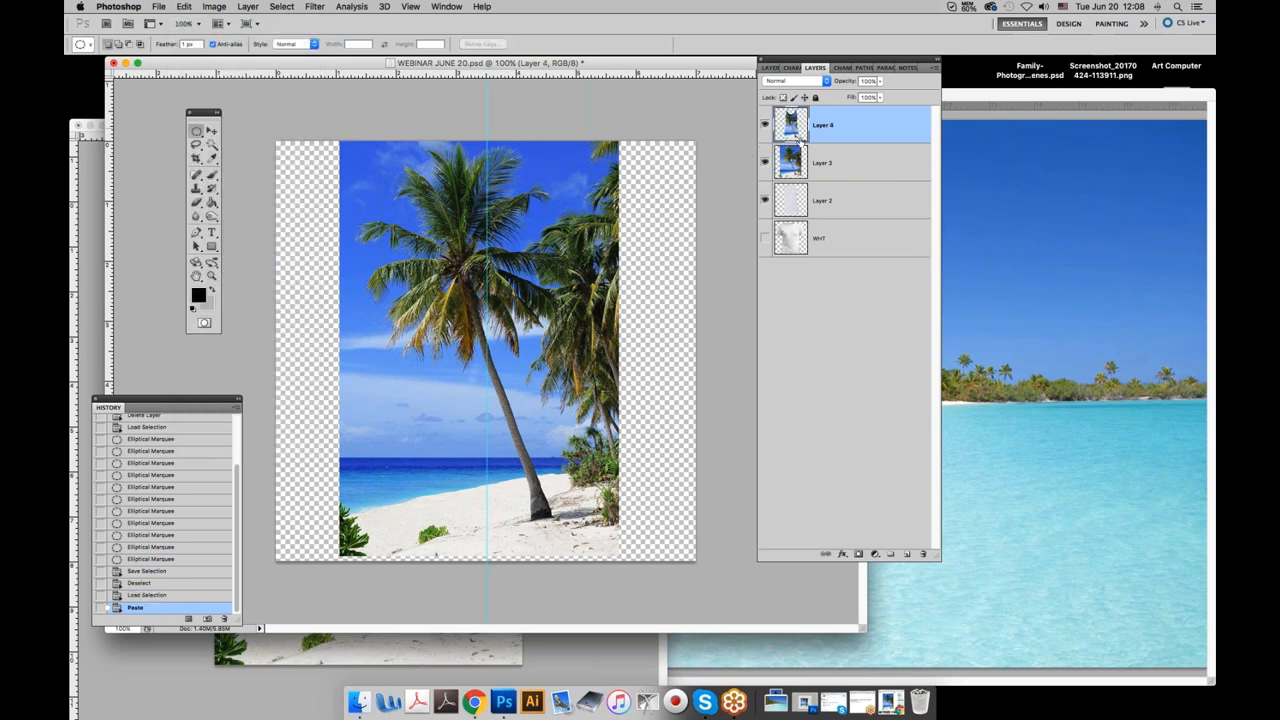
click(765, 162)
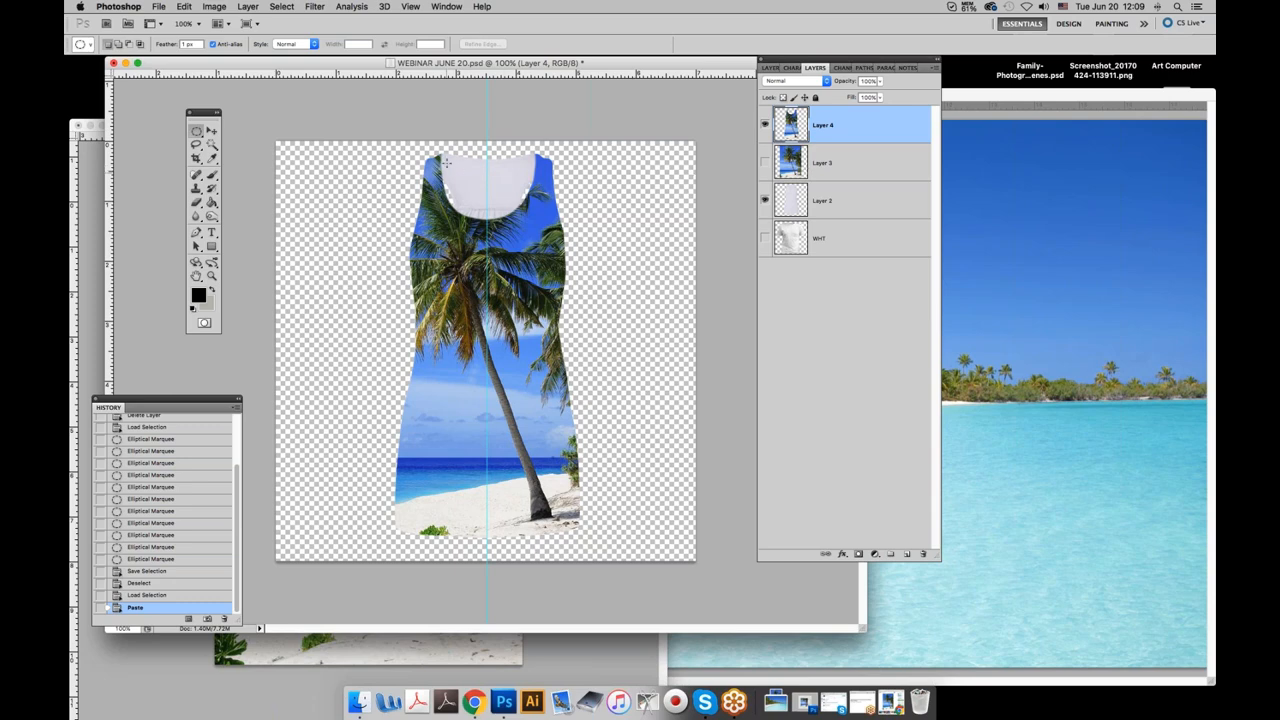
Hide the pasted palm cutout, make Layer 2 the active layer and set the Elliptical Marquee feather to 0 px.
click(765, 125)
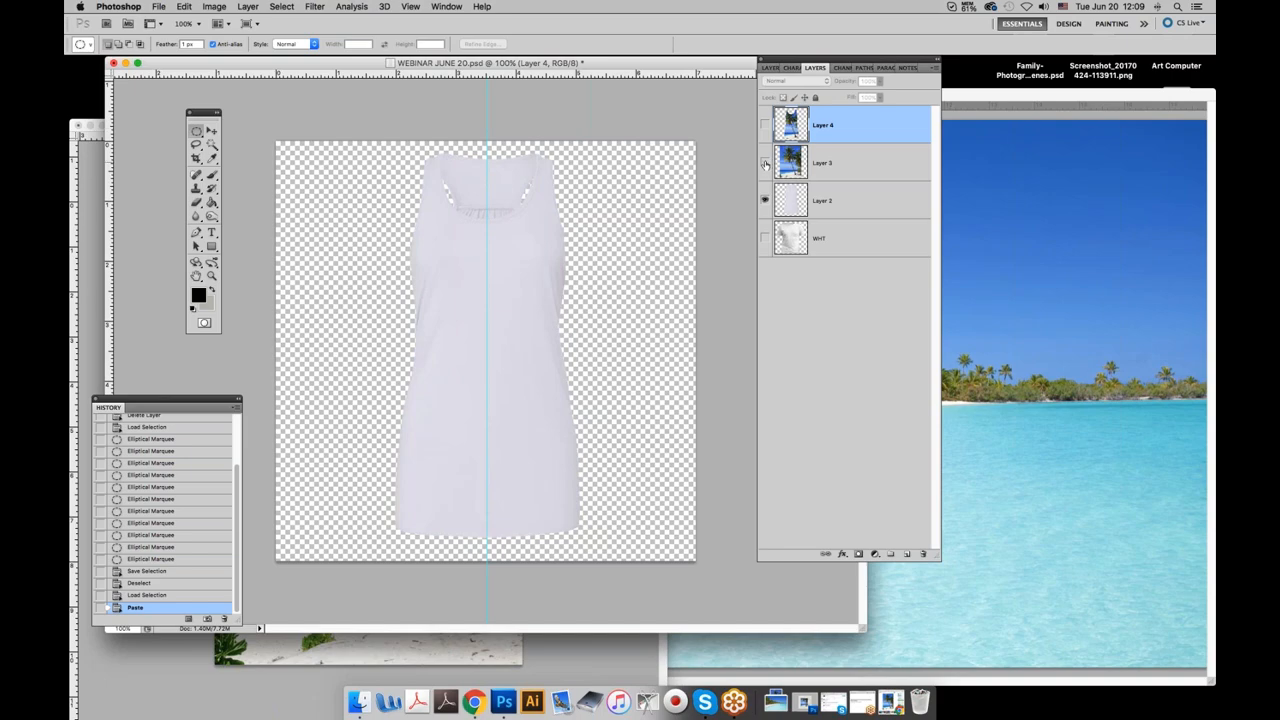
click(765, 163)
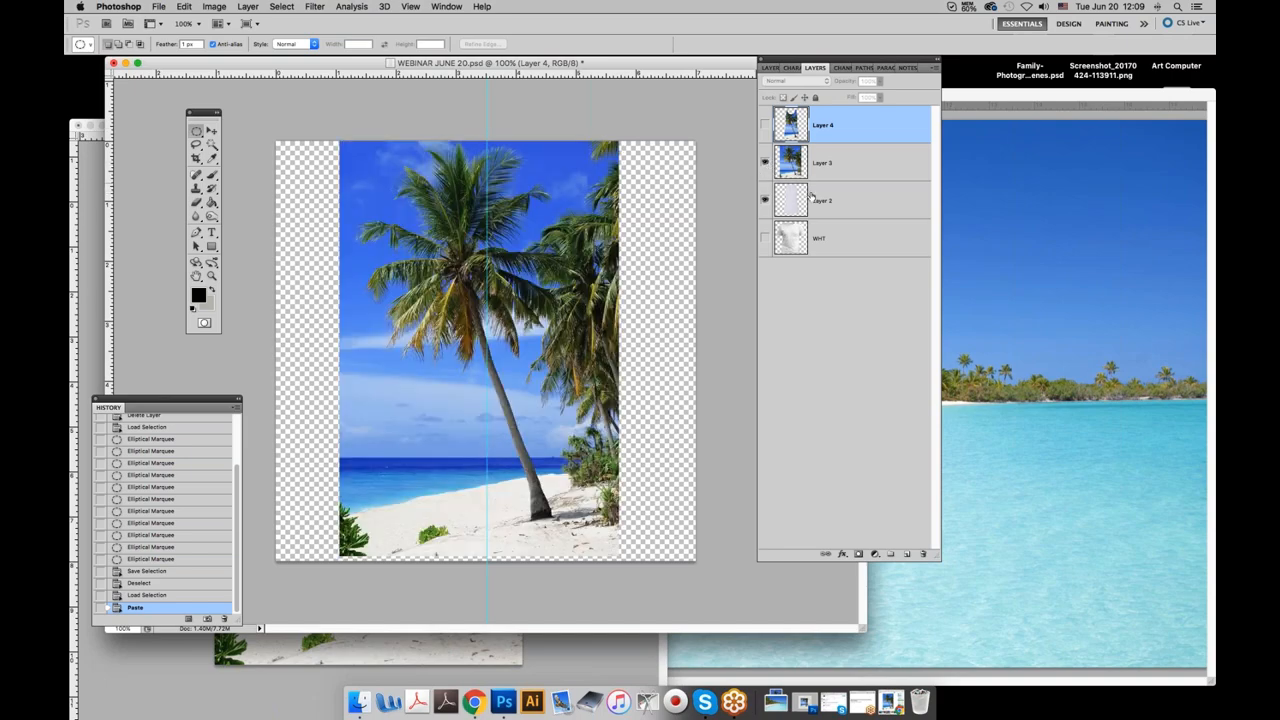
click(765, 163)
click(830, 201)
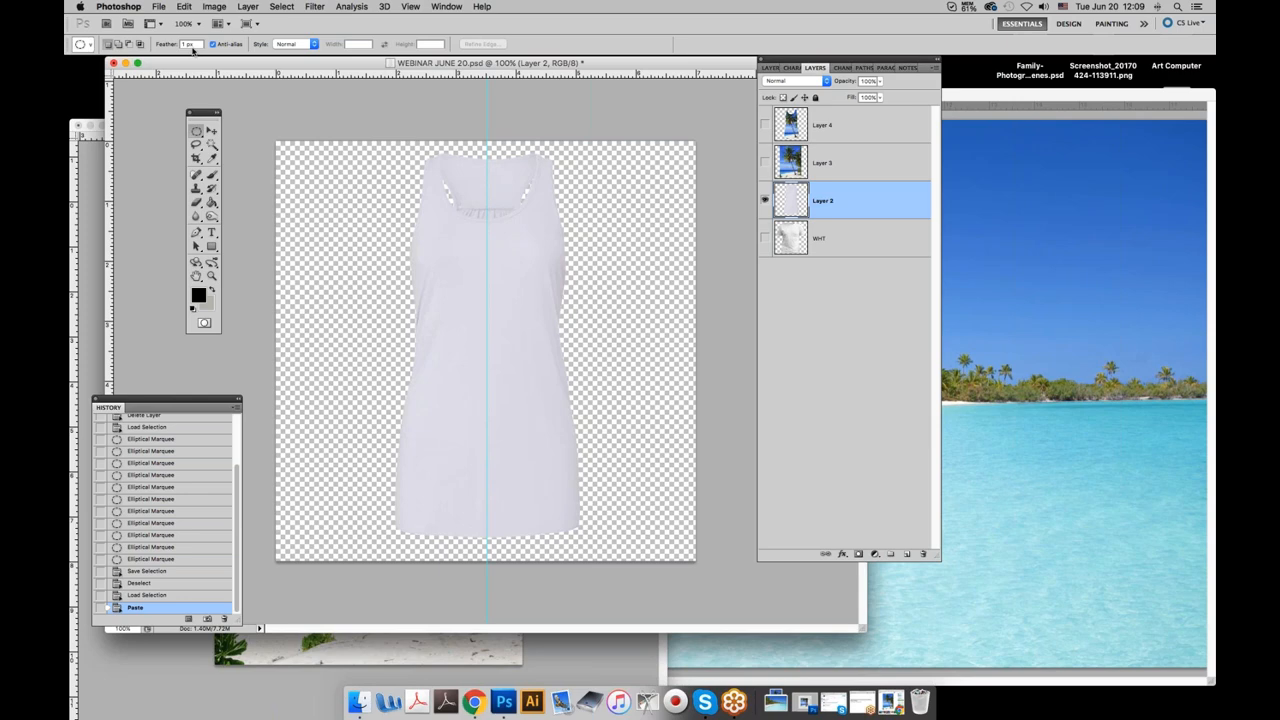
drag(187, 44, 168, 47)
text(0)
Inspect the neckline and edges of the Layer 4 palm cutout up close against the tank, leaving the cutout hidden.
click(765, 125)
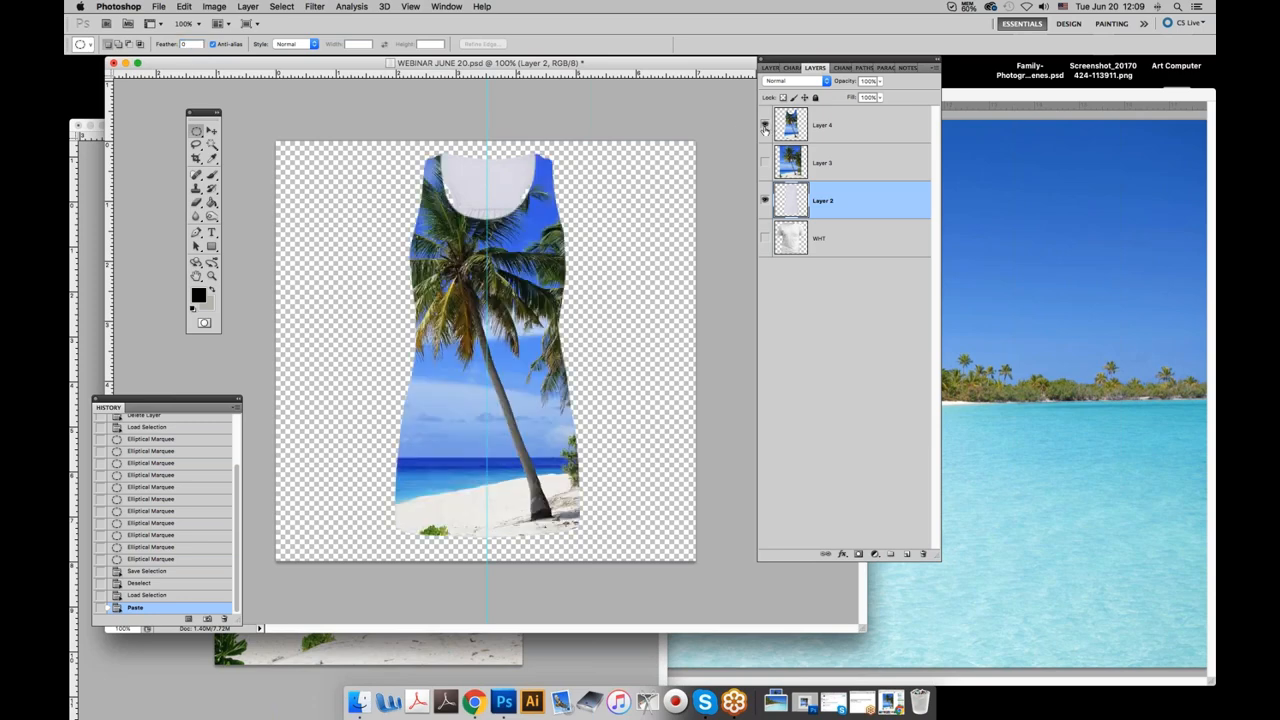
key(super+plus)
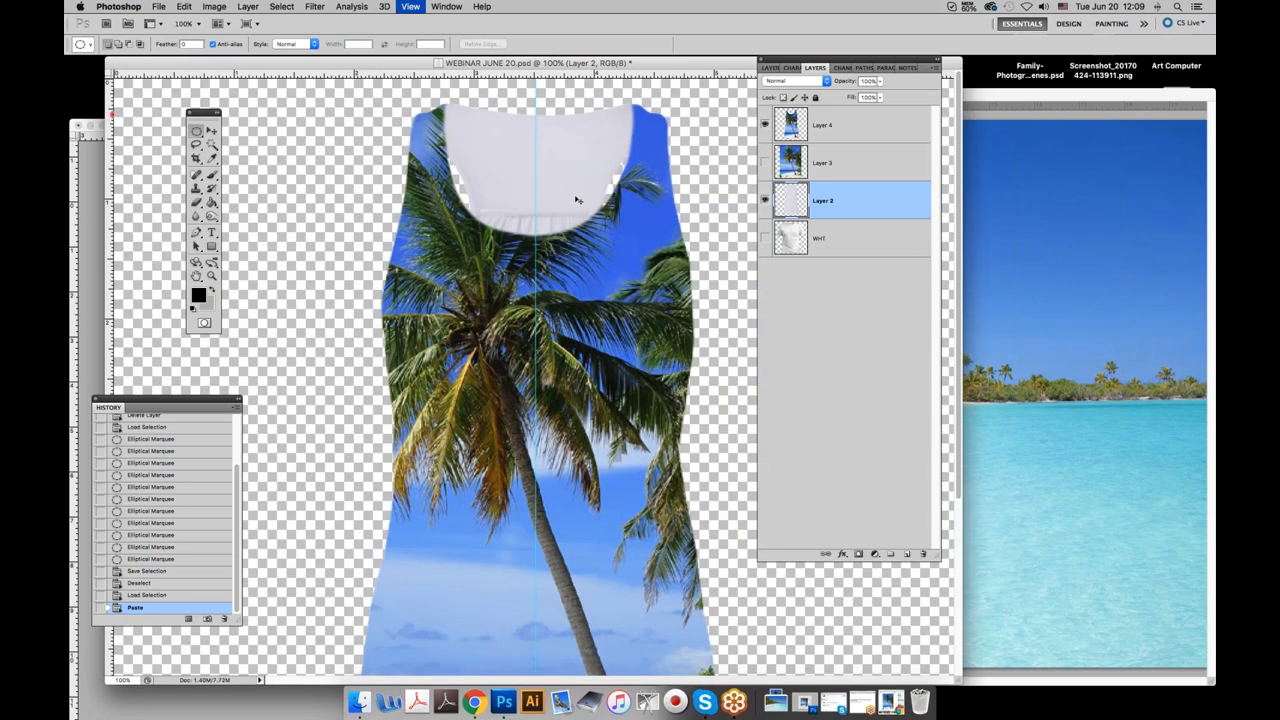
key(super+plus)
key(super+plus)
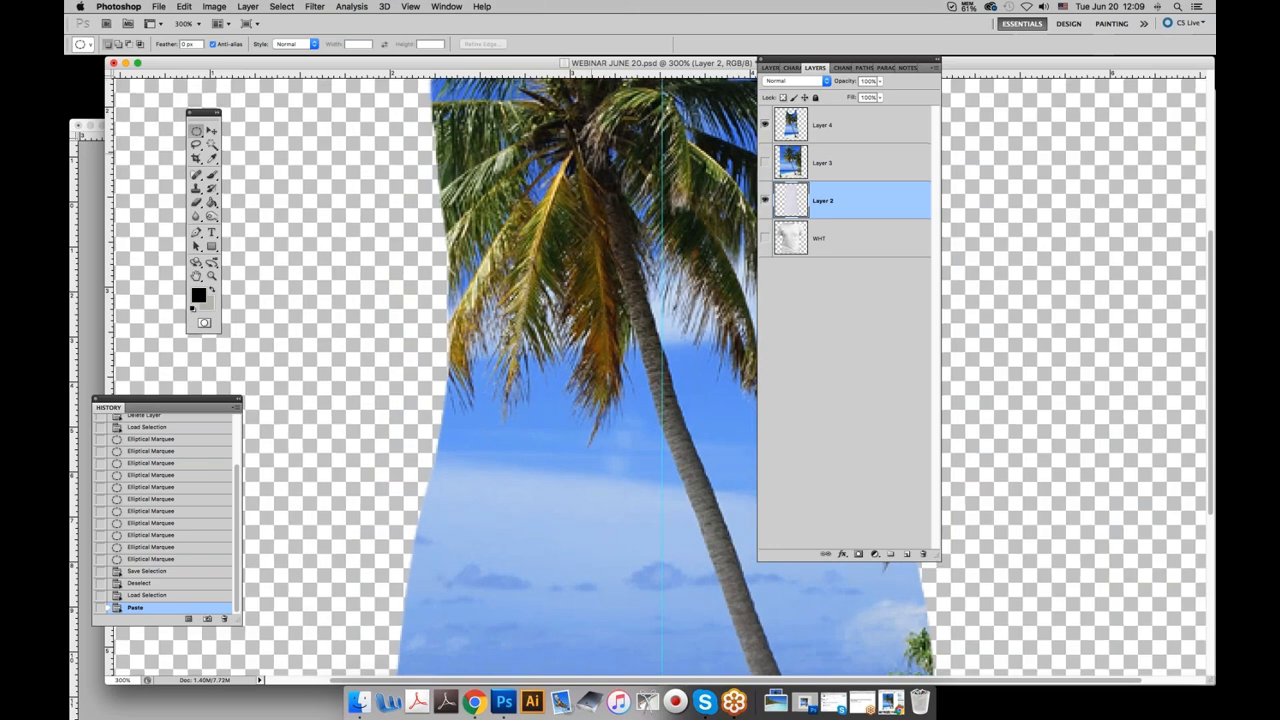
key(super+minus)
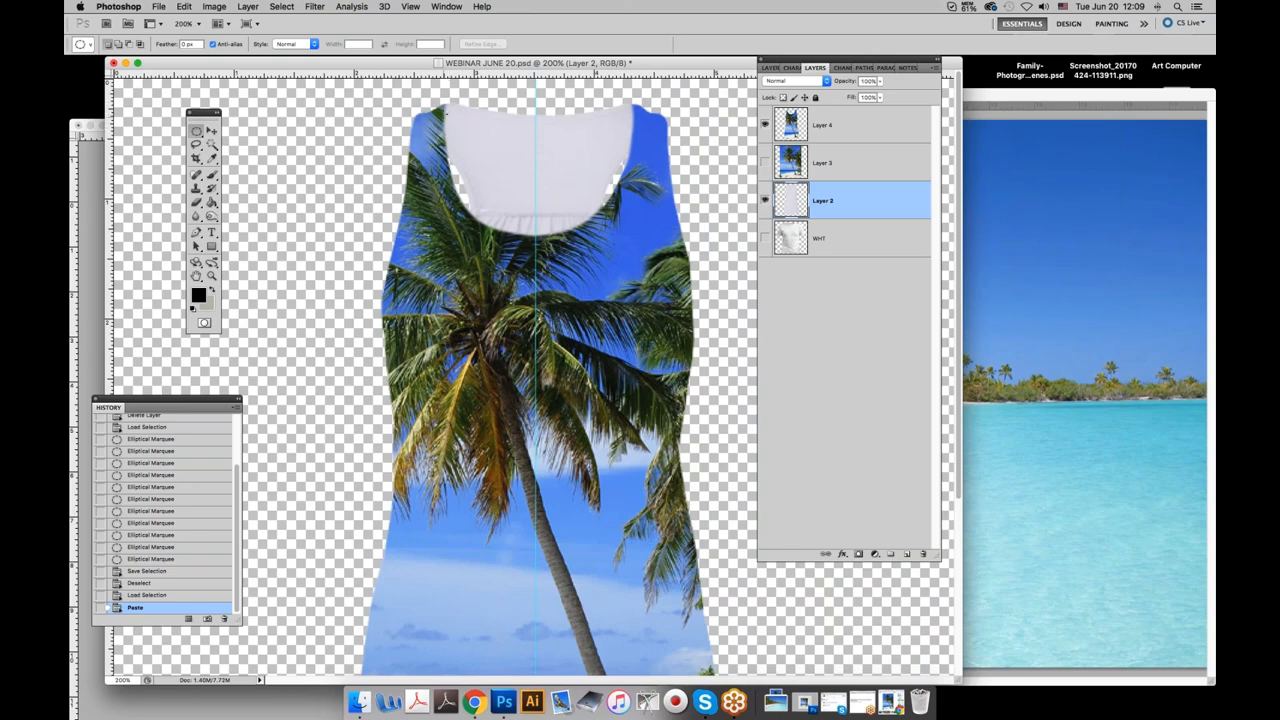
click(765, 125)
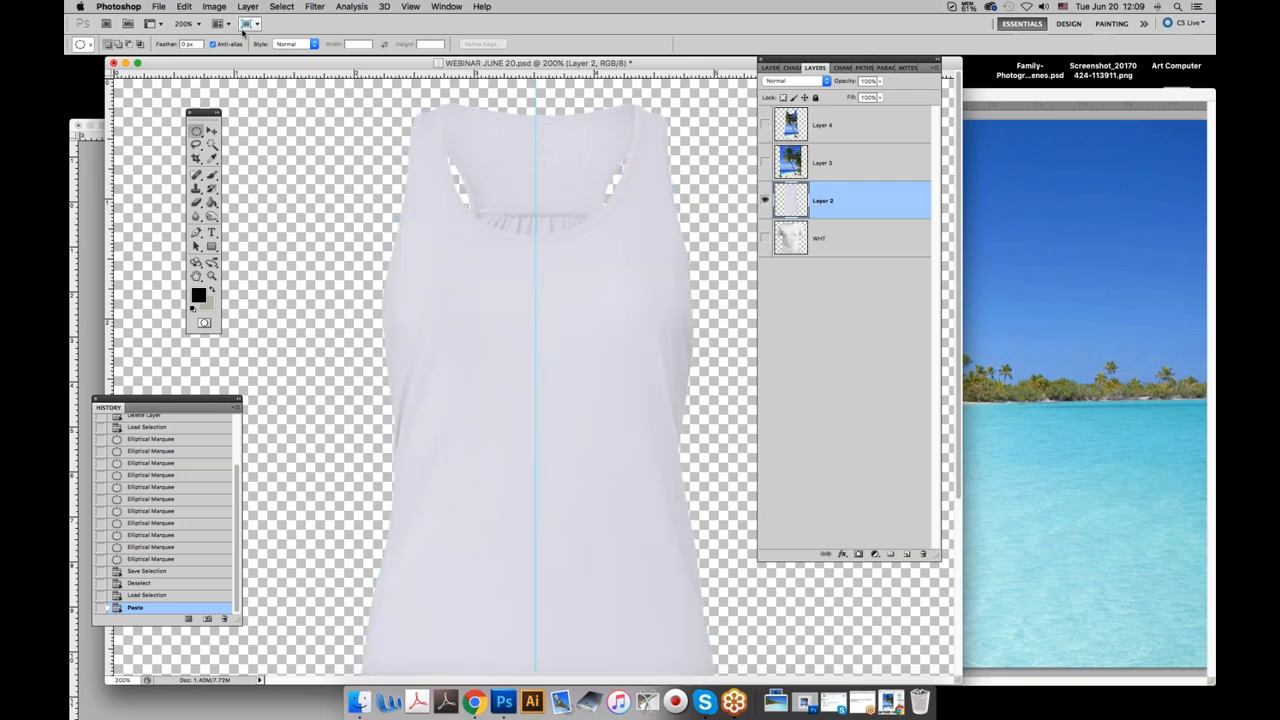
Load the FLOWY TANK channel as a new selection on the tank.
click(284, 7)
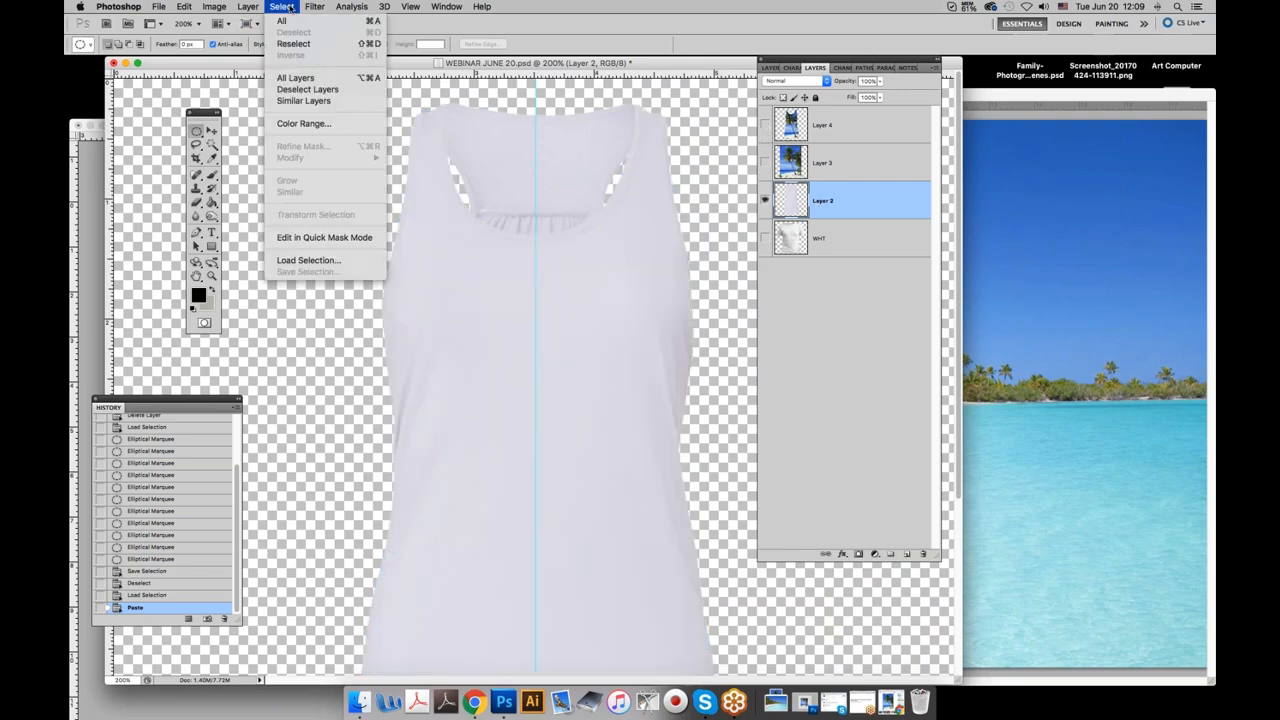
click(310, 260)
click(585, 295)
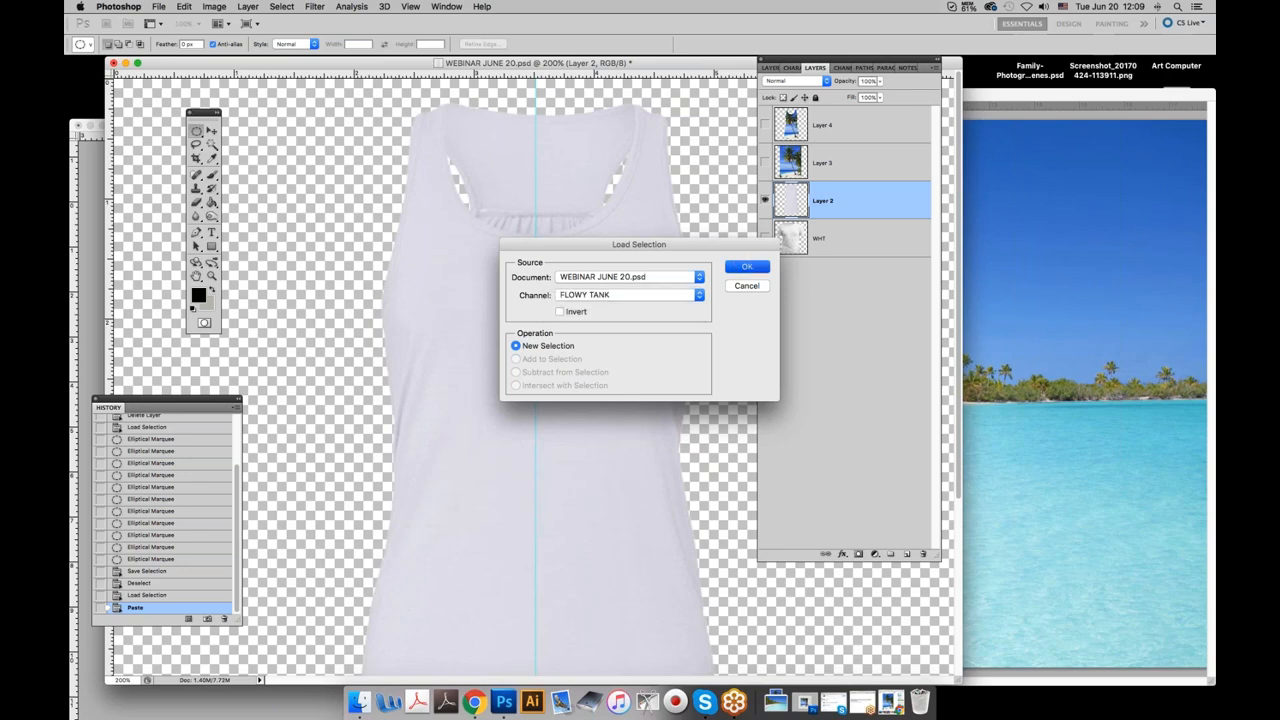
click(740, 267)
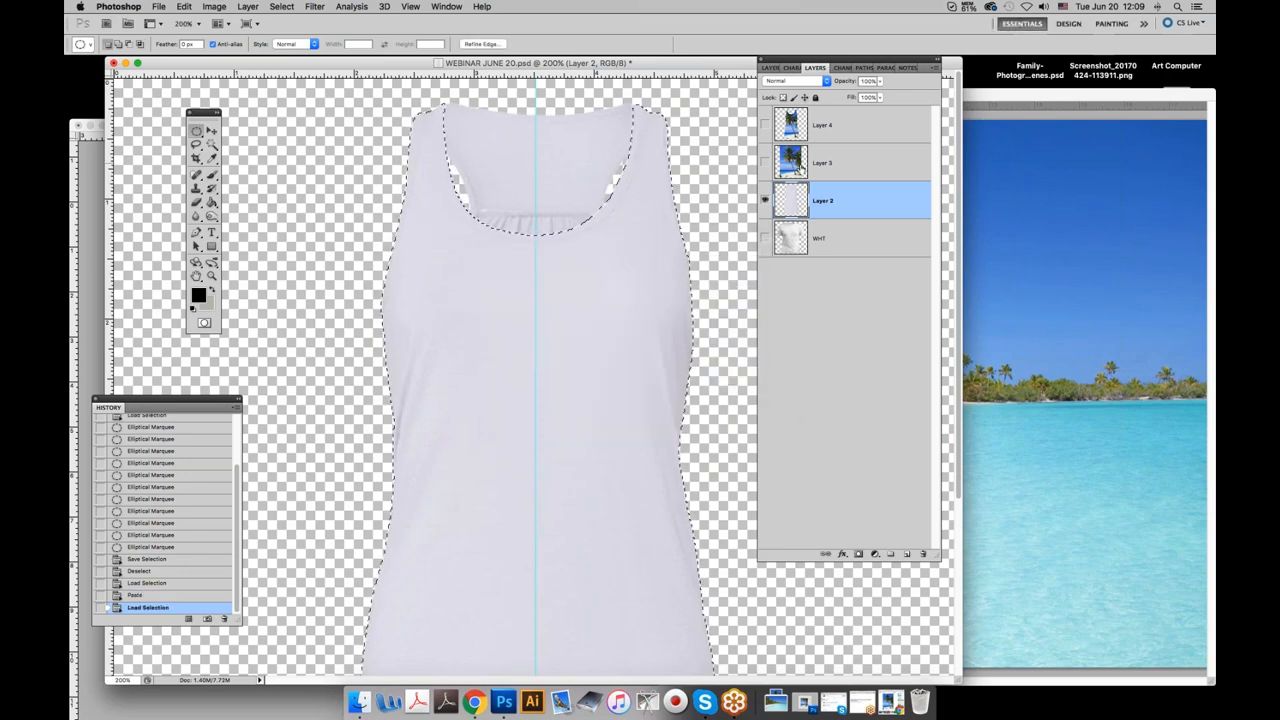
Show Layer 3, copy its palm photo through the tank selection, paste it as a new layer and hide Layer 3 again.
click(765, 162)
click(822, 164)
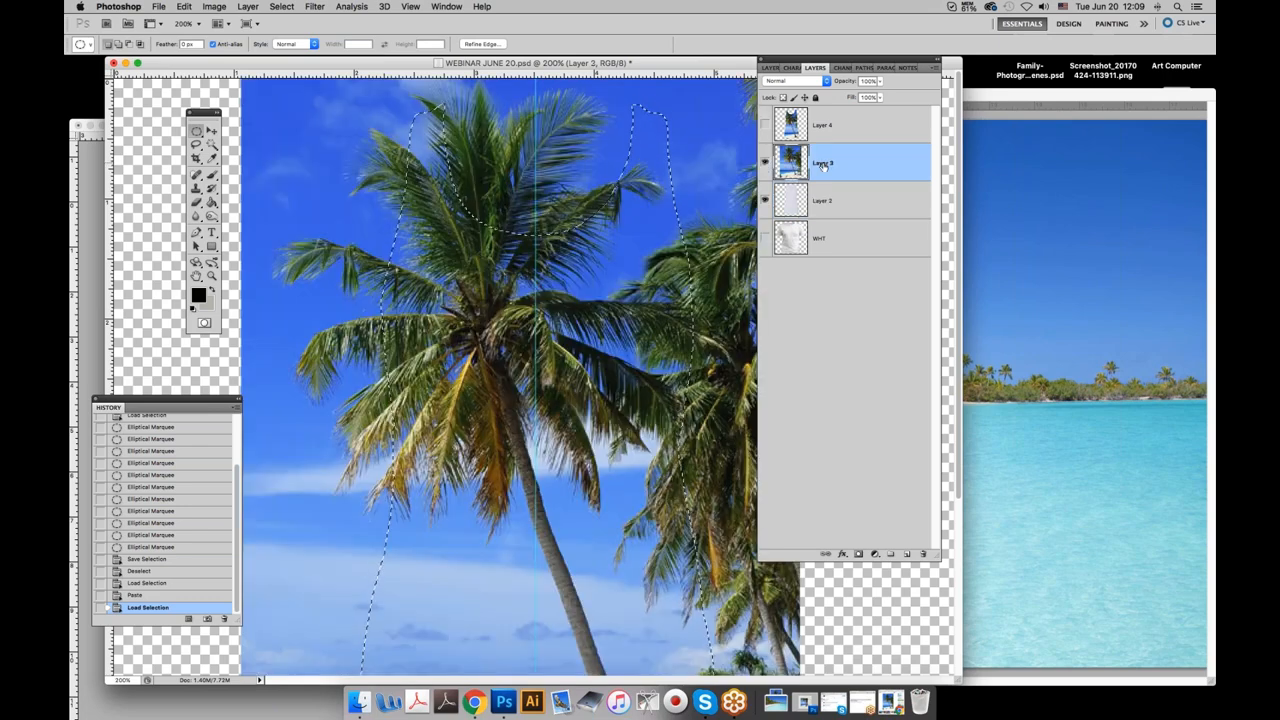
click(185, 7)
click(195, 101)
click(184, 7)
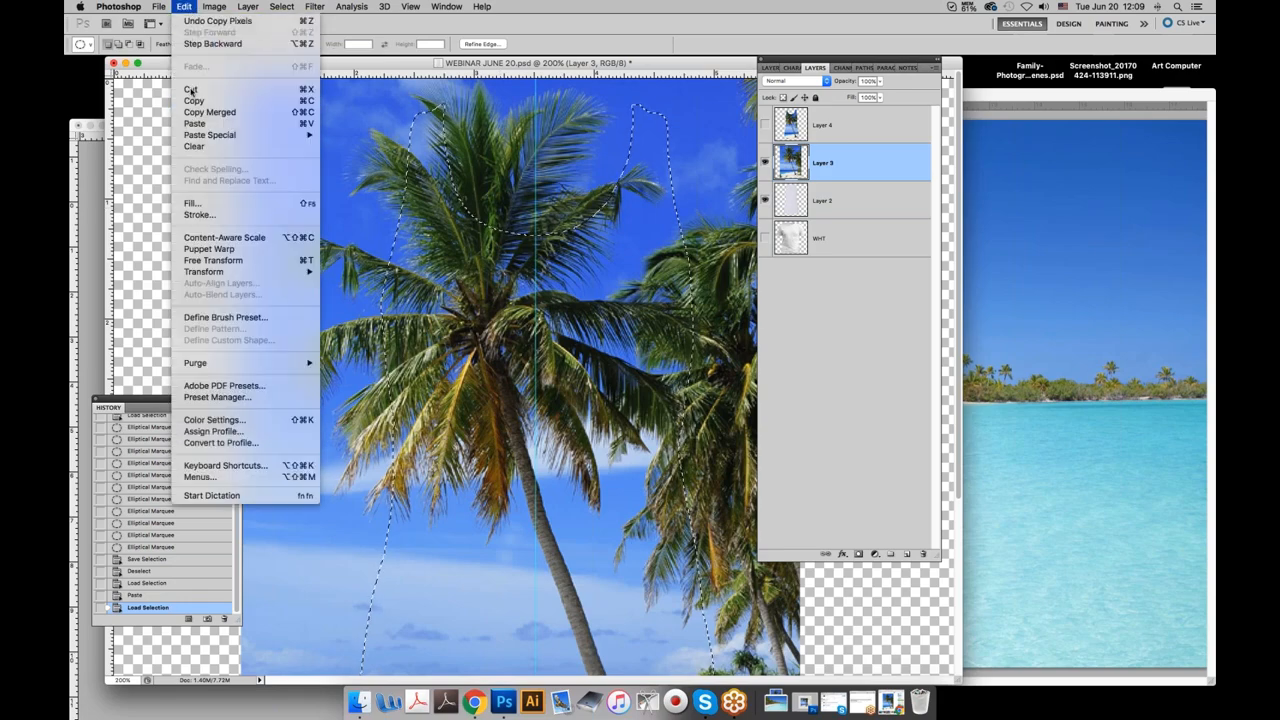
click(200, 123)
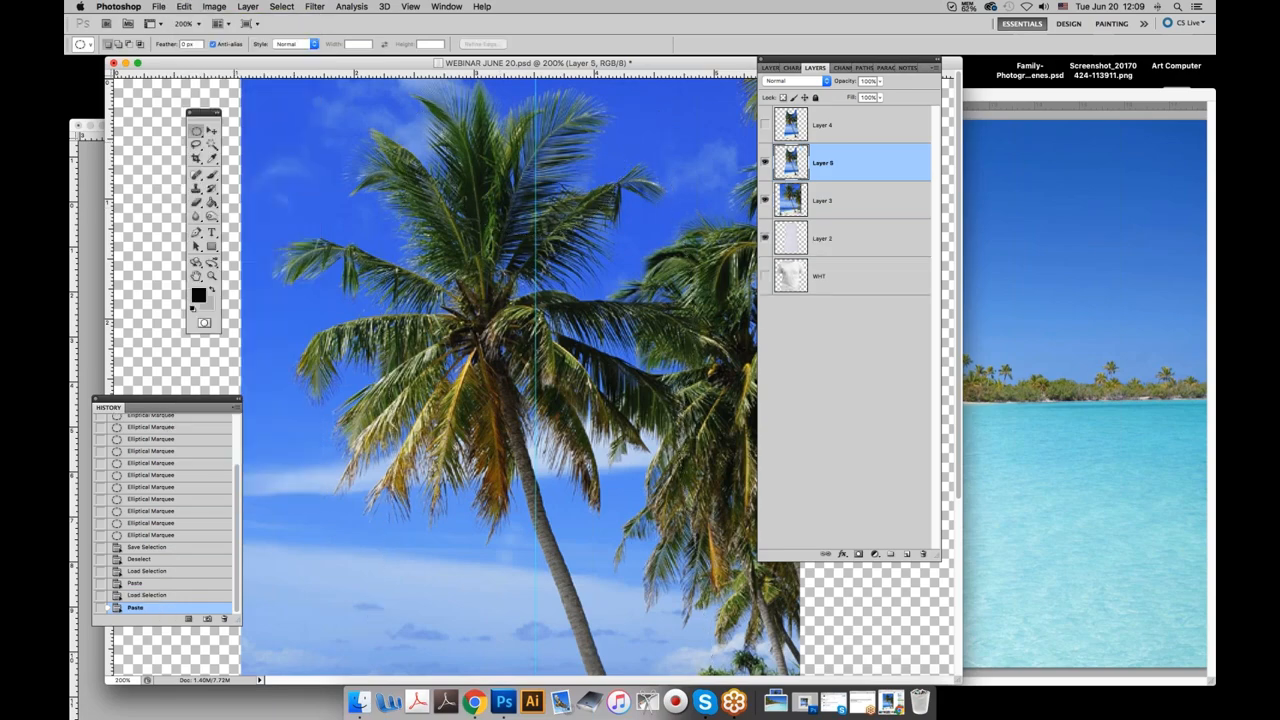
click(765, 200)
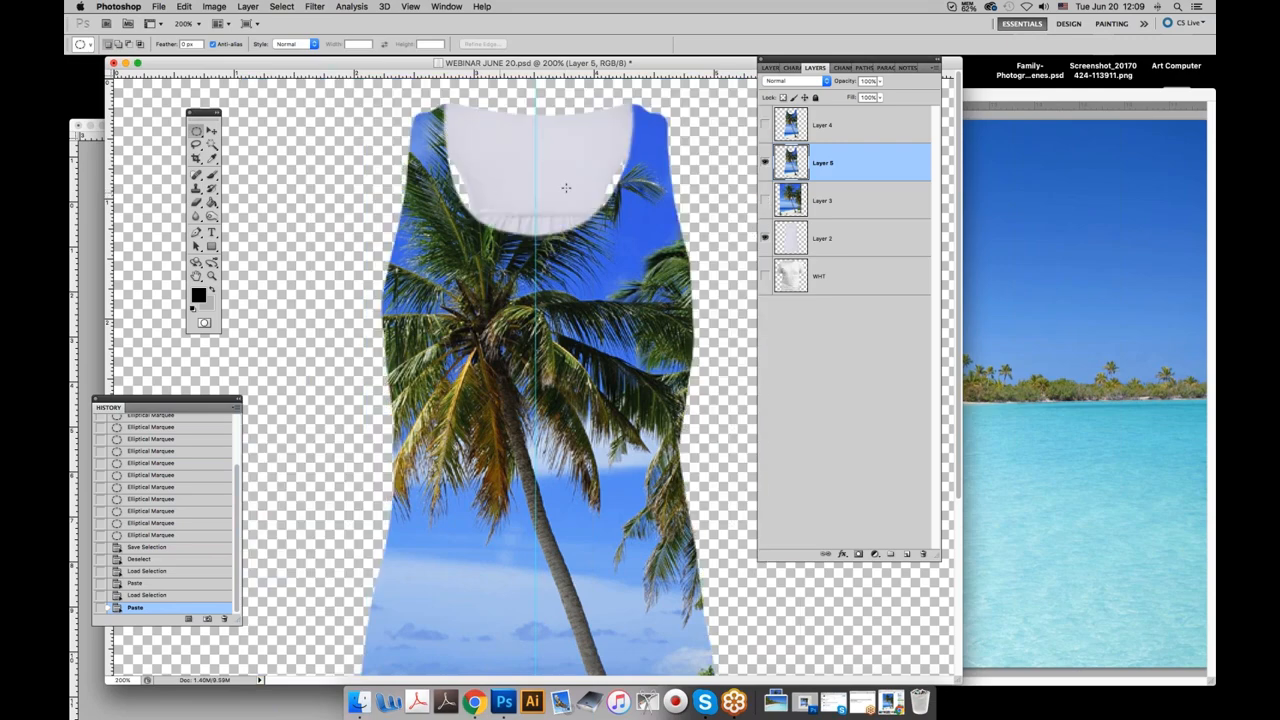
Compare the two palm cutouts on Layer 4 and Layer 5 by toggling their visibility, and delete Layer 4.
click(765, 162)
click(765, 125)
click(765, 162)
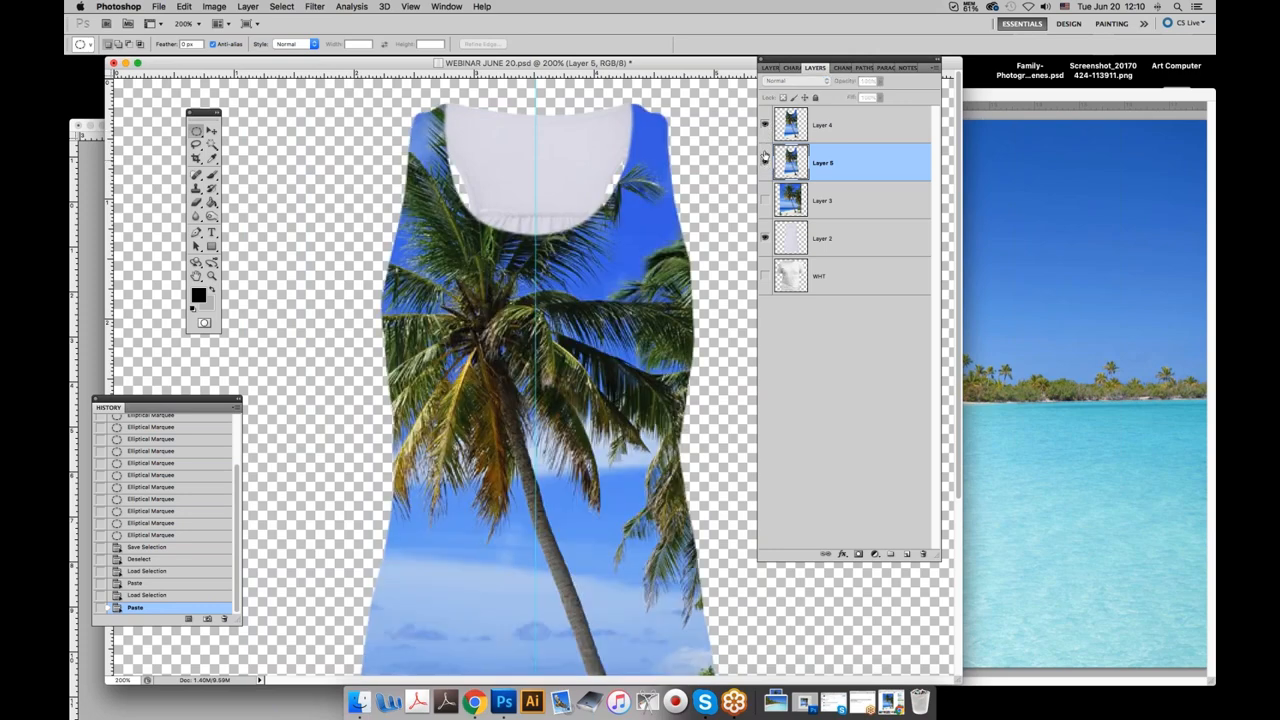
click(765, 125)
click(765, 125)
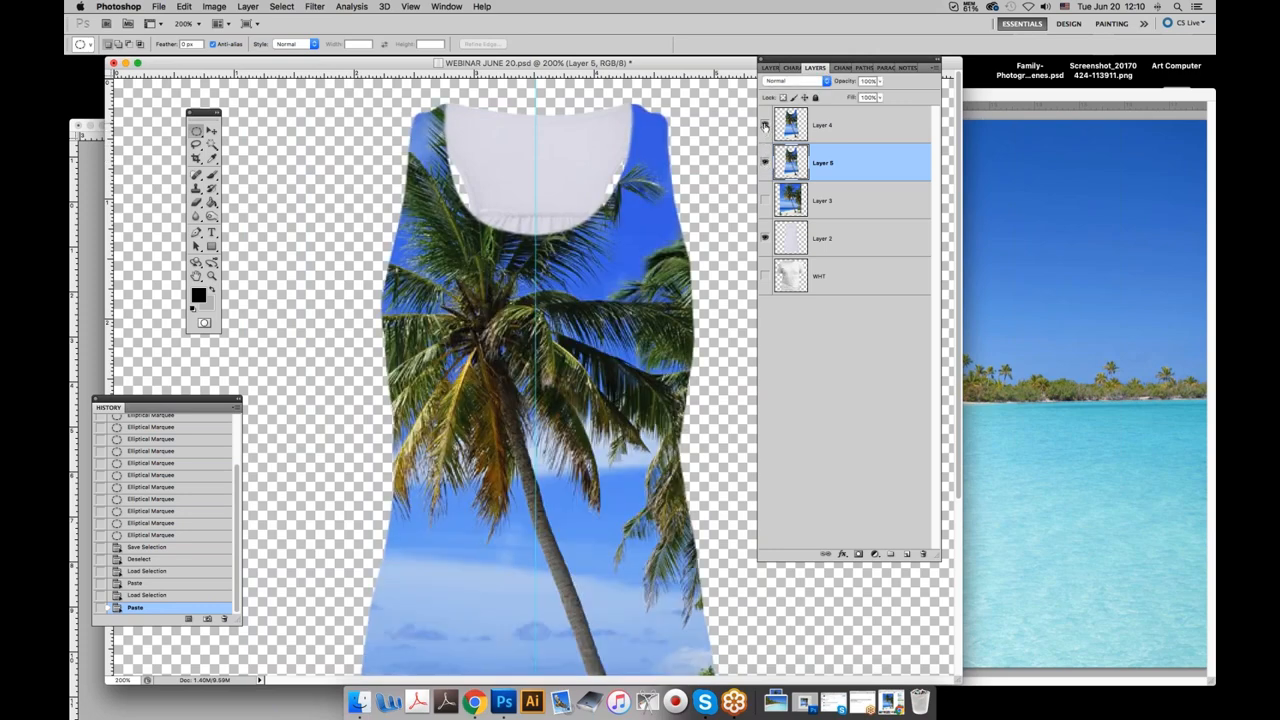
click(765, 125)
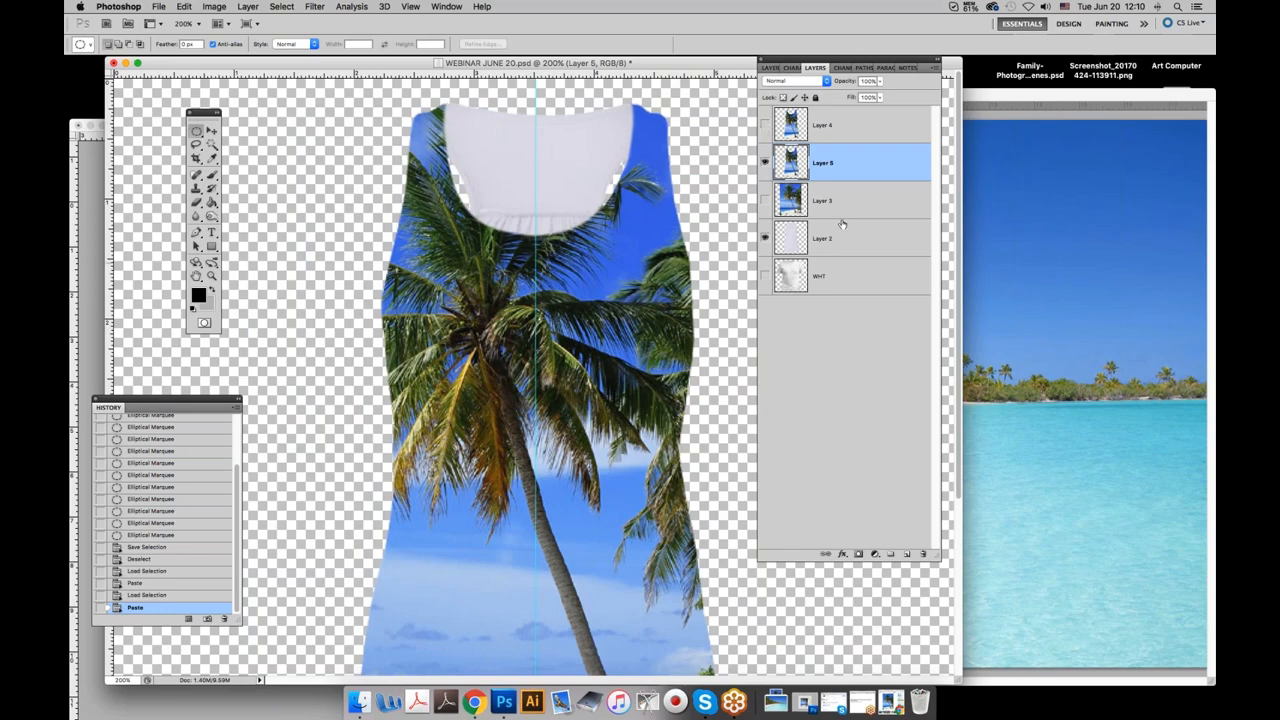
drag(822, 125, 923, 553)
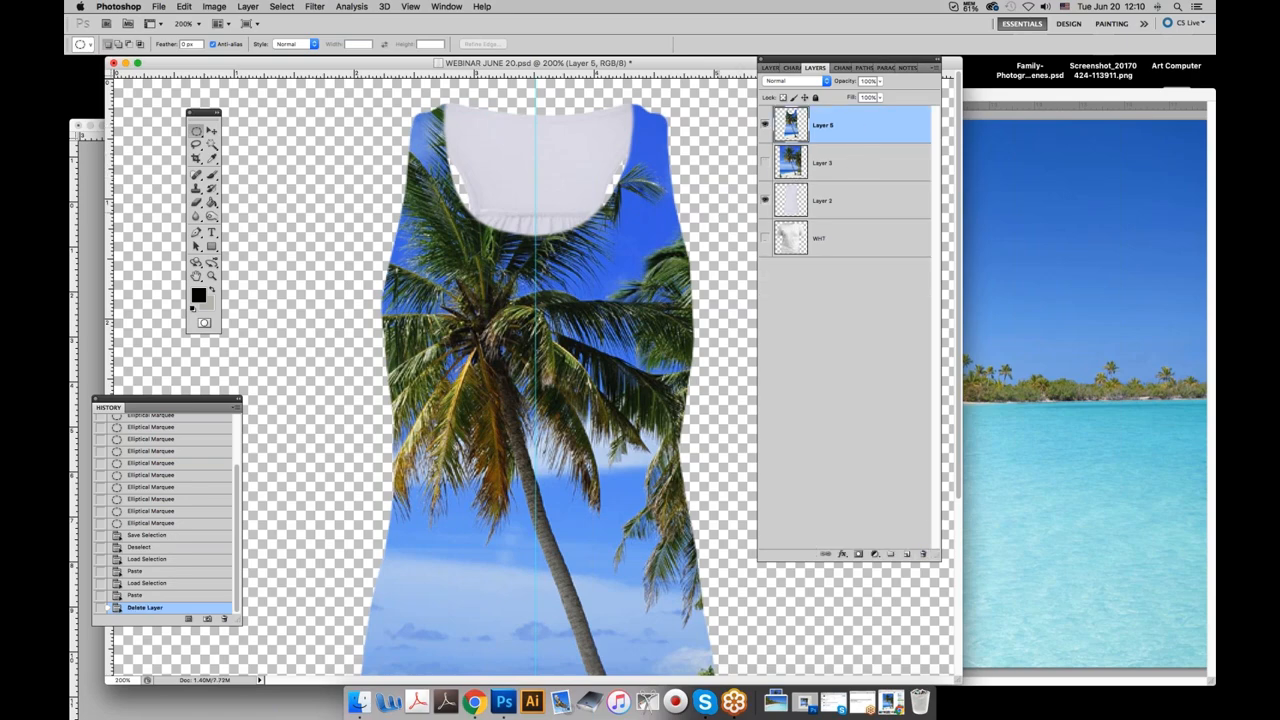
Enlarge the document window to fit the whole canvas at 100% and hide the vertical guide.
key(super+minus)
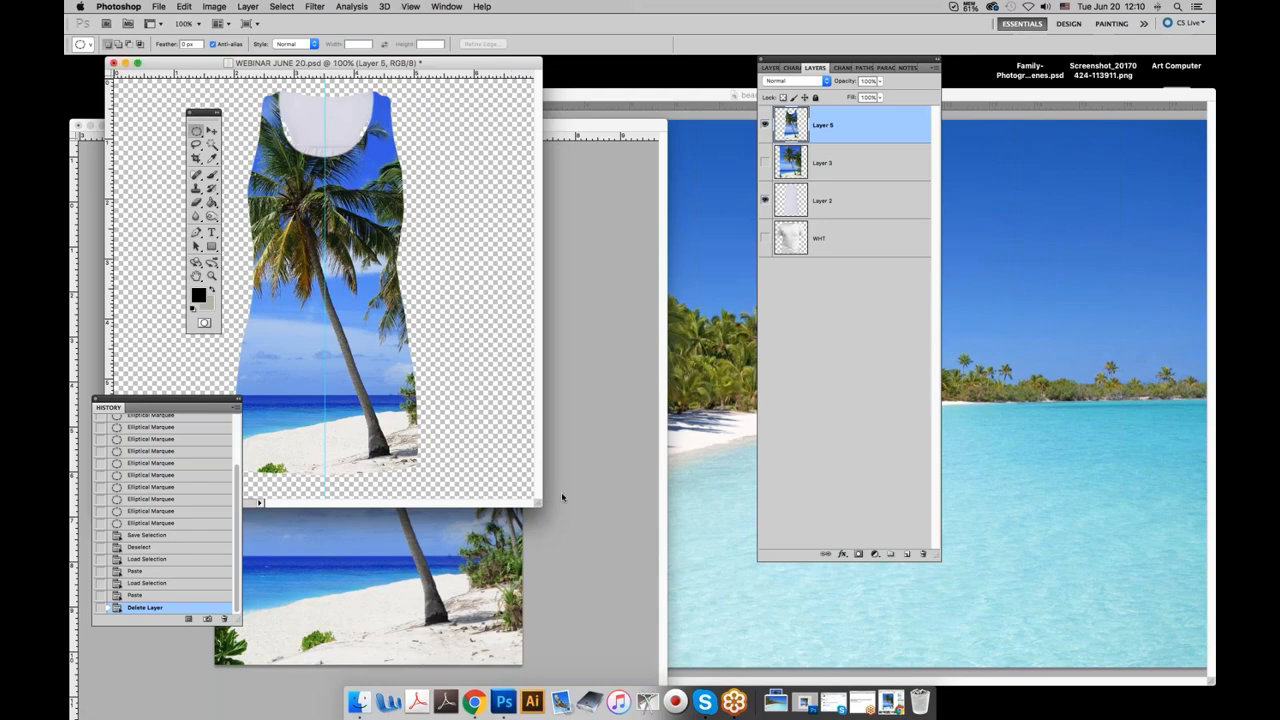
drag(537, 504, 926, 618)
key(super+semicolon)
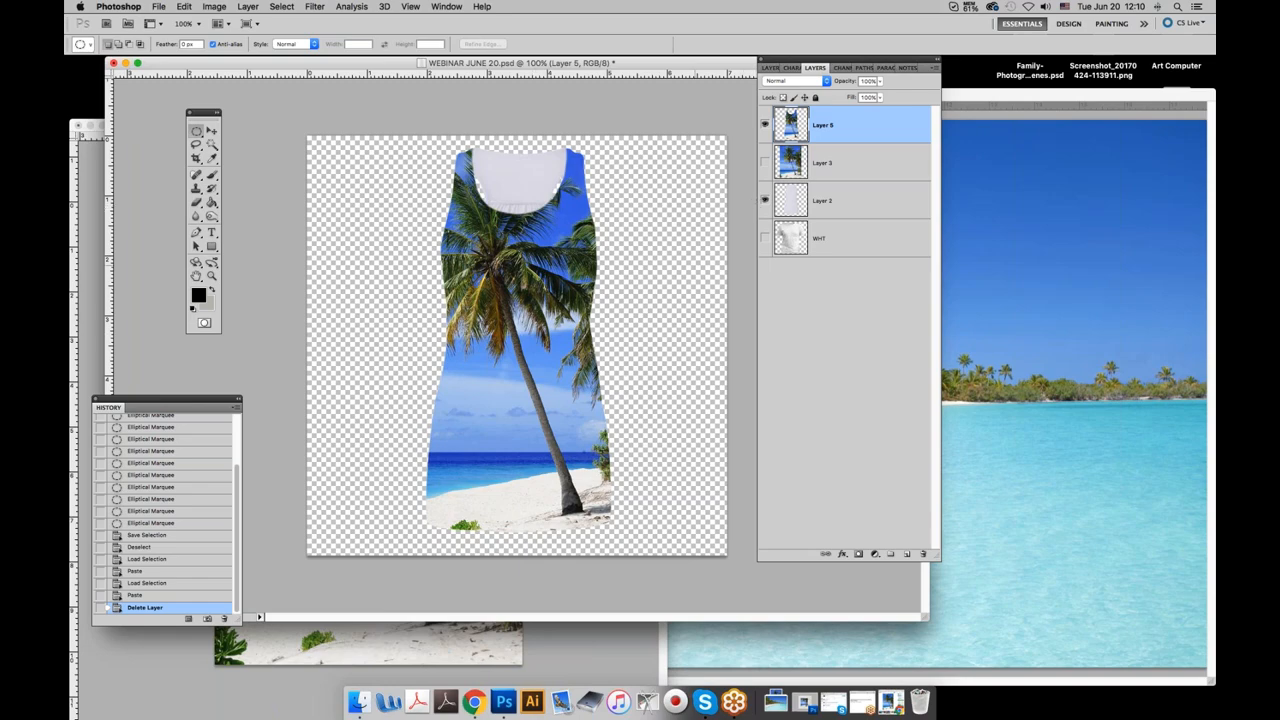
Hide the Layer 5 palm cutout and make Layer 2 with the plain tank the active layer.
click(765, 125)
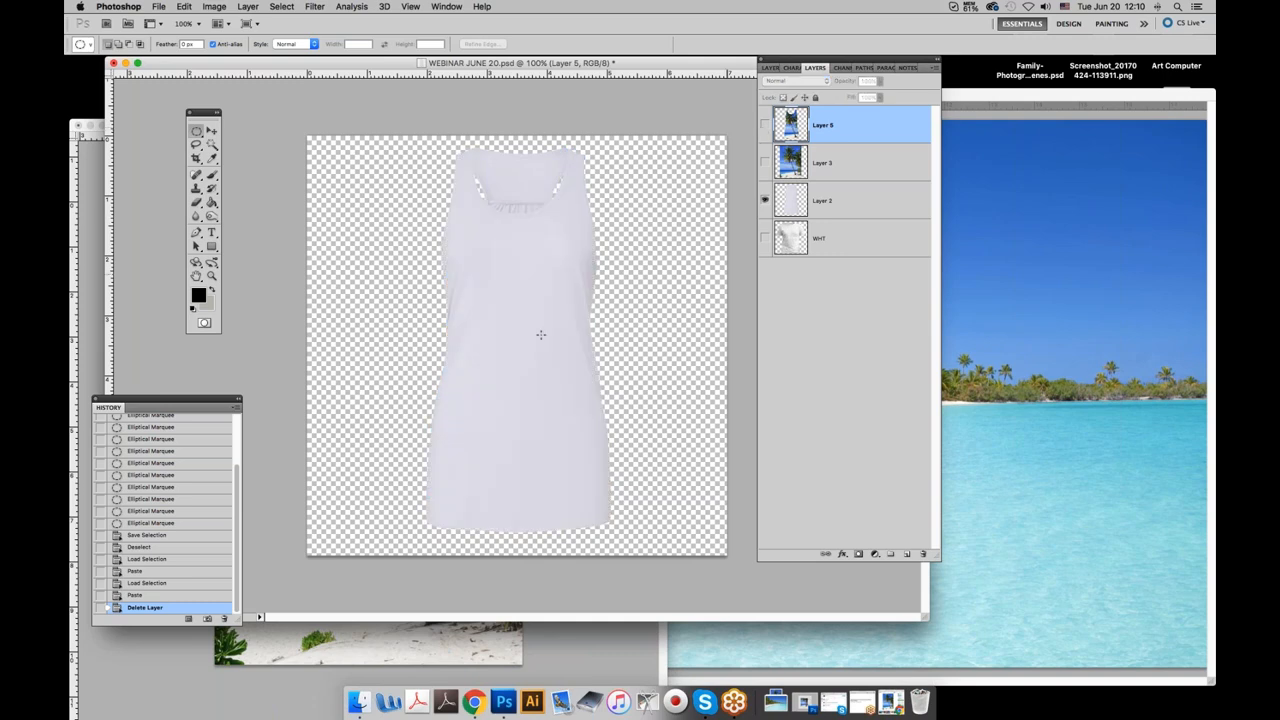
click(211, 131)
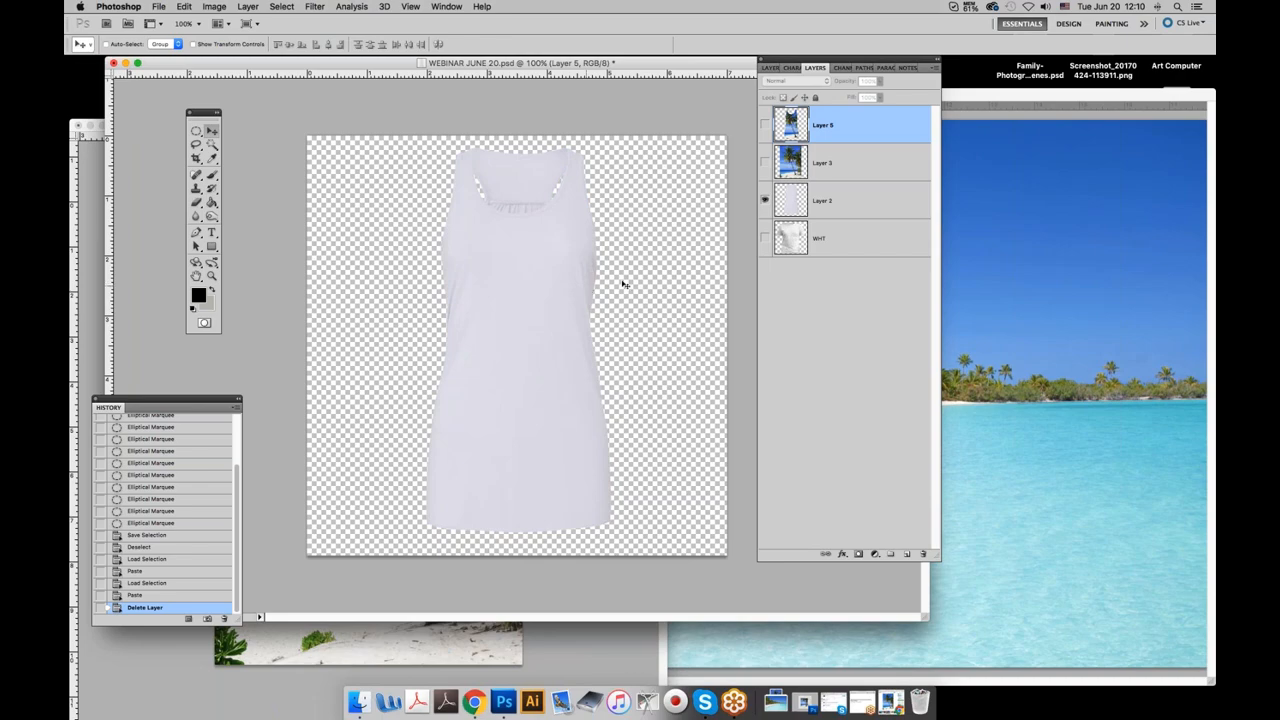
click(832, 203)
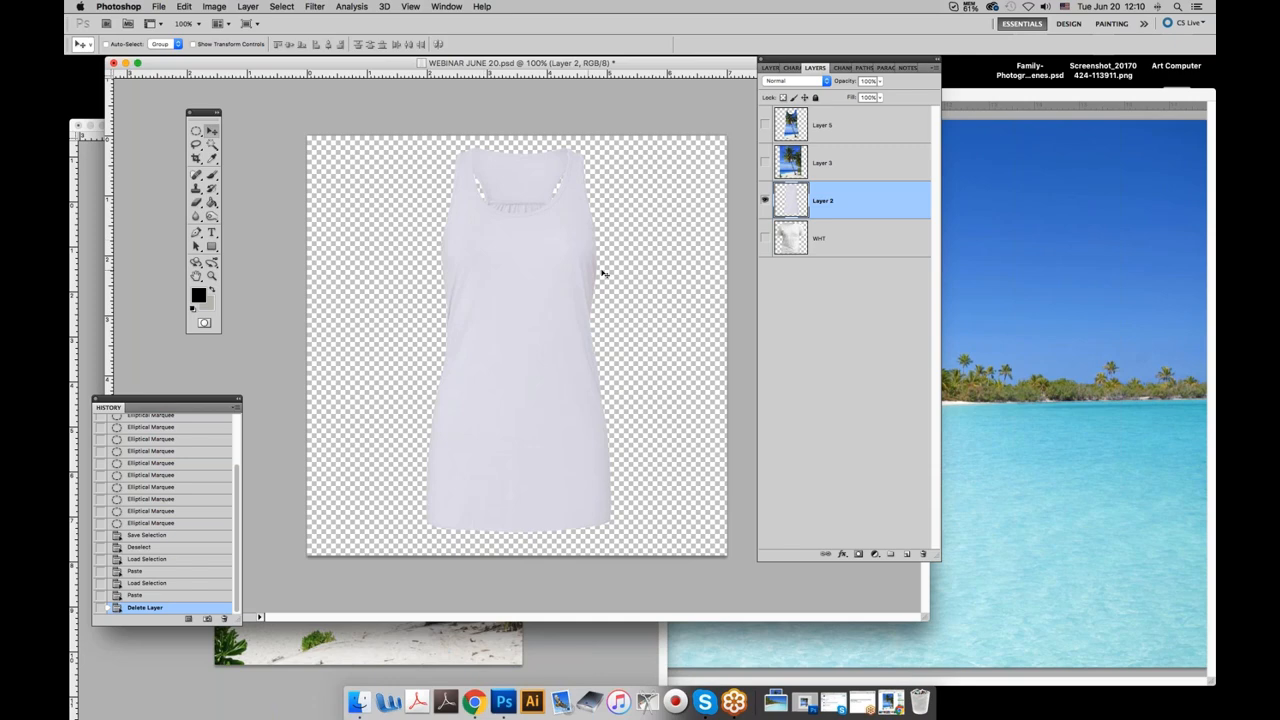
Start a Color Range selection on Layer 2, sampling the shaded side edge of the tank with fuzziness 53.
click(283, 7)
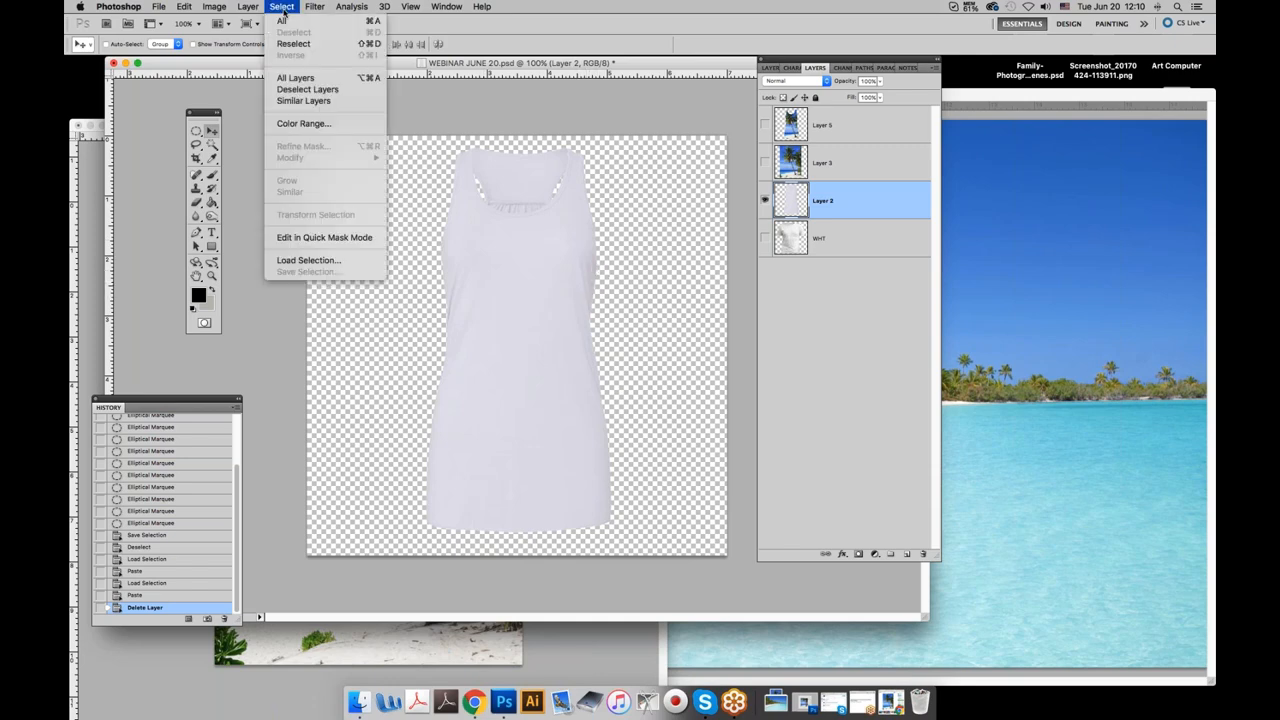
click(293, 124)
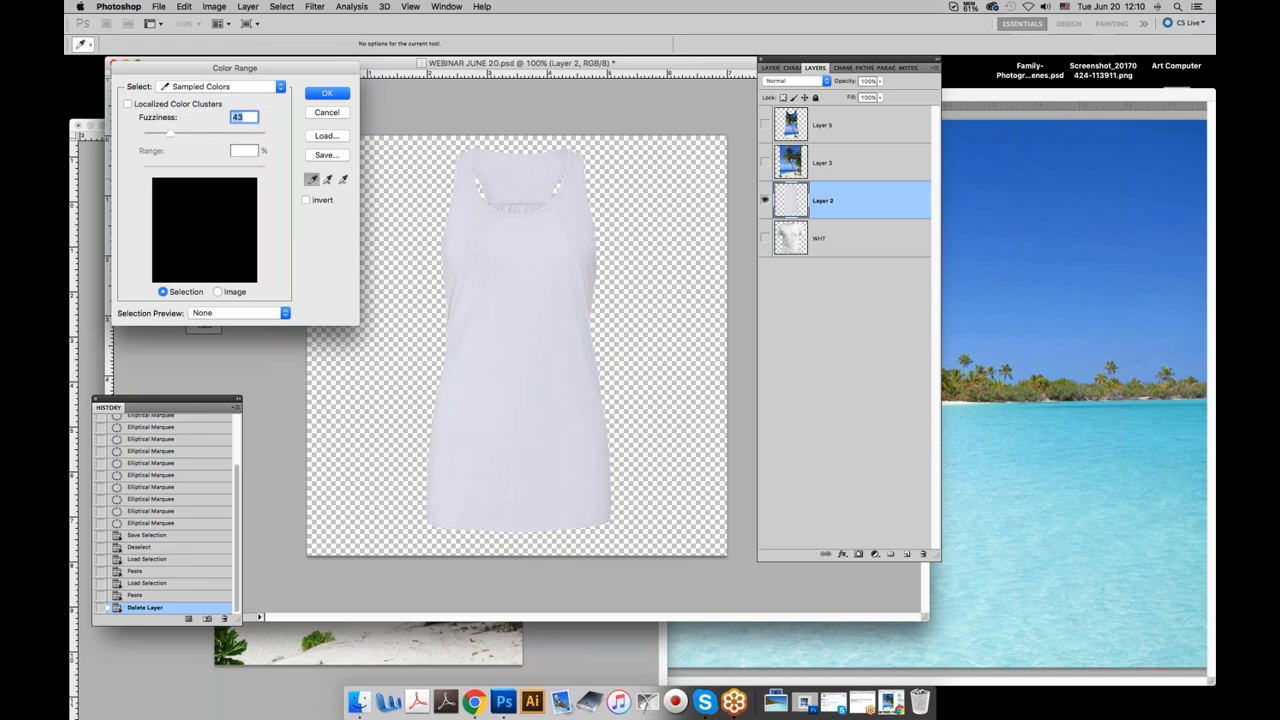
click(310, 182)
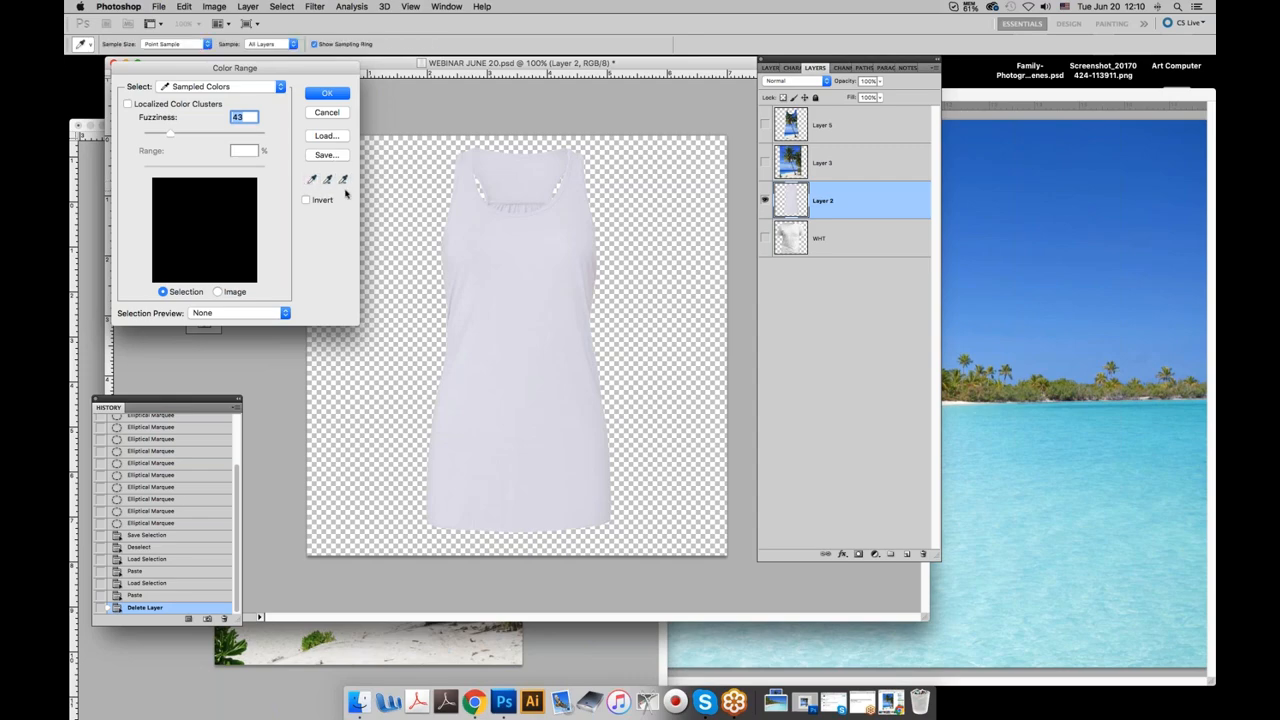
click(310, 181)
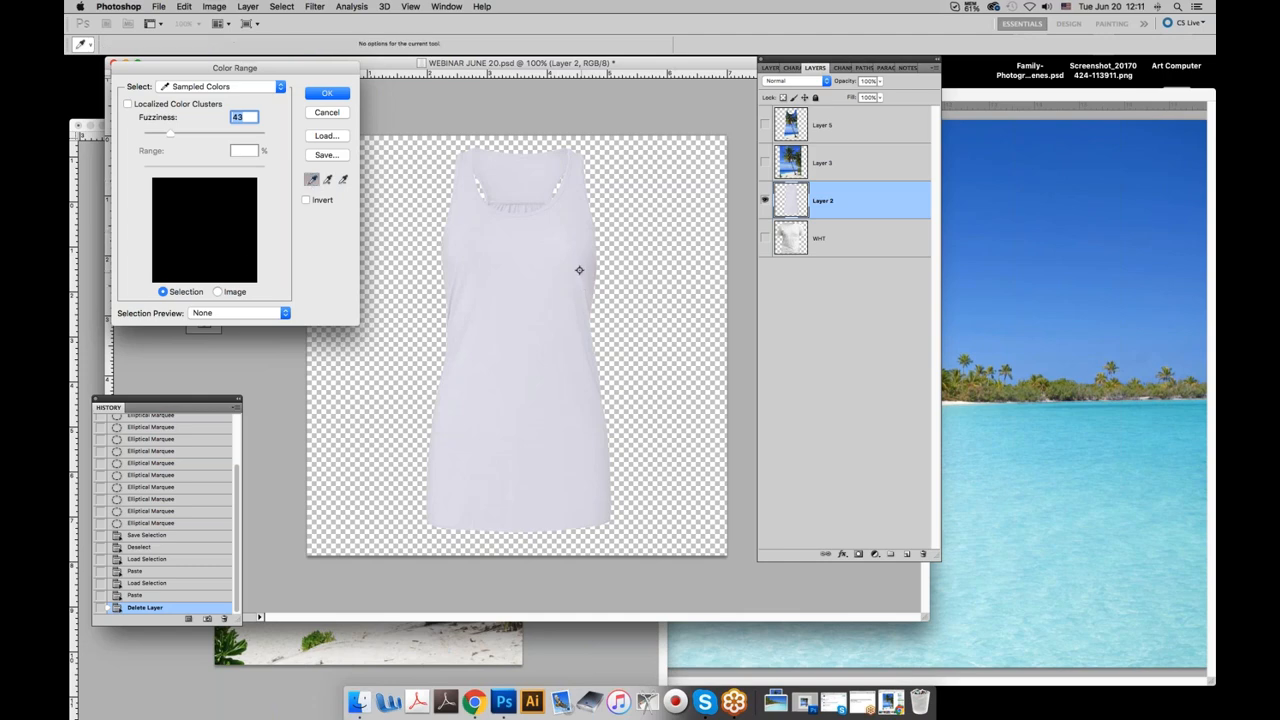
click(592, 276)
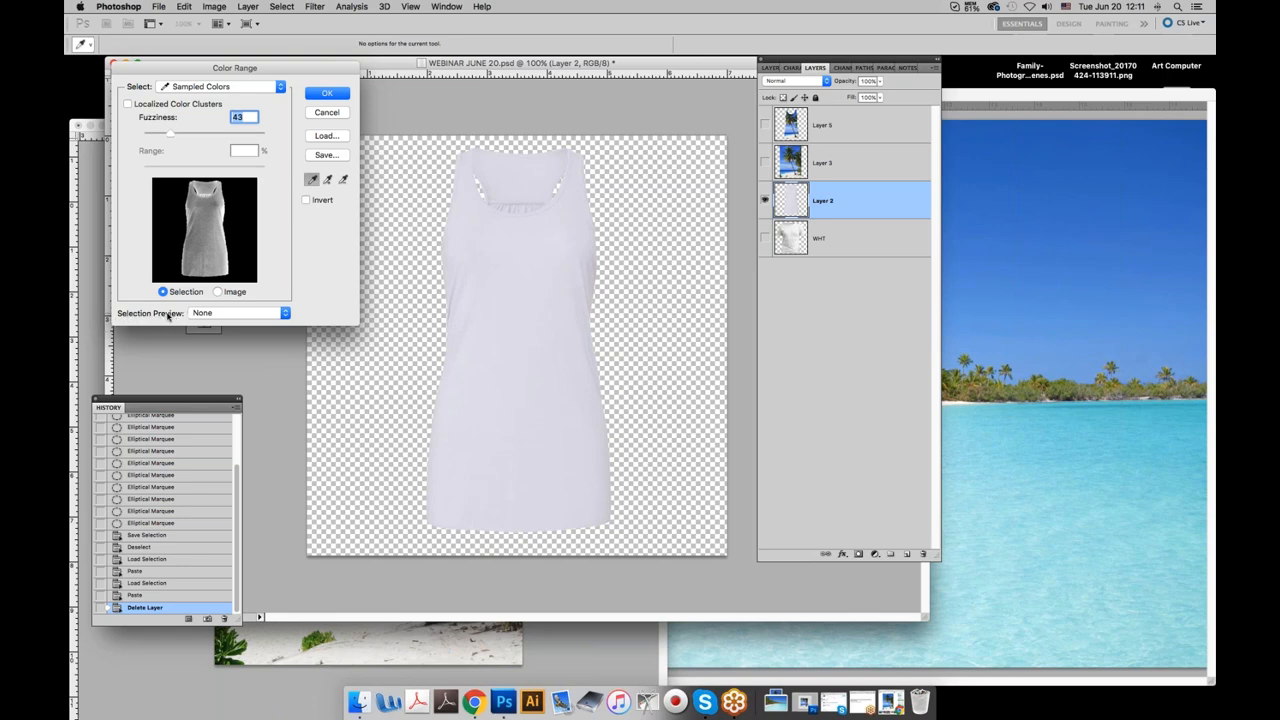
click(212, 314)
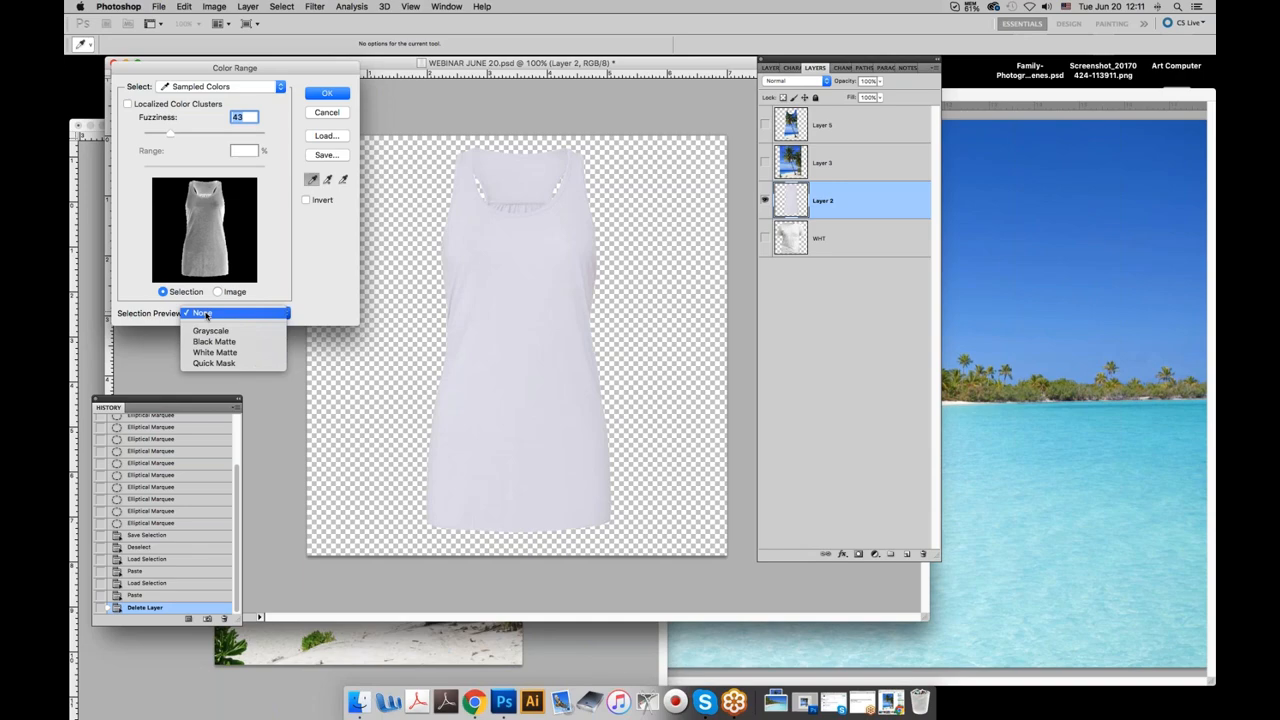
click(206, 315)
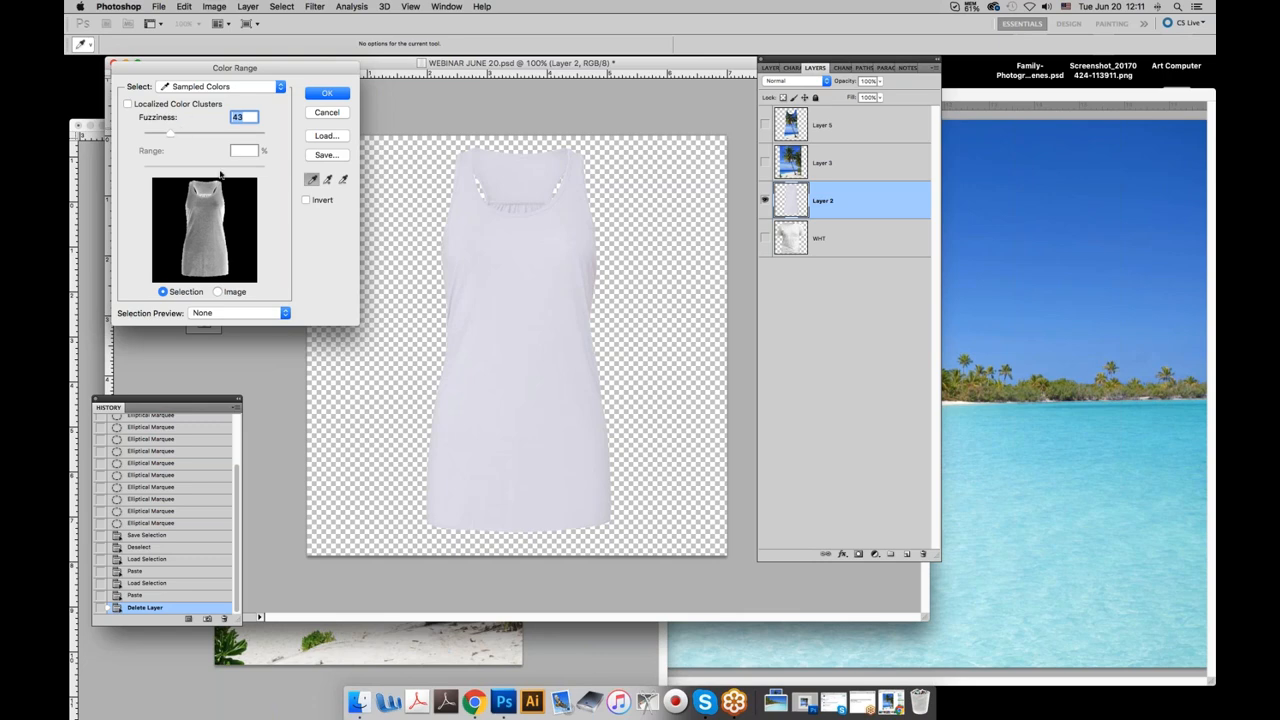
mouse_move(170, 137)
mouse_down()
mouse_move(269, 135)
mouse_move(179, 140)
mouse_up()
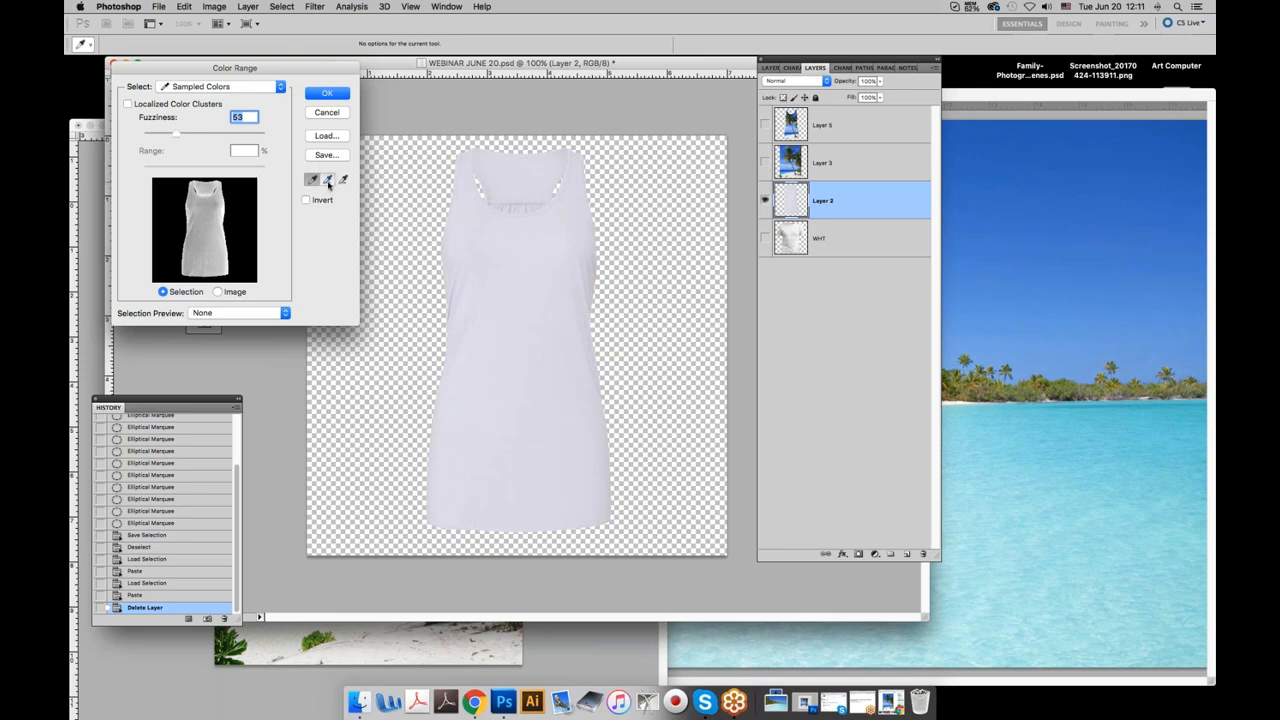
Try refining the Color Range by adding samples from both shaded side edges and subtracting lighter fabric tones near the chest.
click(328, 181)
click(451, 296)
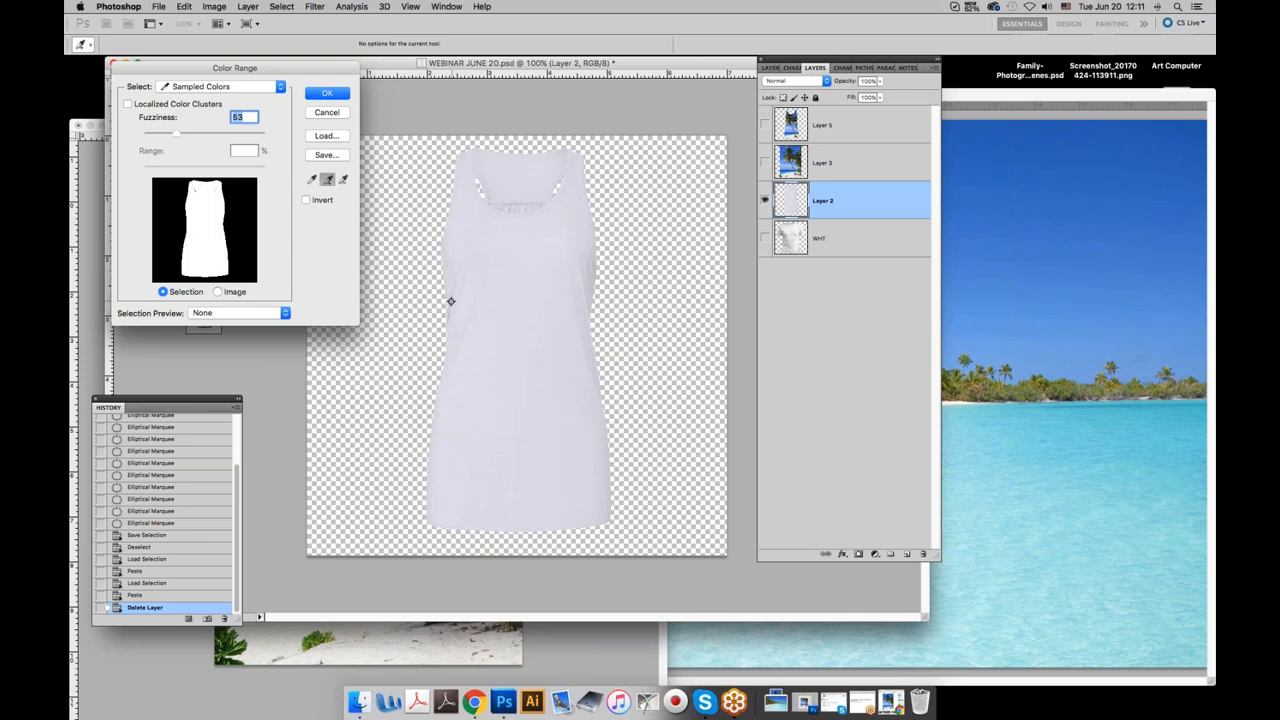
click(343, 180)
click(474, 302)
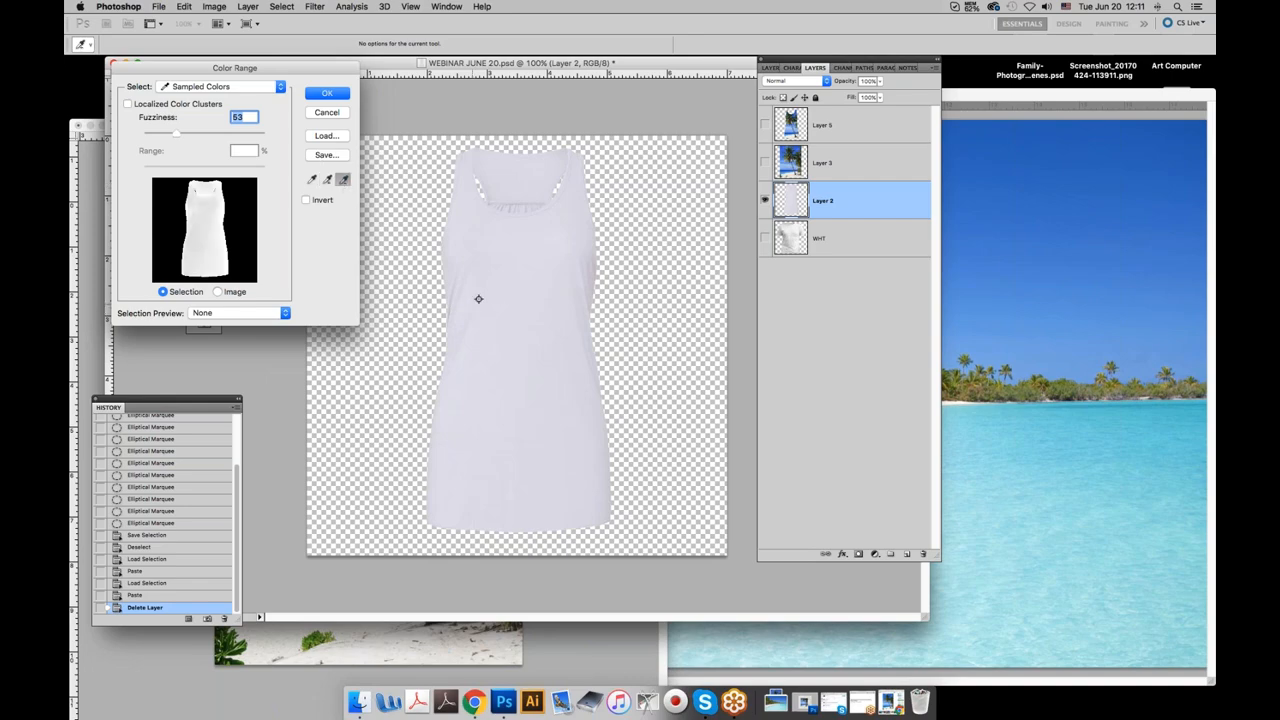
click(487, 280)
click(483, 247)
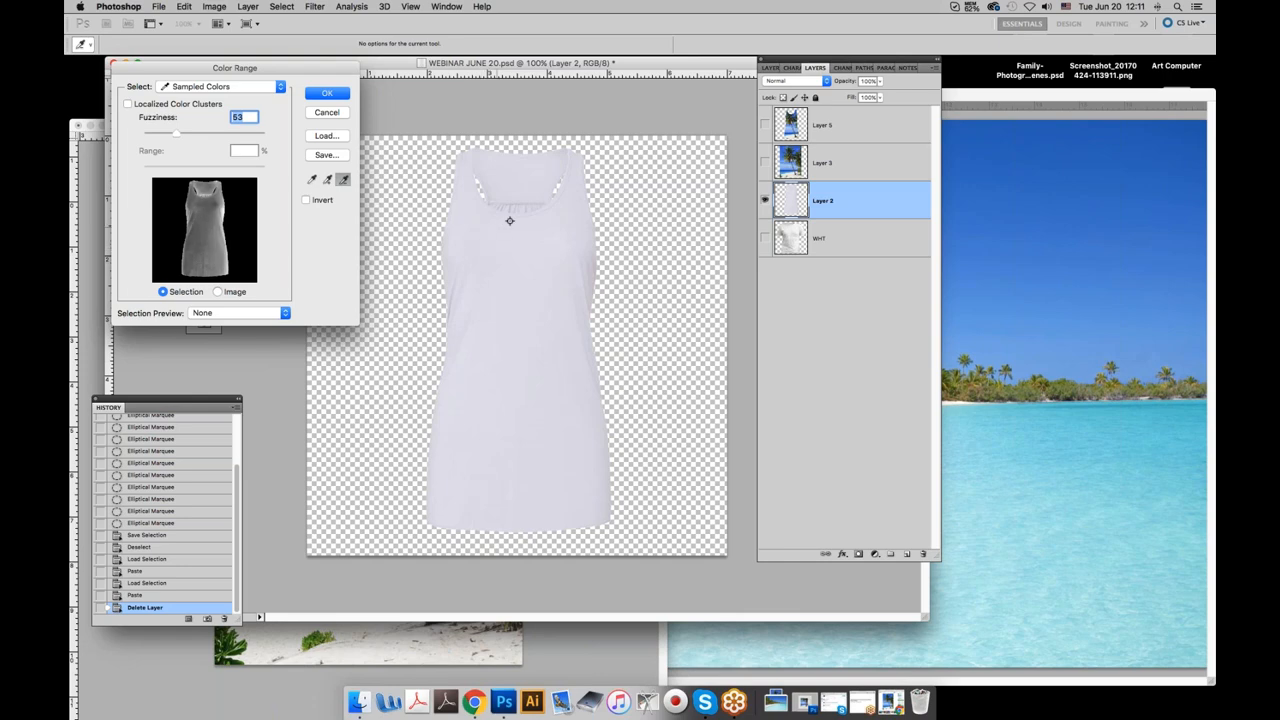
click(329, 180)
click(450, 297)
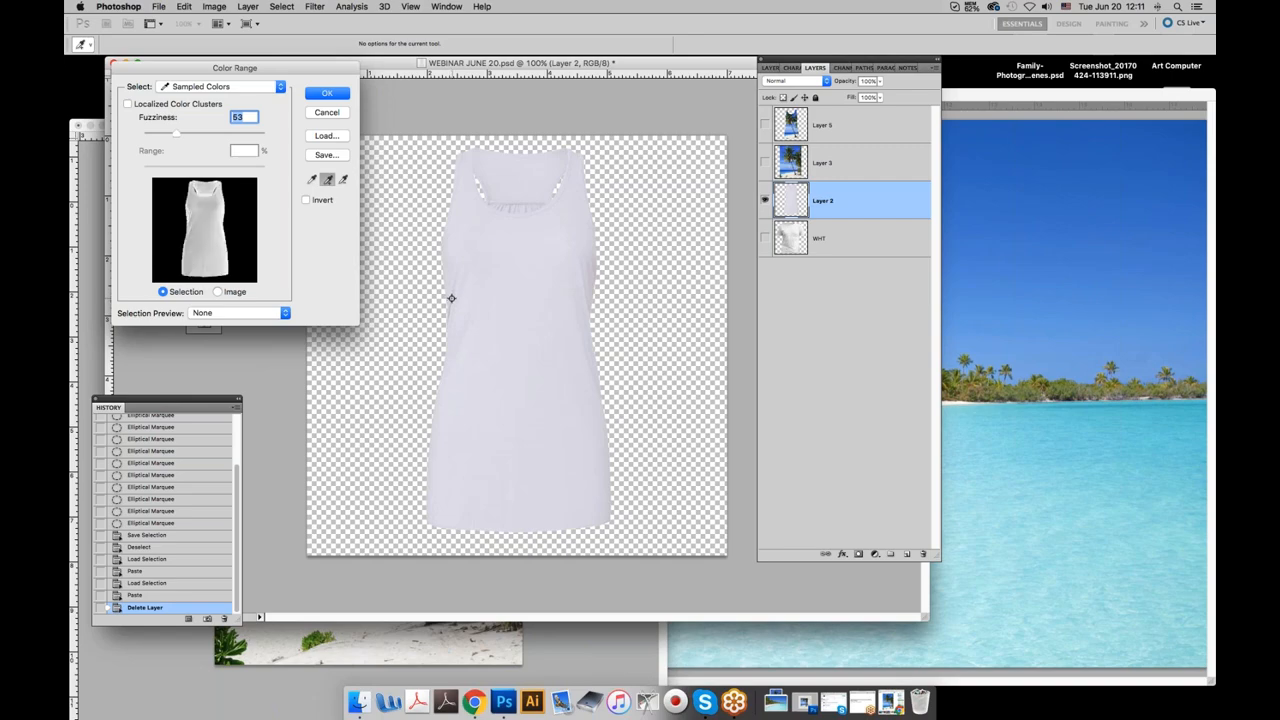
click(343, 179)
click(465, 271)
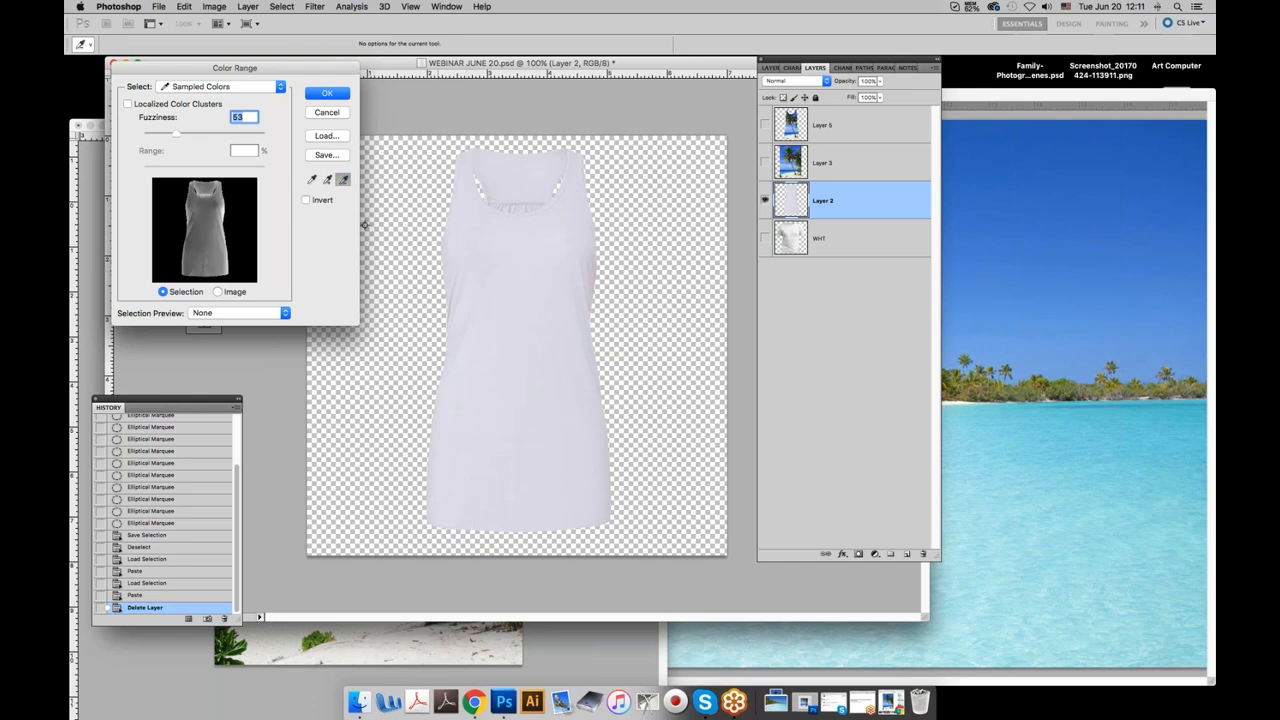
click(327, 179)
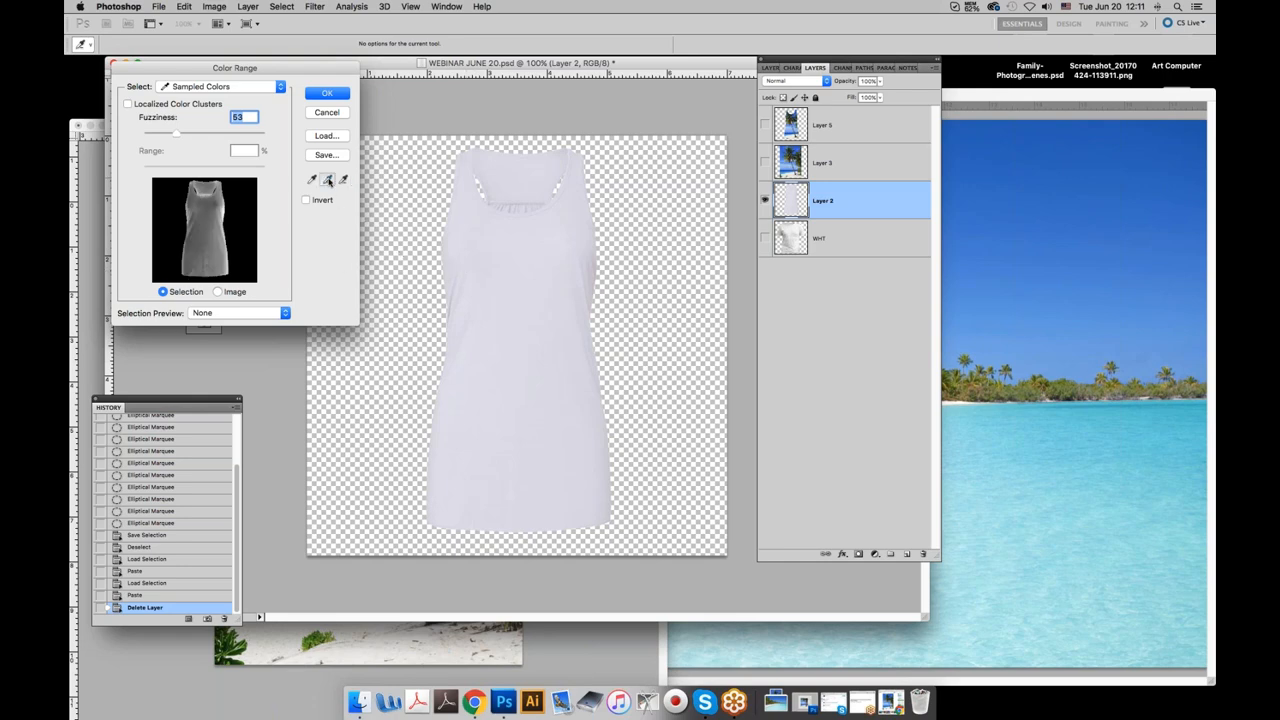
click(590, 297)
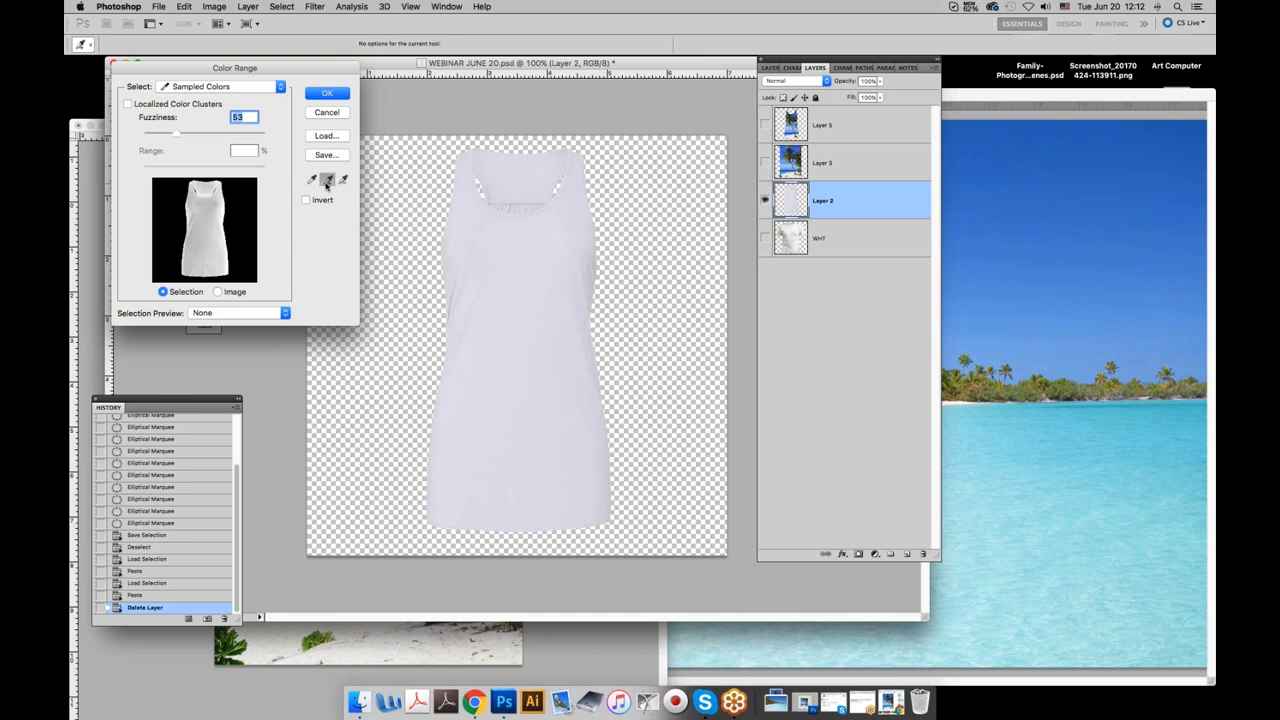
Set the fuzziness to 34, apply the Color Range selection, and deselect it.
drag(176, 133, 164, 137)
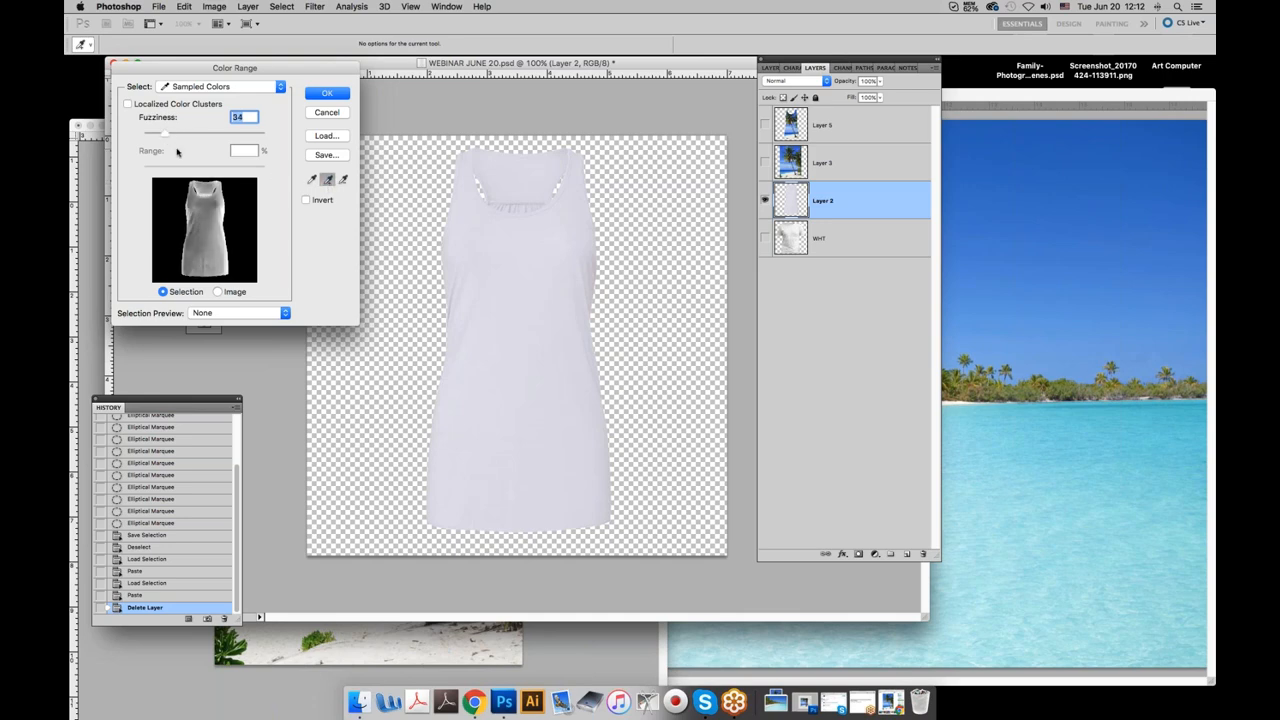
click(328, 95)
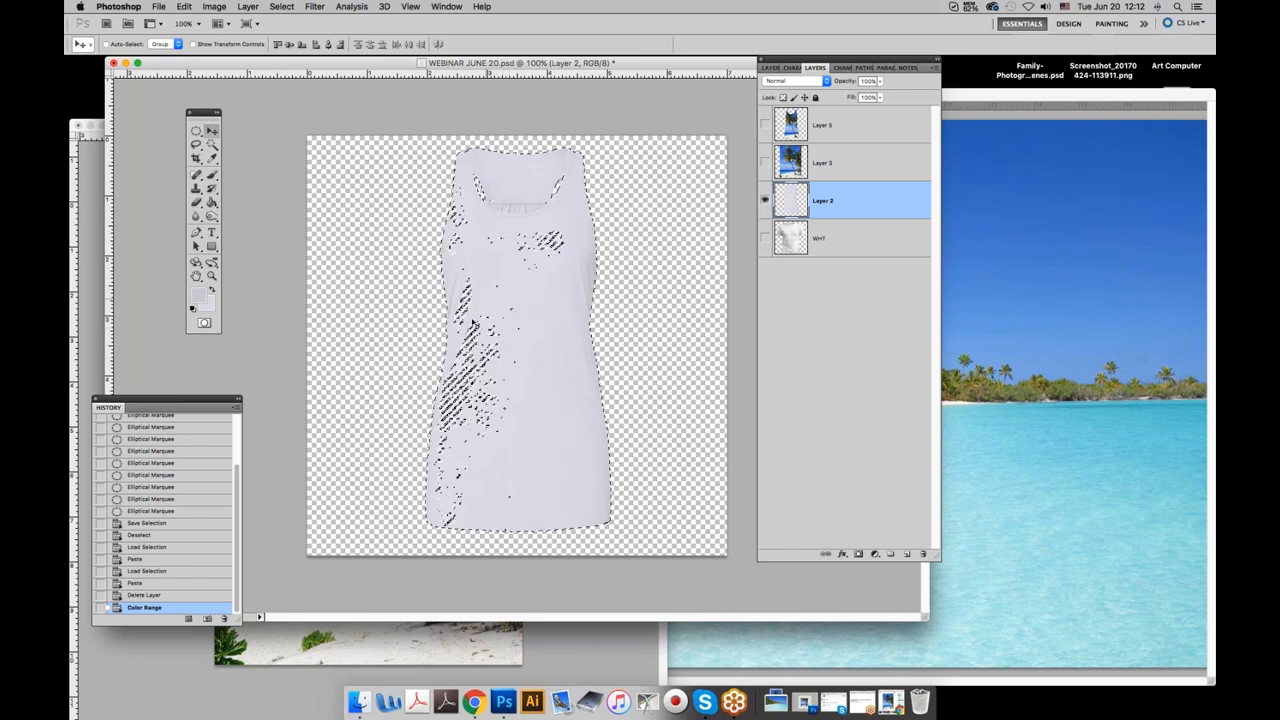
click(281, 7)
click(292, 32)
Select the tank's shadows with Color Range, sampling both shaded side edges and lowering the fuzziness to slightly below 30.
click(281, 7)
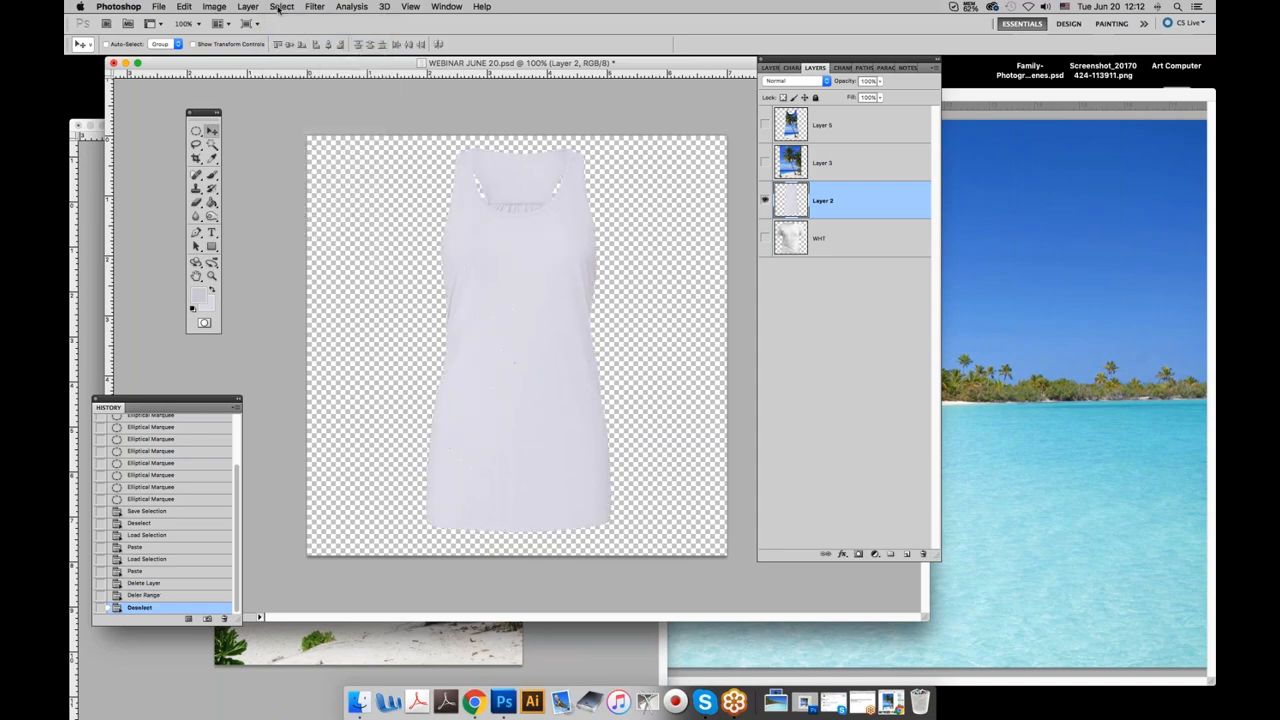
click(300, 123)
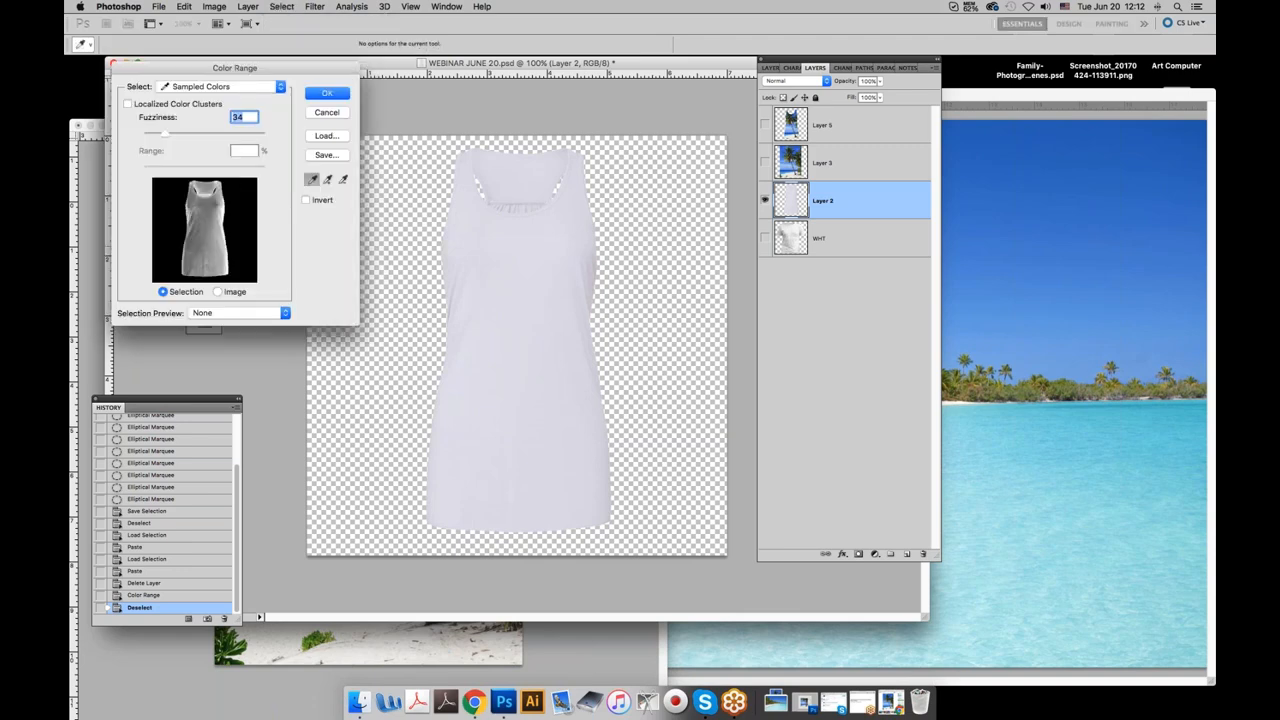
click(449, 308)
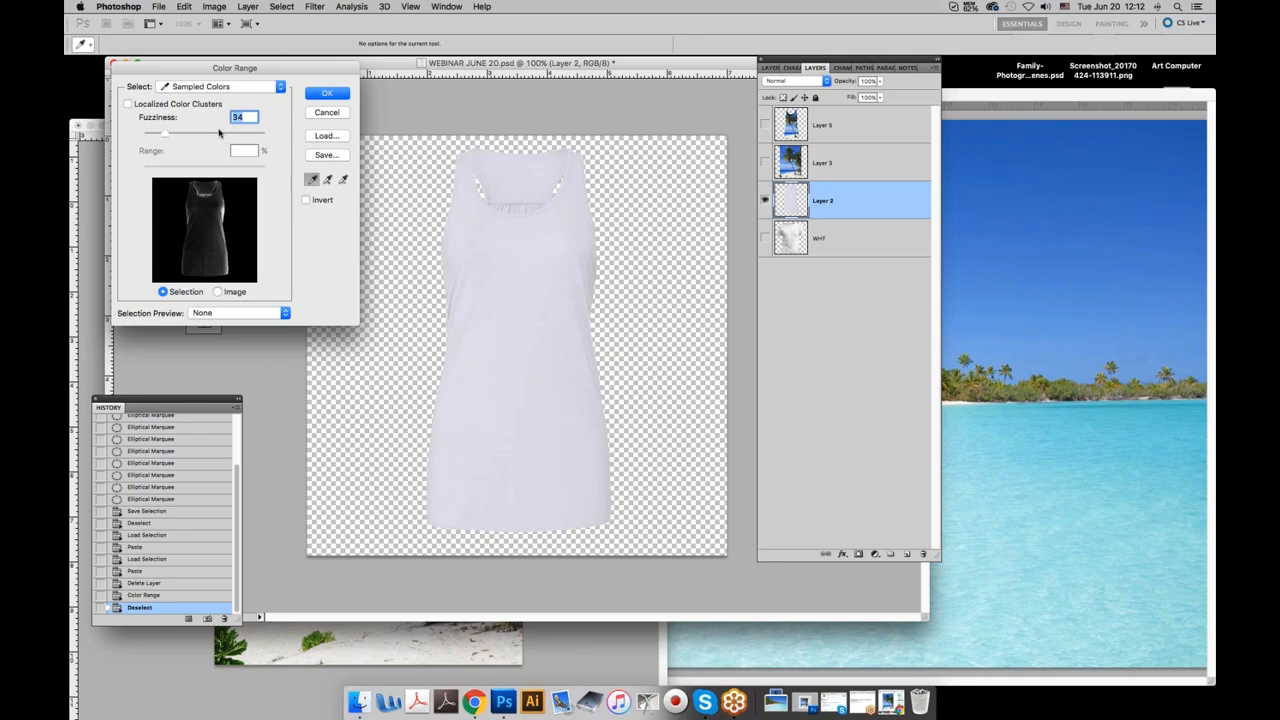
click(327, 179)
click(591, 287)
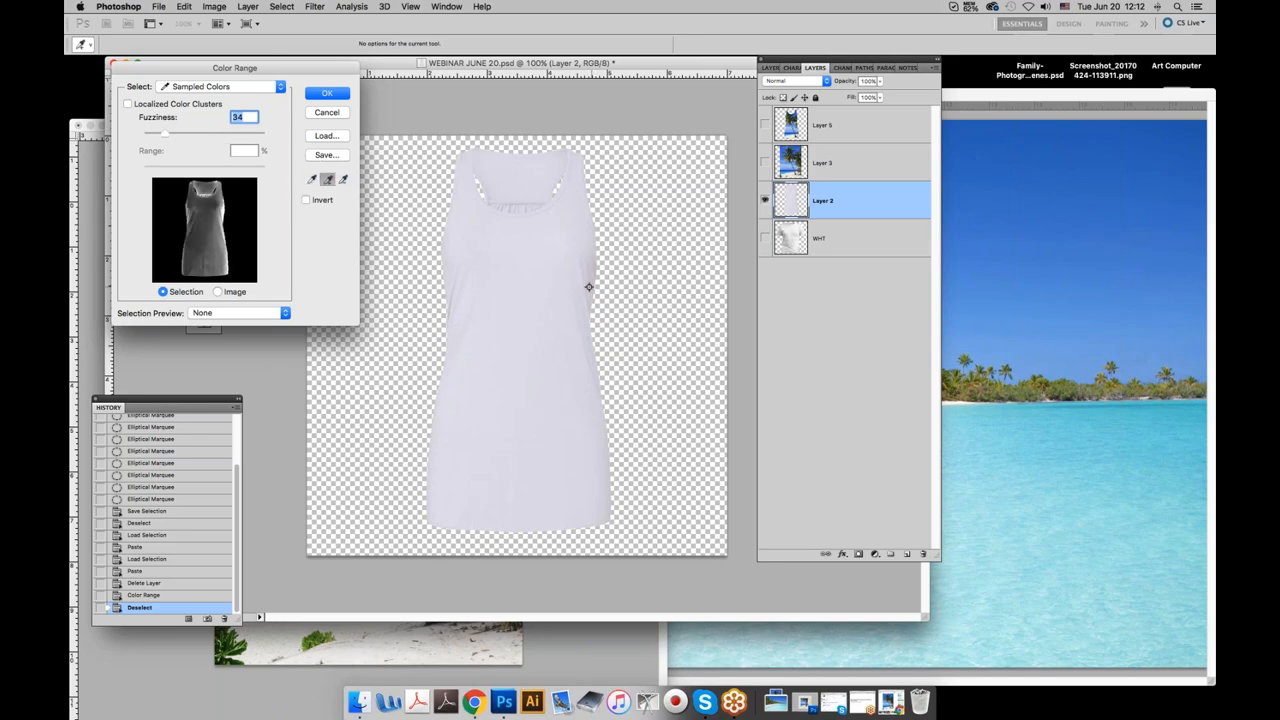
drag(166, 135, 164, 136)
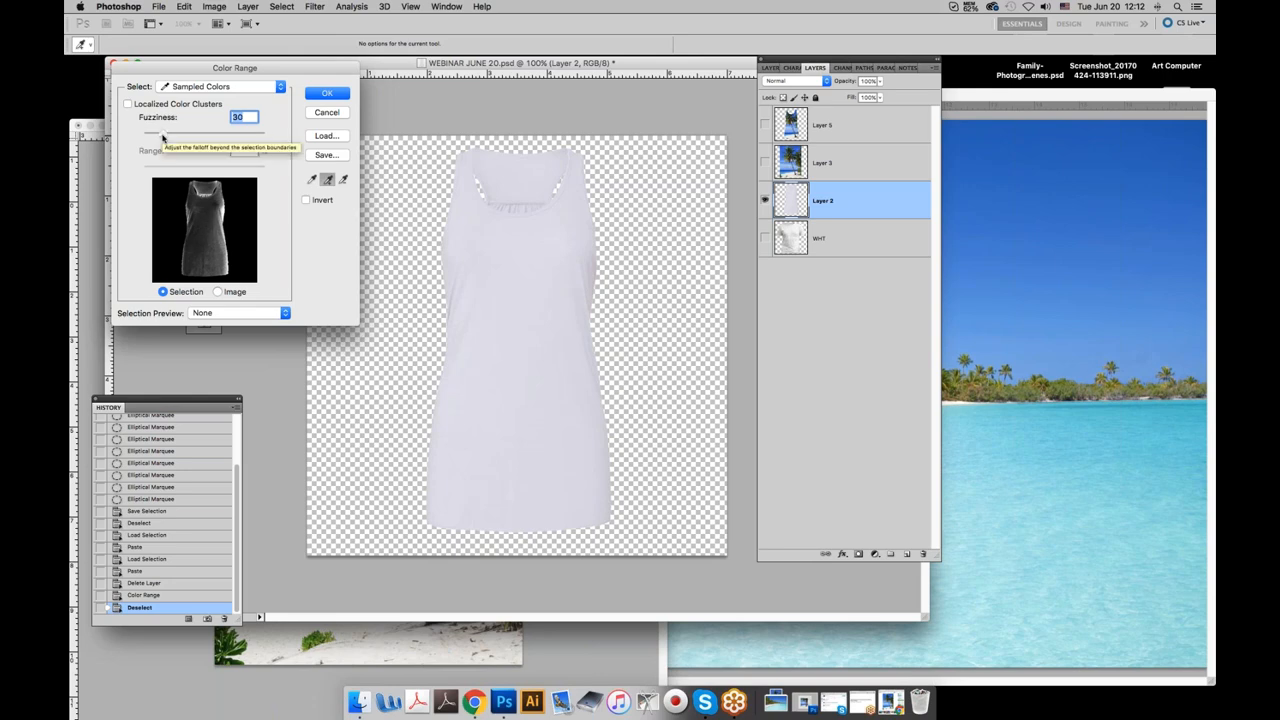
drag(163, 137, 160, 137)
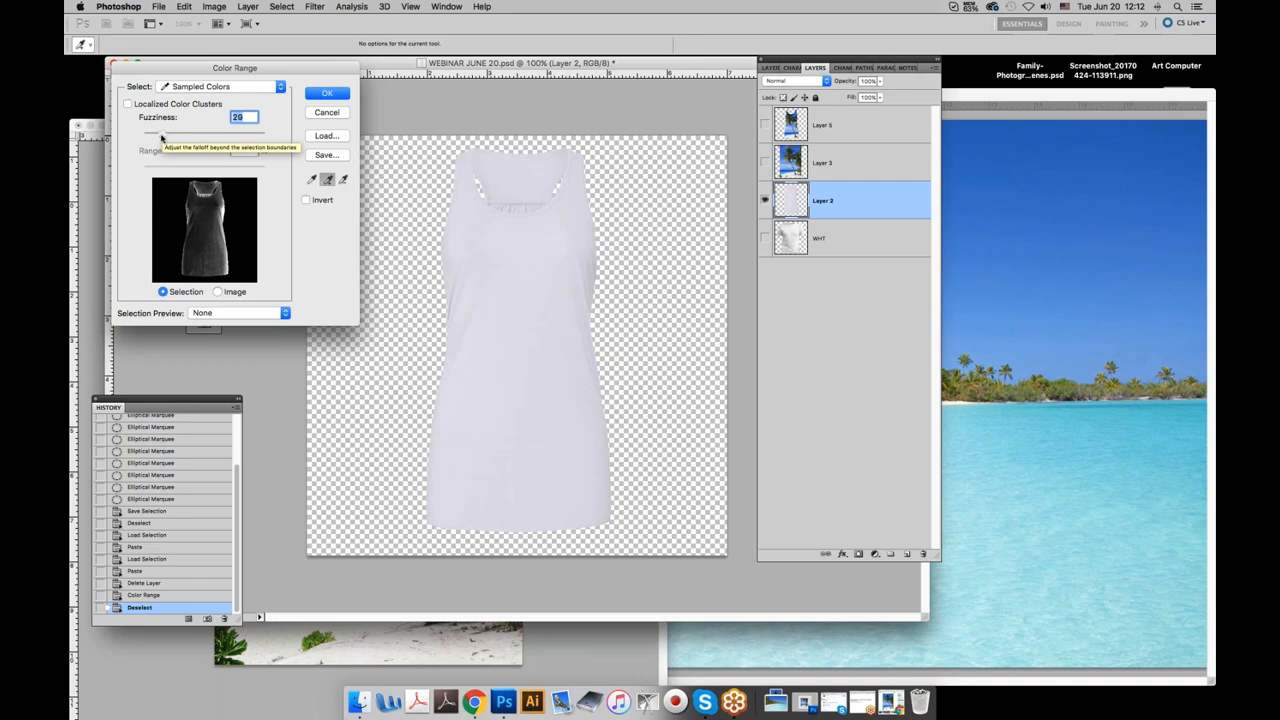
click(337, 93)
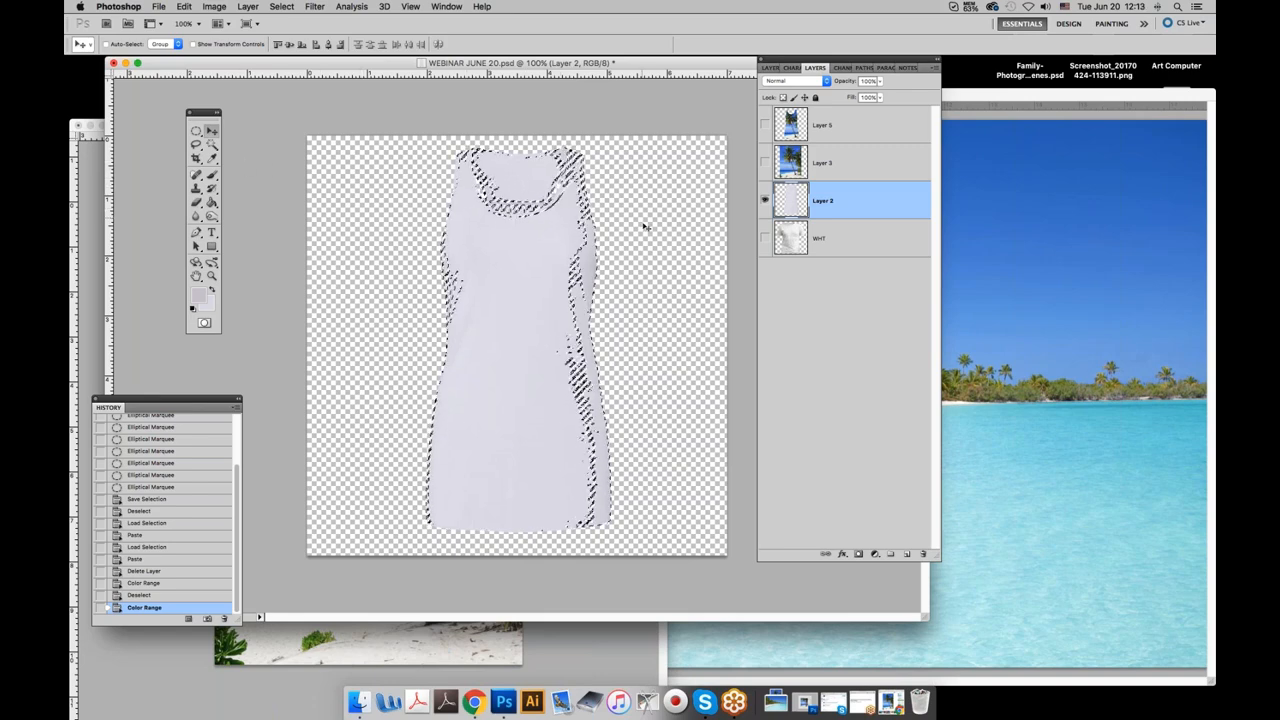
Subtract the inner back area visible through the neck opening from the shadow selection using overlapping elliptical marquees.
click(197, 131)
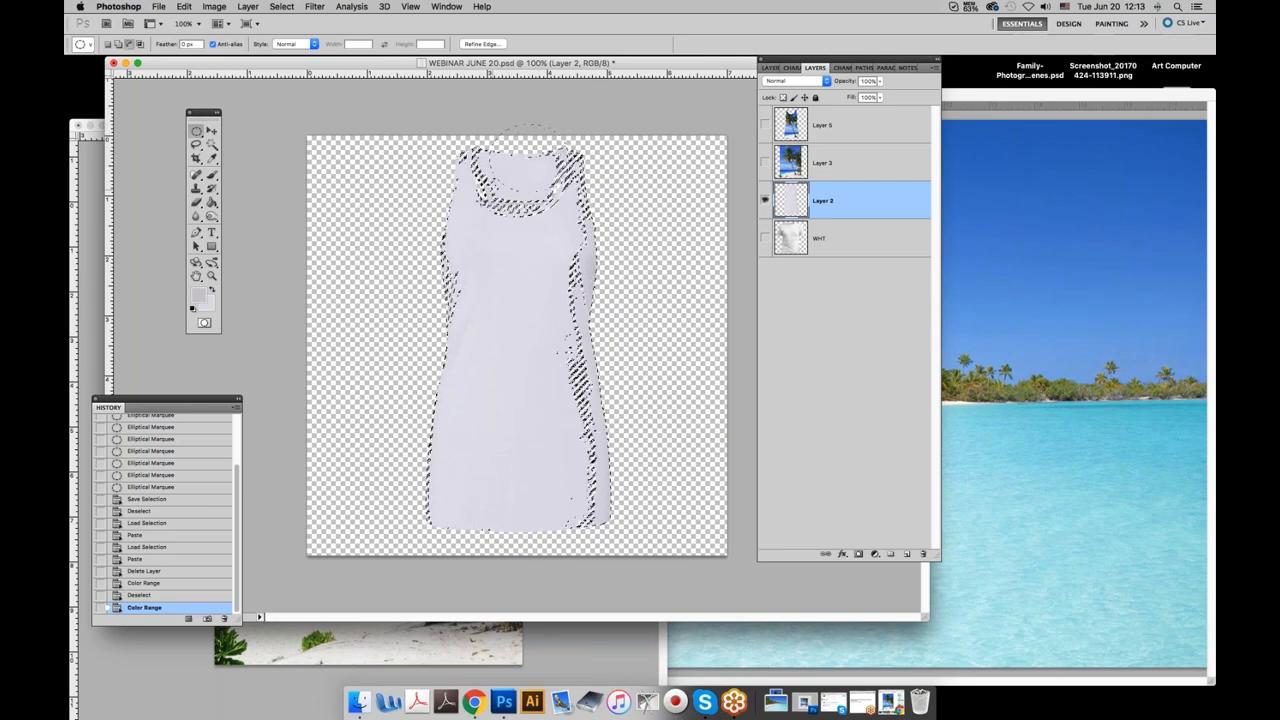
drag(479, 209, 479, 209)
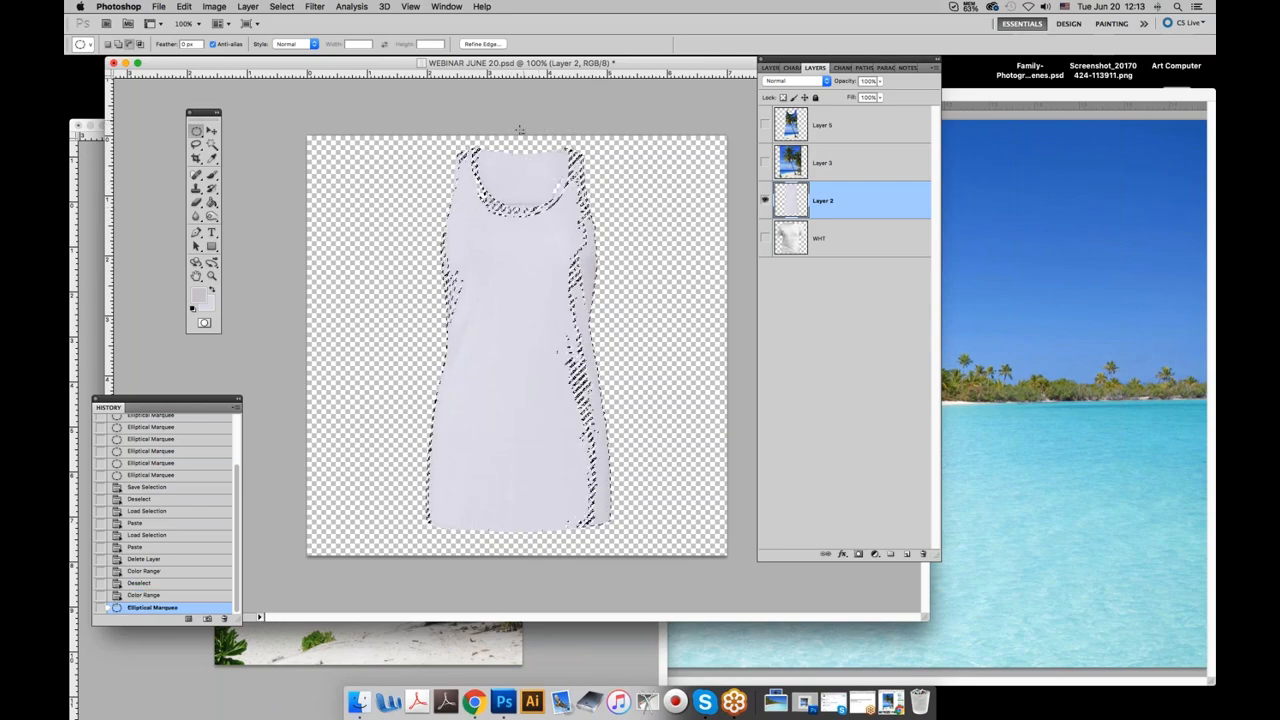
scroll(520, 130, up, 1)
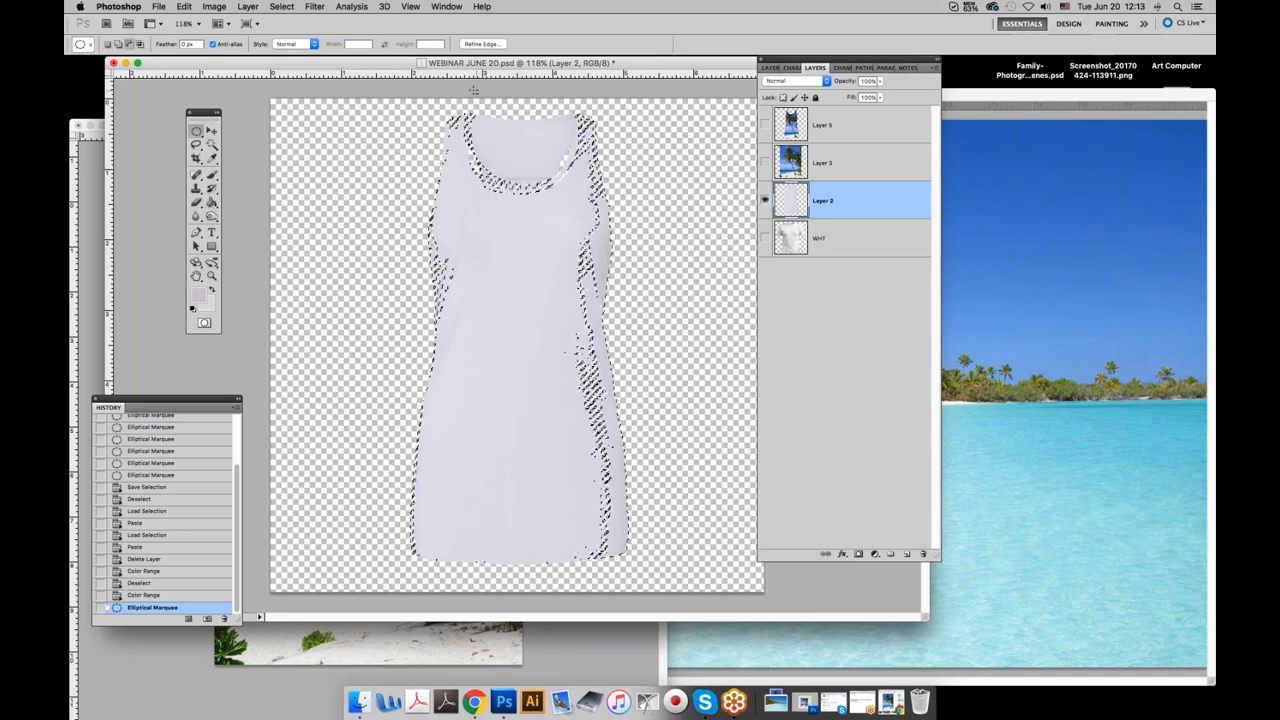
drag(470, 119, 489, 111)
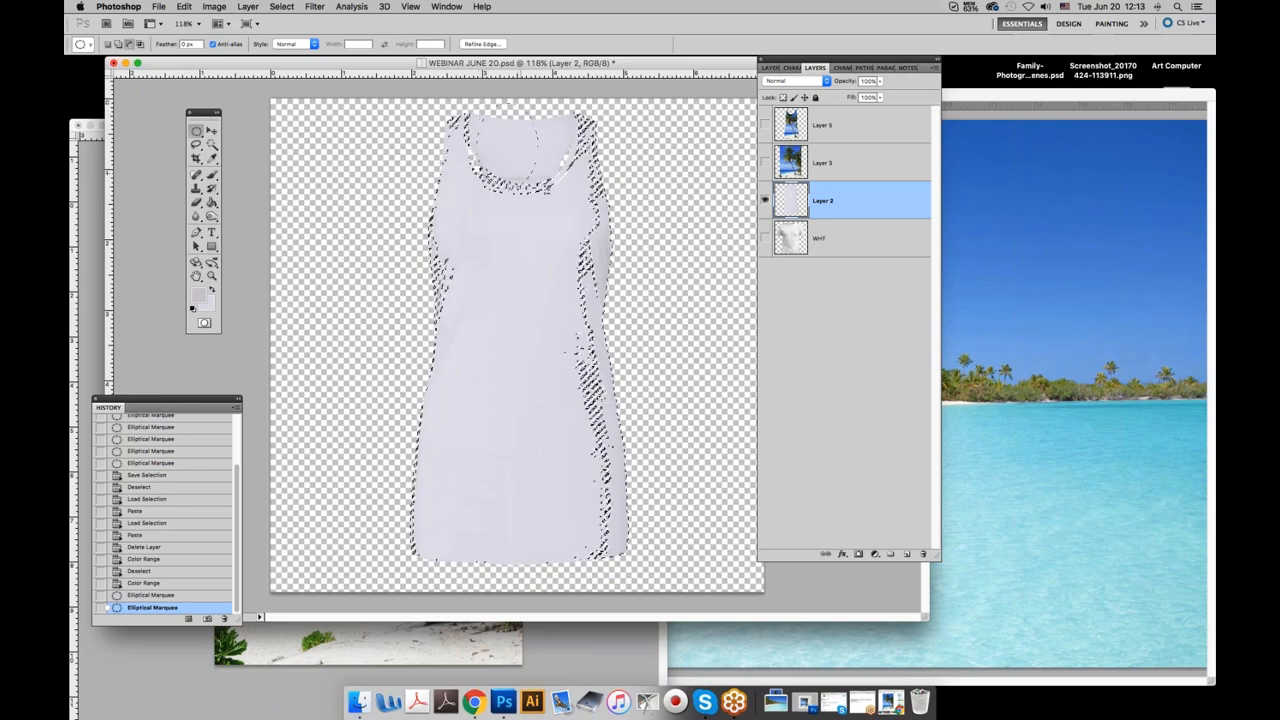
drag(549, 187, 550, 187)
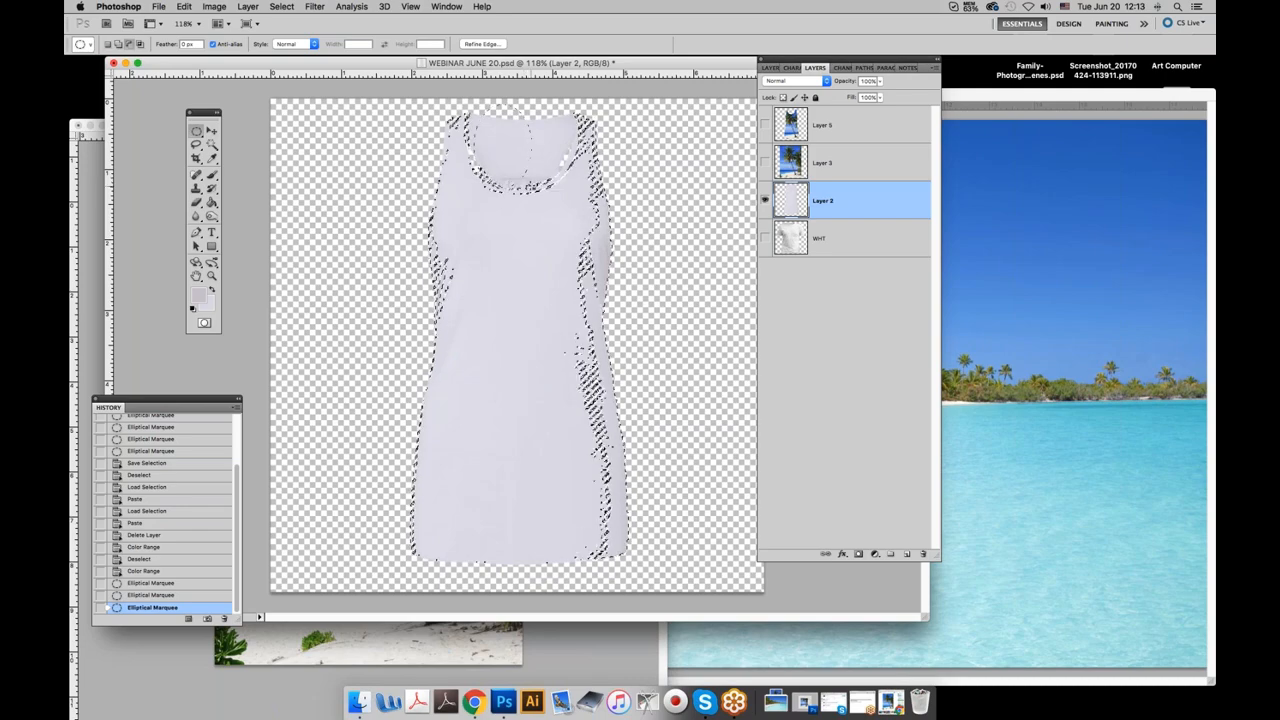
drag(532, 185, 533, 186)
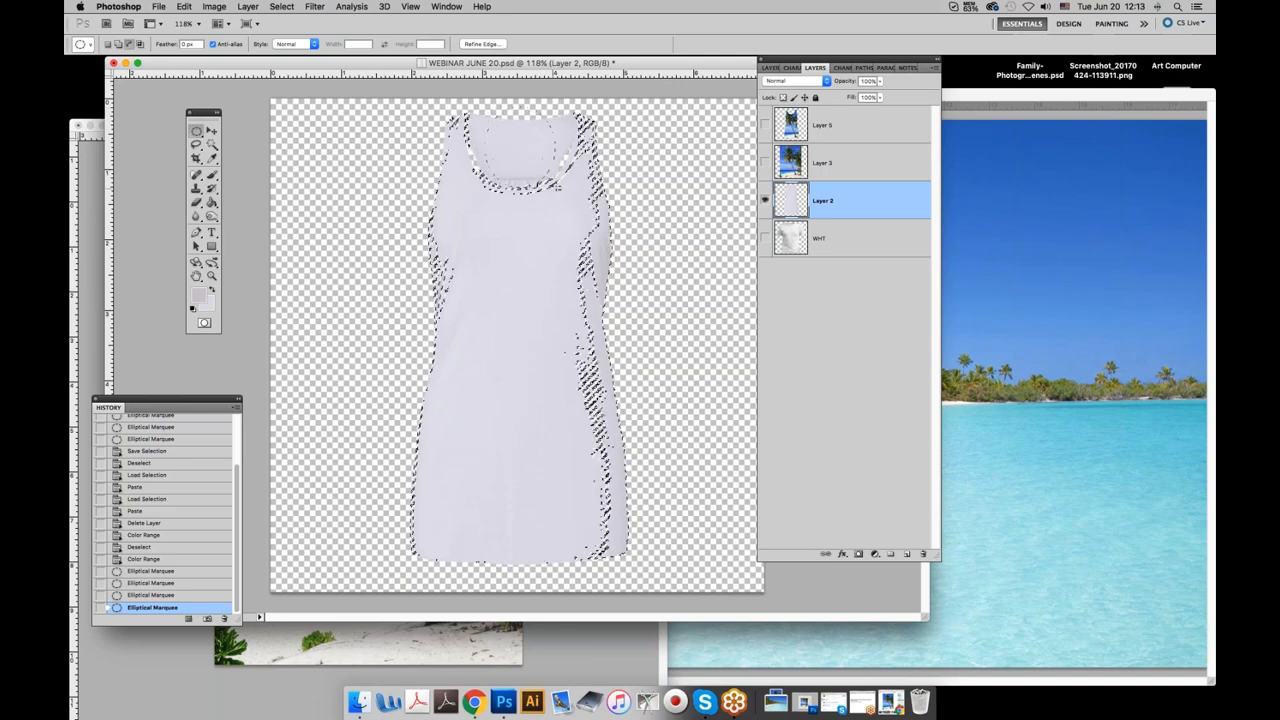
drag(564, 186, 565, 187)
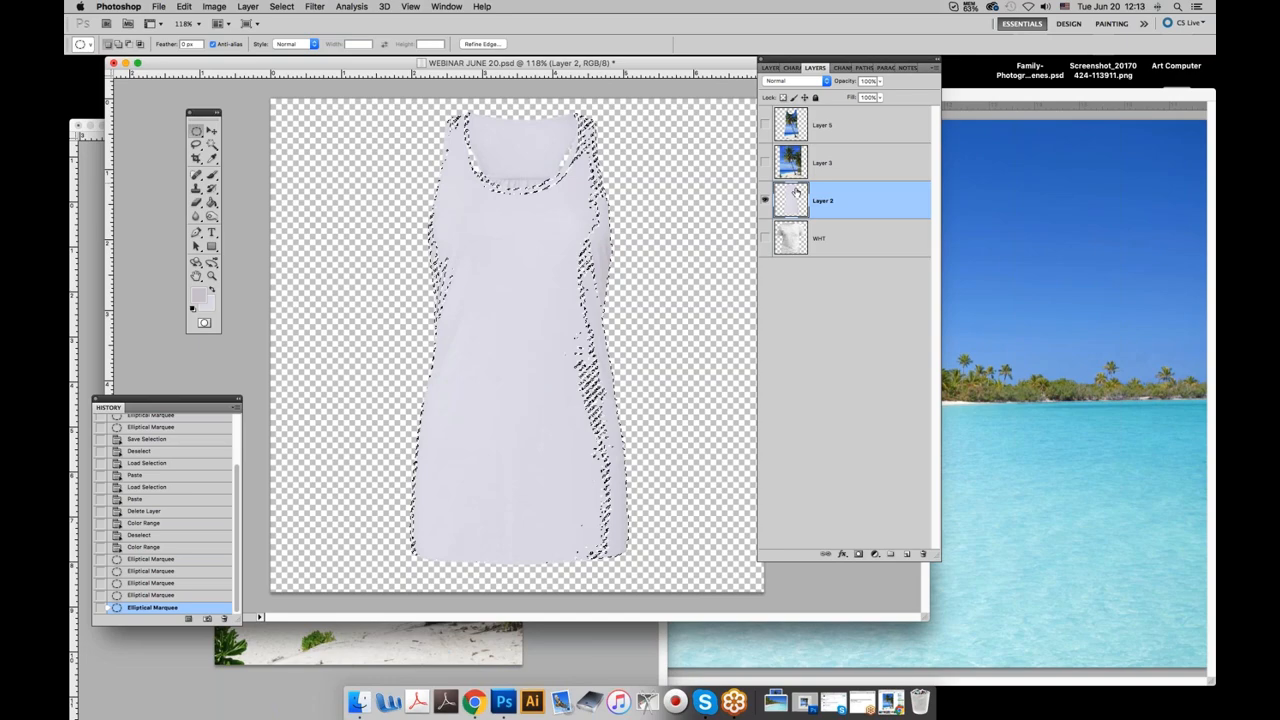
Copy the selected shadow pixels from Layer 2 and paste them as a new layer.
click(186, 7)
click(196, 101)
click(186, 7)
click(194, 124)
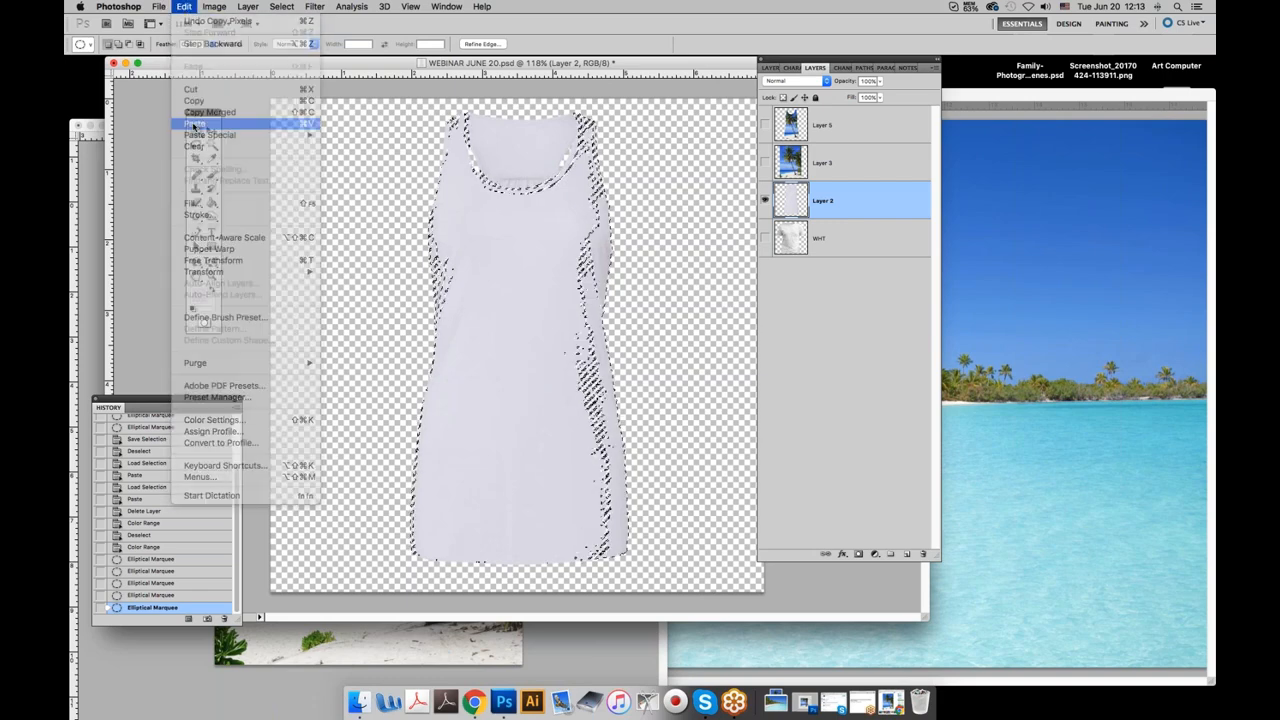
With Layer 2 hidden, add a new layer at the bottom of the layer stack and fill it with black.
click(764, 240)
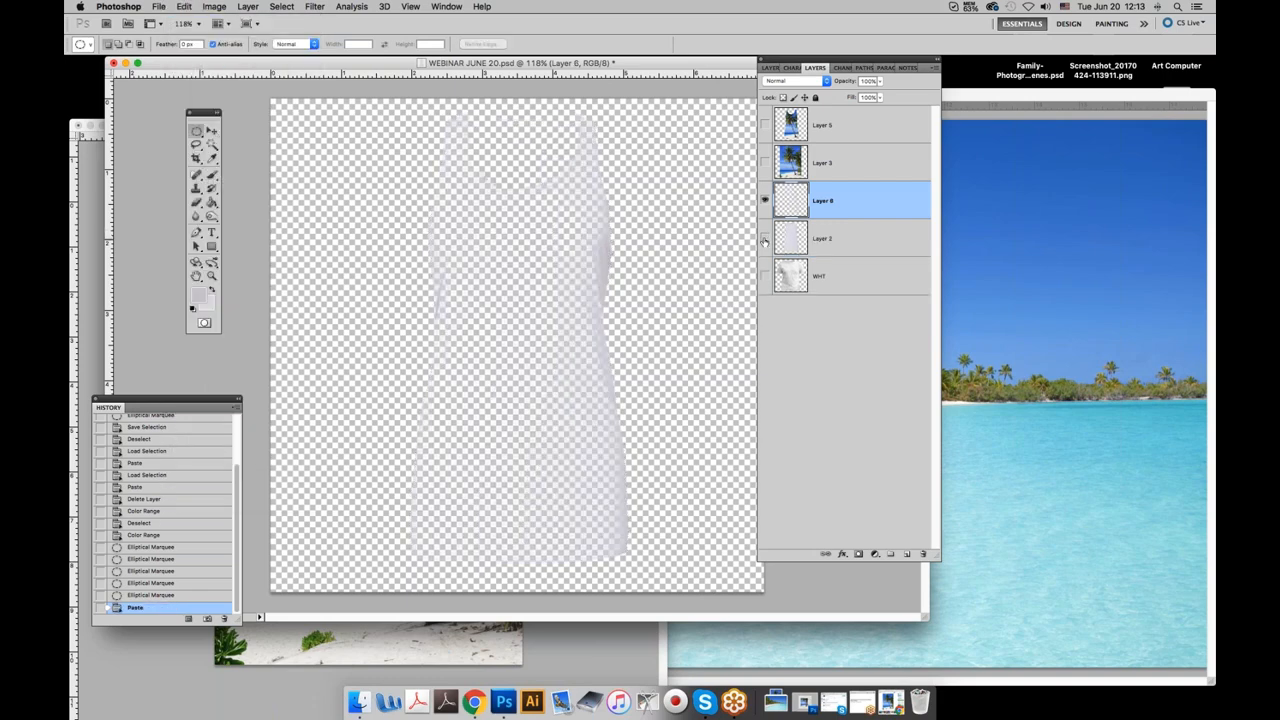
click(906, 553)
drag(822, 200, 822, 340)
click(193, 309)
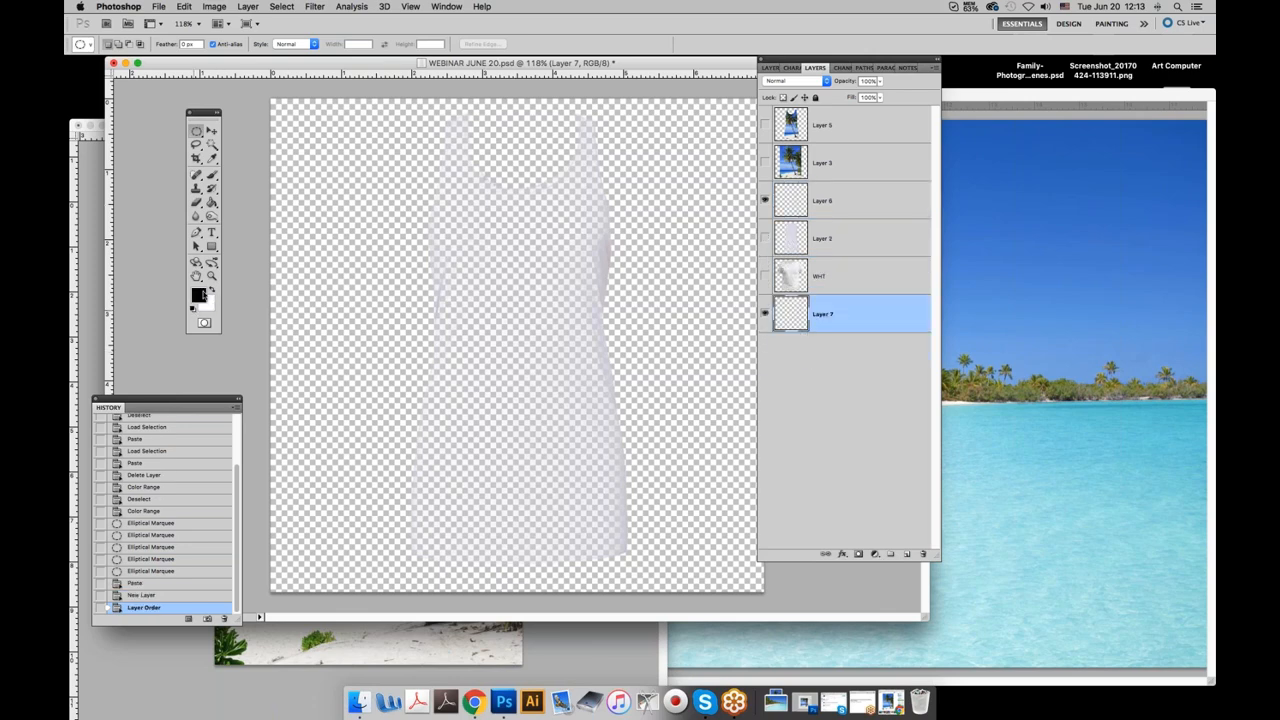
click(211, 203)
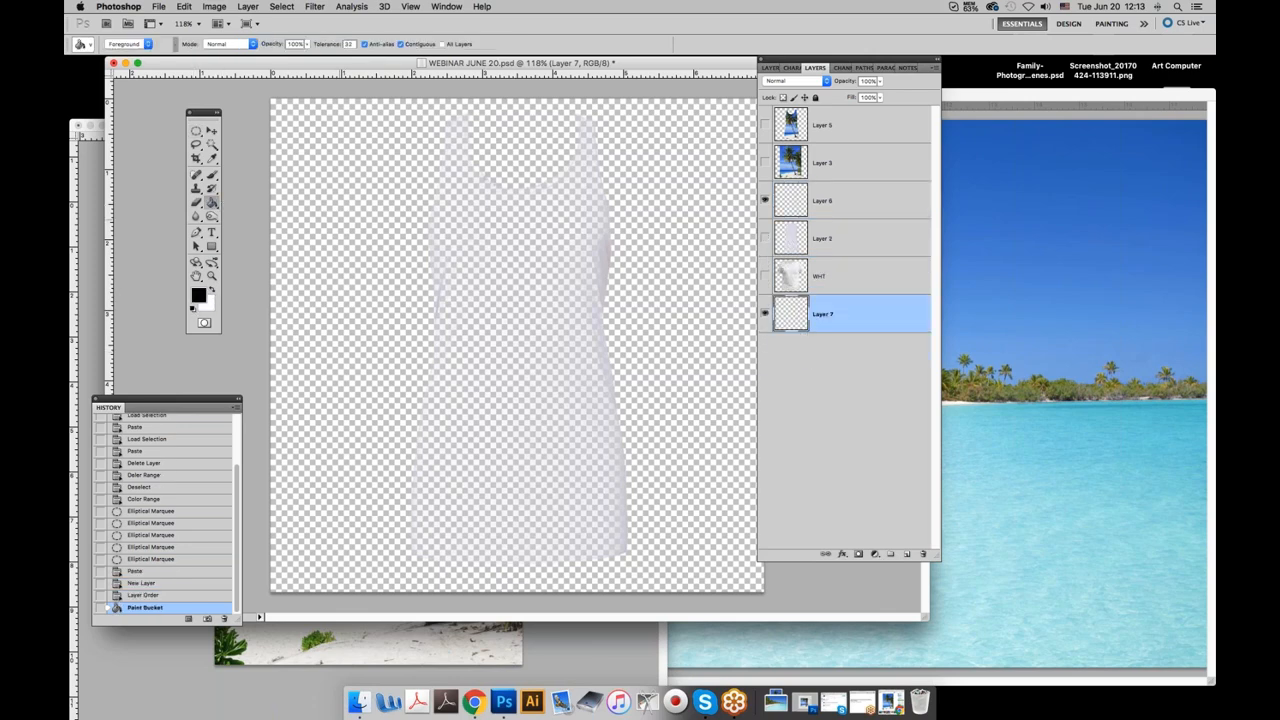
click(357, 216)
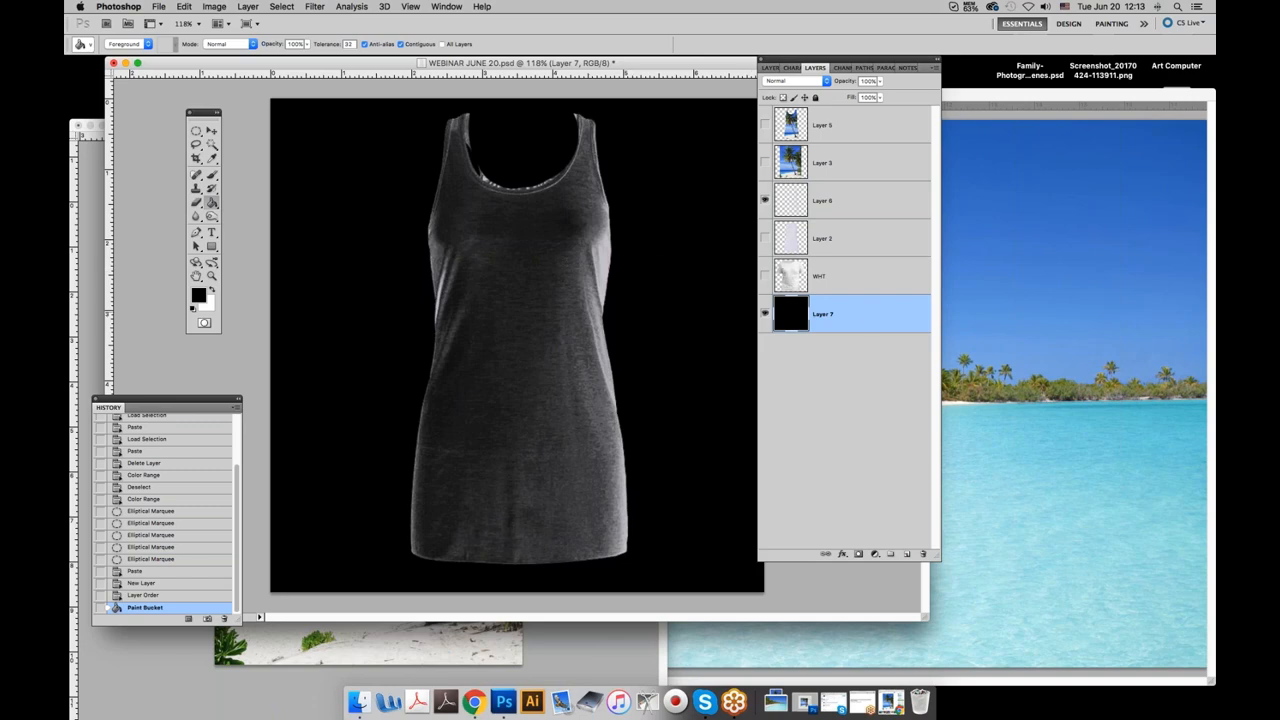
Hide the black layer, move the pasted shadow layer to the top of the stack, and briefly preview it over the palm photo cutout.
click(805, 205)
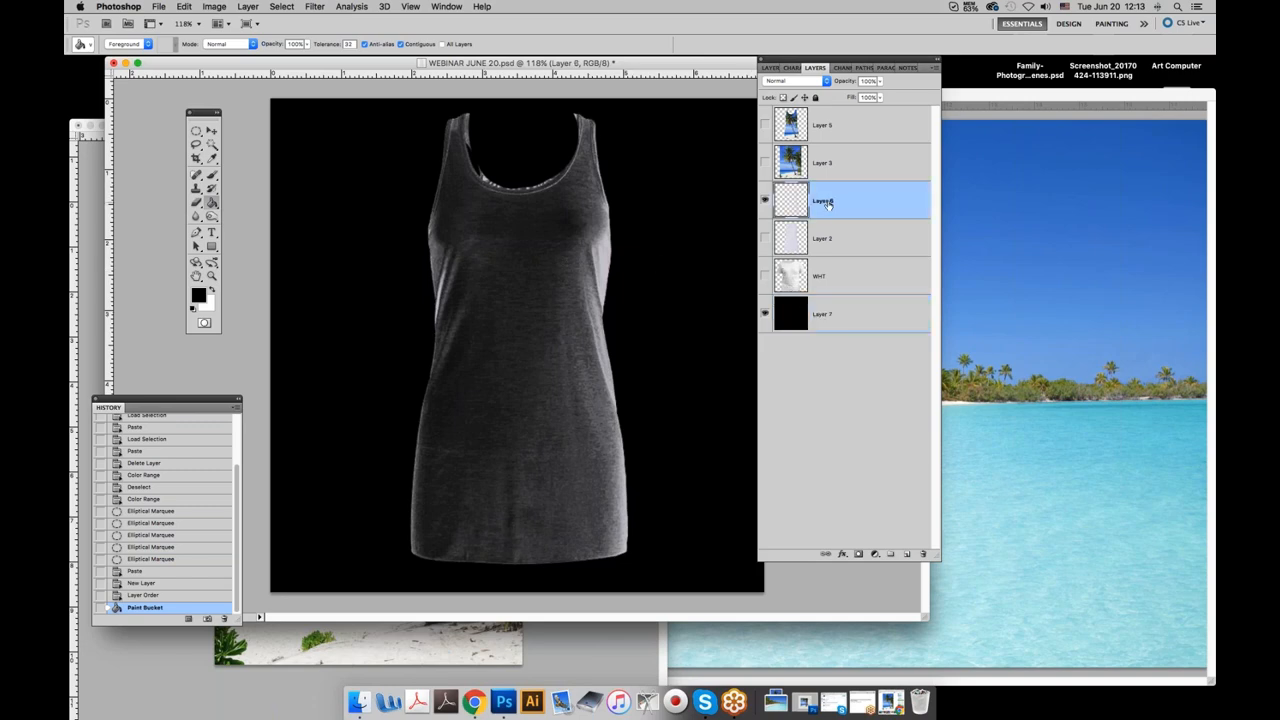
click(765, 315)
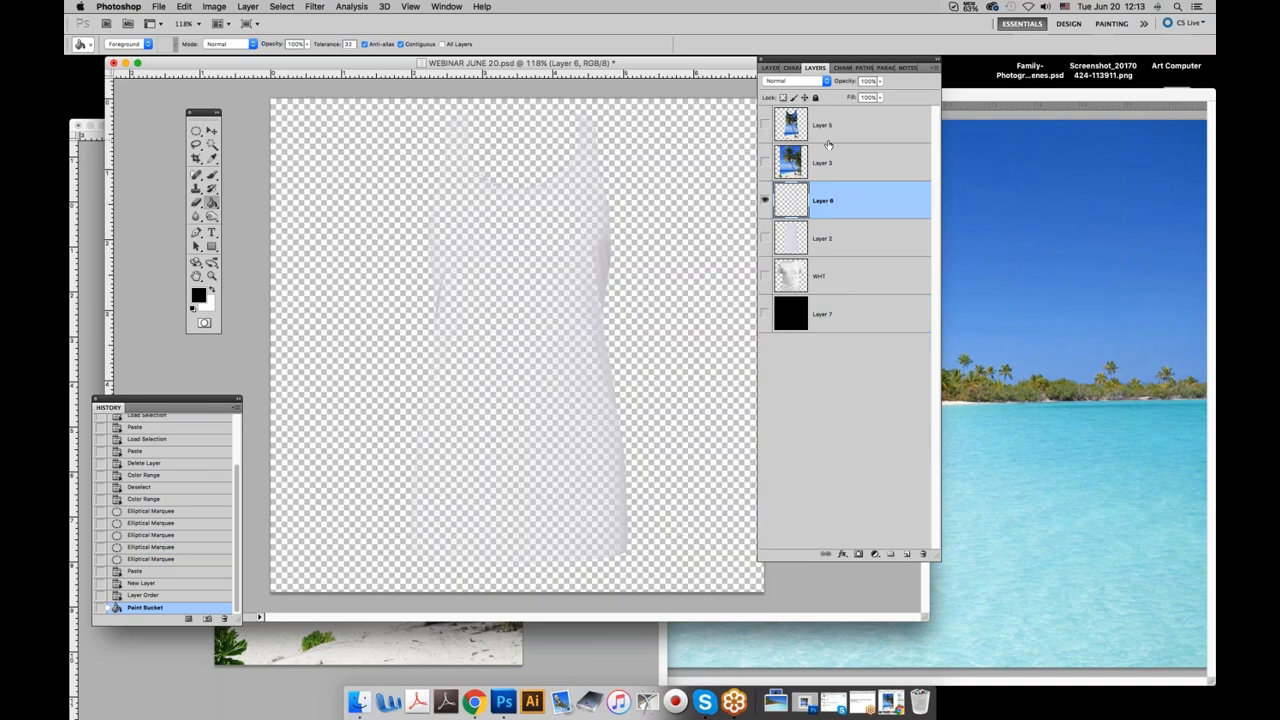
drag(875, 210, 853, 104)
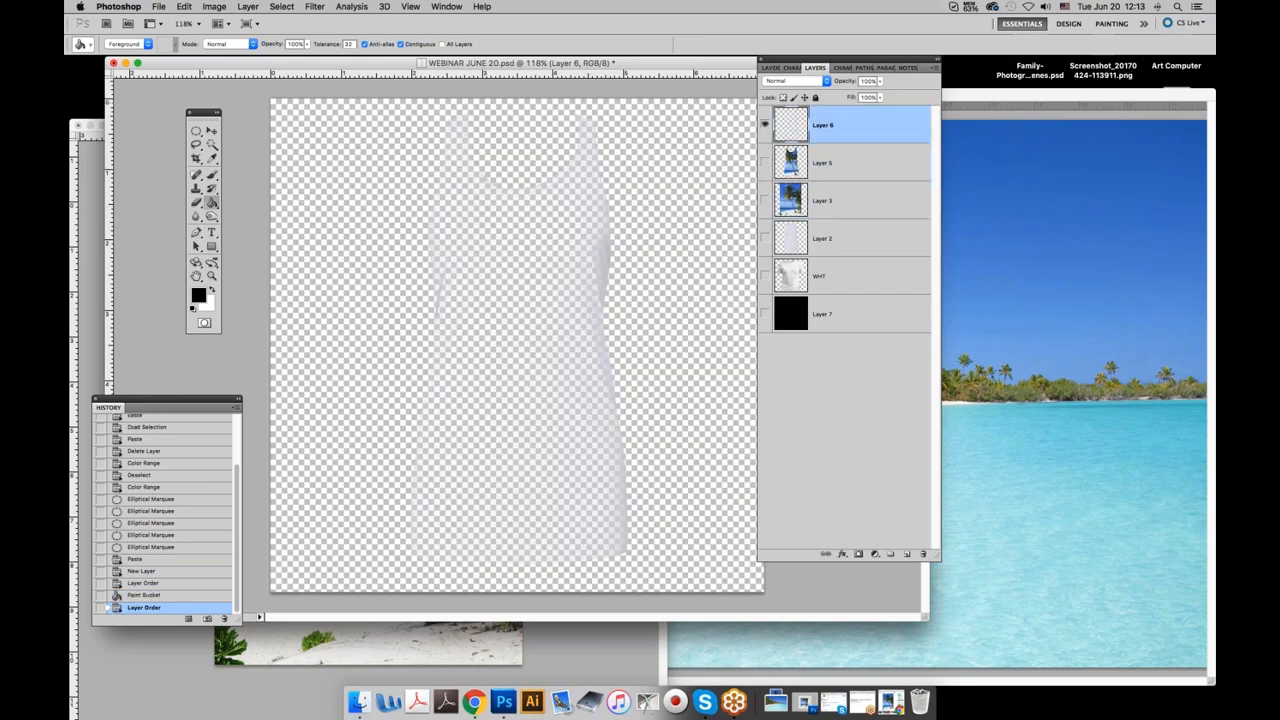
click(765, 162)
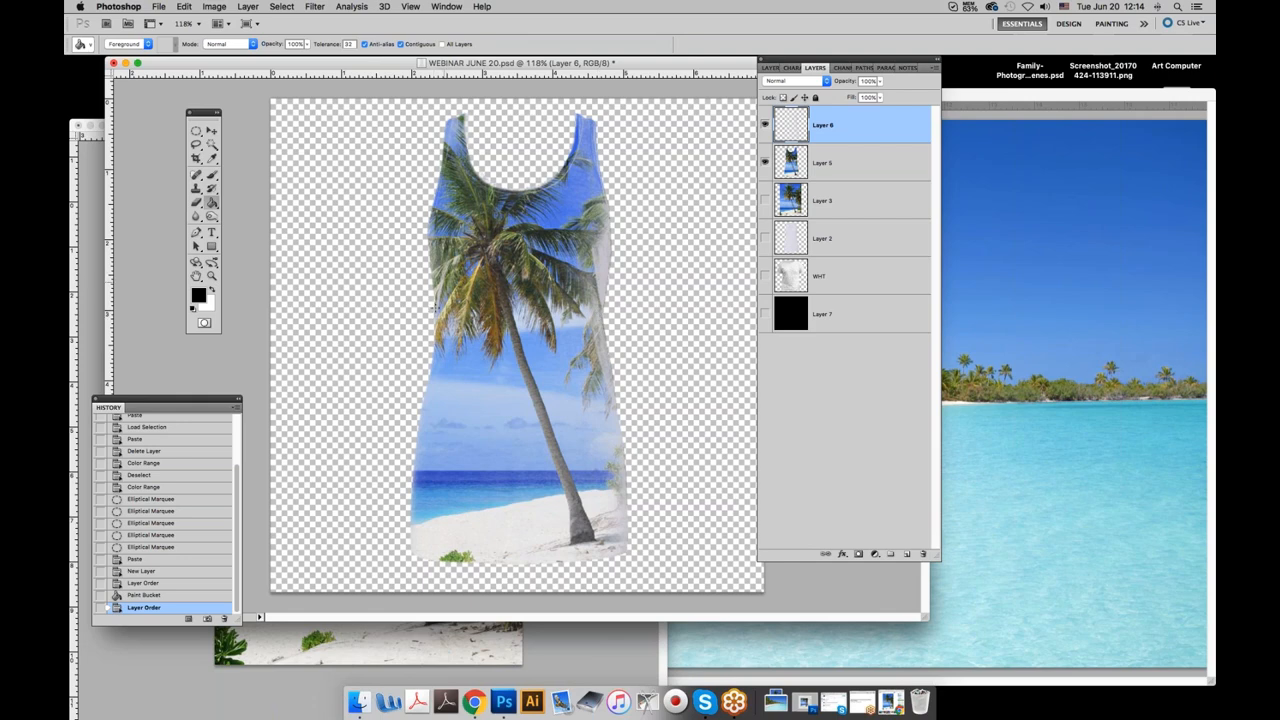
click(765, 163)
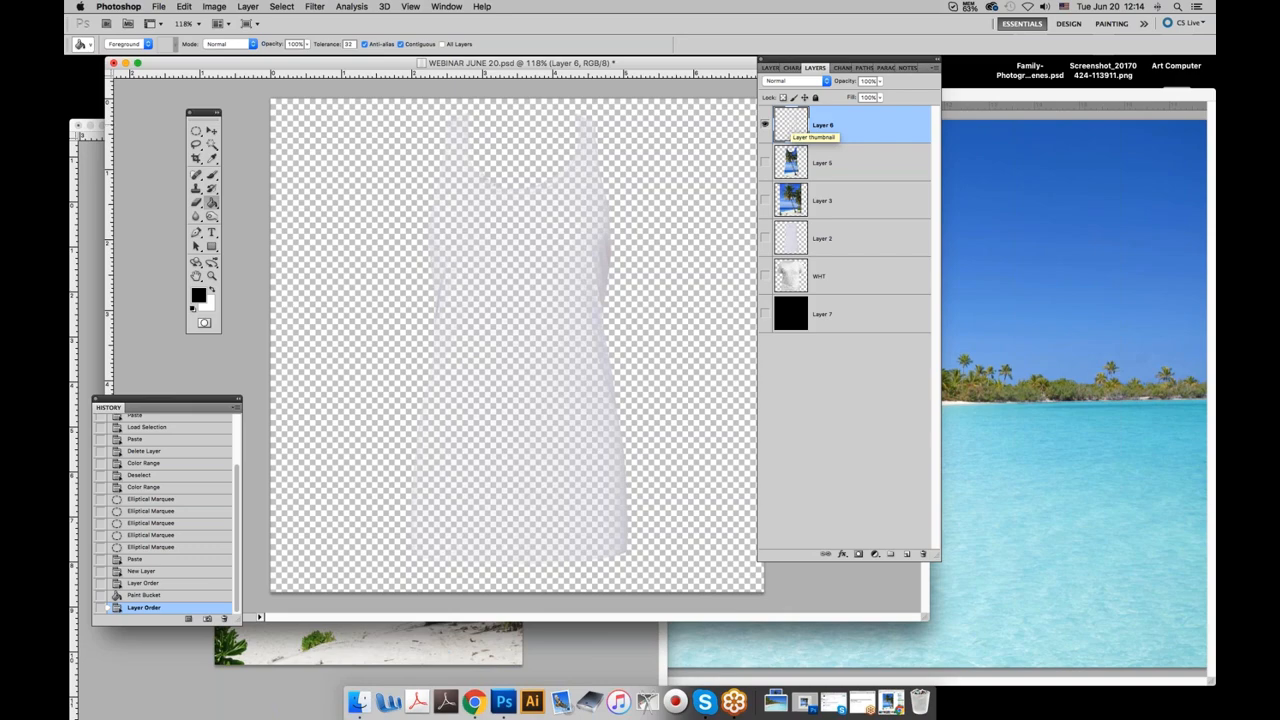
Load the shadow layer's pixels as a selection and fill it with black in Normal mode at 100% opacity.
super+click(793, 125)
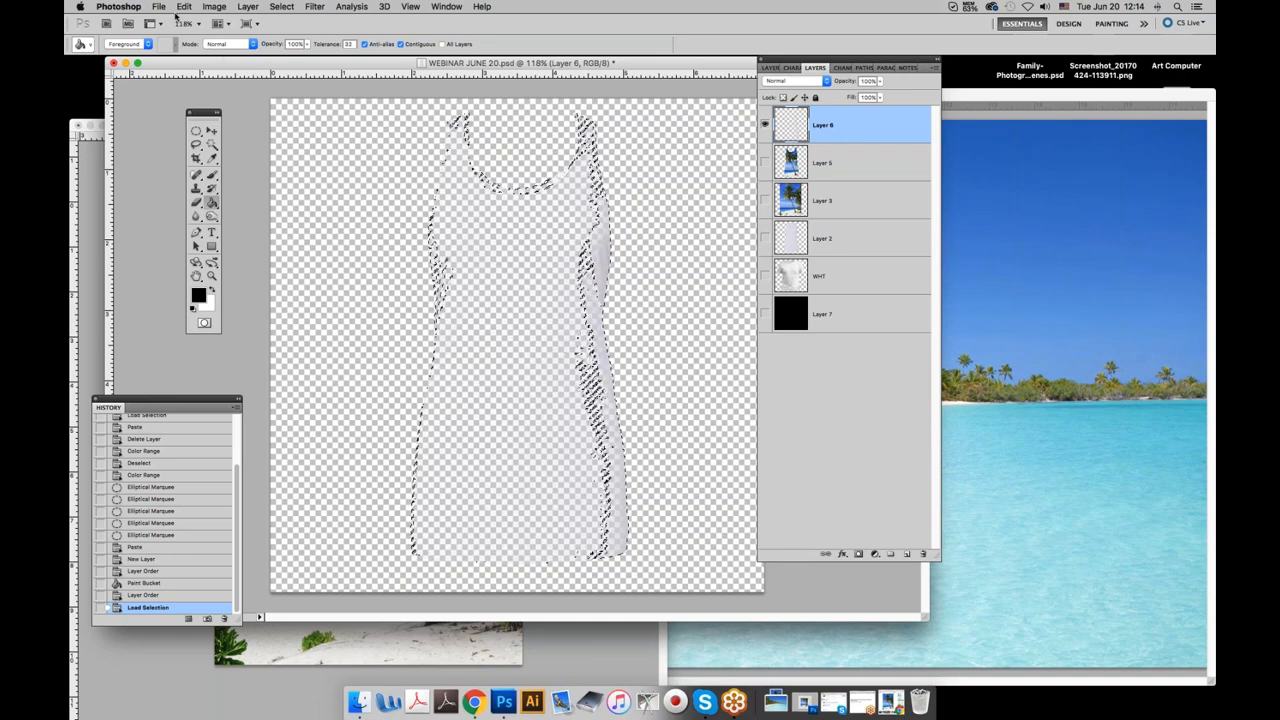
click(184, 7)
click(192, 203)
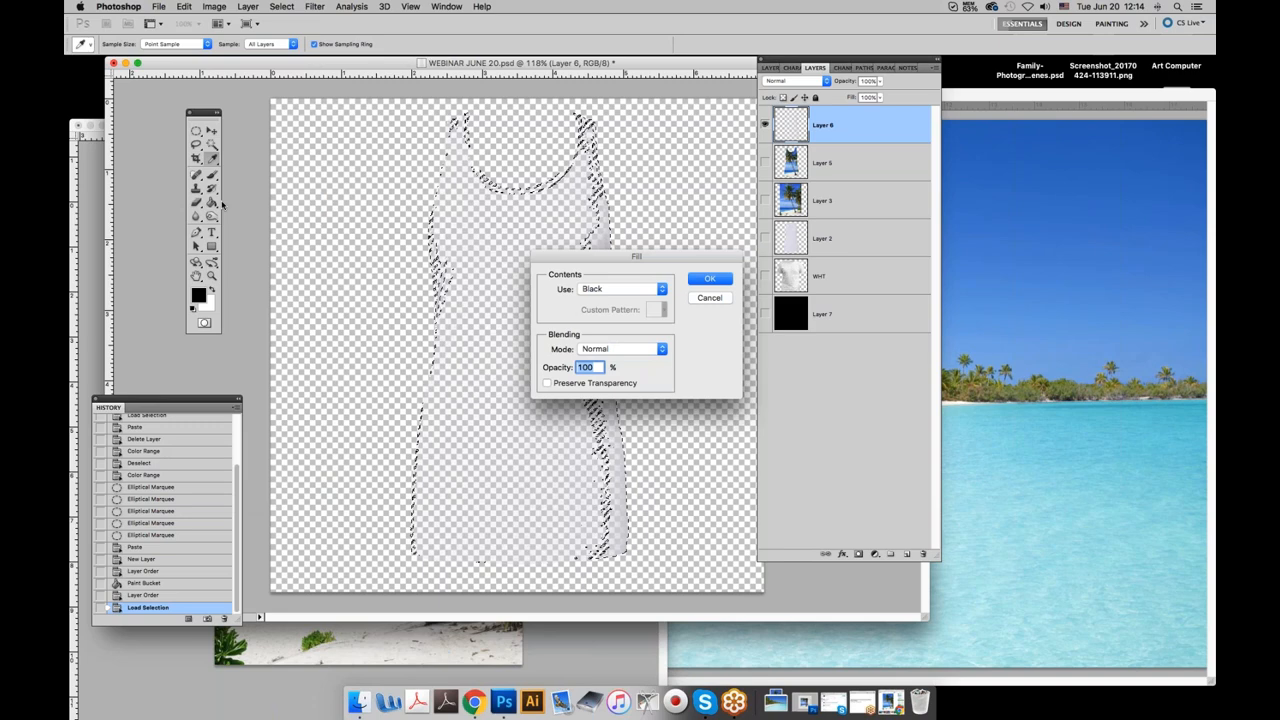
click(706, 281)
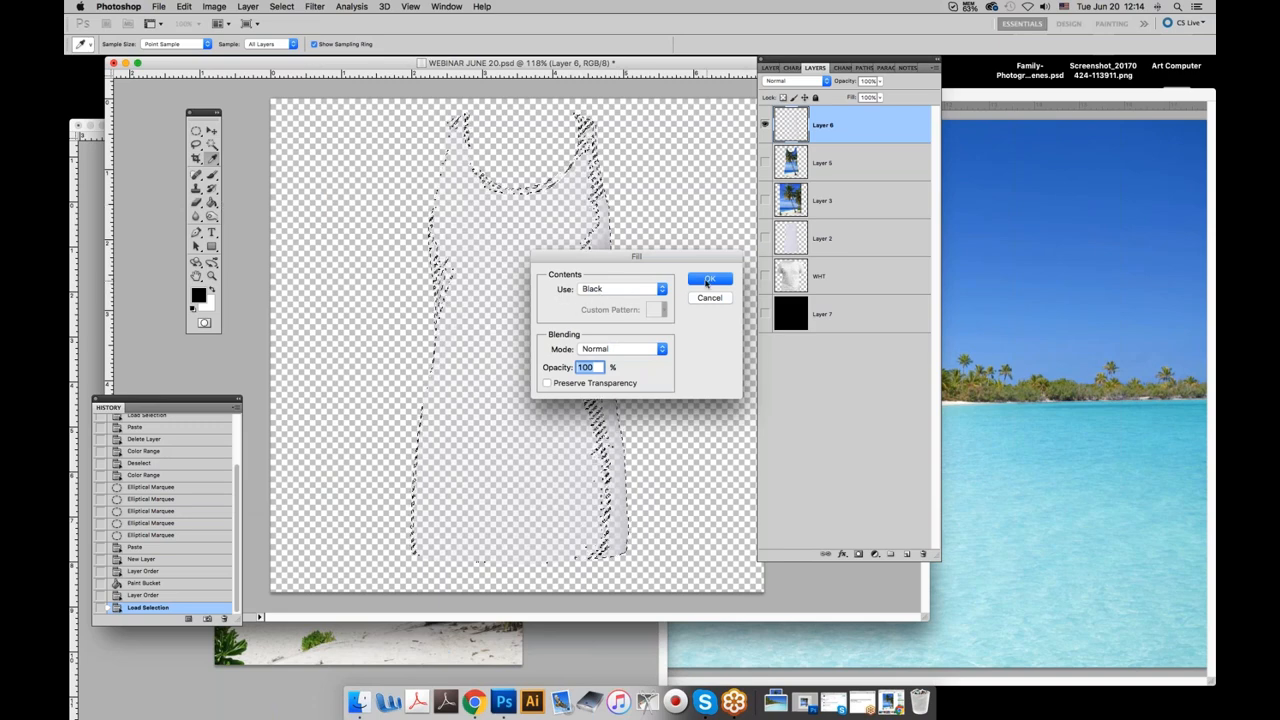
click(623, 289)
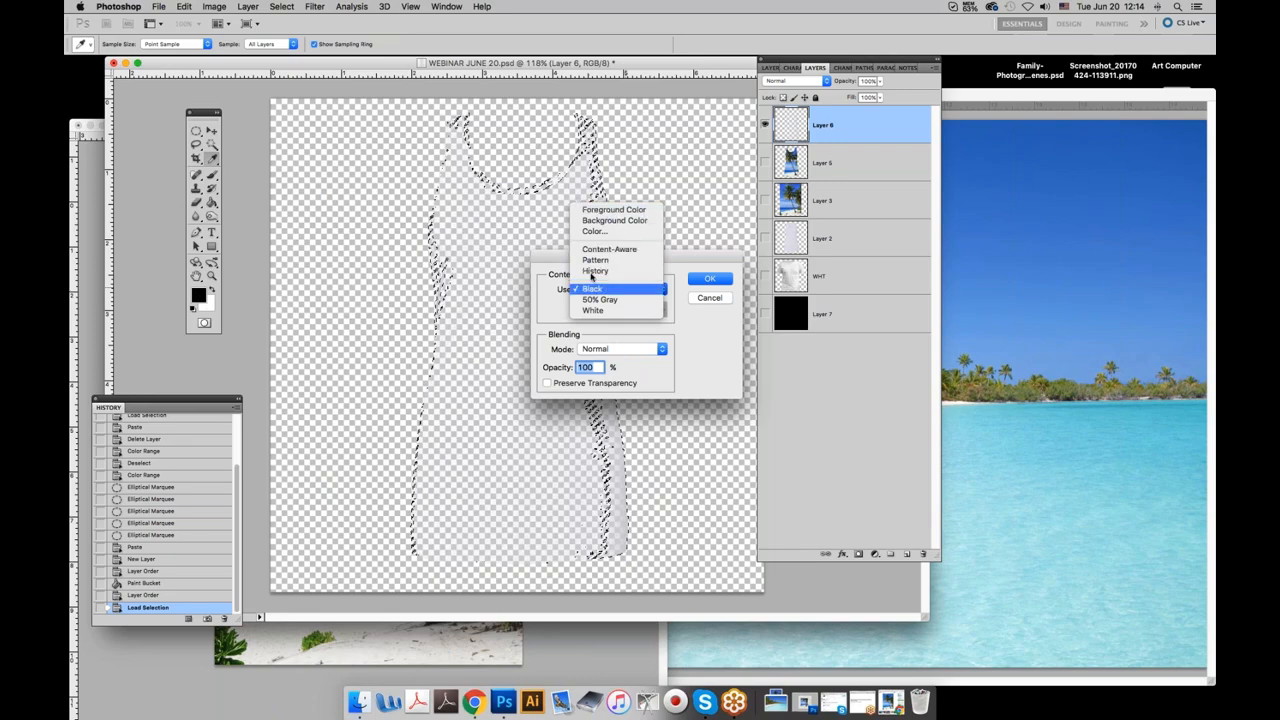
click(593, 290)
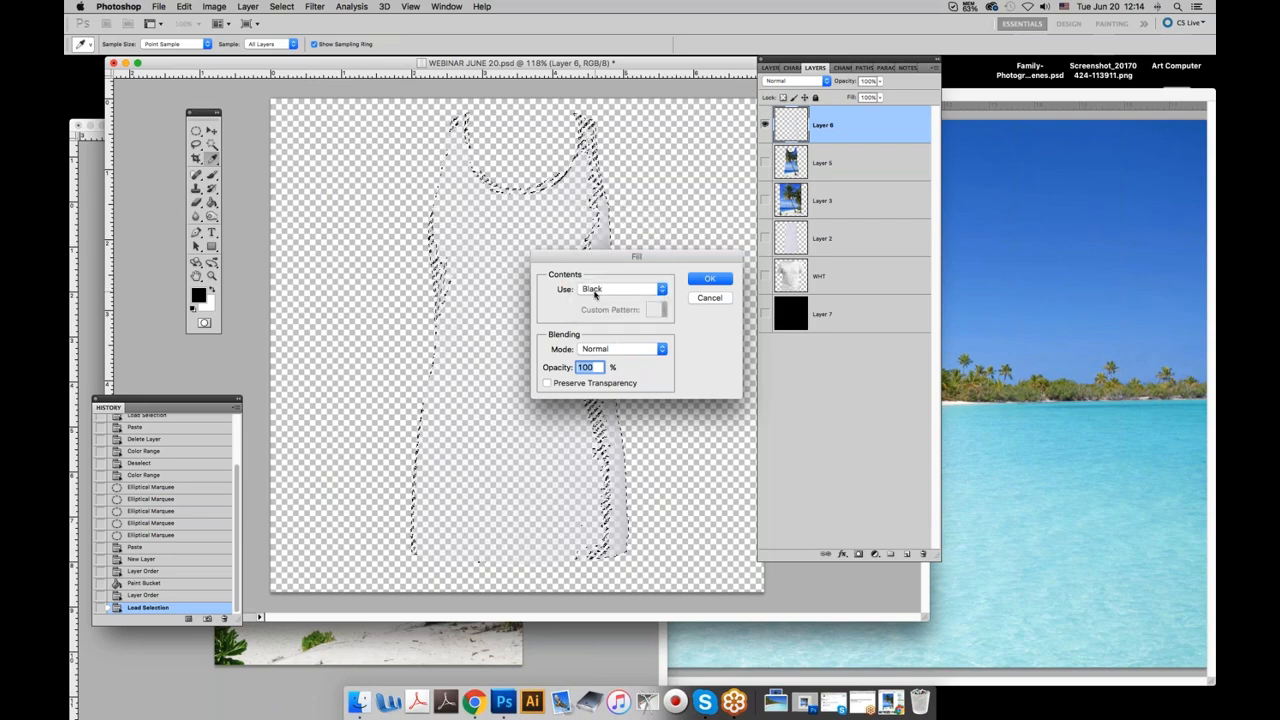
click(712, 280)
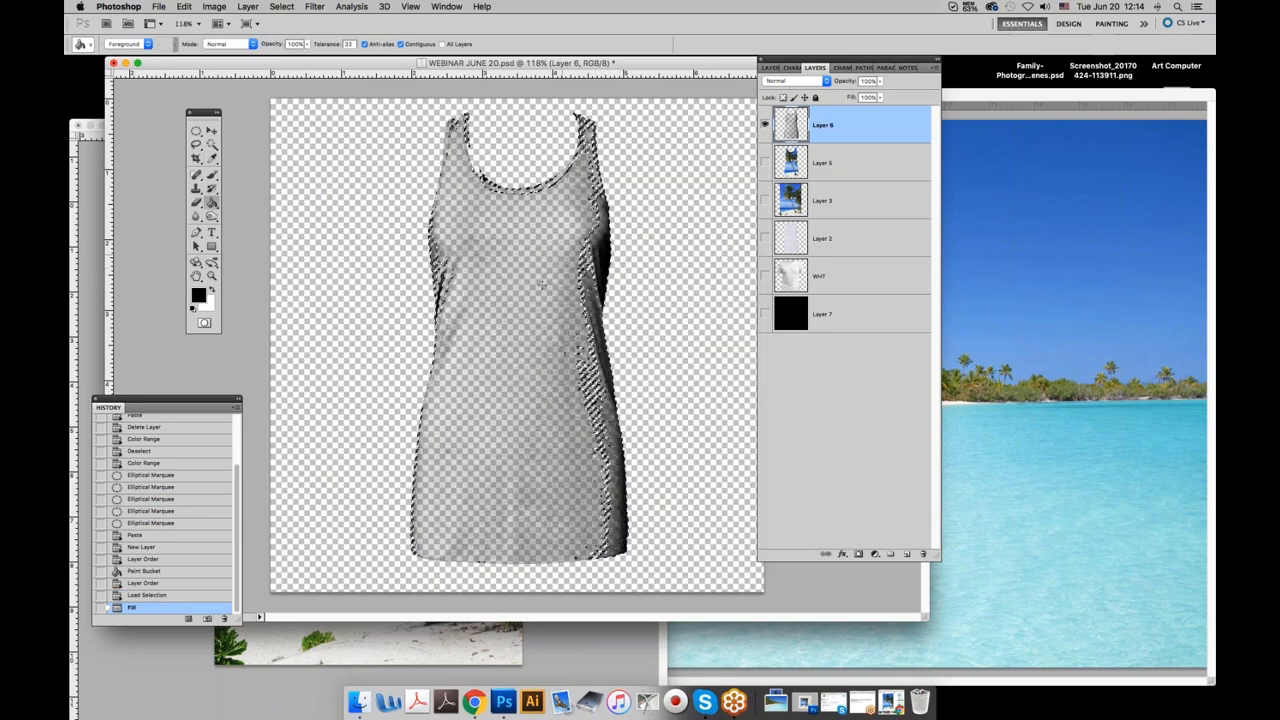
Show the palm photo cutout on Layer 5 beneath the black shadows and clear the selection.
click(765, 162)
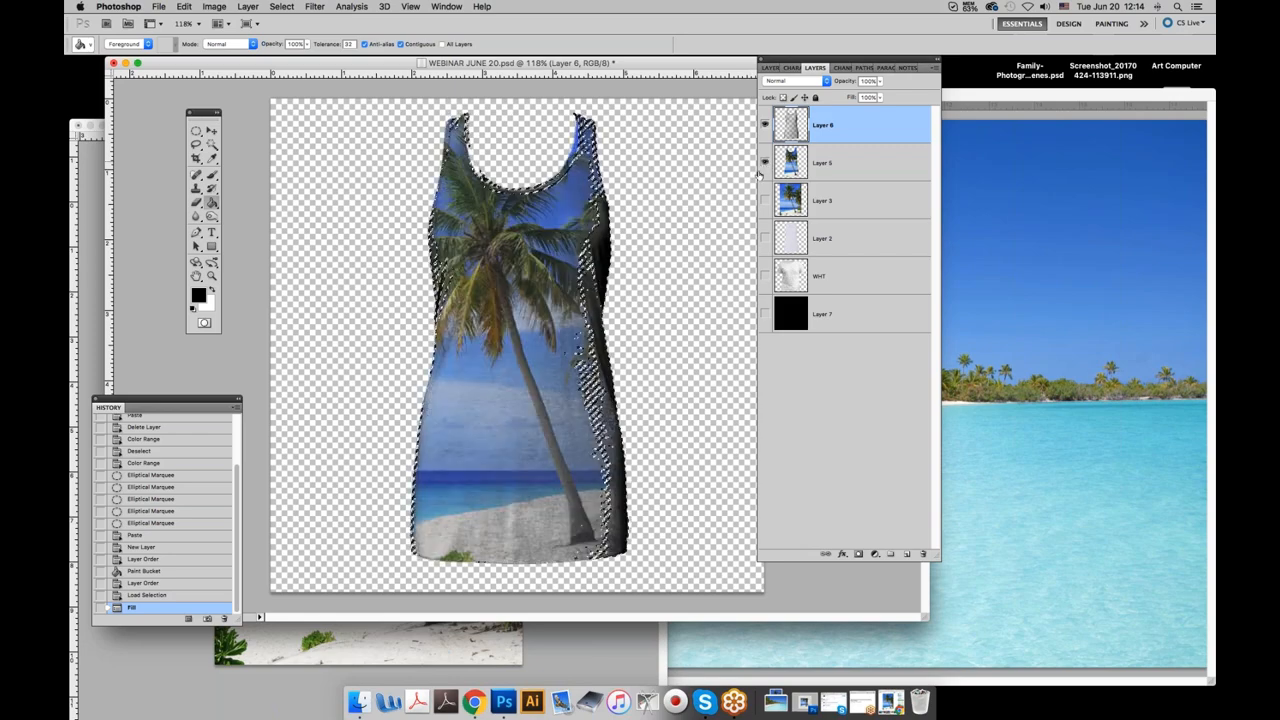
click(186, 7)
mouse_move(282, 7)
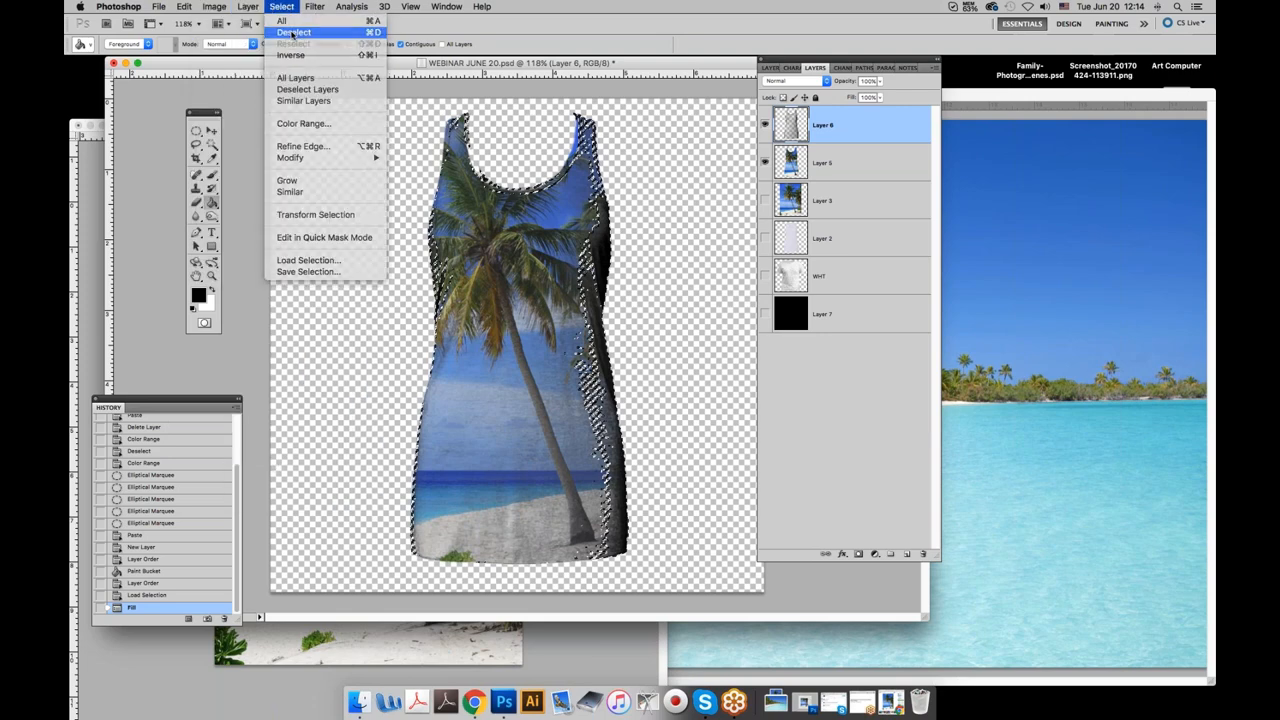
click(300, 32)
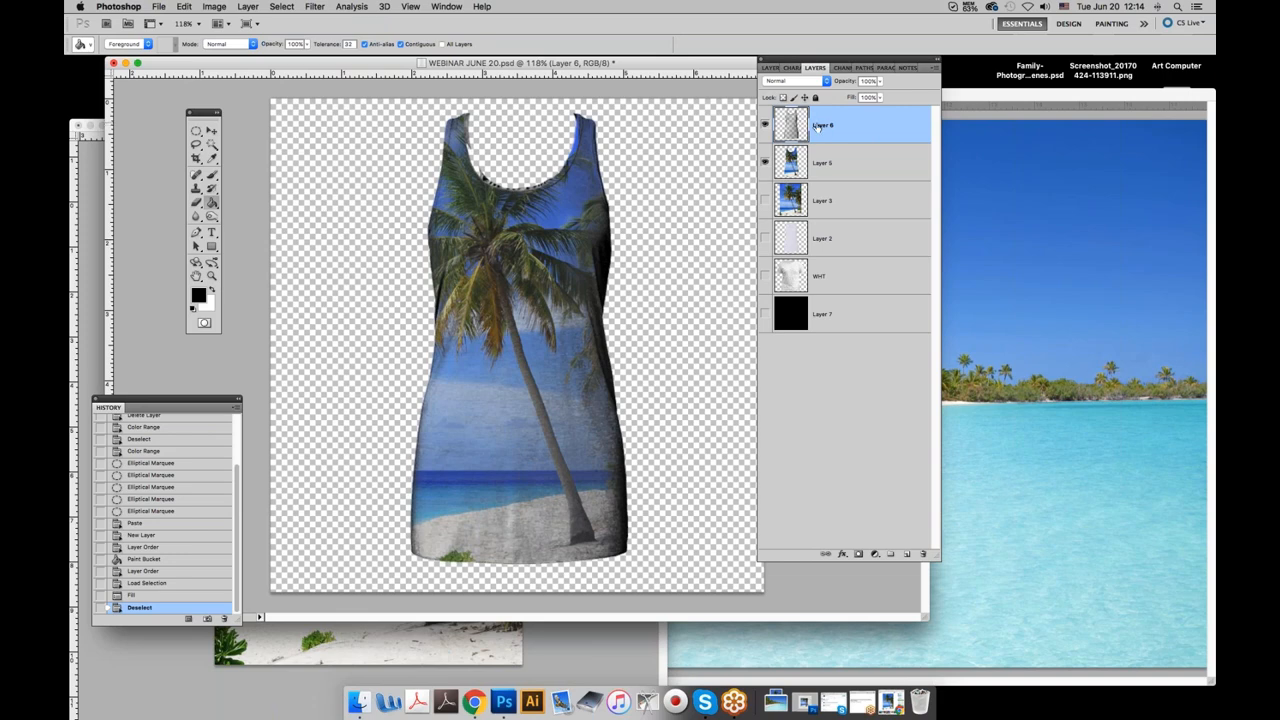
Lower the opacity of the shadow layer, Layer 6, to 44%.
click(880, 81)
drag(882, 95, 843, 98)
drag(842, 98, 850, 97)
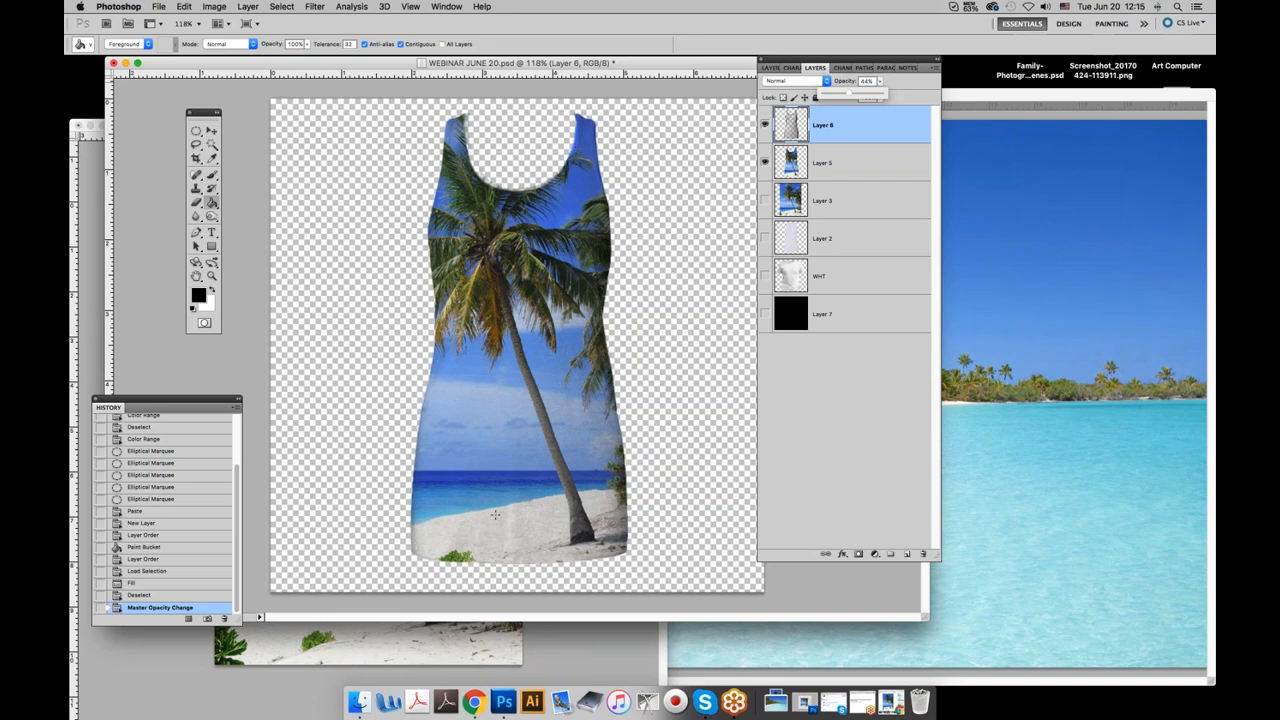
click(843, 134)
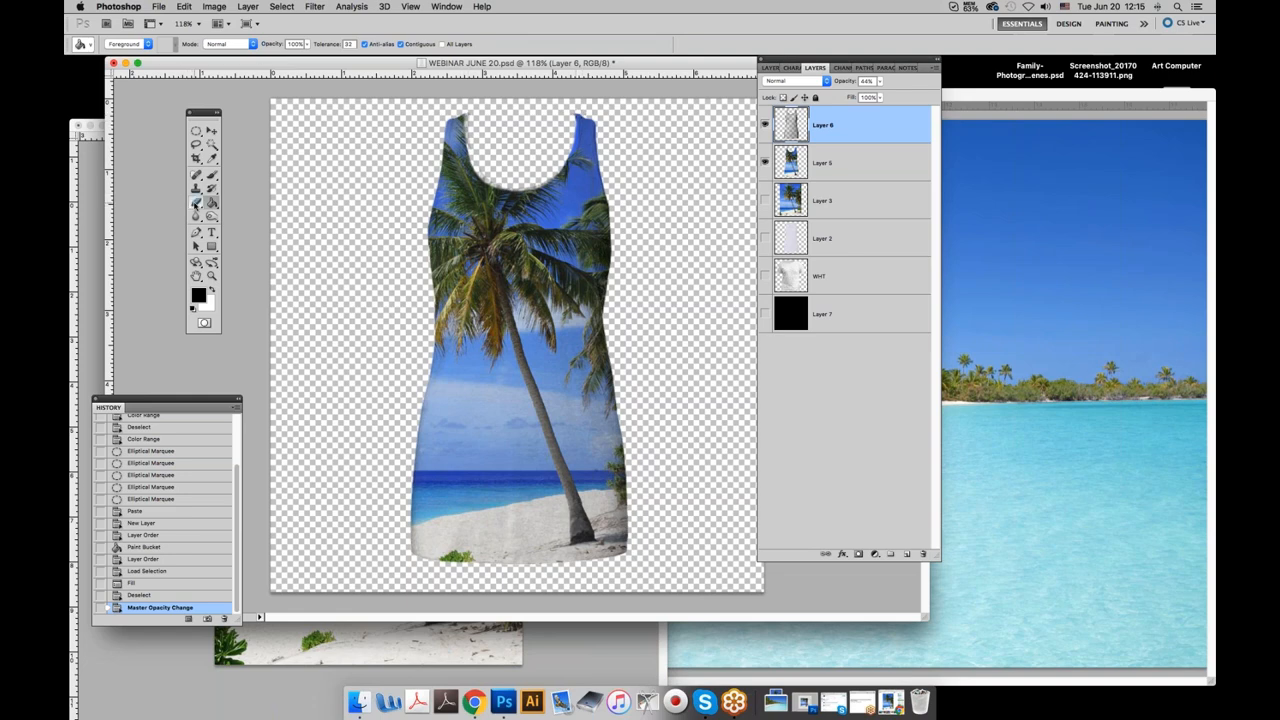
Erase the stray shadow pixels inside the tank's neck opening on Layer 6 with a large round eraser.
click(197, 202)
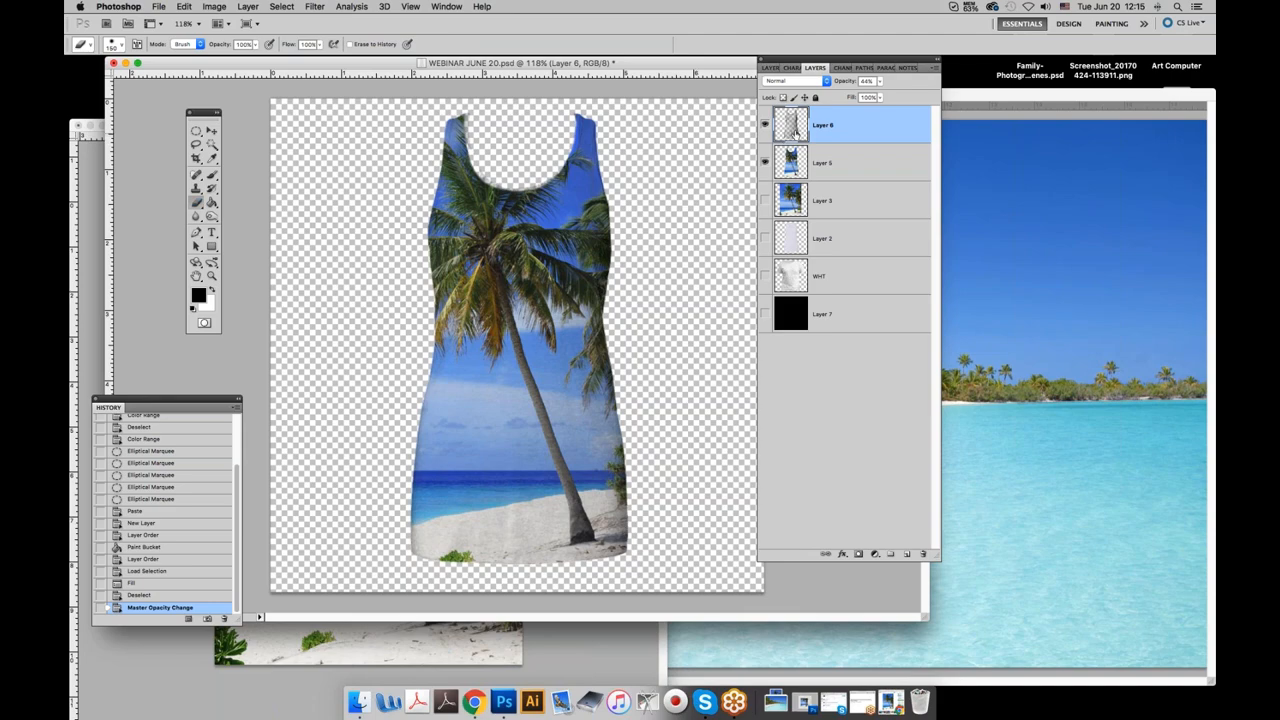
click(521, 143)
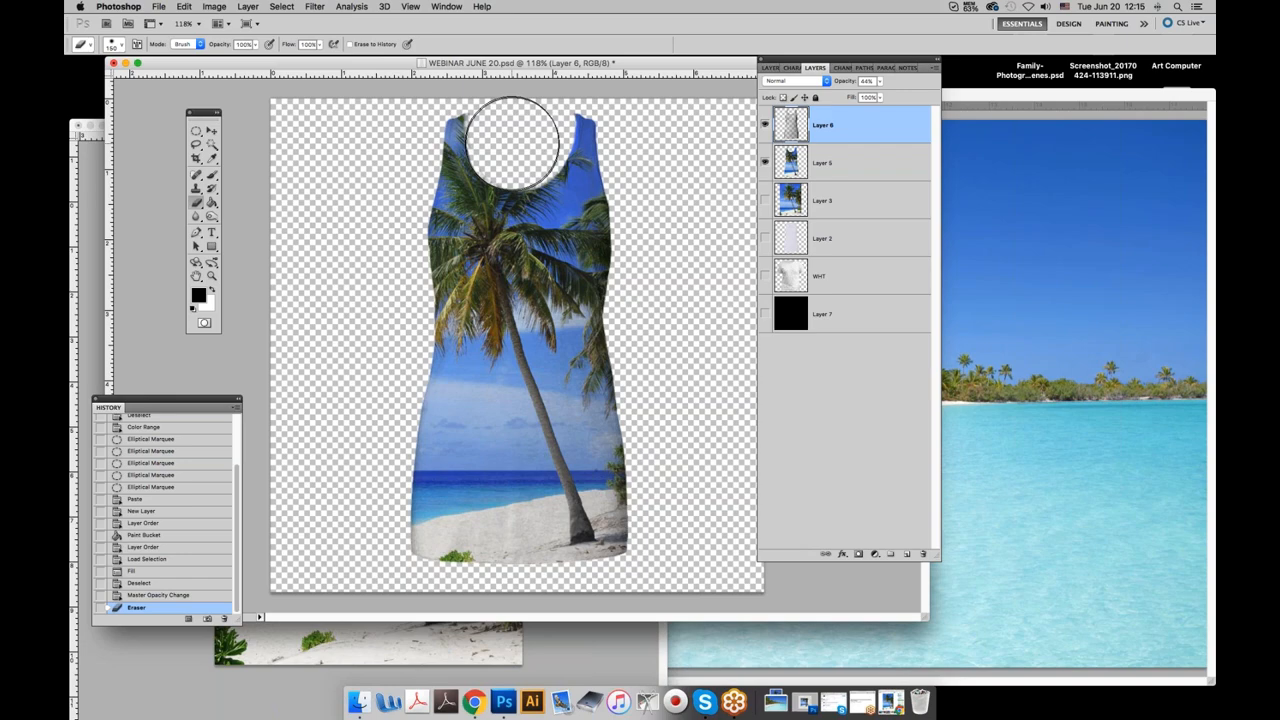
click(512, 144)
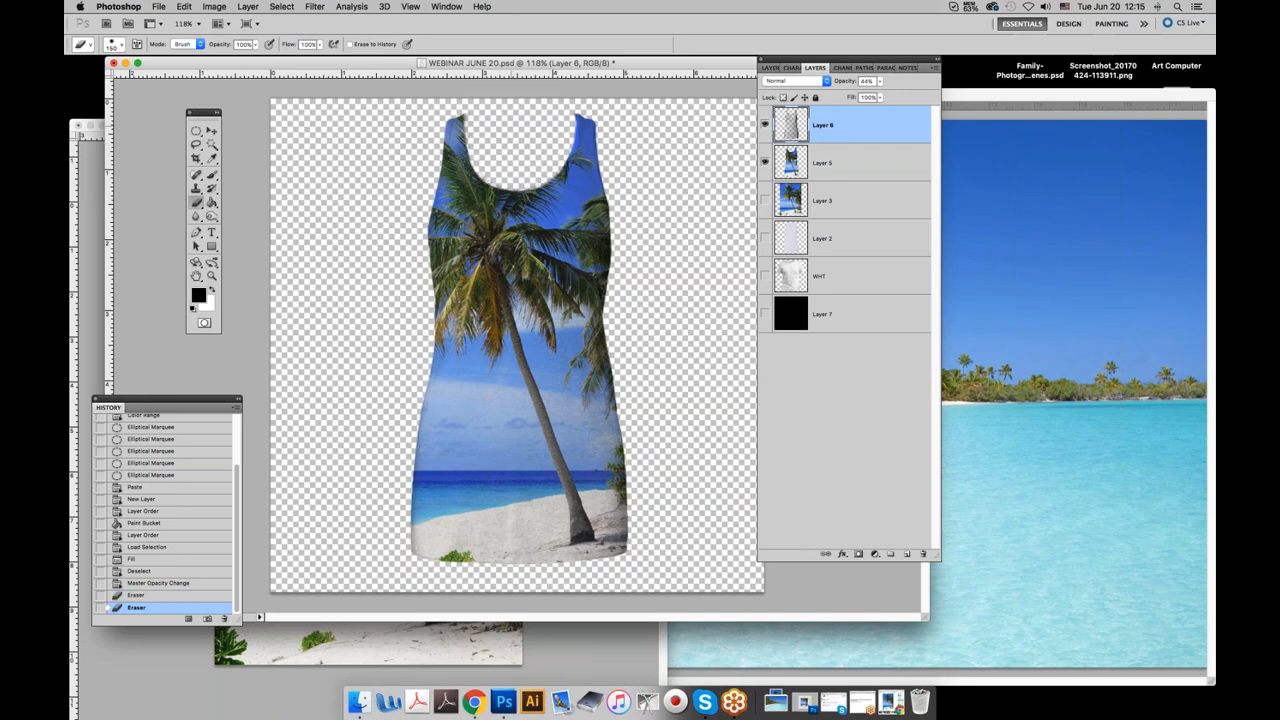
click(516, 142)
click(516, 142)
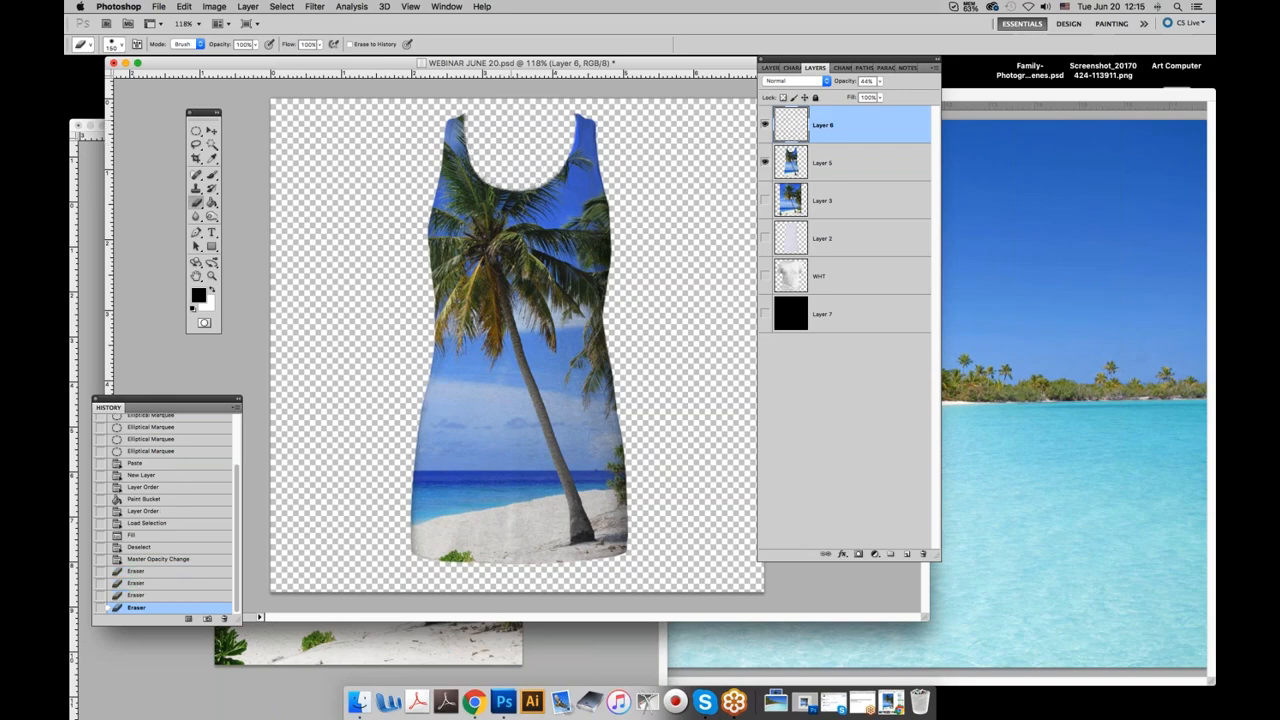
click(516, 142)
click(529, 130)
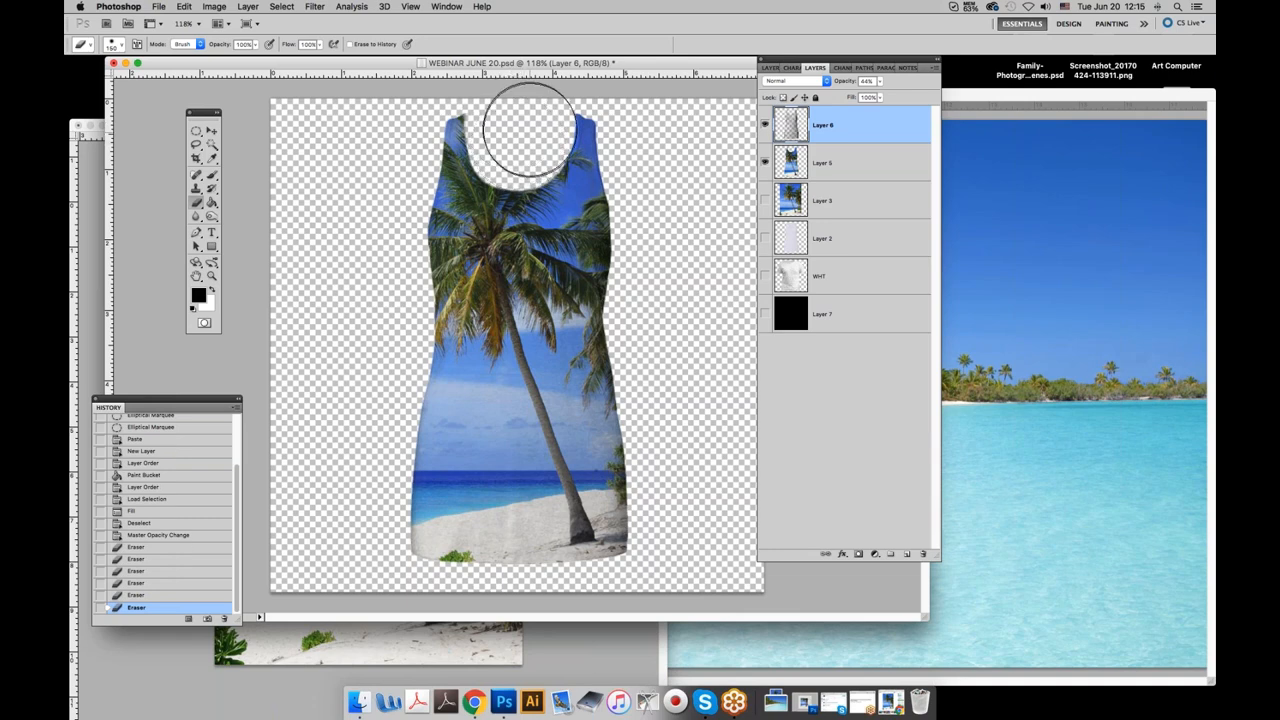
click(511, 130)
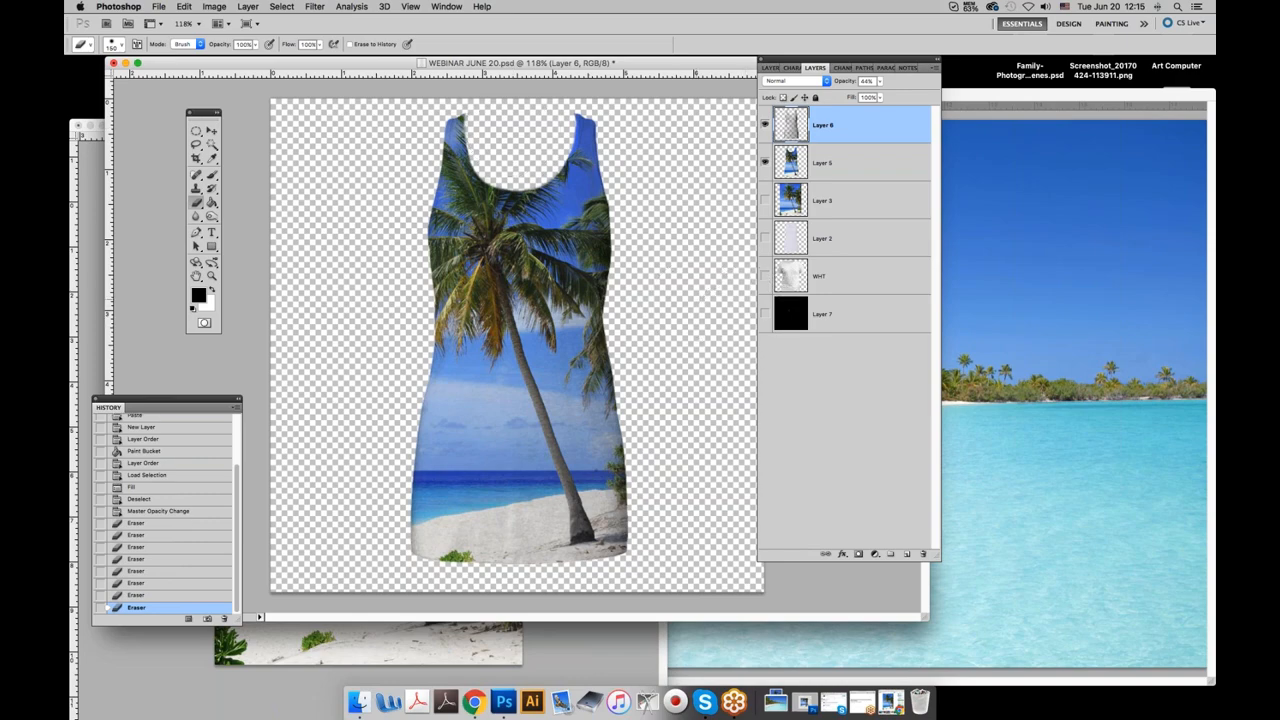
Show the black background layer, Layer 7, behind the tank and fill it with white instead.
click(765, 316)
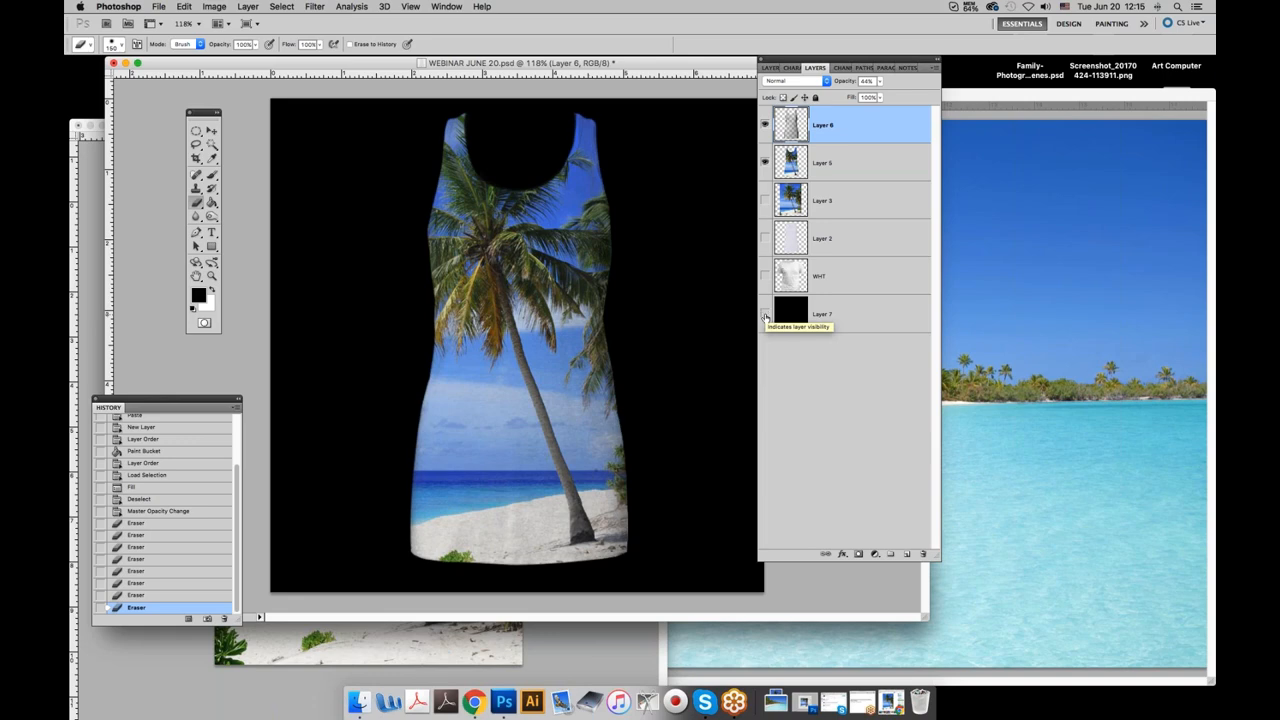
click(765, 316)
click(770, 316)
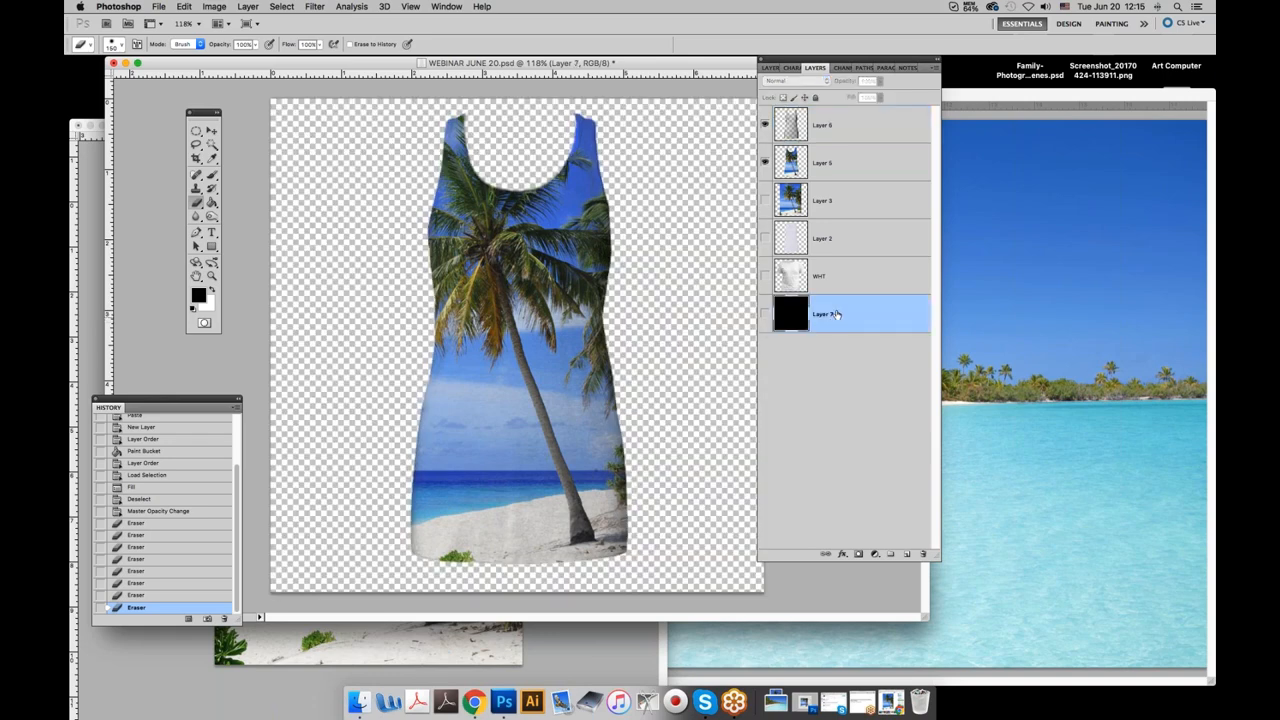
click(765, 316)
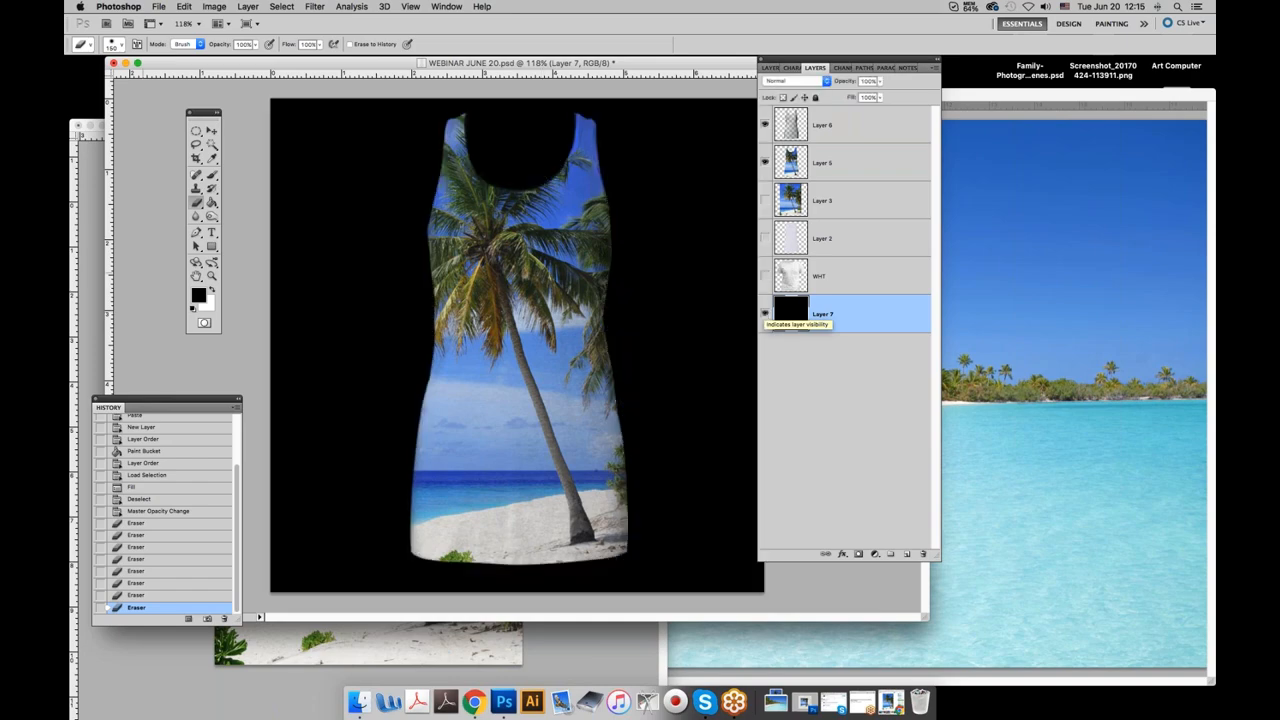
click(211, 203)
click(212, 290)
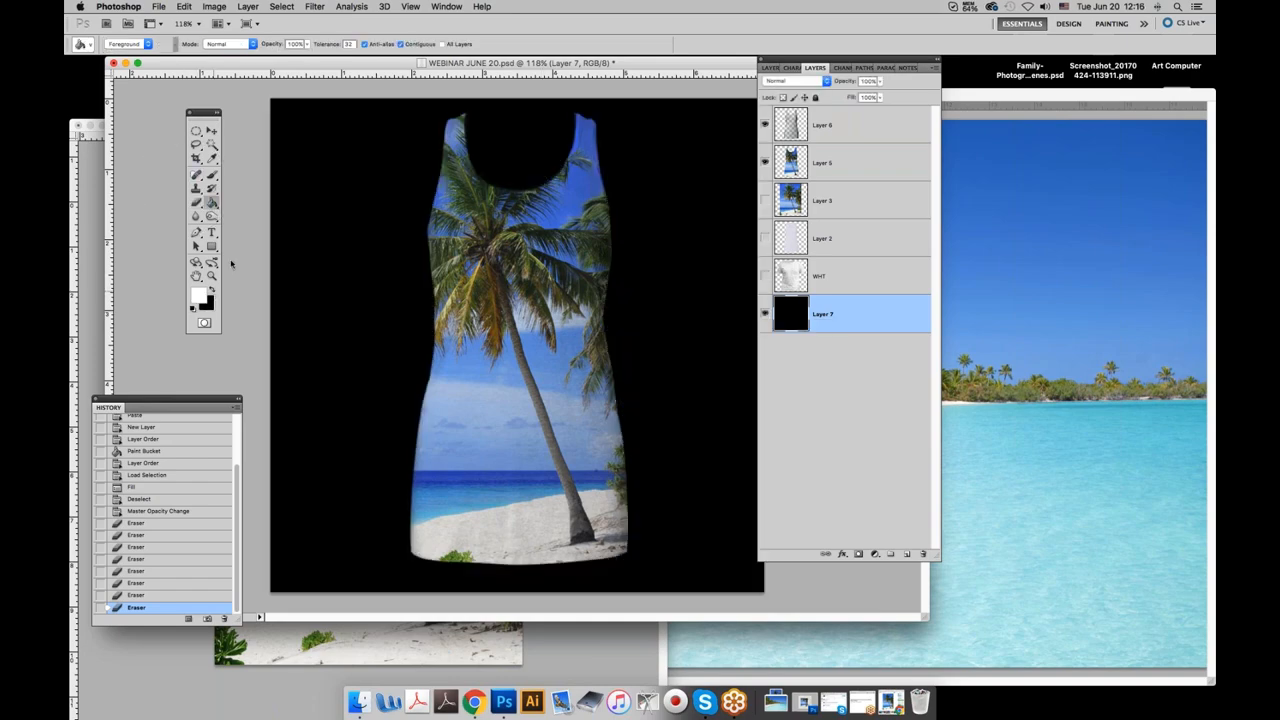
click(393, 361)
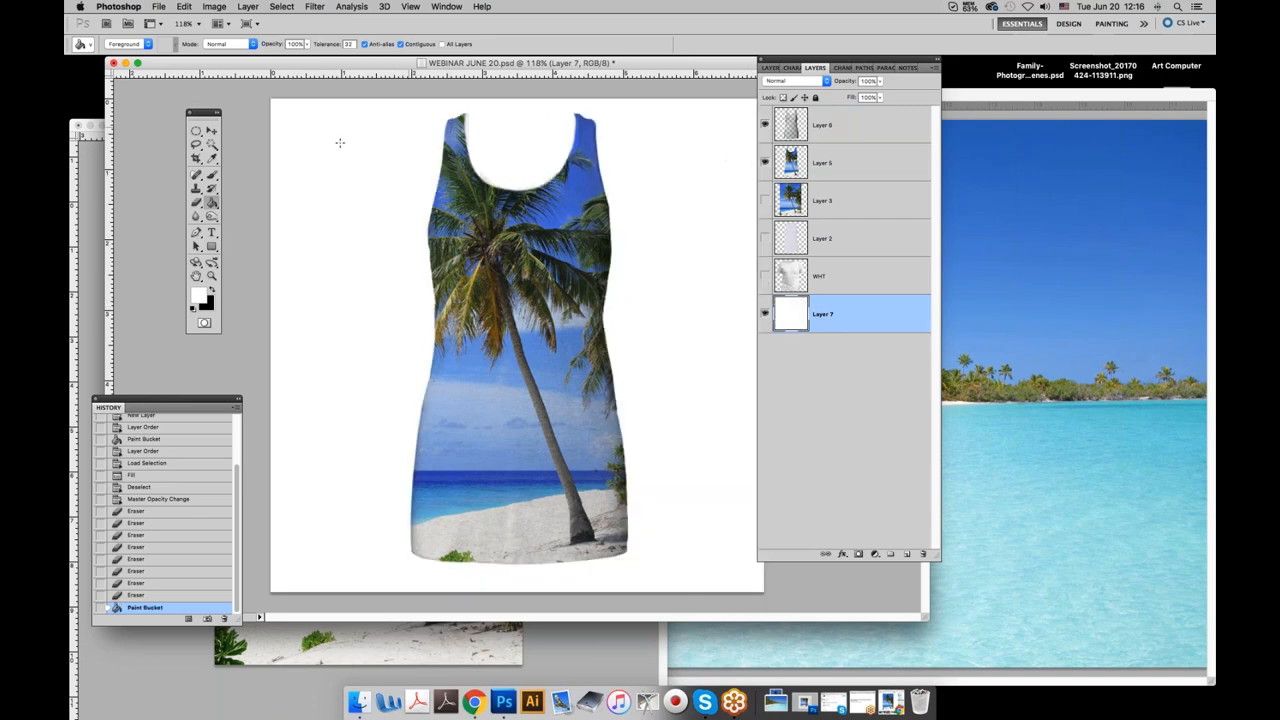
Return to Layer 6 and erase the remaining shadow fringe along the inside of the neckline against the white background.
click(819, 126)
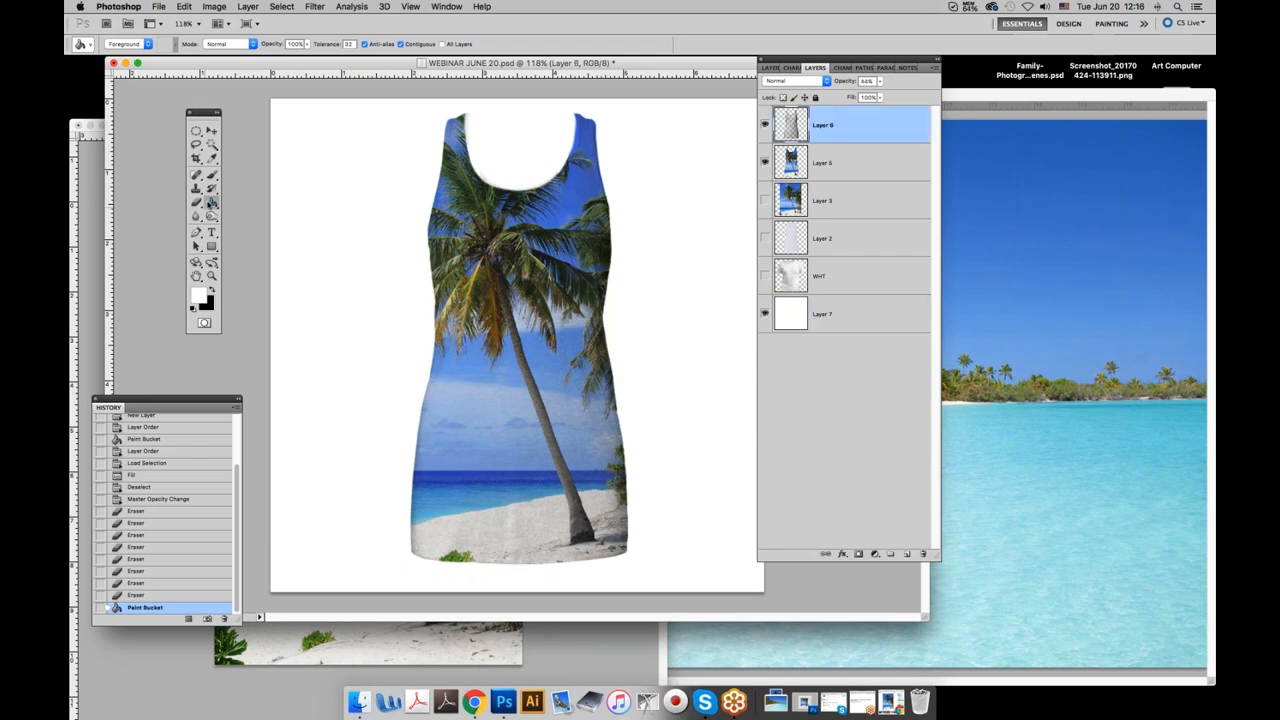
click(197, 201)
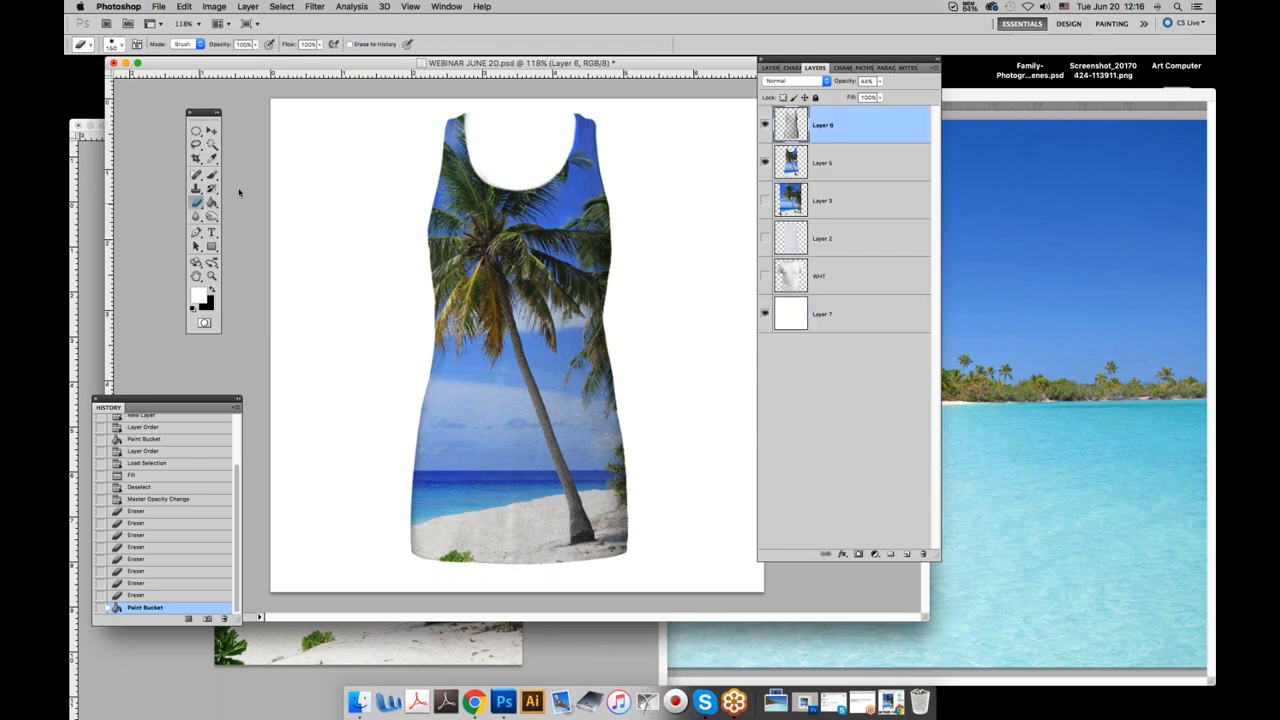
click(512, 126)
click(509, 127)
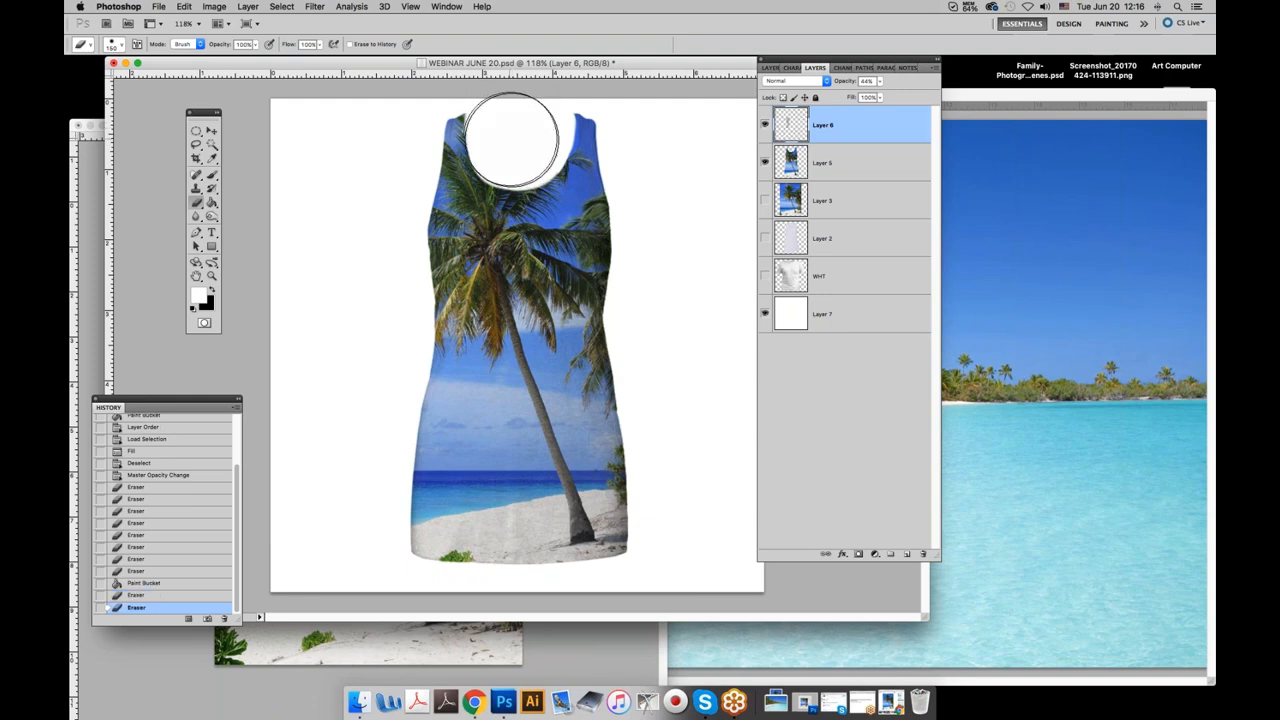
click(515, 126)
click(525, 128)
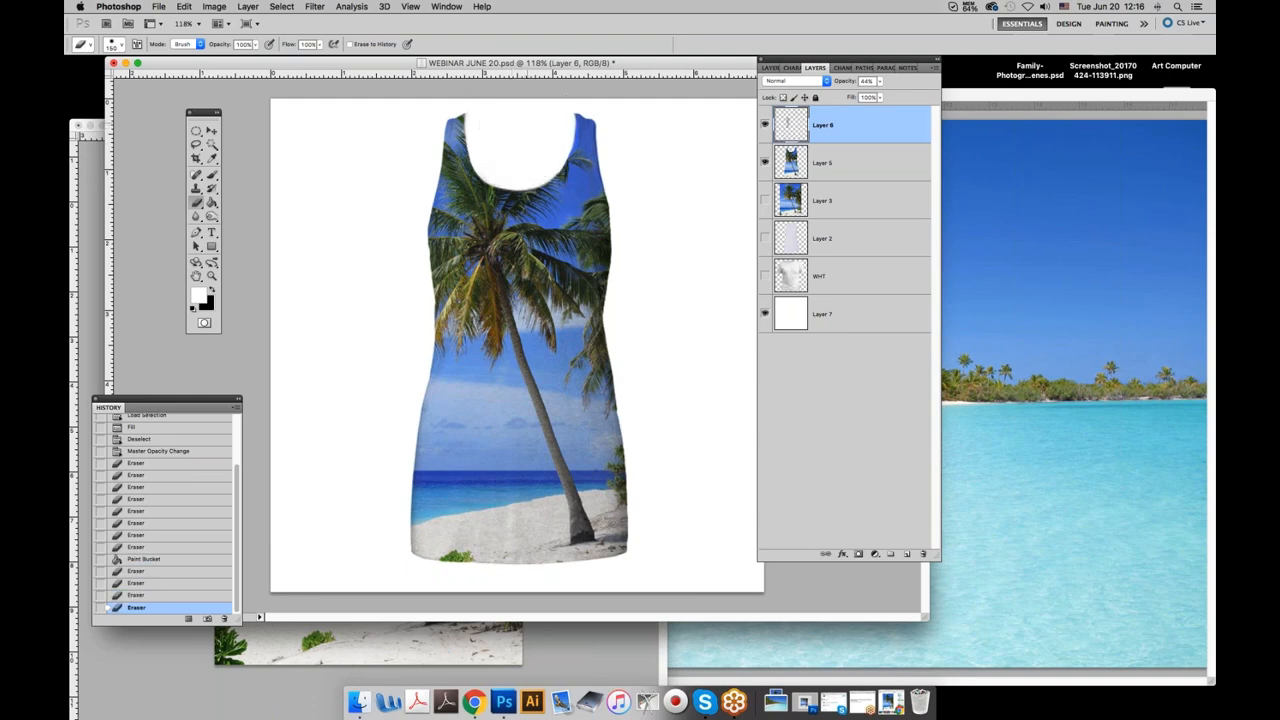
Finish erasing shadow remnants inside the neck opening on Layer 6 and show Layer 2 as the tank's inner back.
click(514, 126)
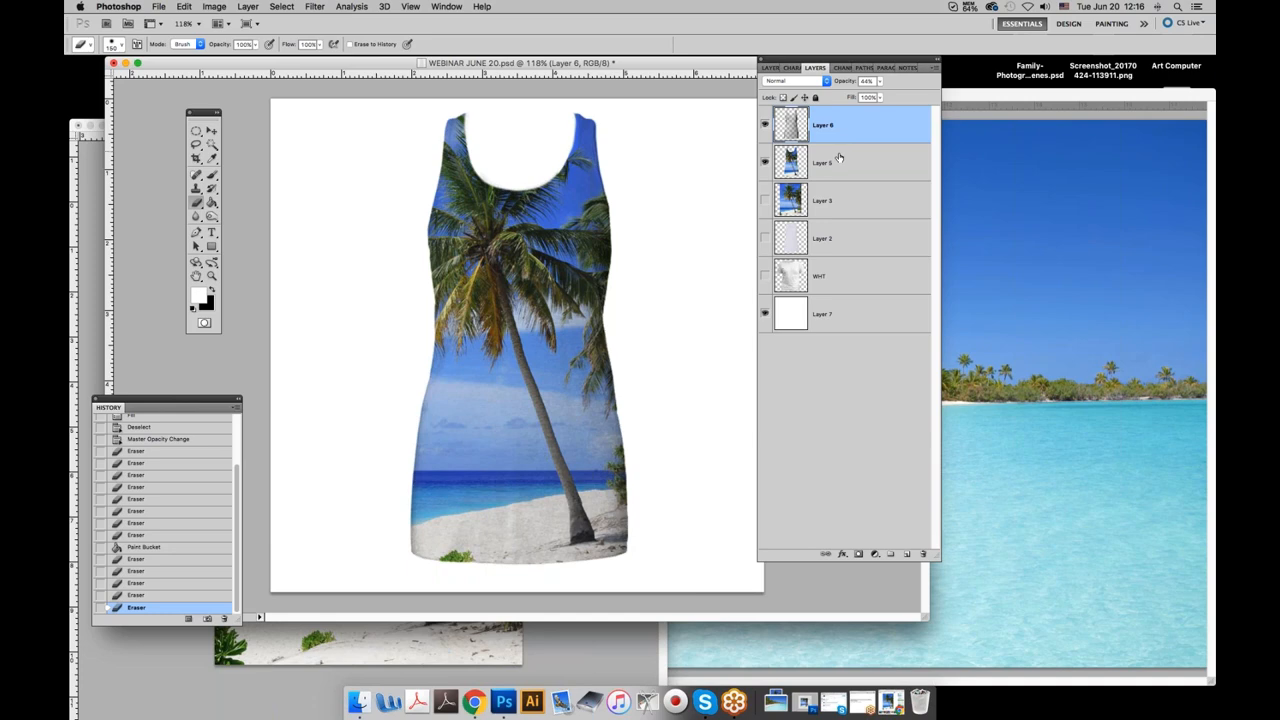
click(765, 238)
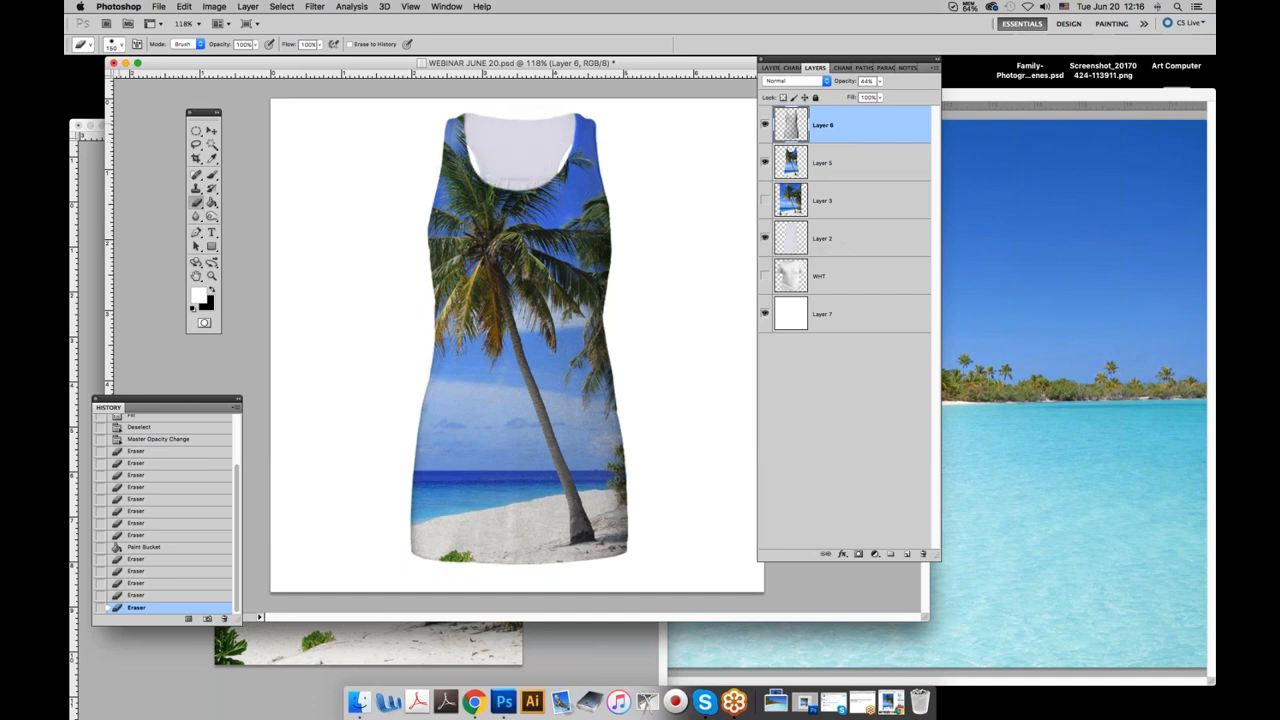
click(211, 131)
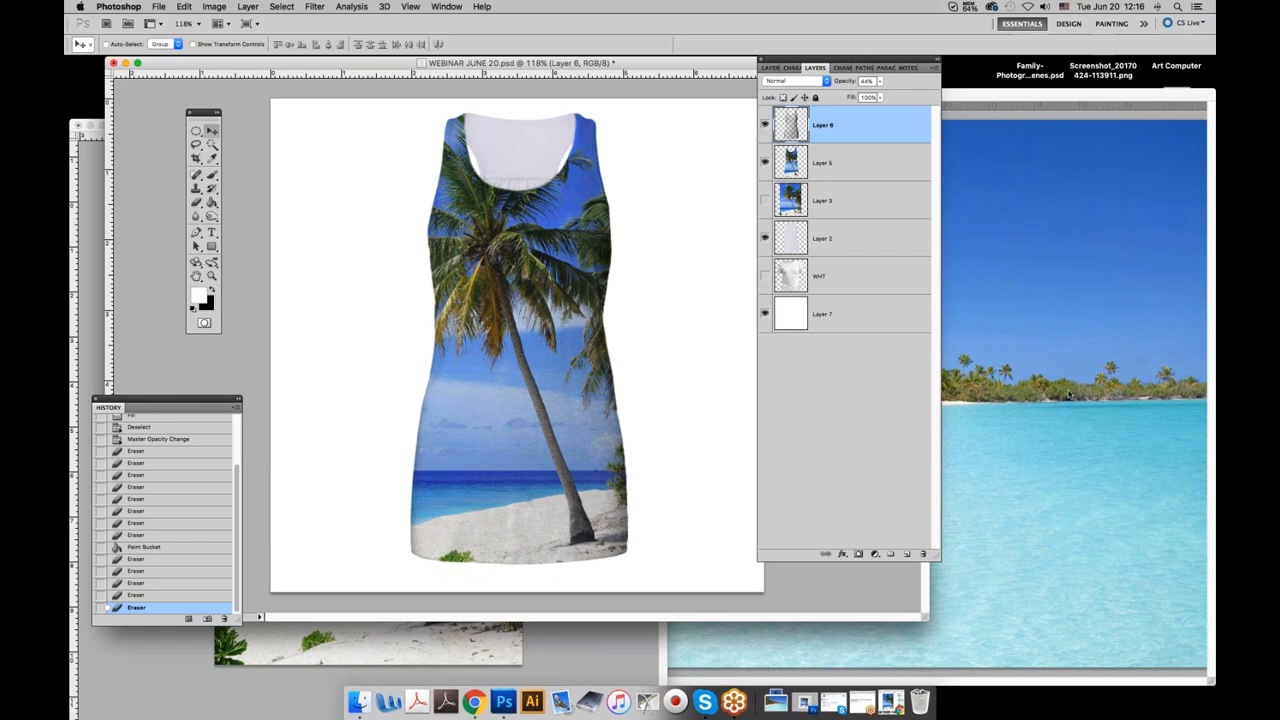
click(765, 239)
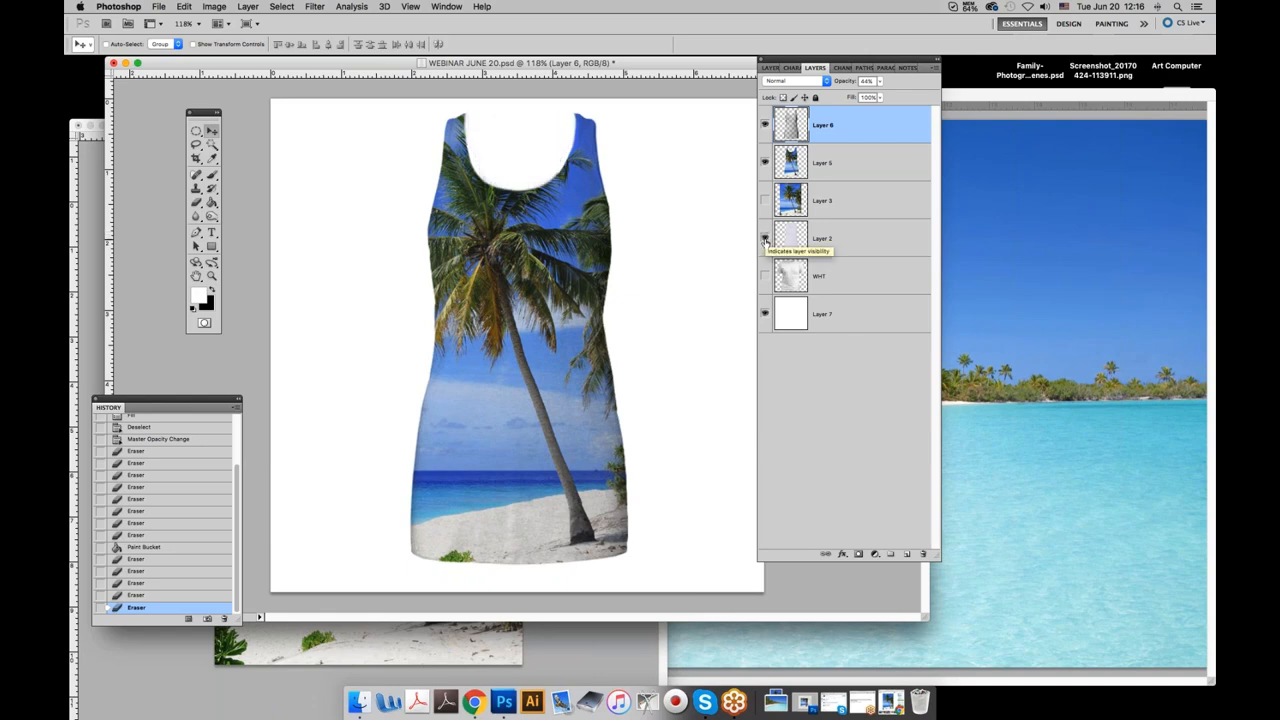
click(765, 240)
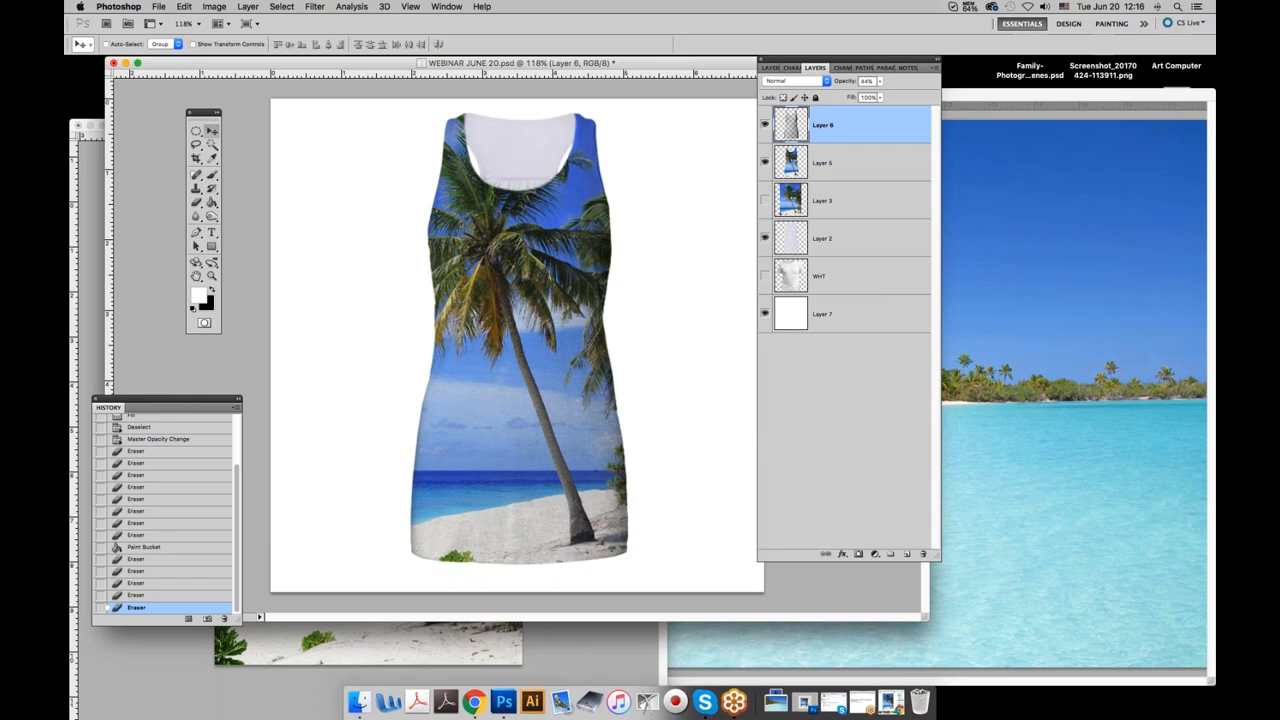
click(1063, 411)
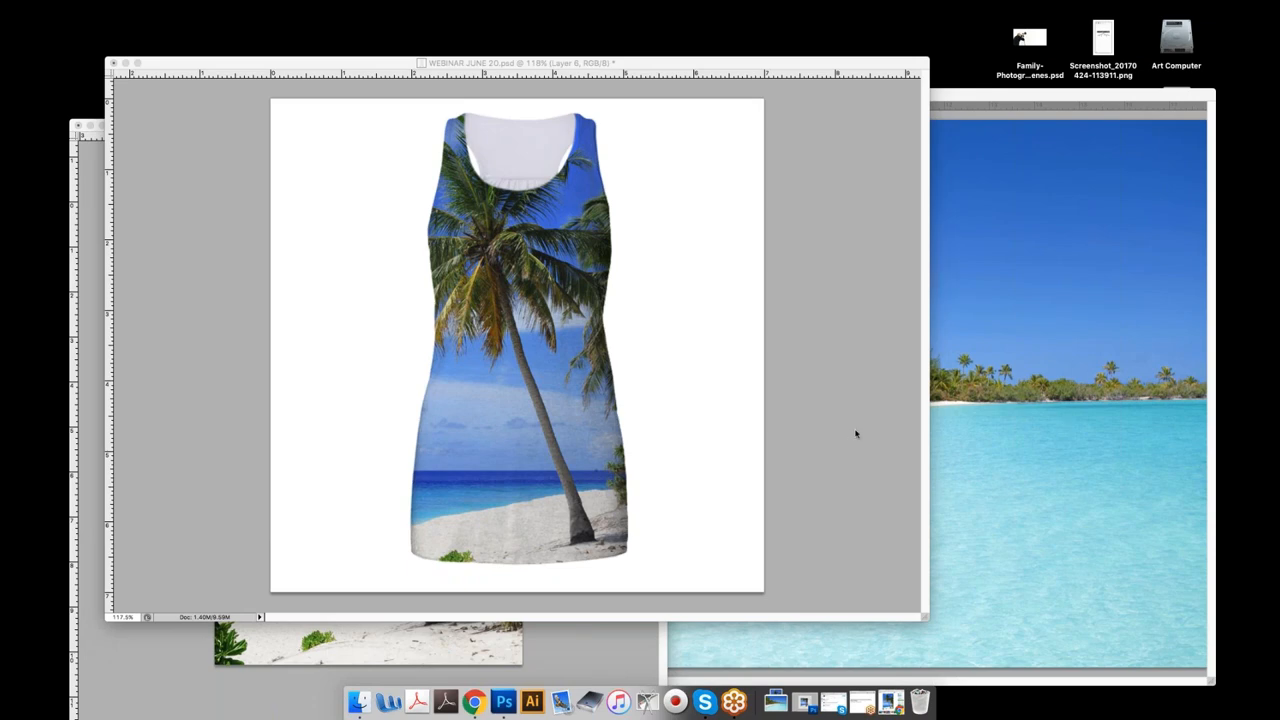
click(793, 431)
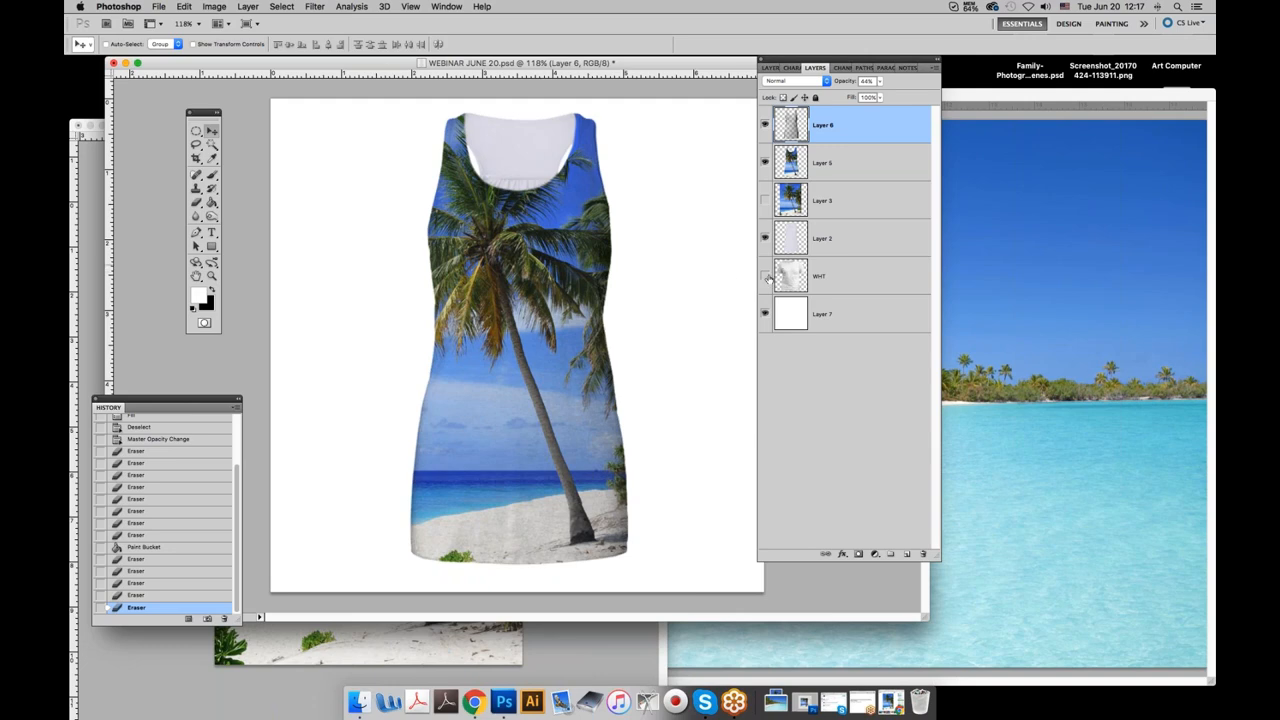
Hide every layer except WHT so that only the white T-shirt is displayed.
click(765, 314)
drag(765, 125, 764, 280)
click(765, 277)
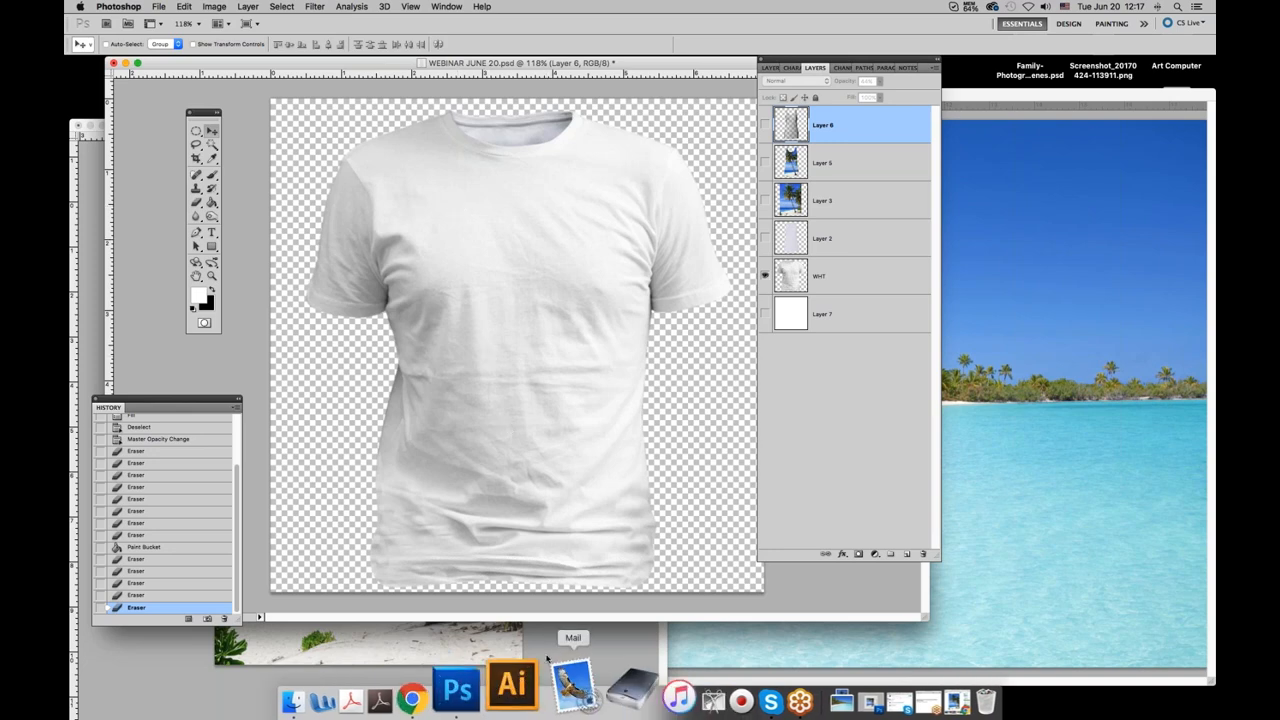
Bring the palm photo atoll-2178747.jpg forward, check its dimensions and resolution in Image Size without changes, and minimize its window.
click(547, 645)
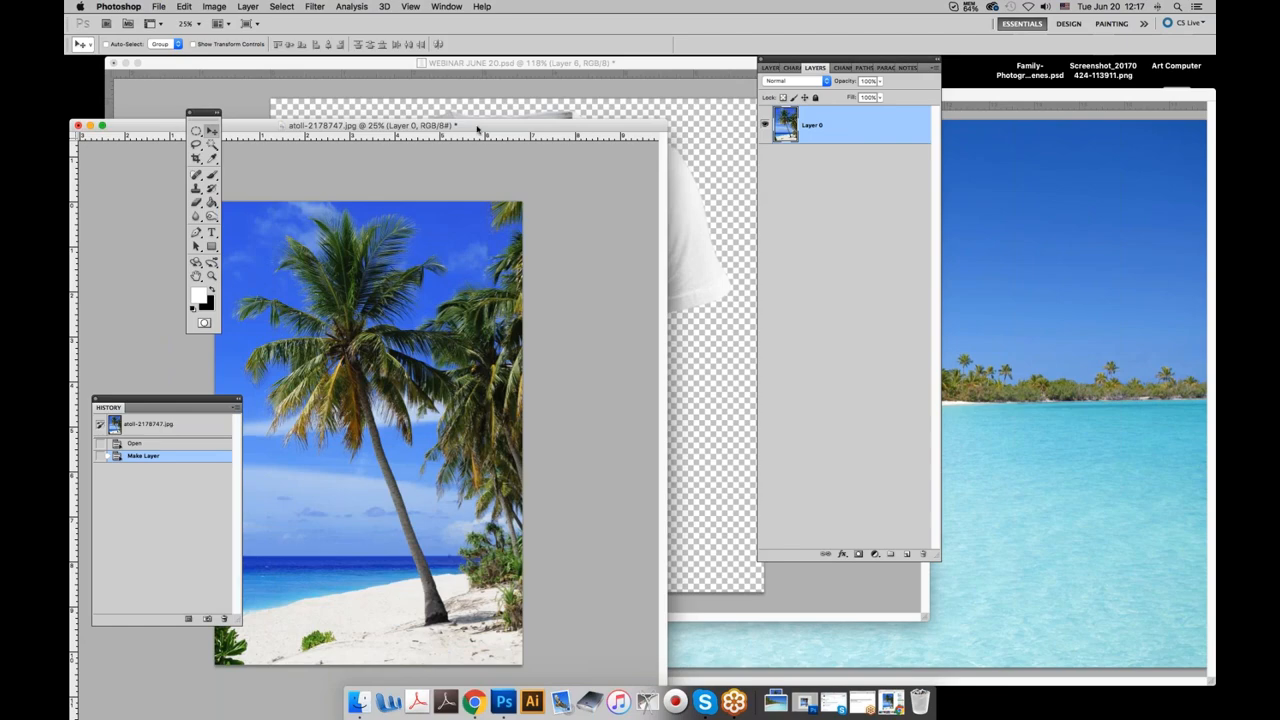
drag(478, 128, 598, 57)
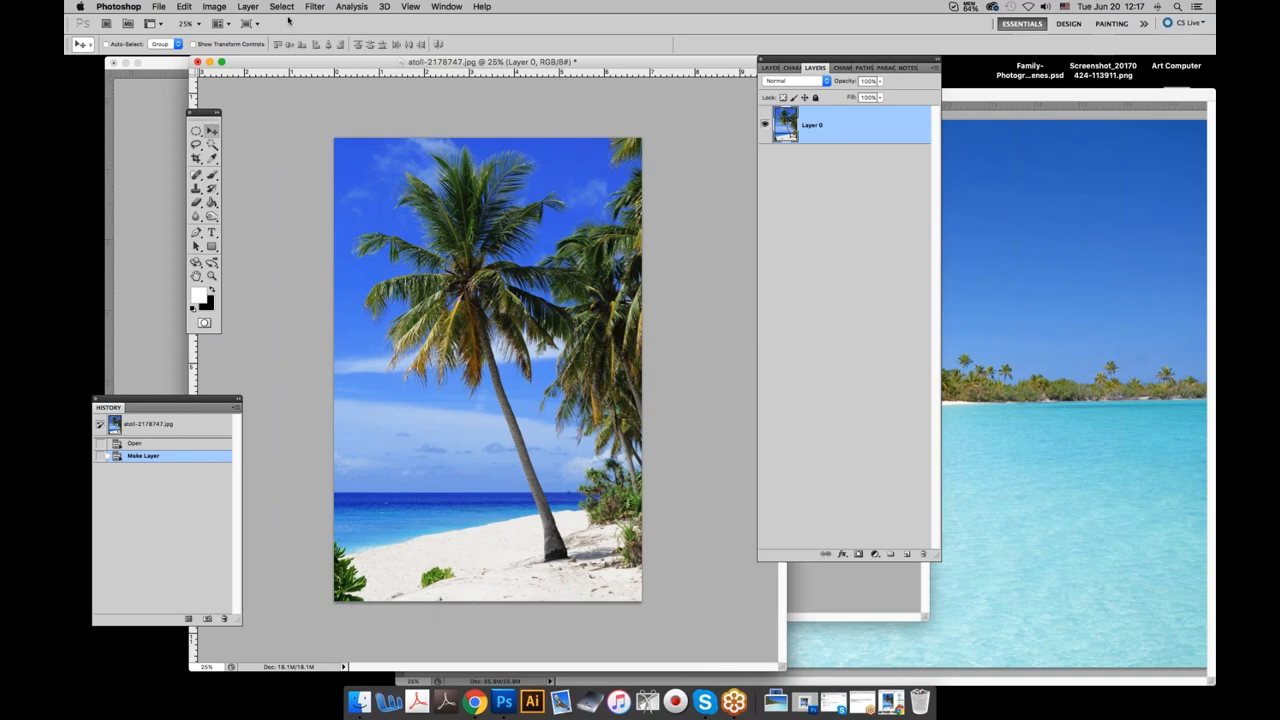
click(219, 7)
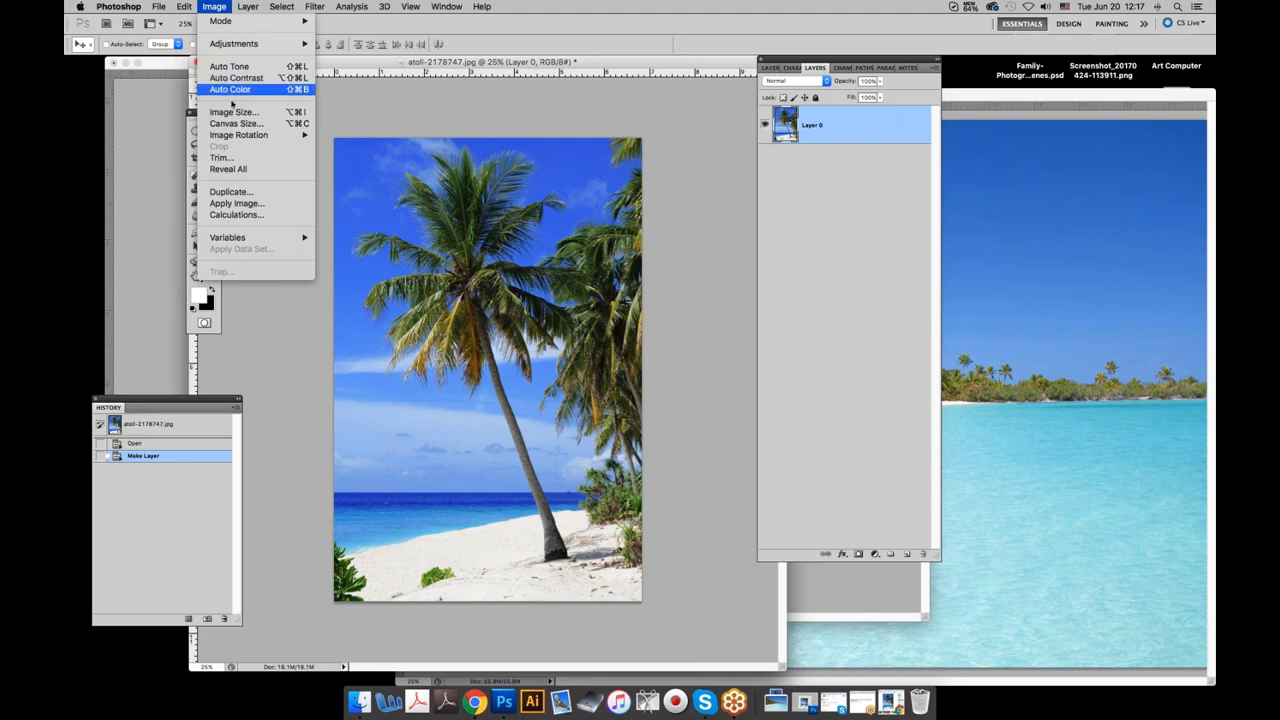
click(231, 114)
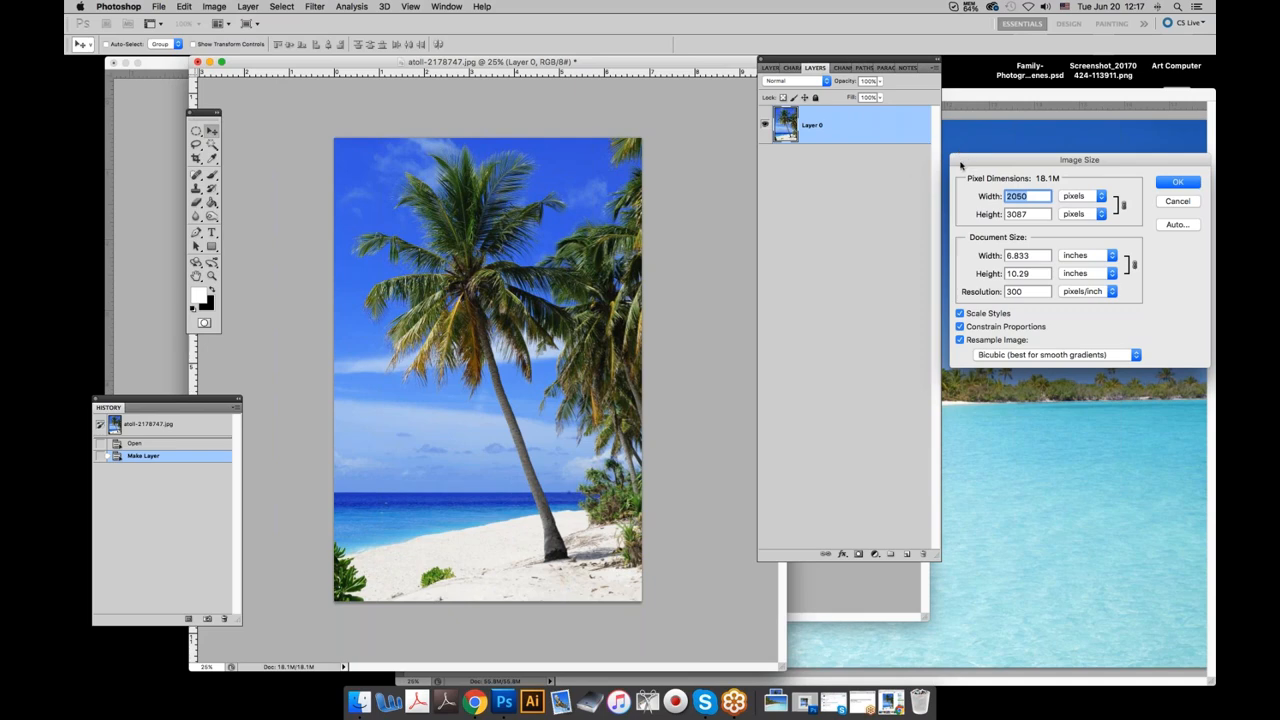
click(1058, 32)
drag(1070, 161, 778, 161)
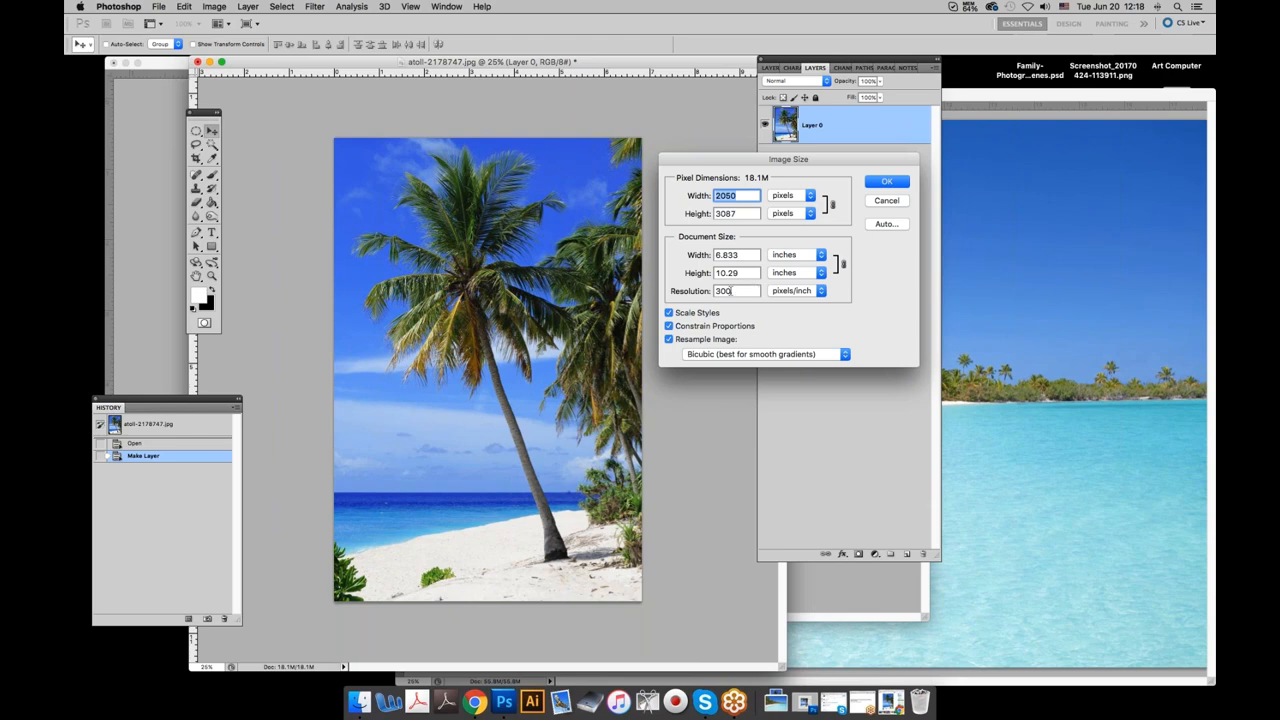
double_click(730, 290)
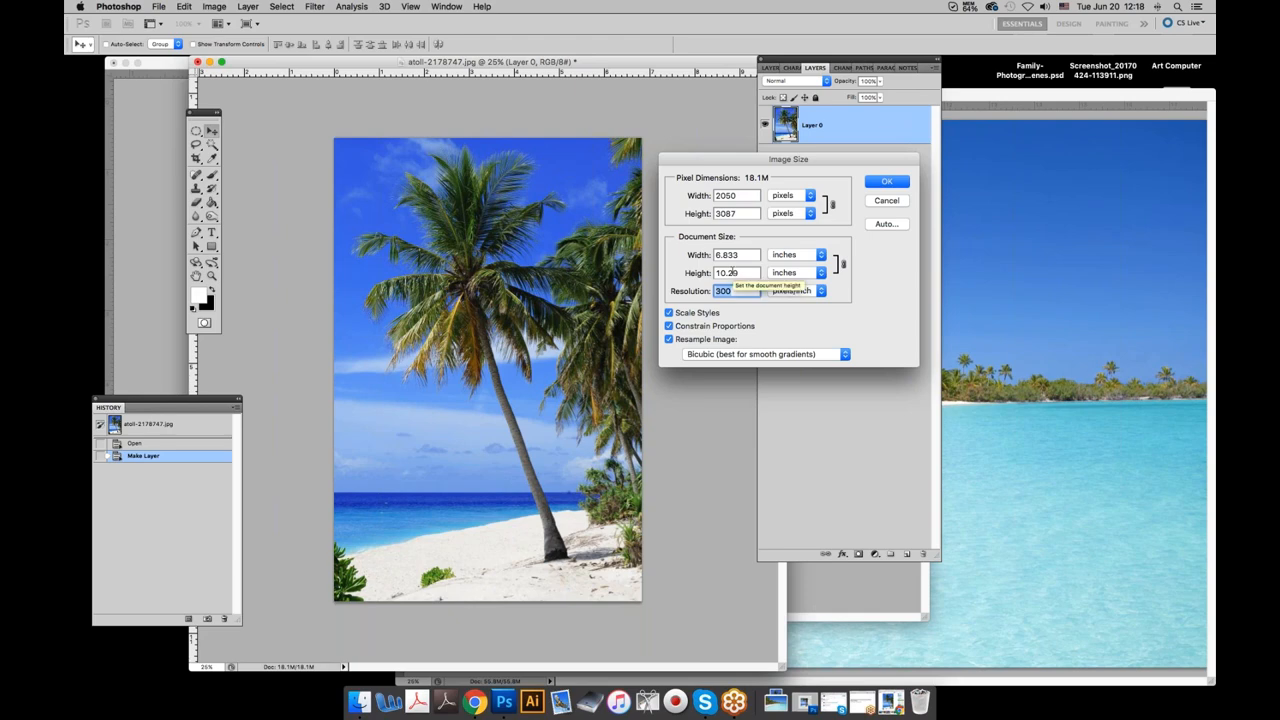
click(886, 201)
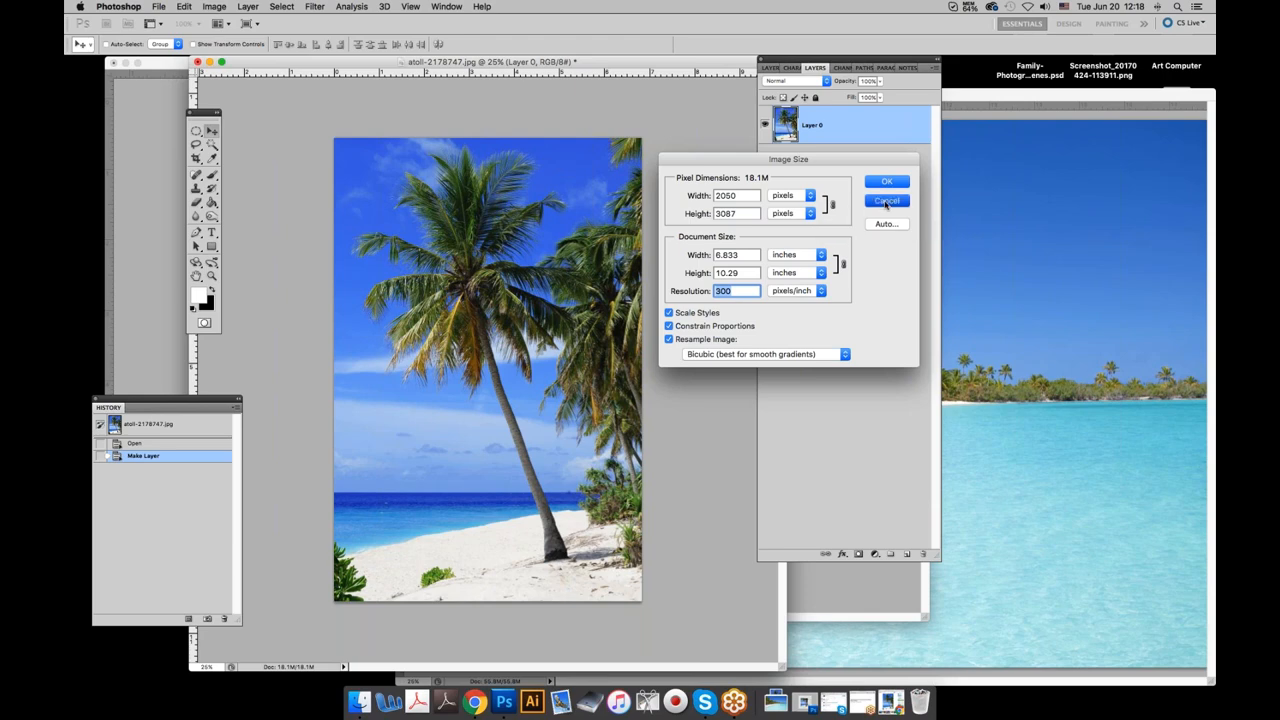
click(209, 62)
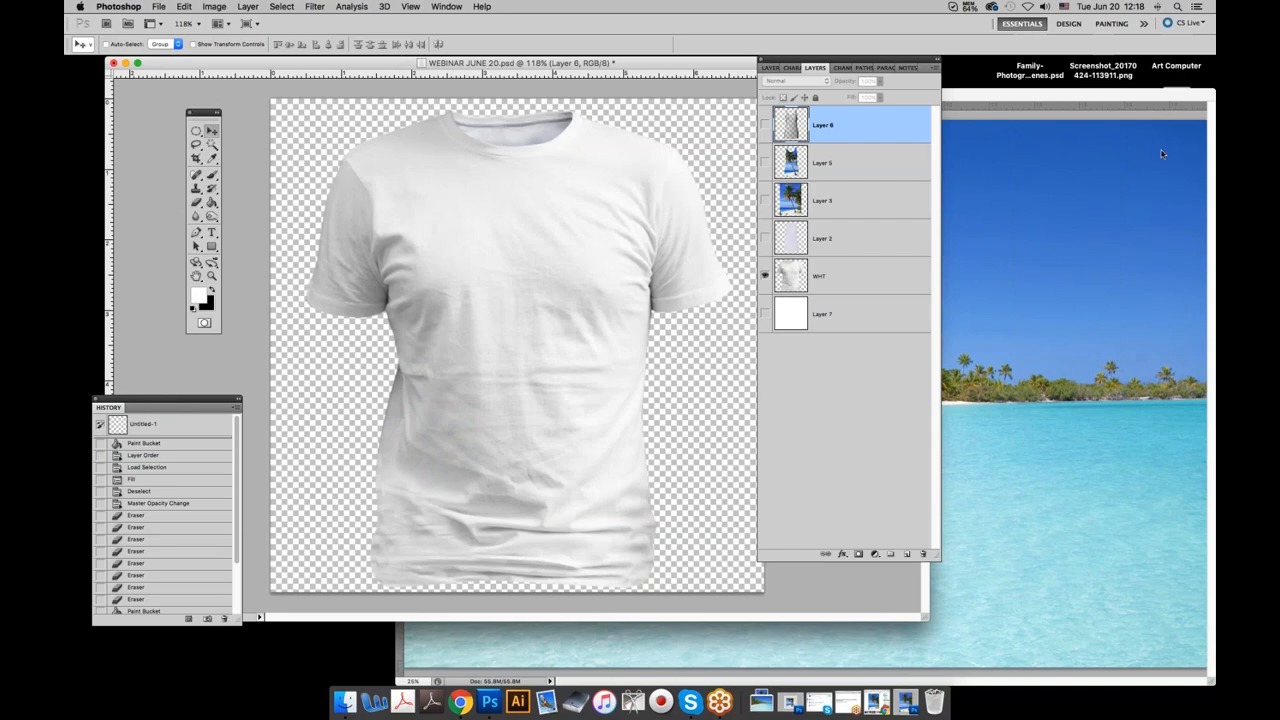
click(1164, 167)
click(859, 90)
click(987, 430)
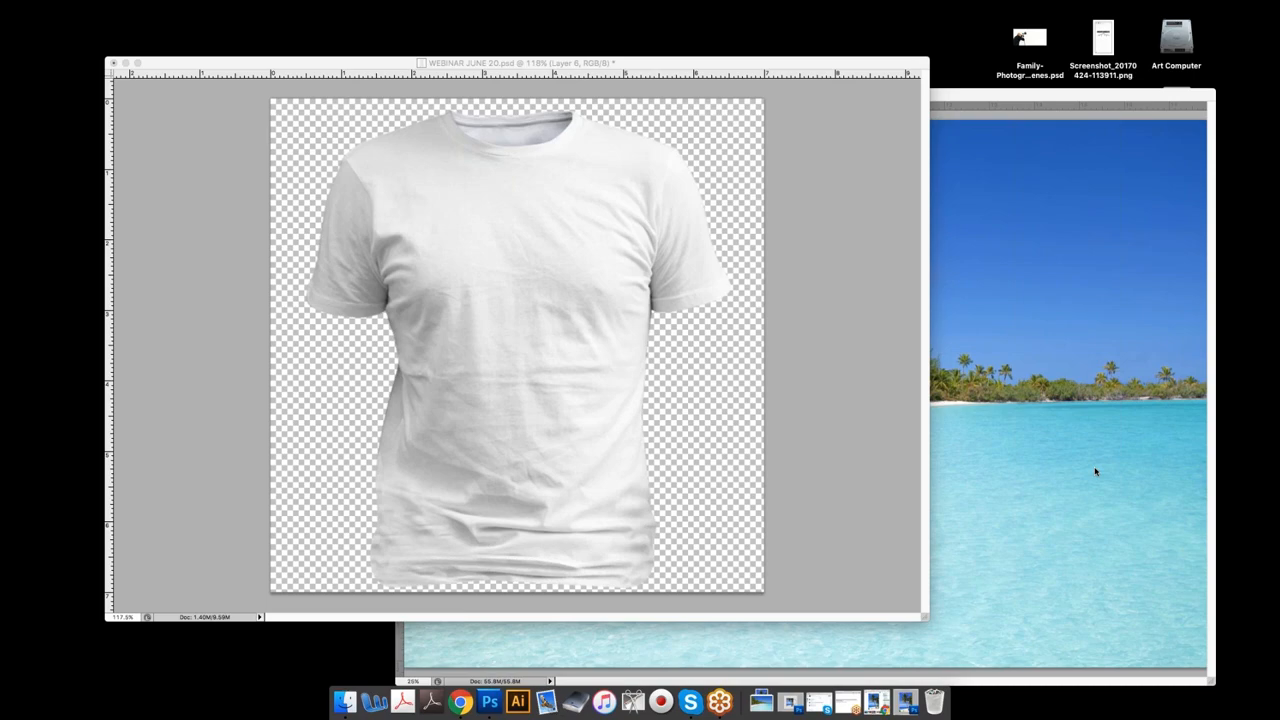
click(864, 446)
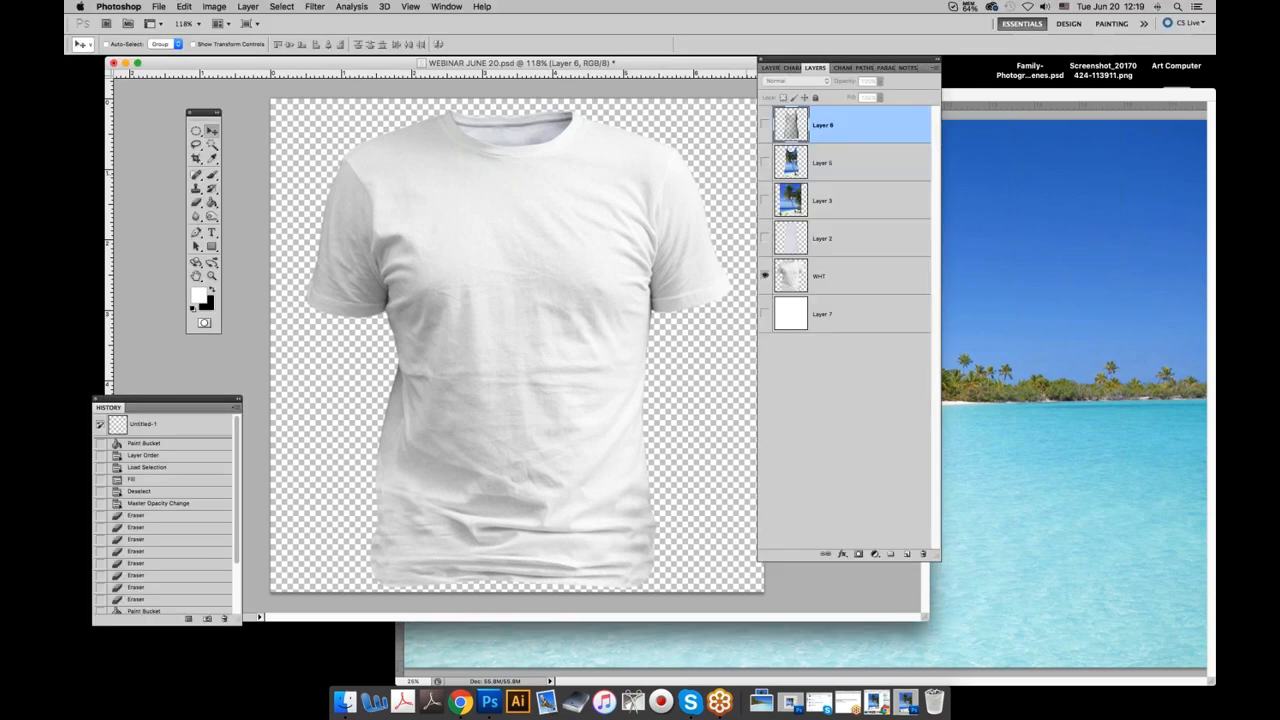
Show the palm photo on Layer 3 and the blank tank on Layer 2, and hide the WHT layer.
click(765, 200)
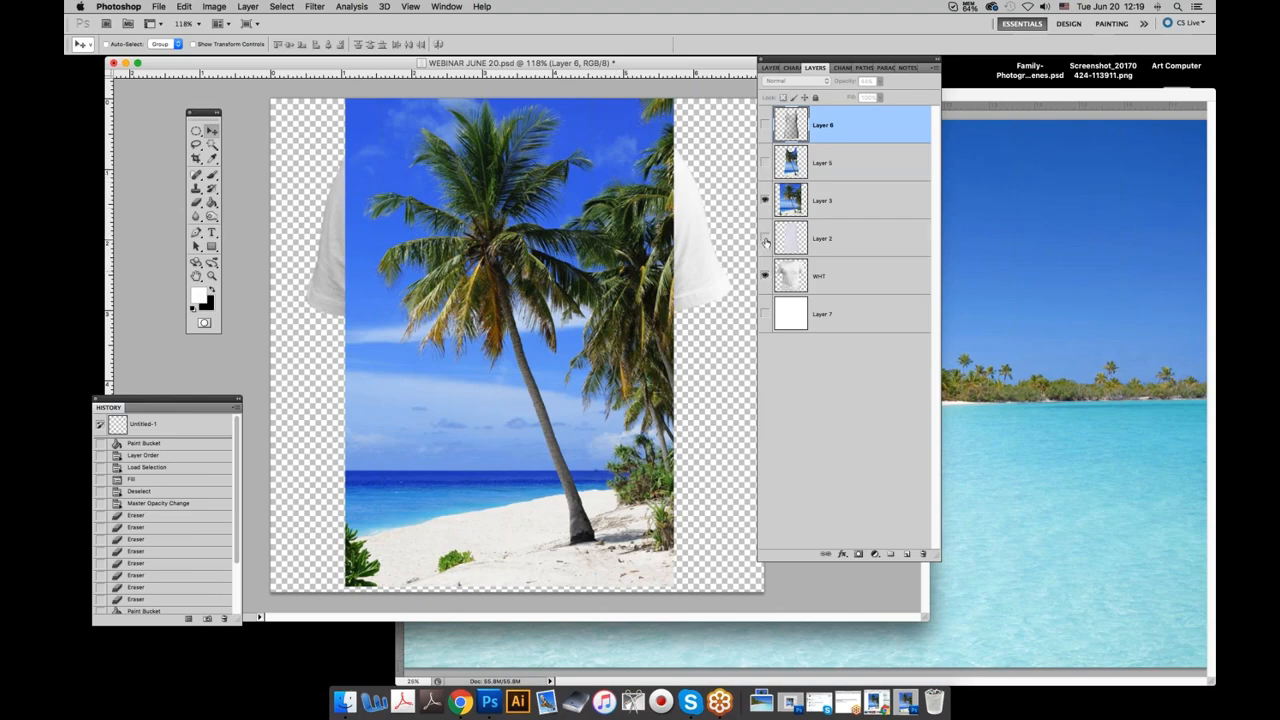
click(765, 276)
click(765, 240)
drag(833, 62, 780, 62)
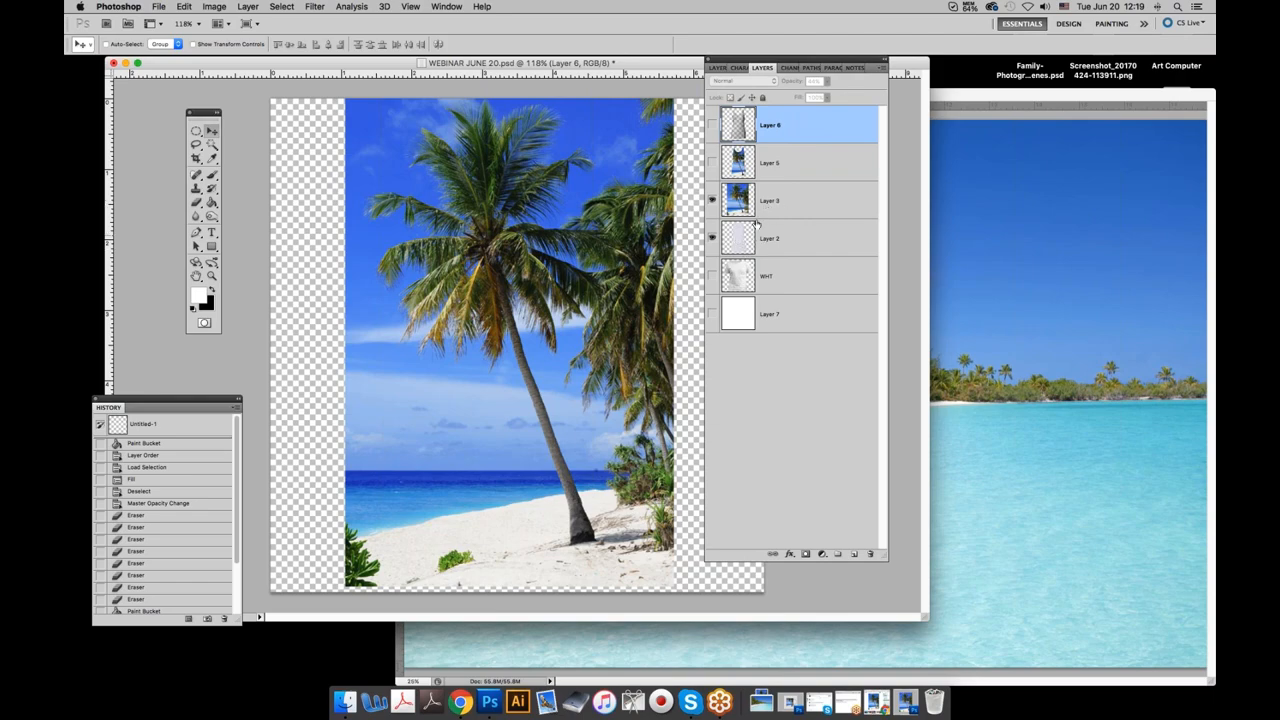
Lower the opacity of the palm photo, Layer 3, to 51%.
click(766, 201)
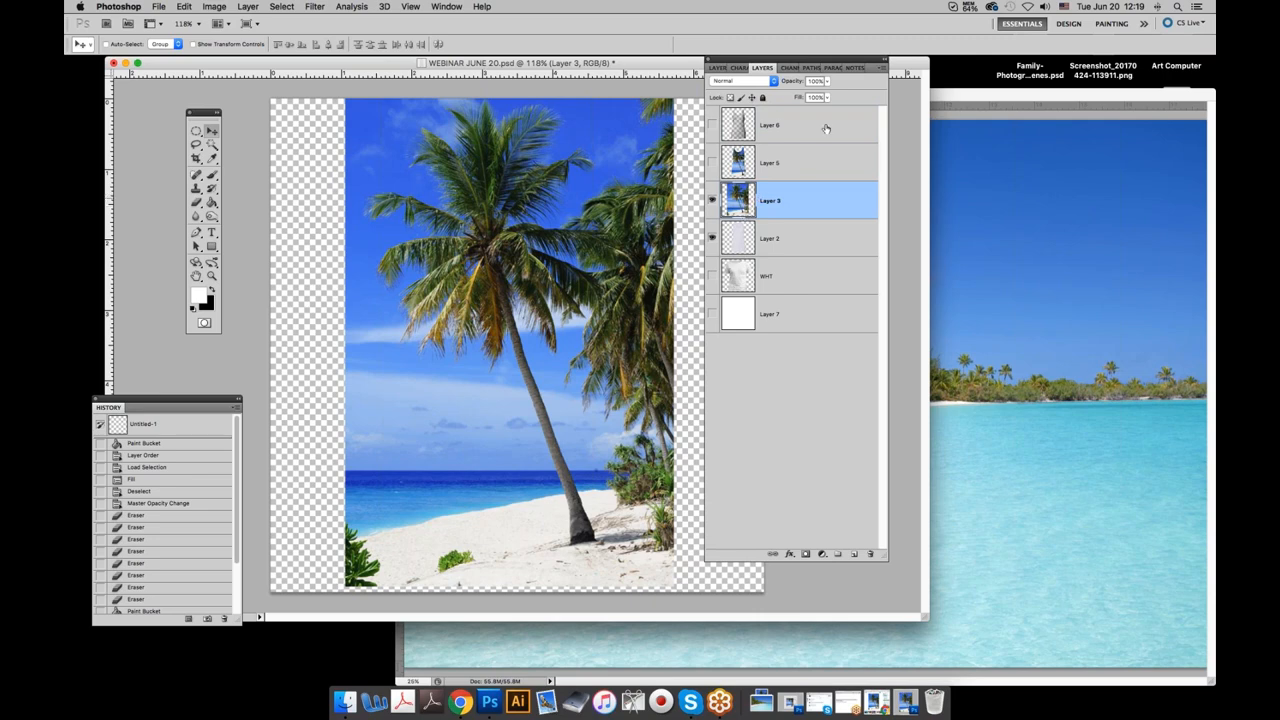
click(827, 82)
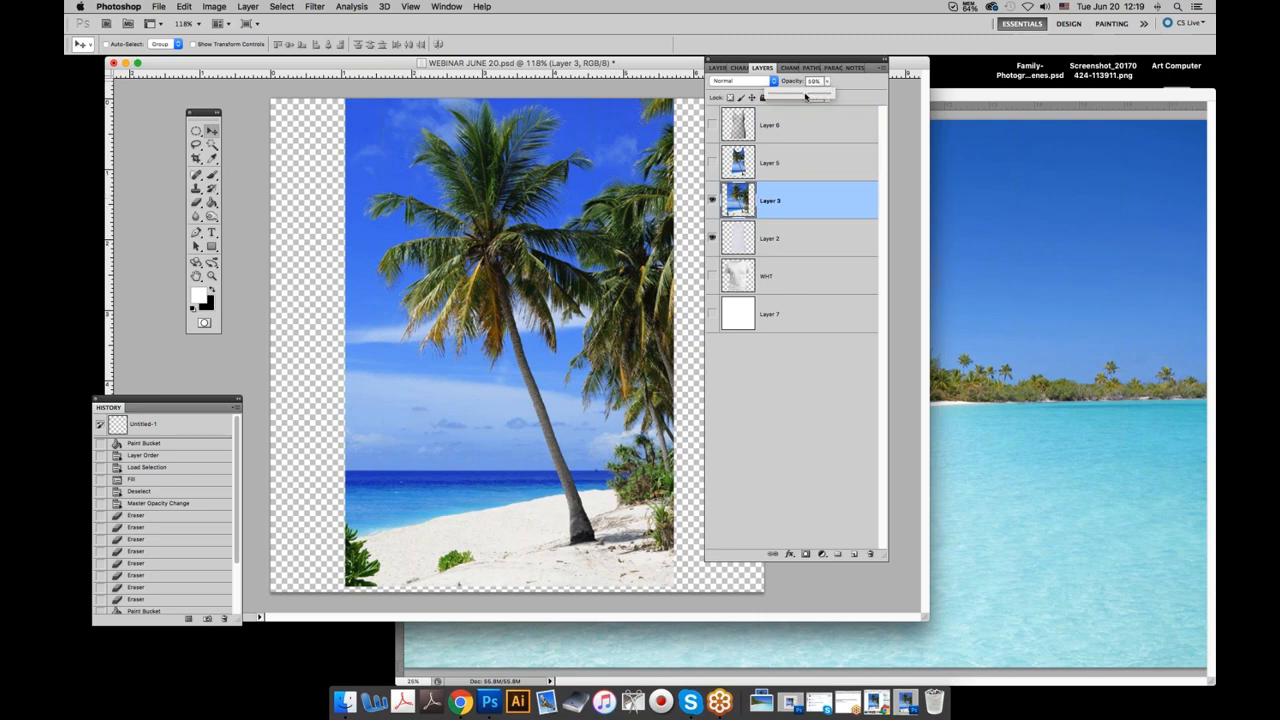
click(806, 96)
drag(806, 96, 800, 96)
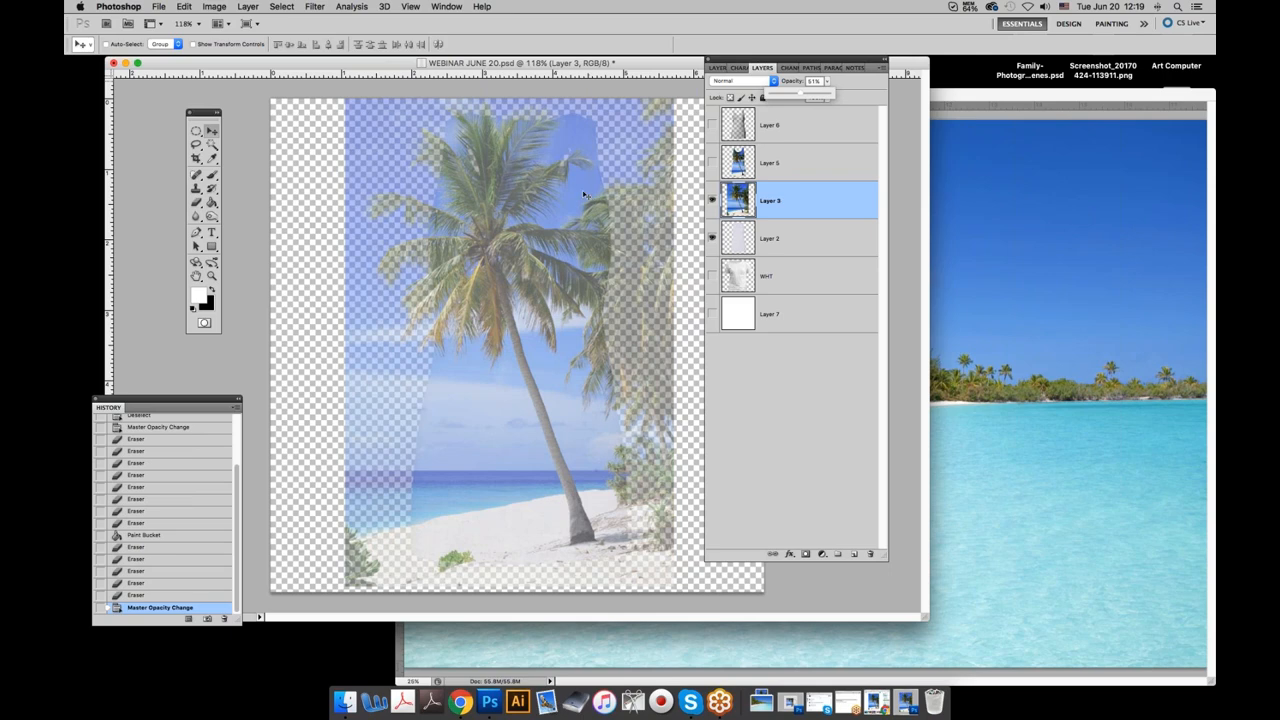
Shift the Layer 3 palm photo slightly right and down, scale it proportionally to about 92%, and nudge it left over the tank.
click(203, 131)
drag(483, 232, 512, 231)
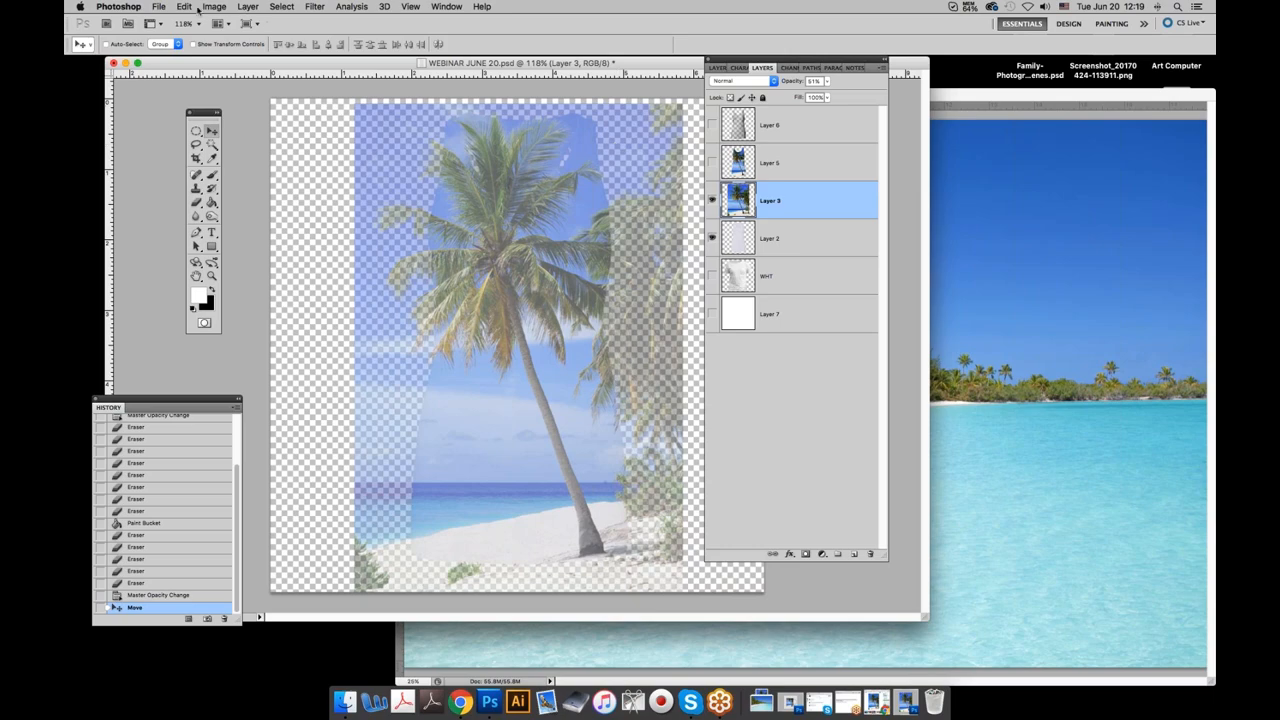
click(185, 7)
click(213, 260)
drag(352, 101, 385, 141)
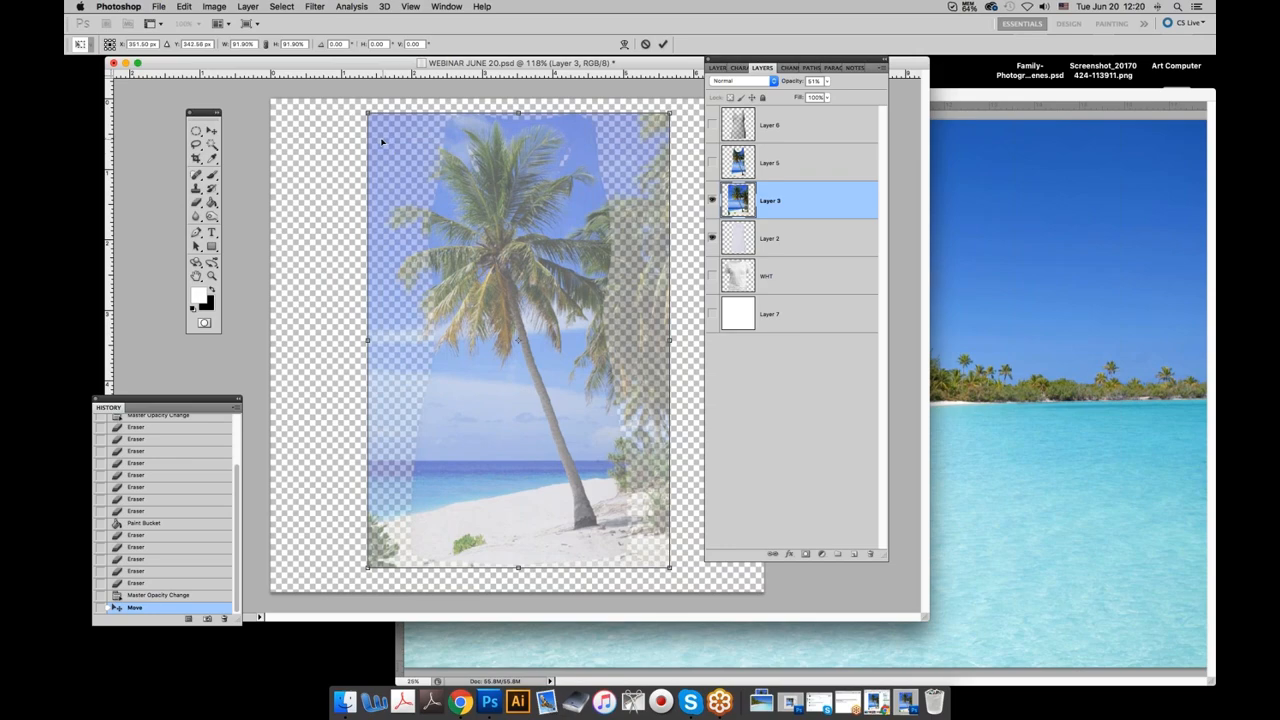
key(Left)
key(Left)
key(Left)
key(Left)
key(Left)
key(Left)
key(Left)
key(Left)
key(Left)
key(Left)
key(Left)
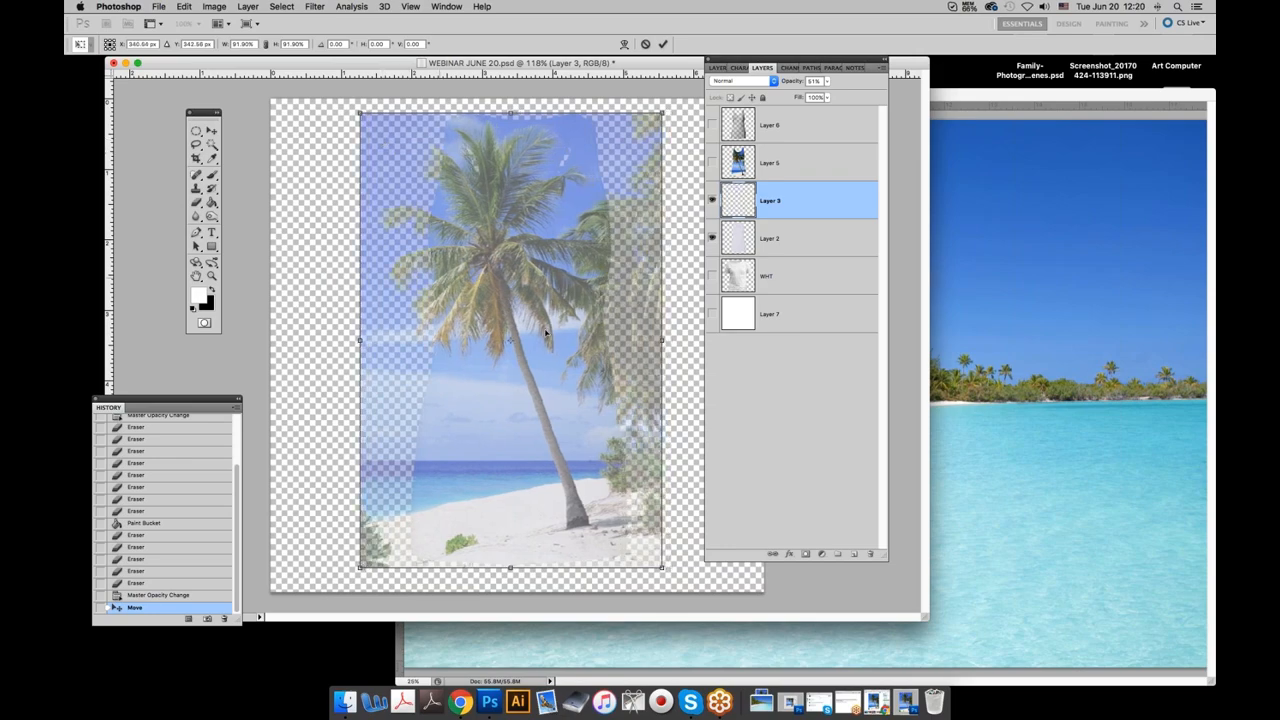
Rescale the palm photo to about 93.4%, reposition it so both palms cover the tank, and apply the transform.
drag(662, 568, 634, 524)
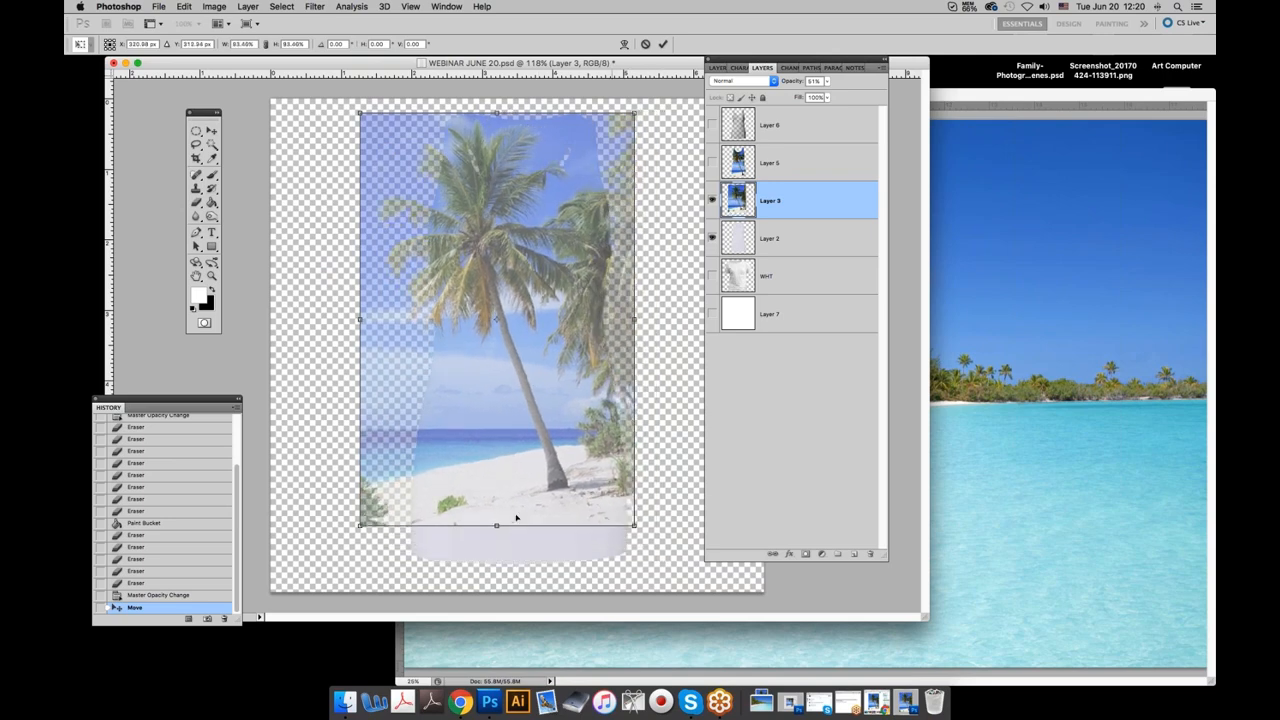
mouse_move(504, 370)
mouse_down()
mouse_move(514, 392)
mouse_move(513, 370)
mouse_up()
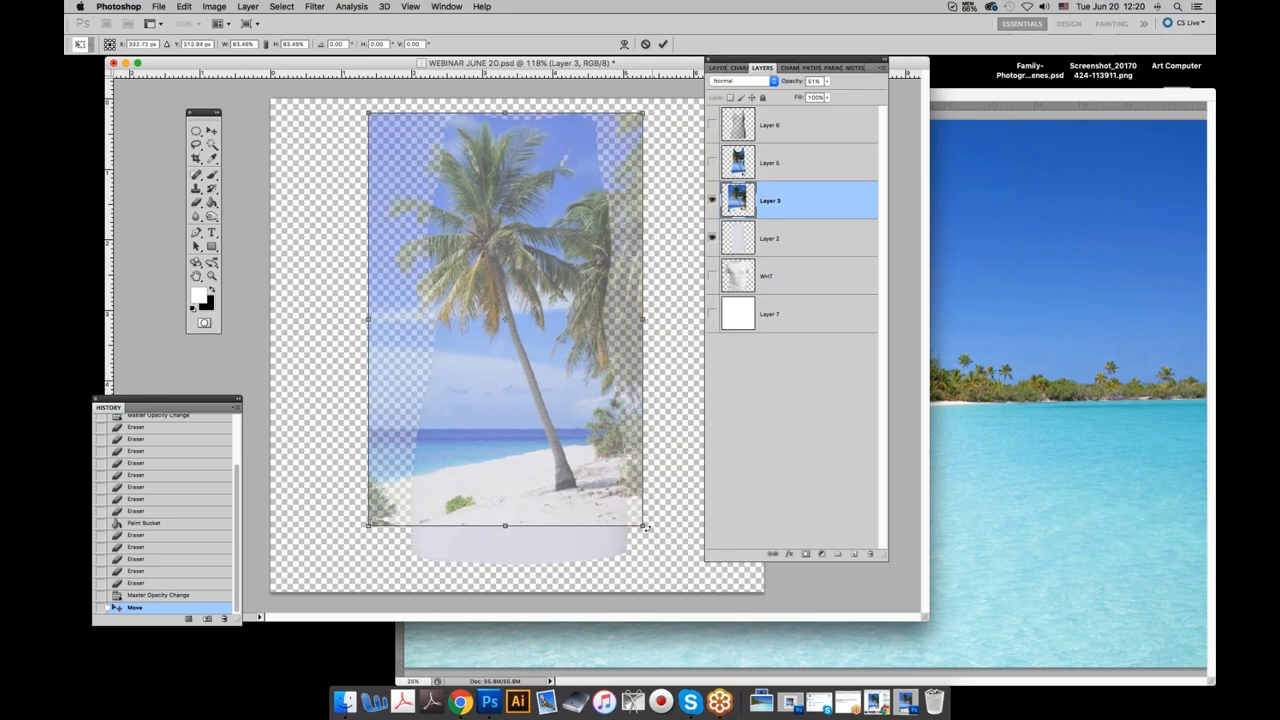
drag(643, 524, 614, 561)
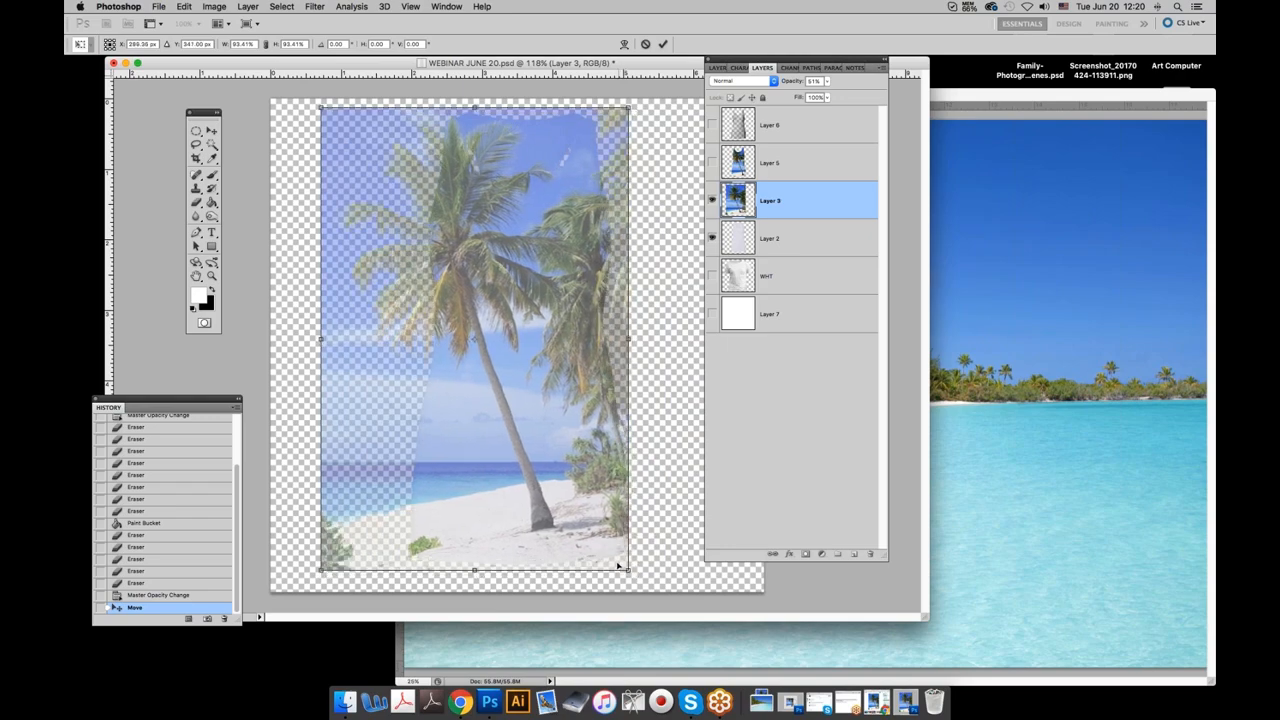
click(664, 44)
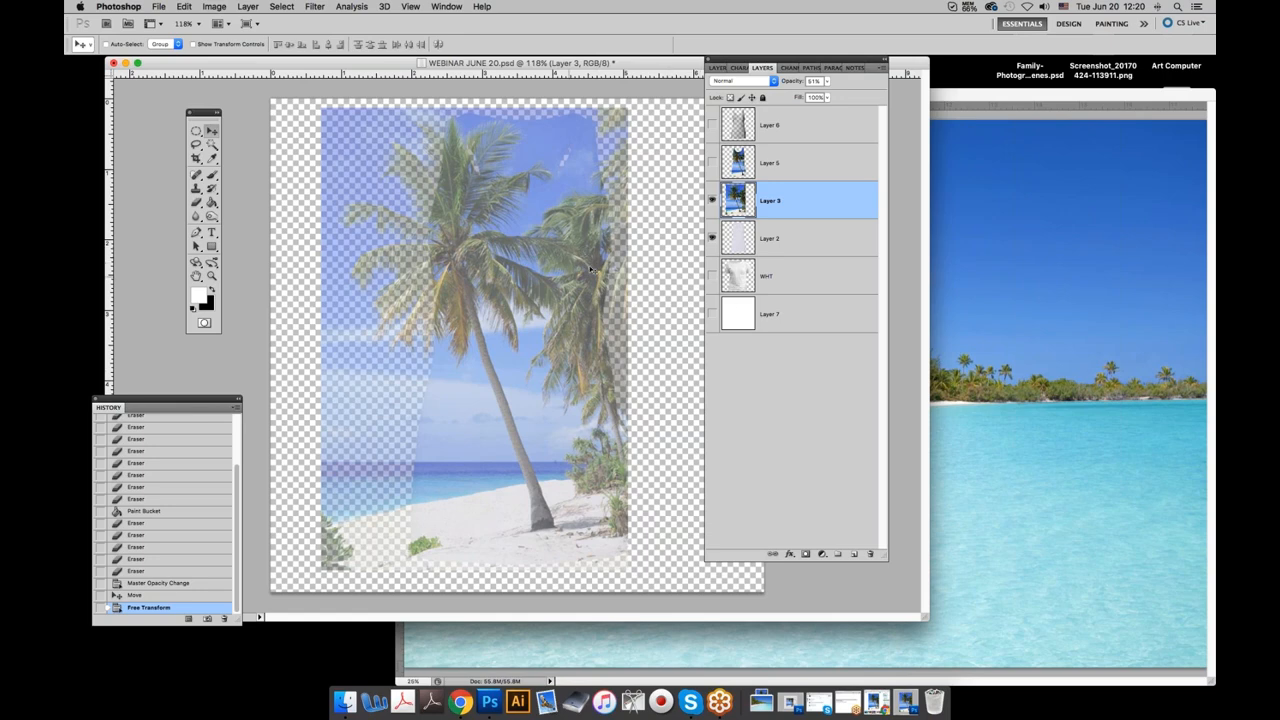
super+click(737, 240)
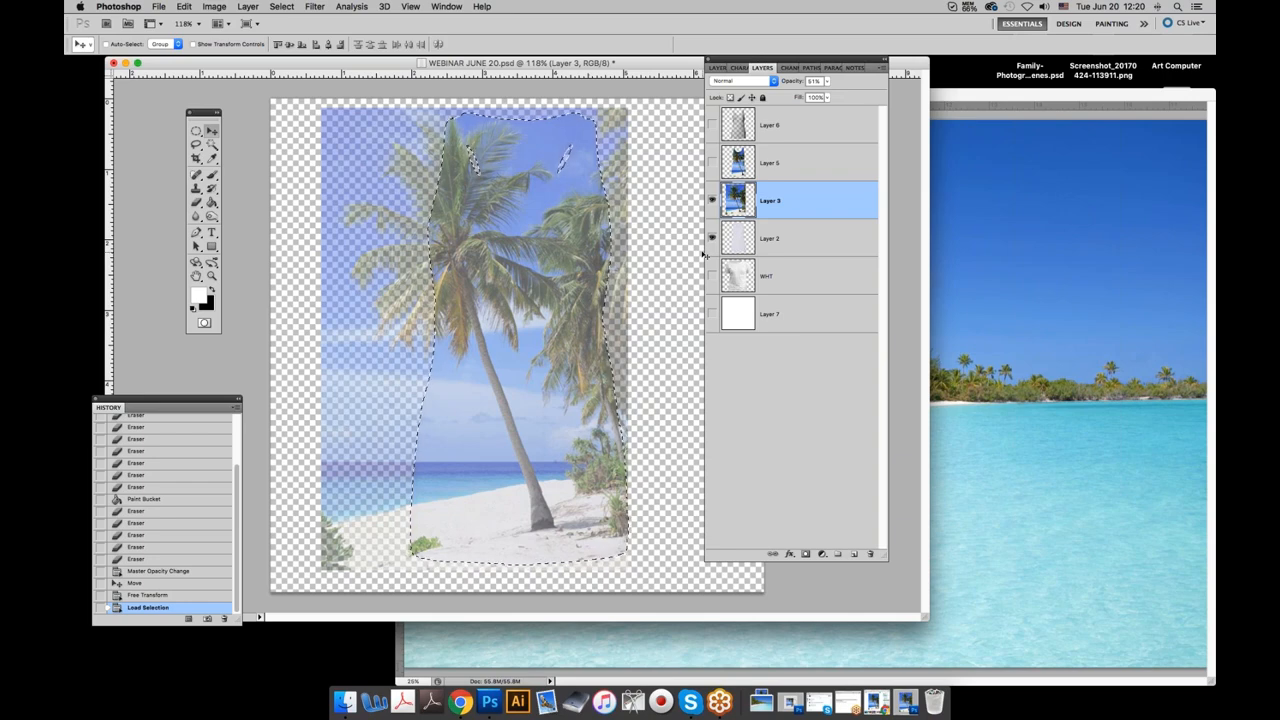
click(281, 6)
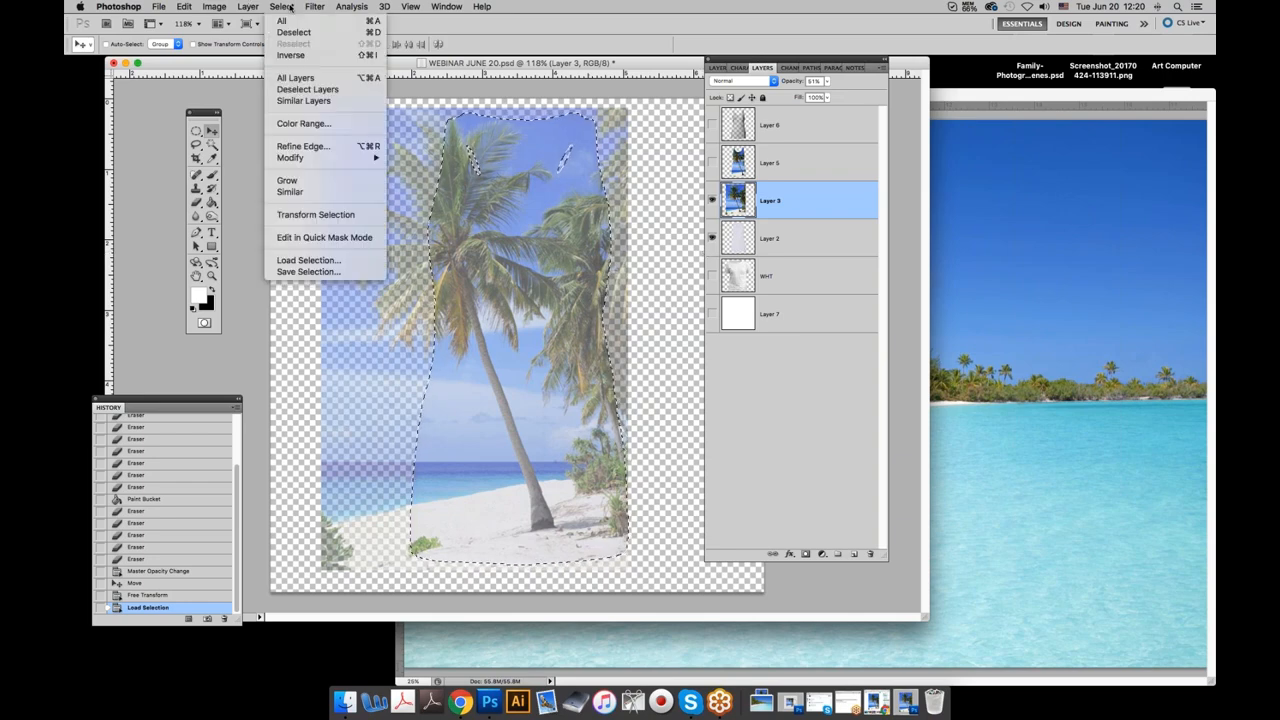
click(294, 32)
Load the saved FLOWY TANK channel as a new selection over the palm photo and deselect it again.
click(282, 7)
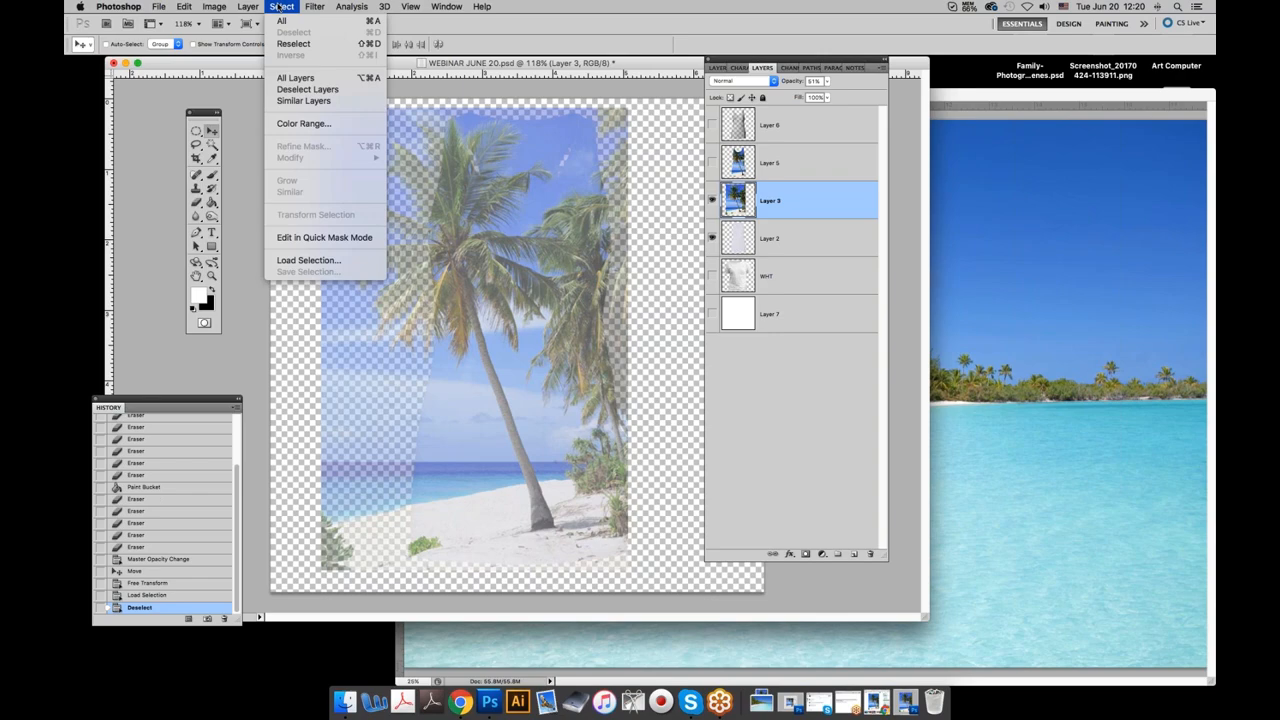
click(306, 260)
click(572, 295)
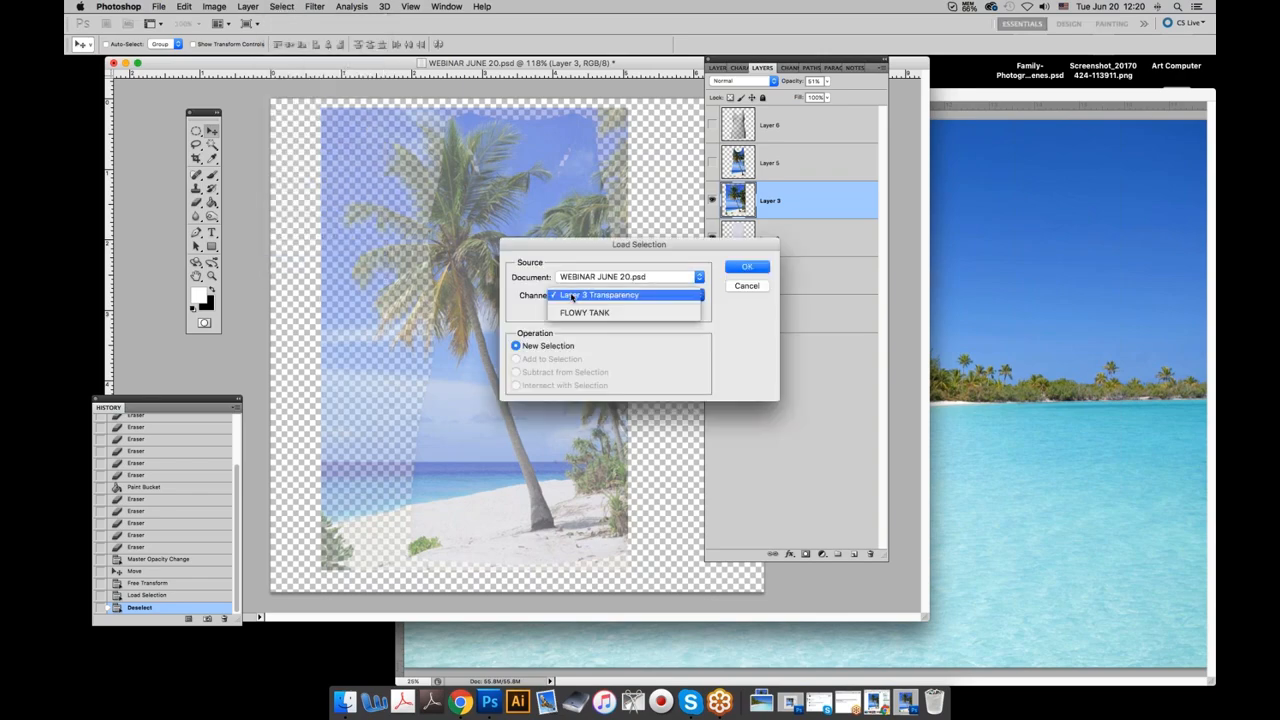
click(600, 309)
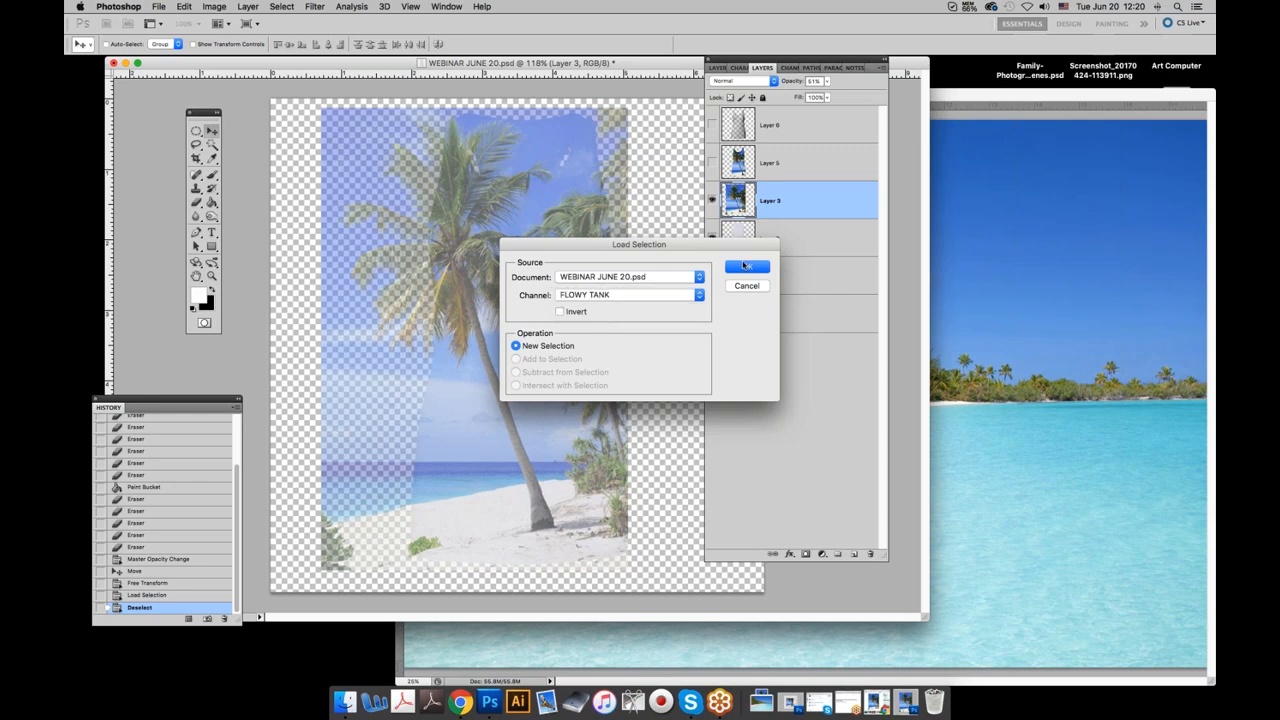
click(746, 266)
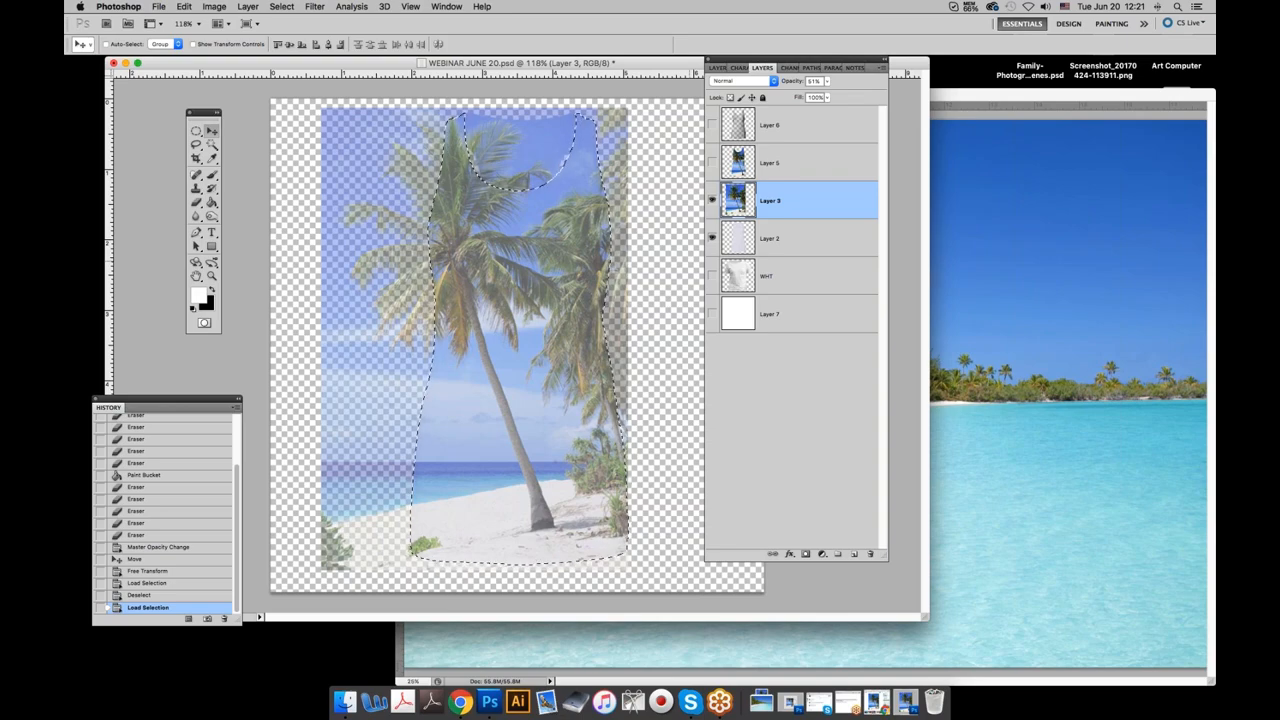
click(278, 6)
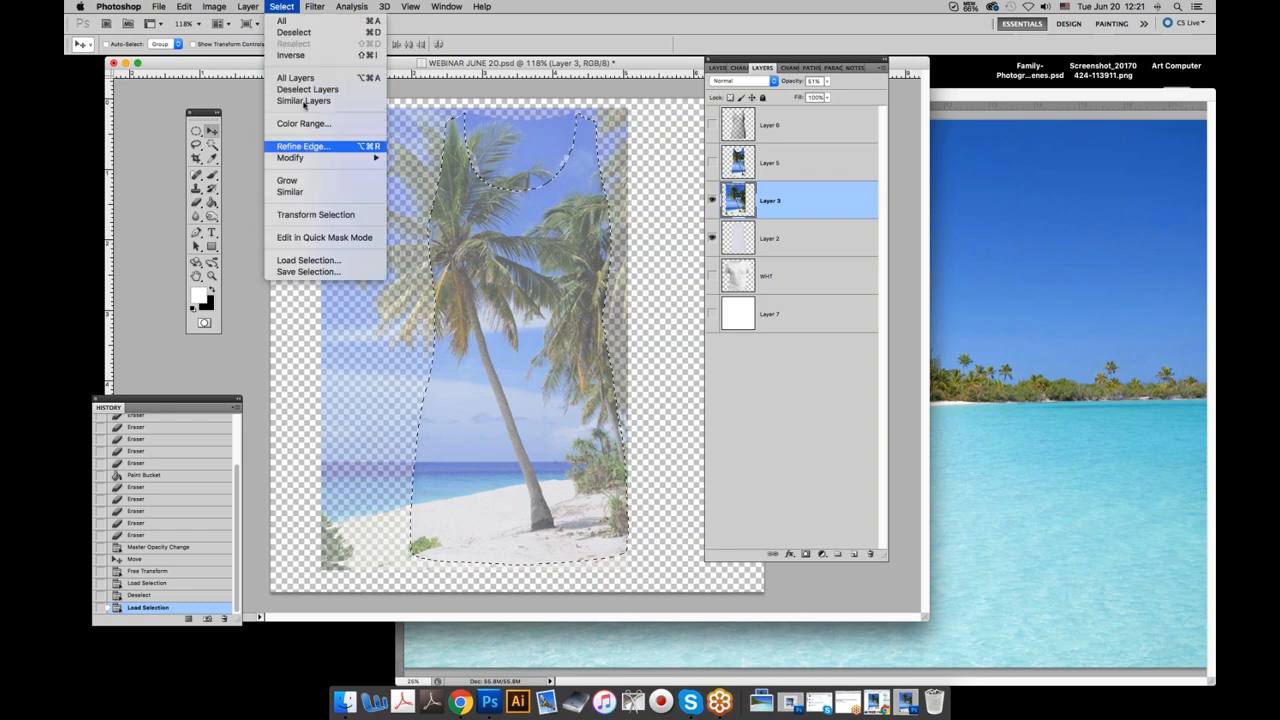
click(299, 33)
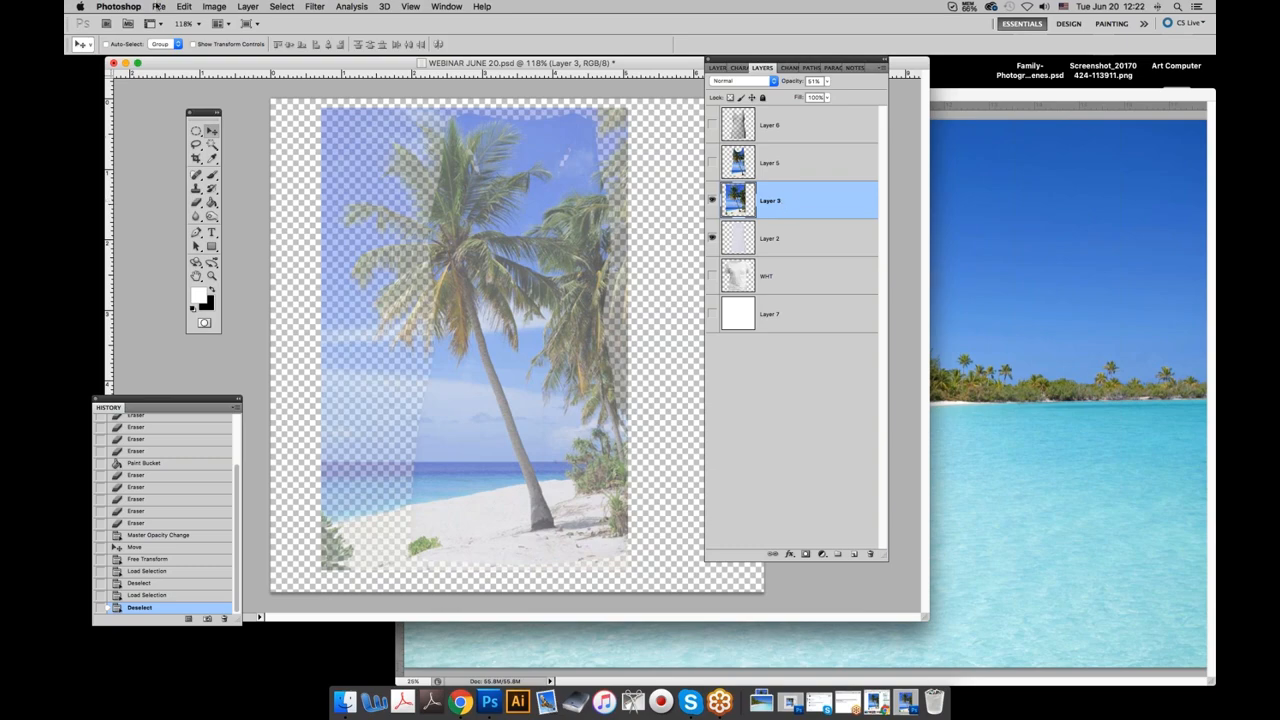
click(184, 8)
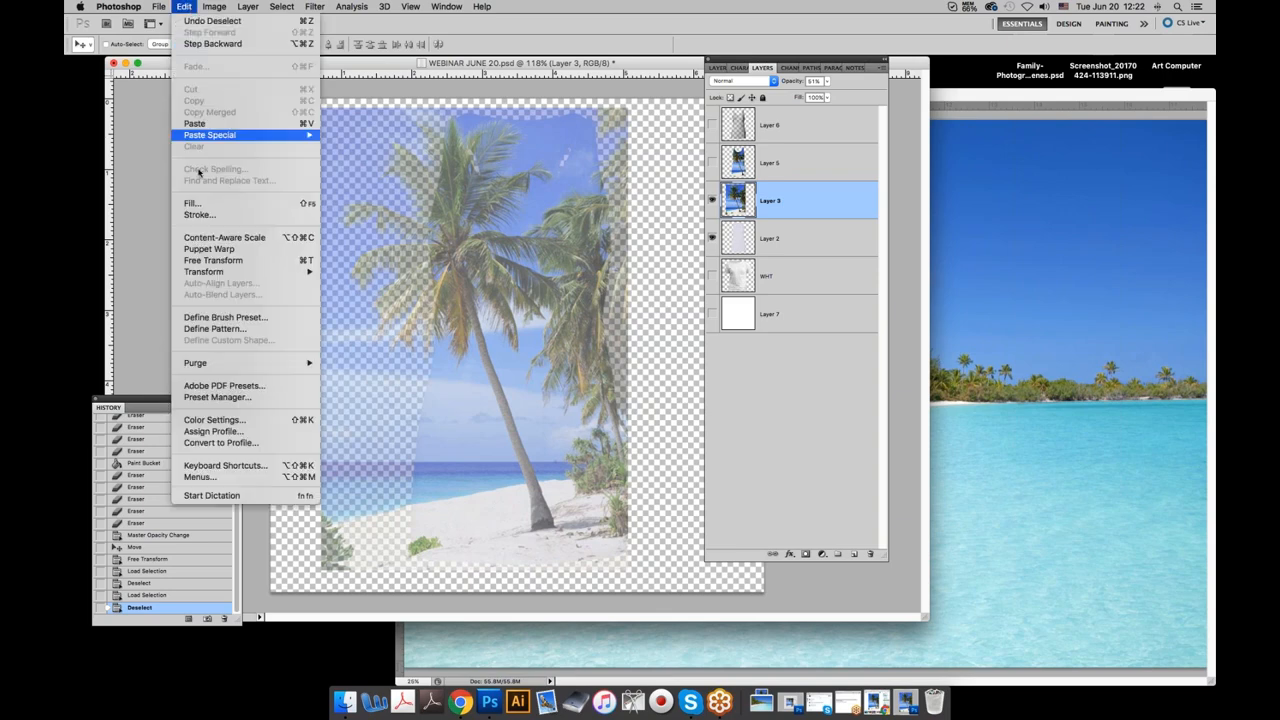
click(208, 260)
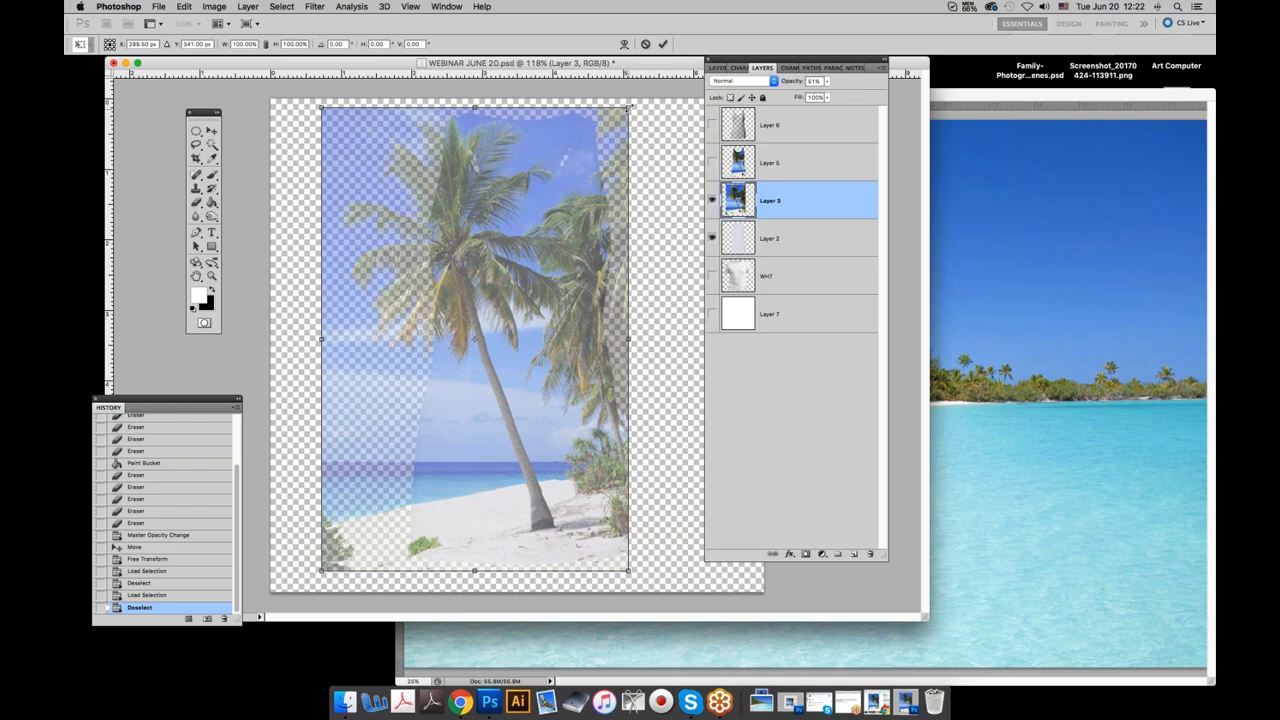
drag(629, 109, 632, 99)
drag(615, 148, 650, 113)
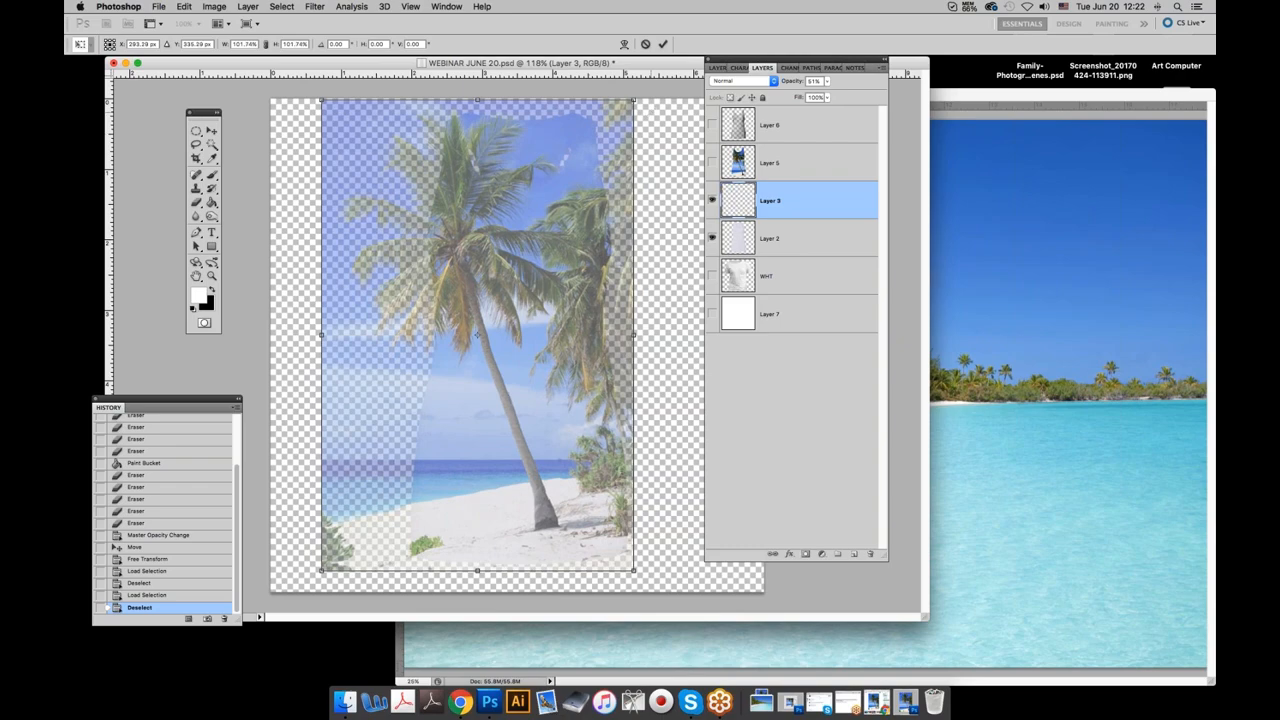
drag(636, 335, 647, 335)
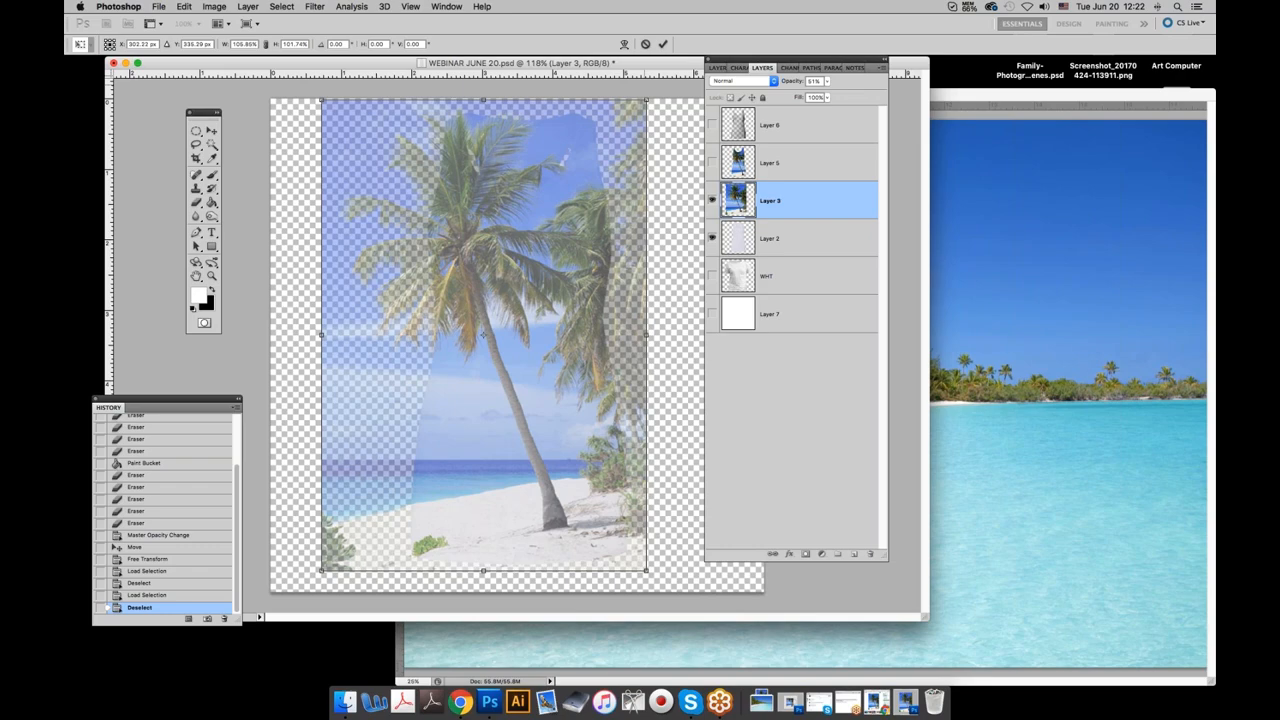
click(646, 46)
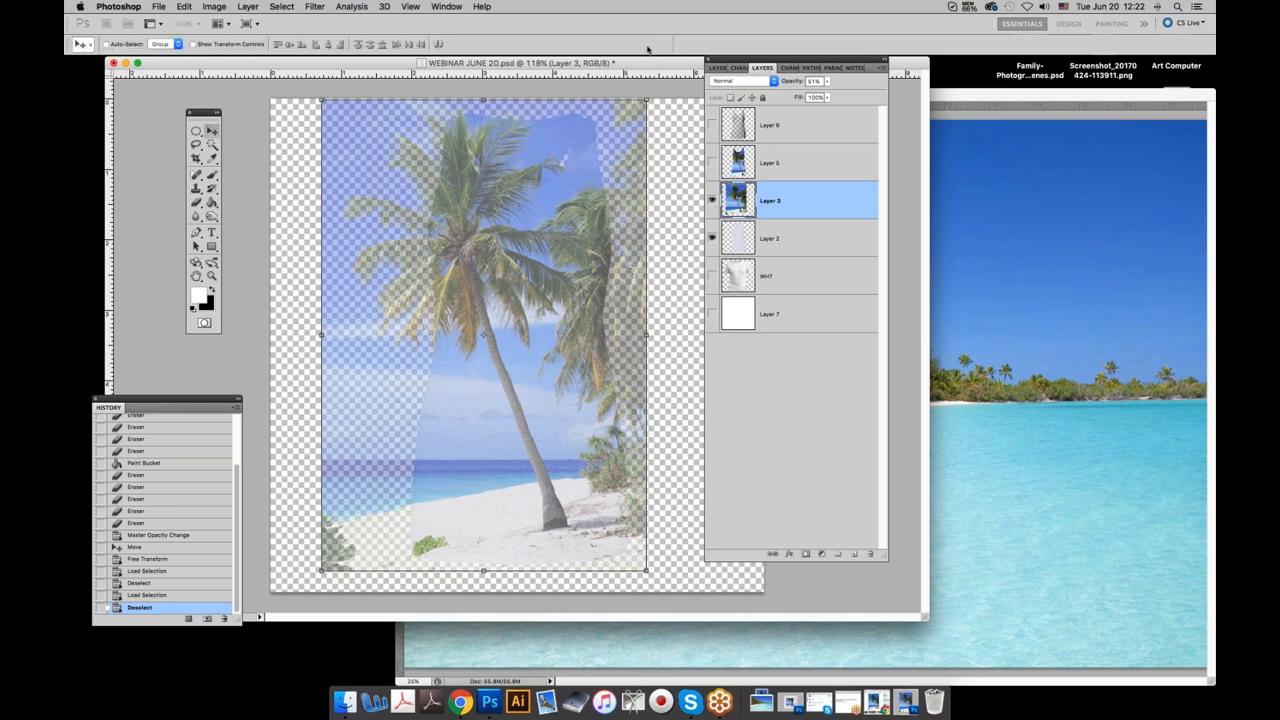
Scale the Layer 3 palm photo proportionally to about 102.8% from its upper-left corner and apply the transform.
click(185, 6)
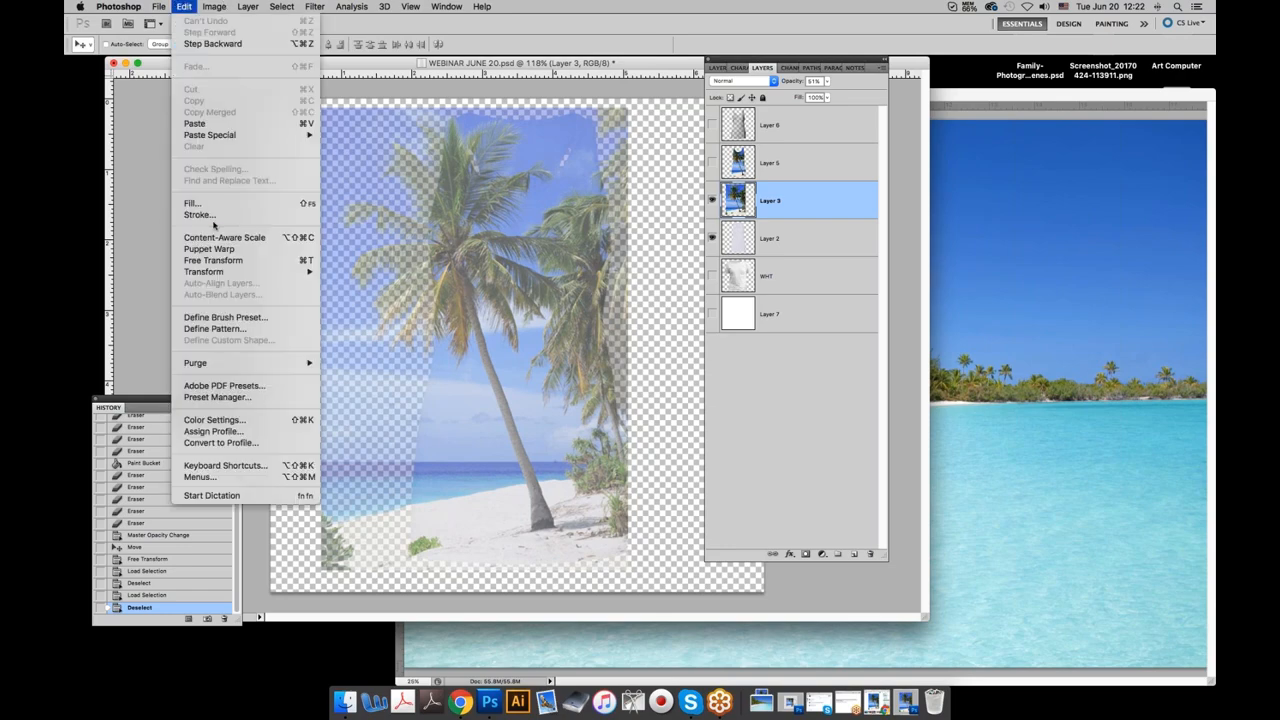
click(211, 261)
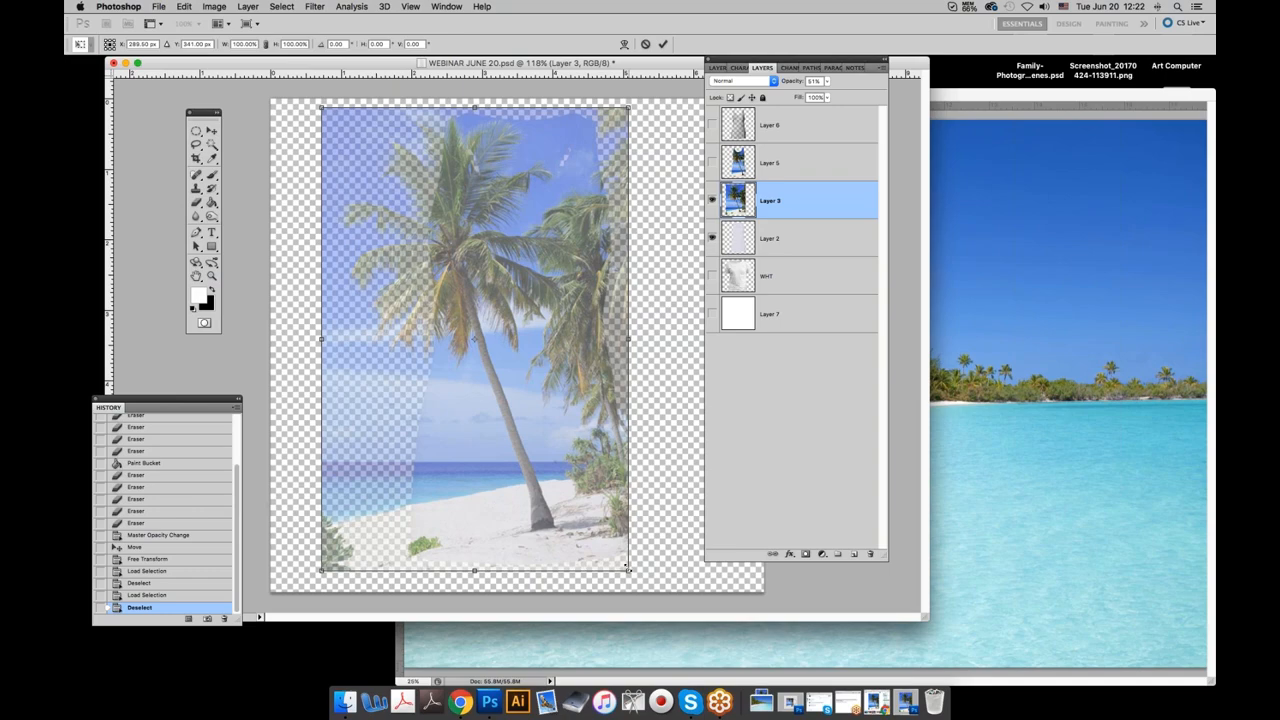
drag(627, 568, 663, 574)
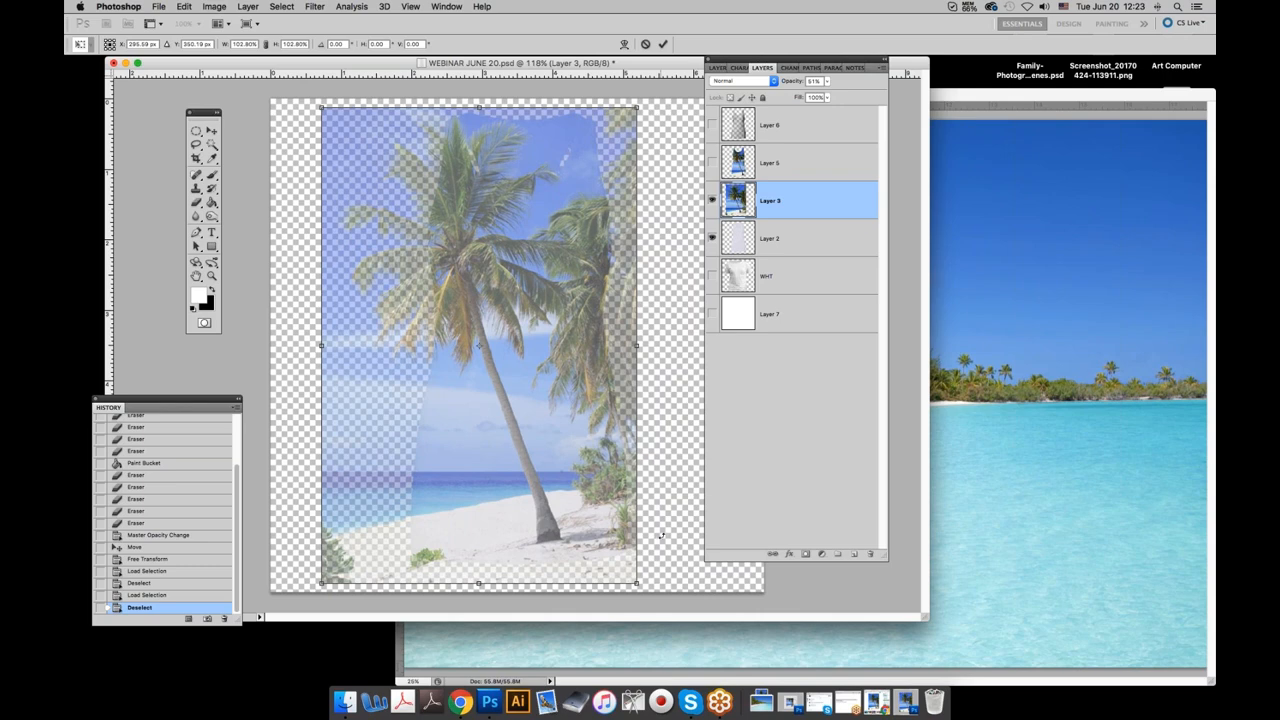
click(663, 44)
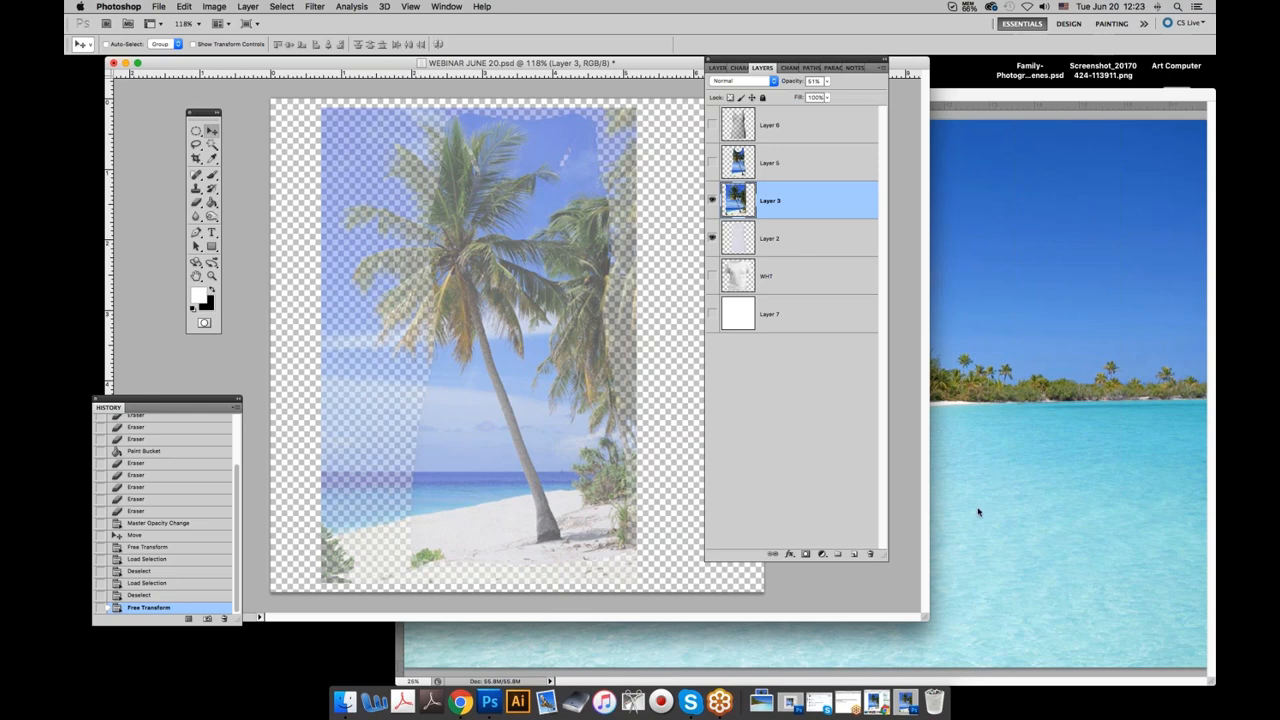
click(958, 451)
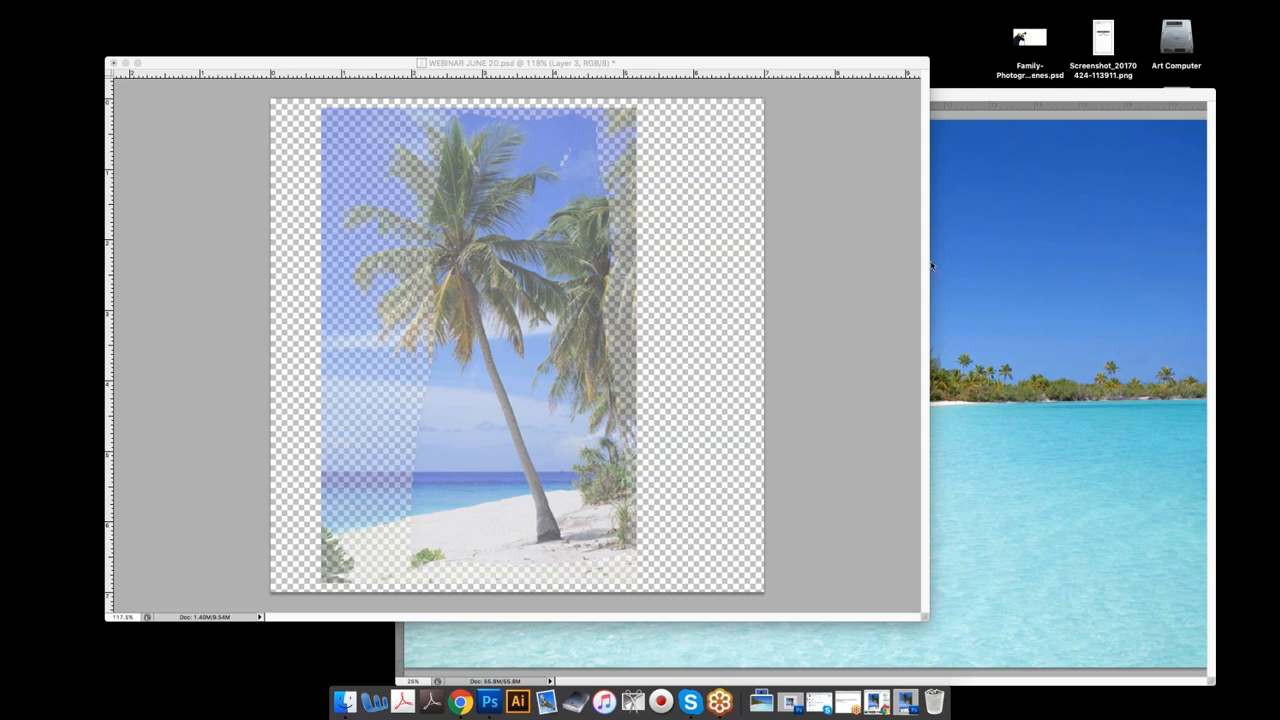
click(818, 330)
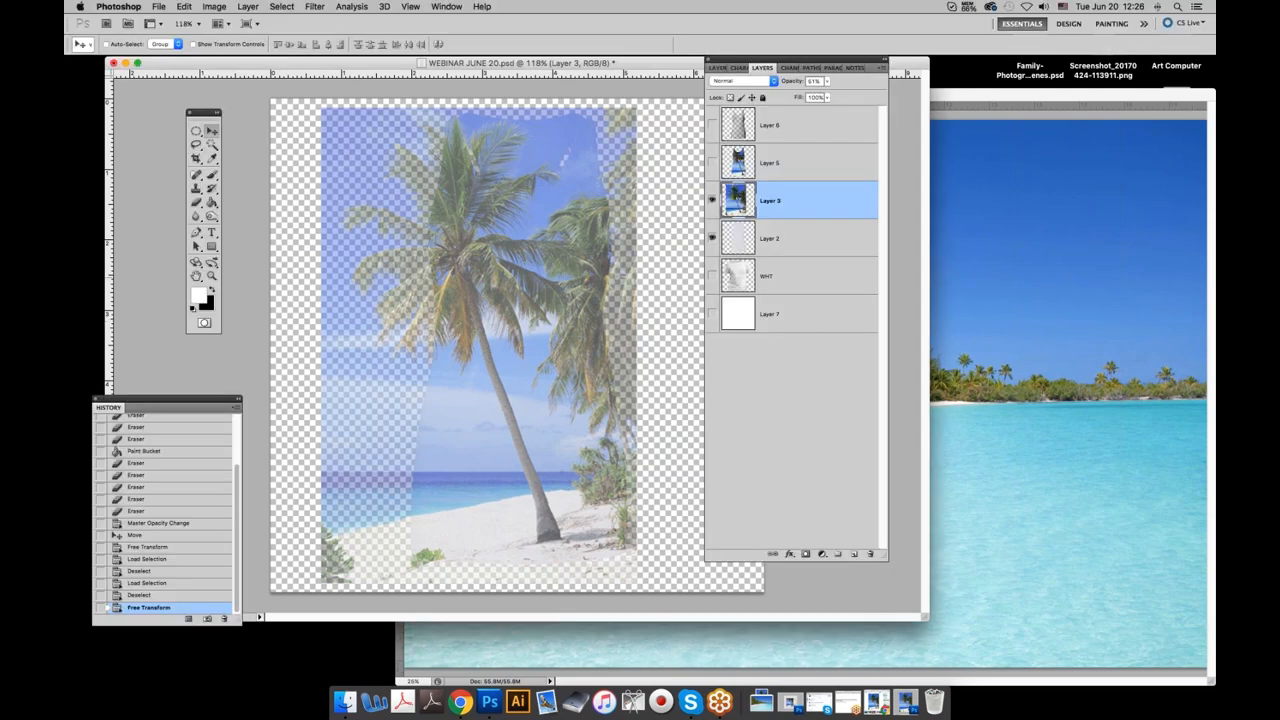
Show the WHT shirt instead of Layer 2 and shift the Layer 3 palm photo slightly left and down over it.
click(712, 238)
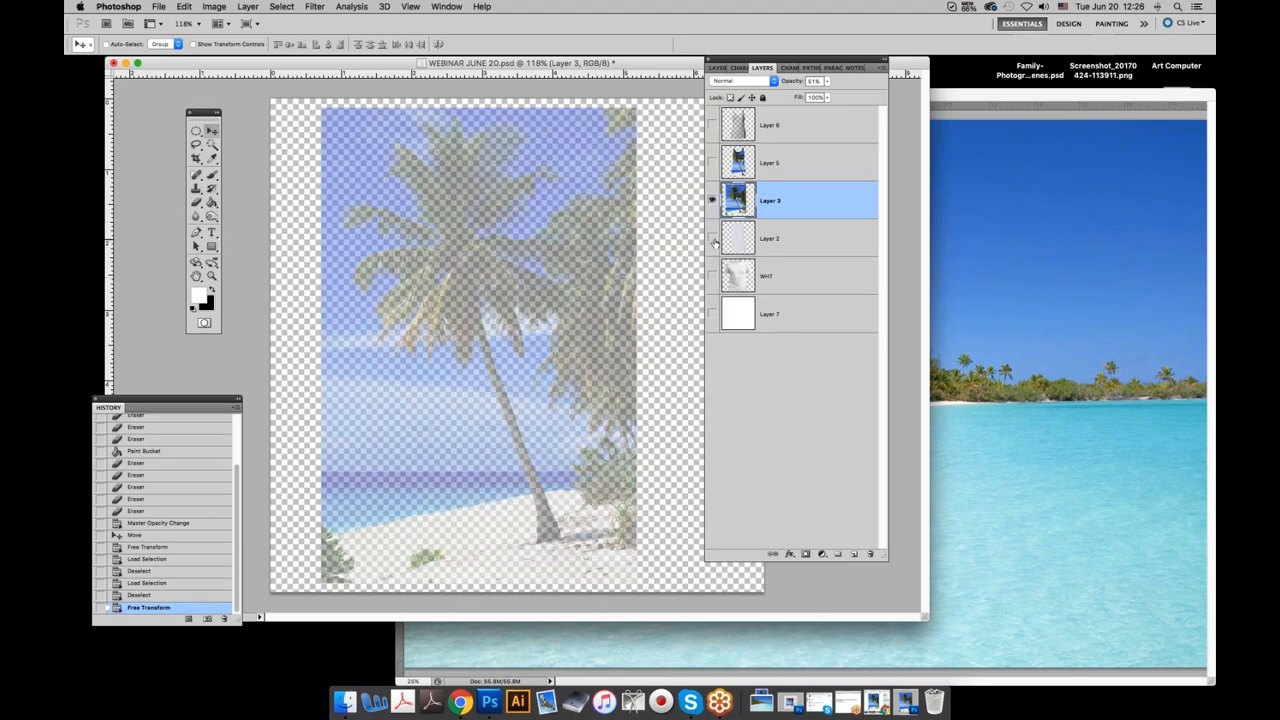
click(712, 276)
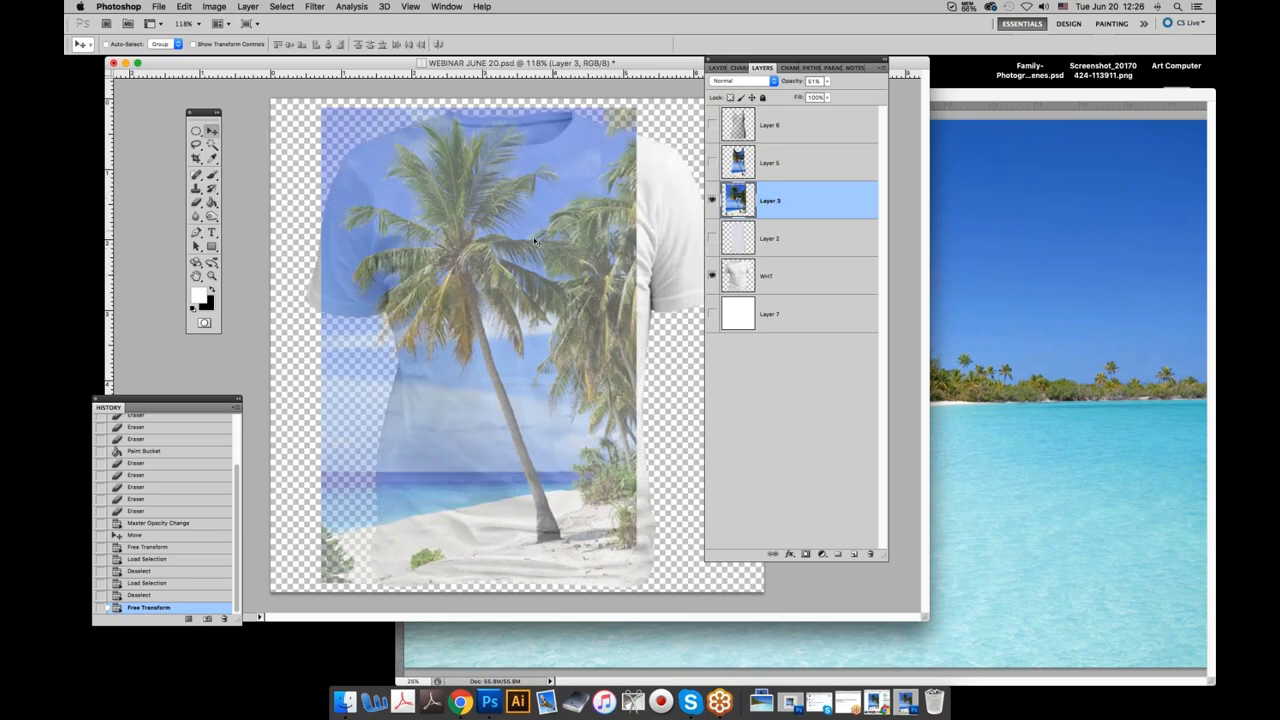
drag(535, 242, 512, 254)
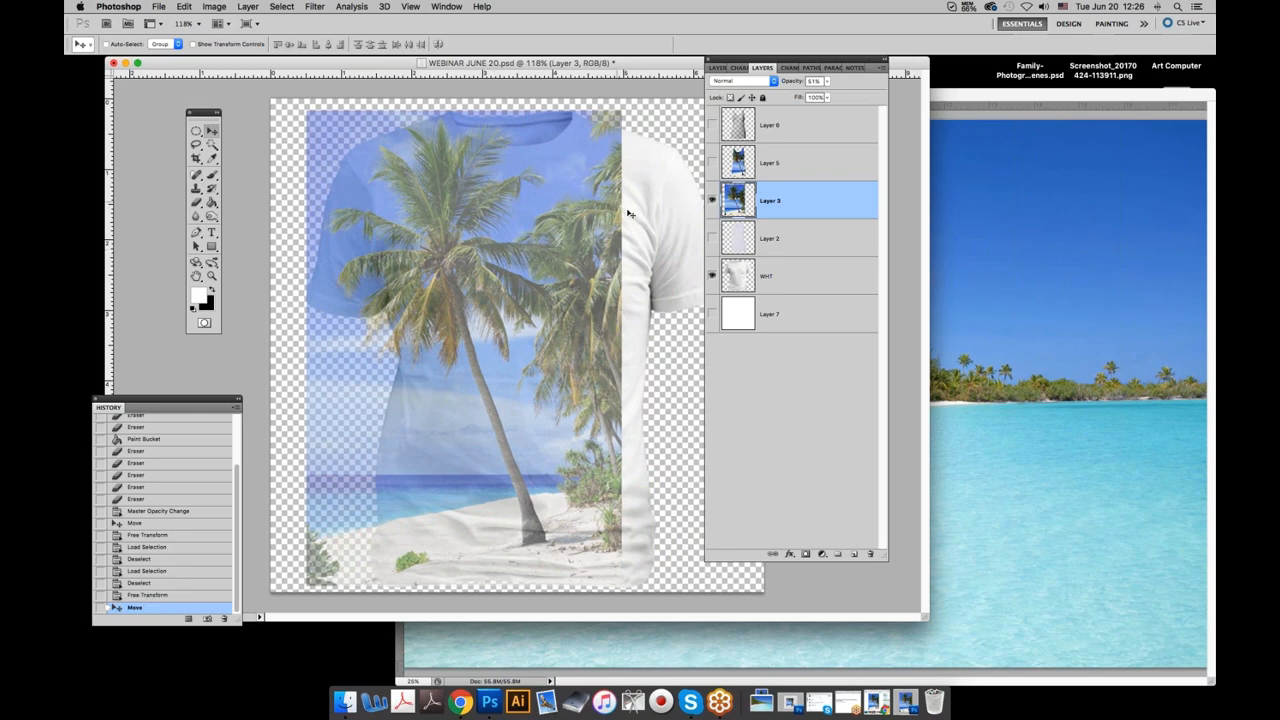
Scale the WHT shirt layer proportionally to about 86.8%, move it up and right within the canvas, and apply the transform.
click(785, 282)
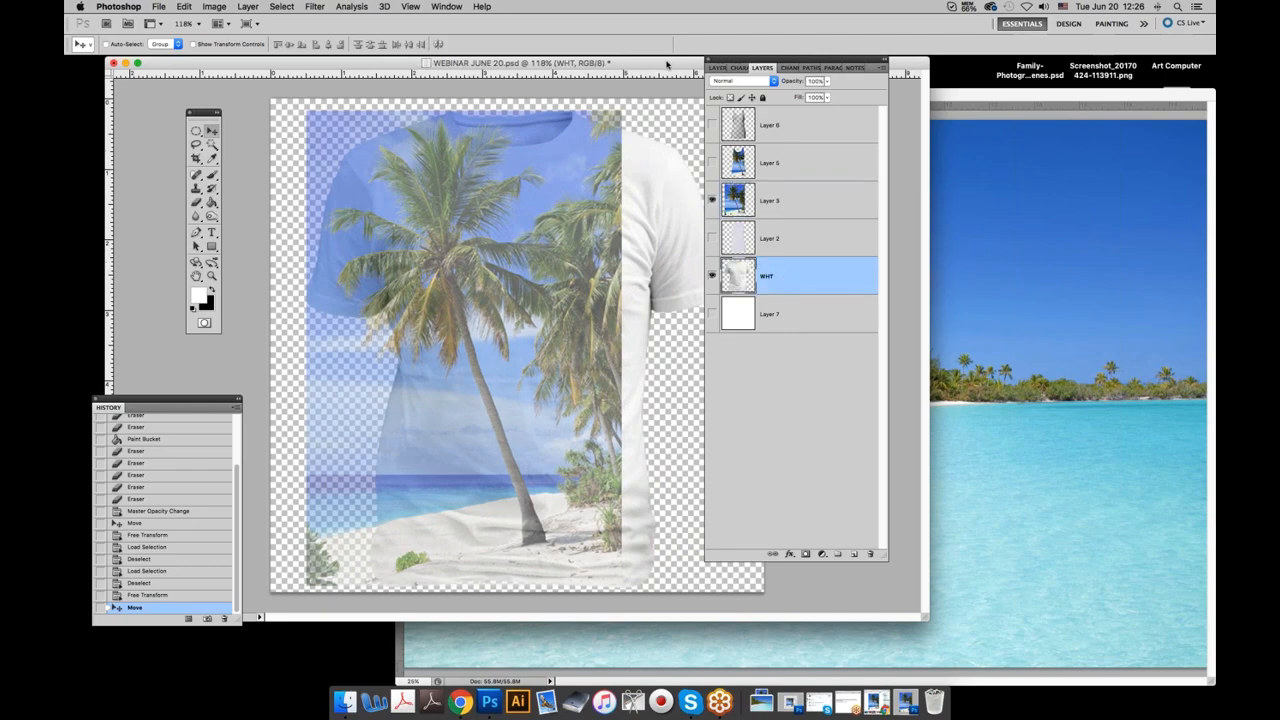
drag(667, 64, 614, 65)
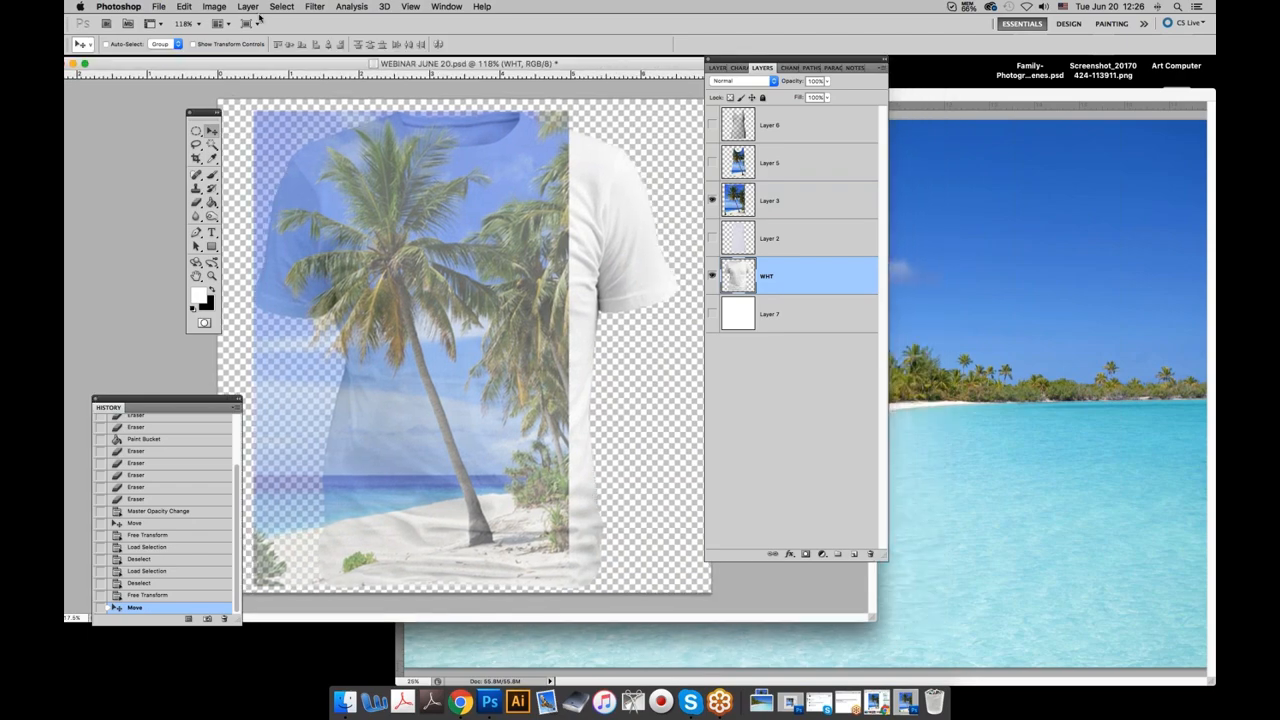
click(186, 8)
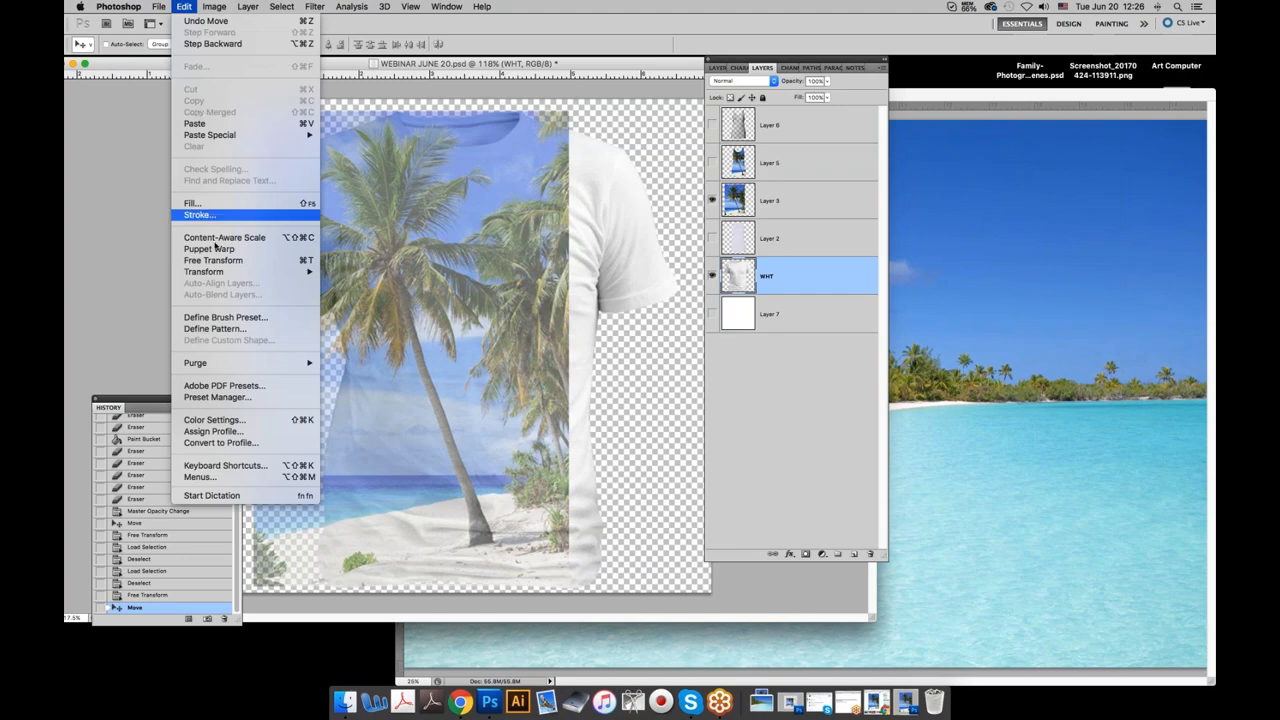
click(213, 260)
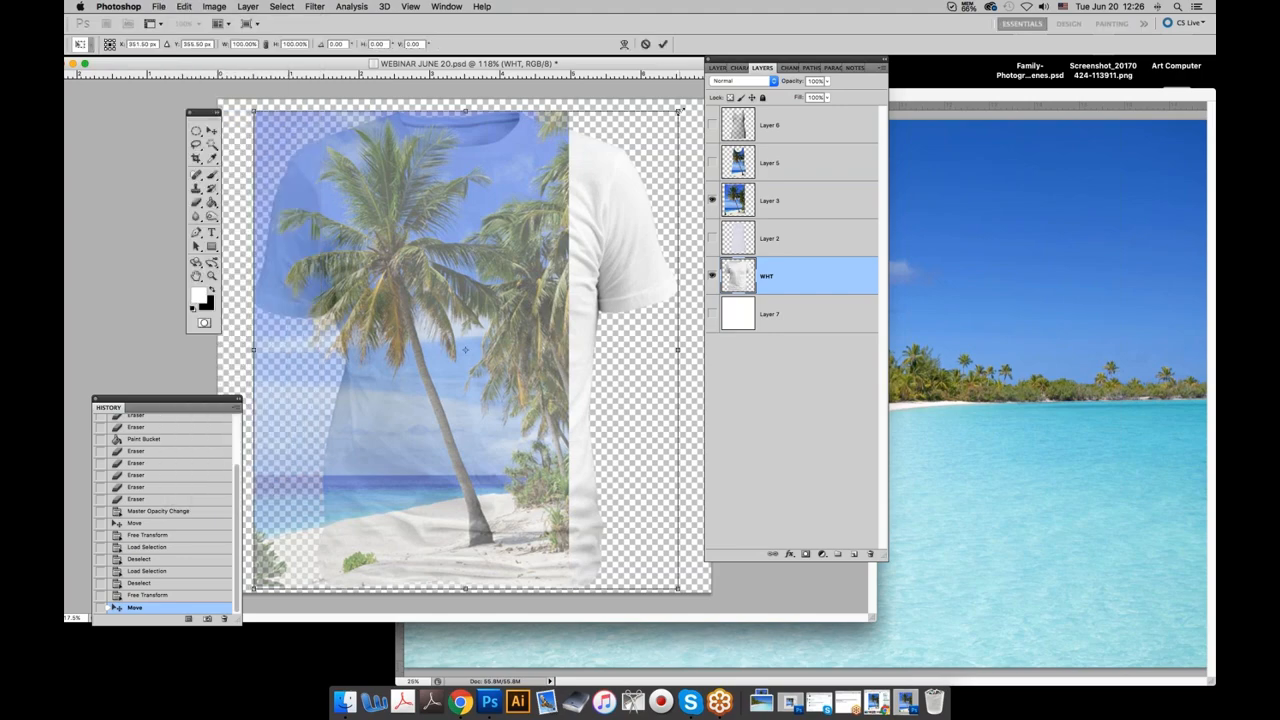
drag(678, 112, 611, 178)
drag(509, 234, 548, 194)
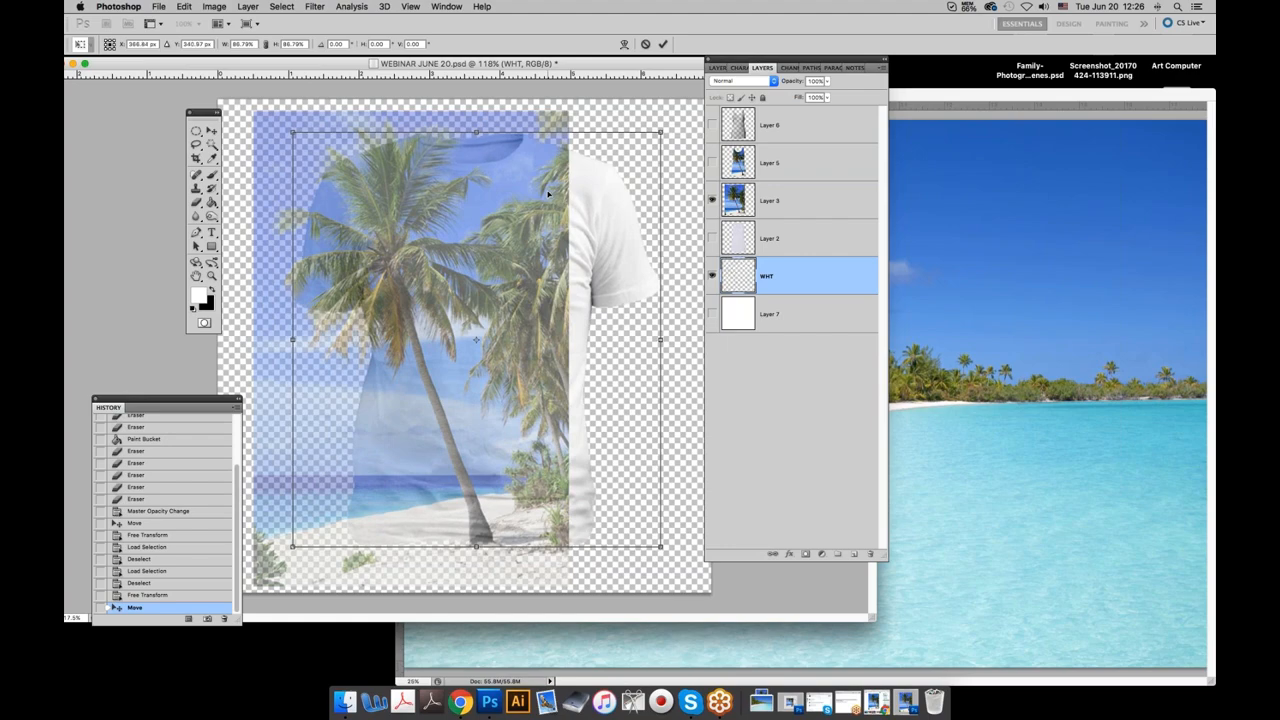
key(Return)
Move the Layer 3 palm photo right over the shirt, scale it proportionally to about 120%, shift it up, and apply the transform.
click(778, 196)
drag(450, 241, 490, 238)
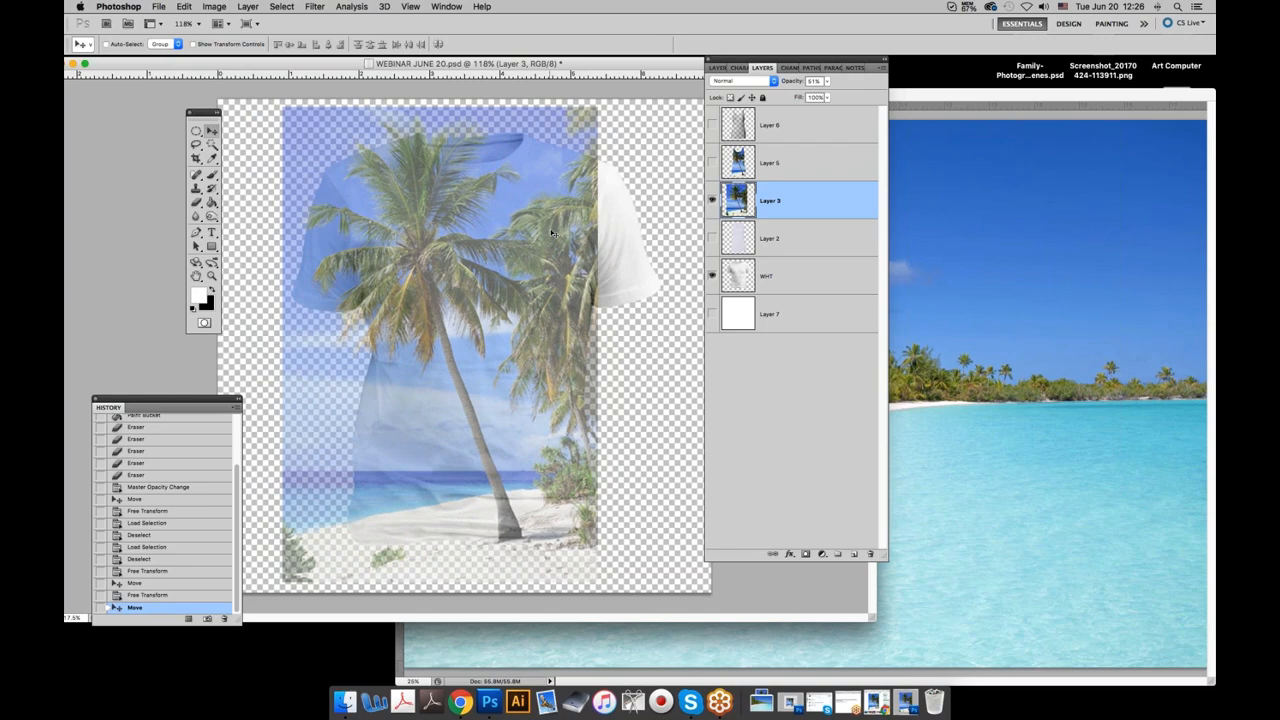
click(185, 7)
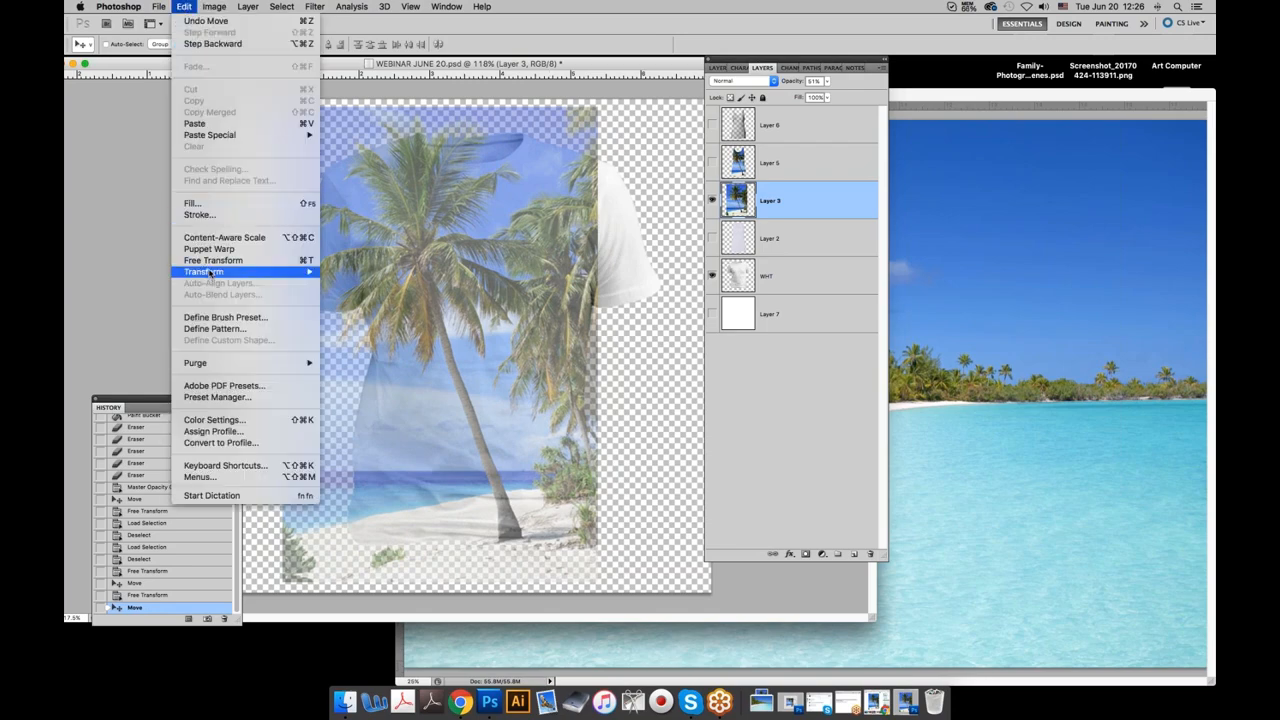
click(300, 261)
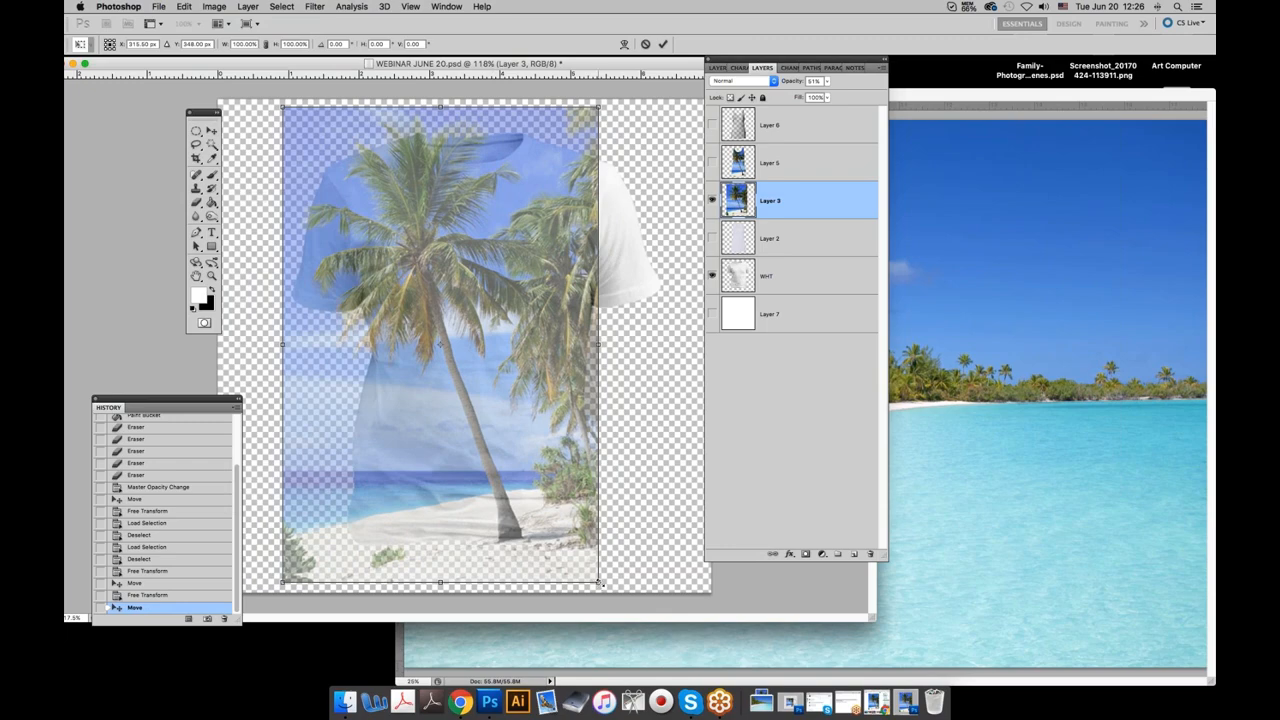
drag(600, 583, 703, 667)
drag(461, 384, 462, 331)
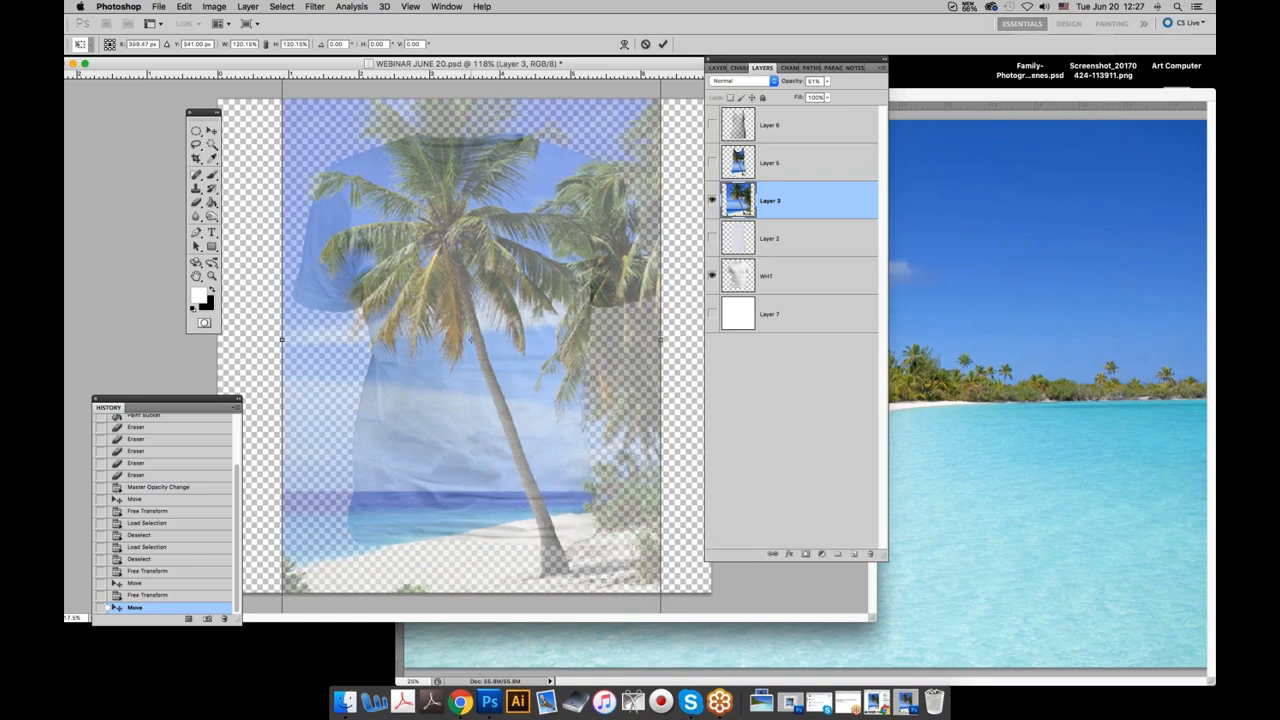
click(662, 44)
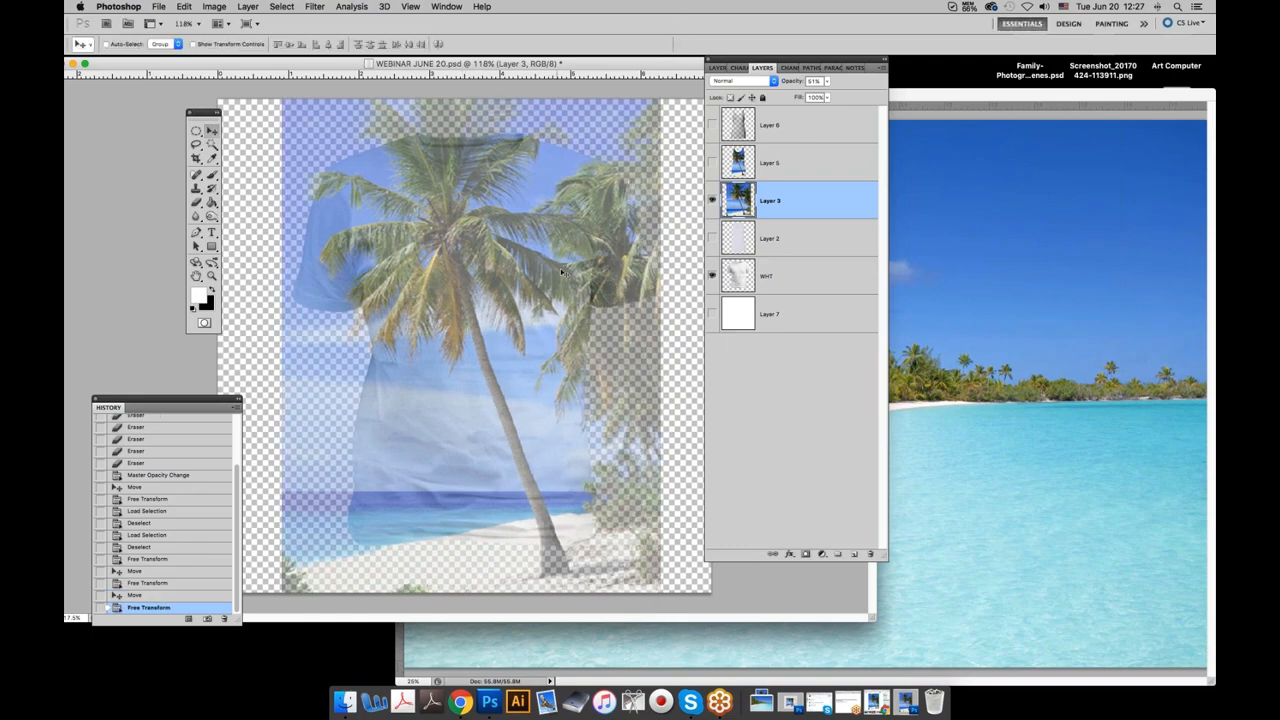
Hide Layer 3, load the WHT shirt's outline as a selection, and make WHT the active layer.
click(712, 202)
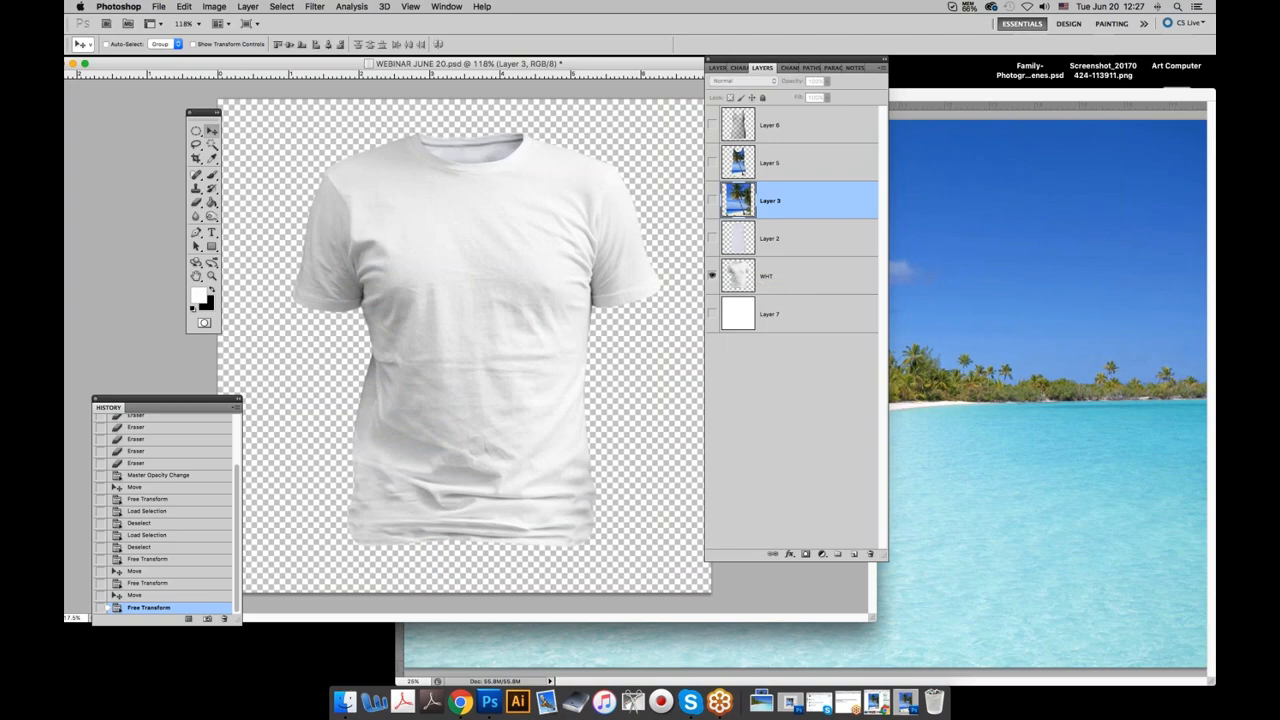
super+click(738, 276)
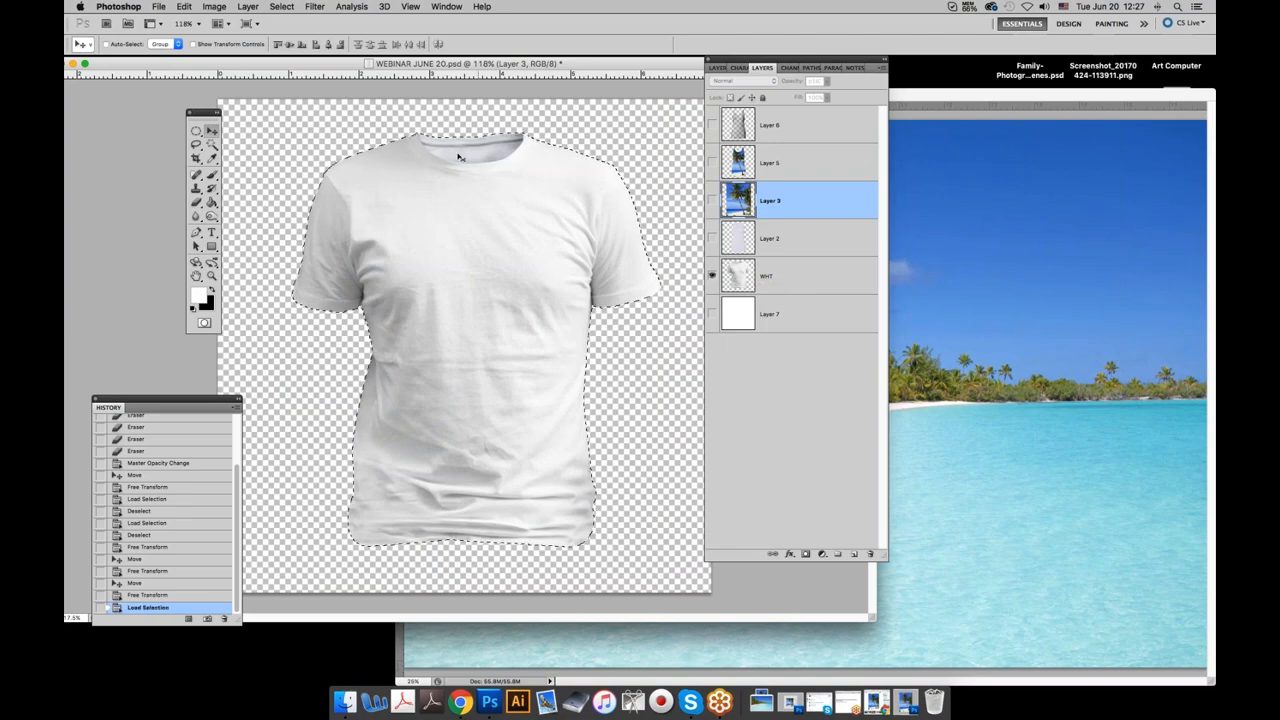
click(780, 287)
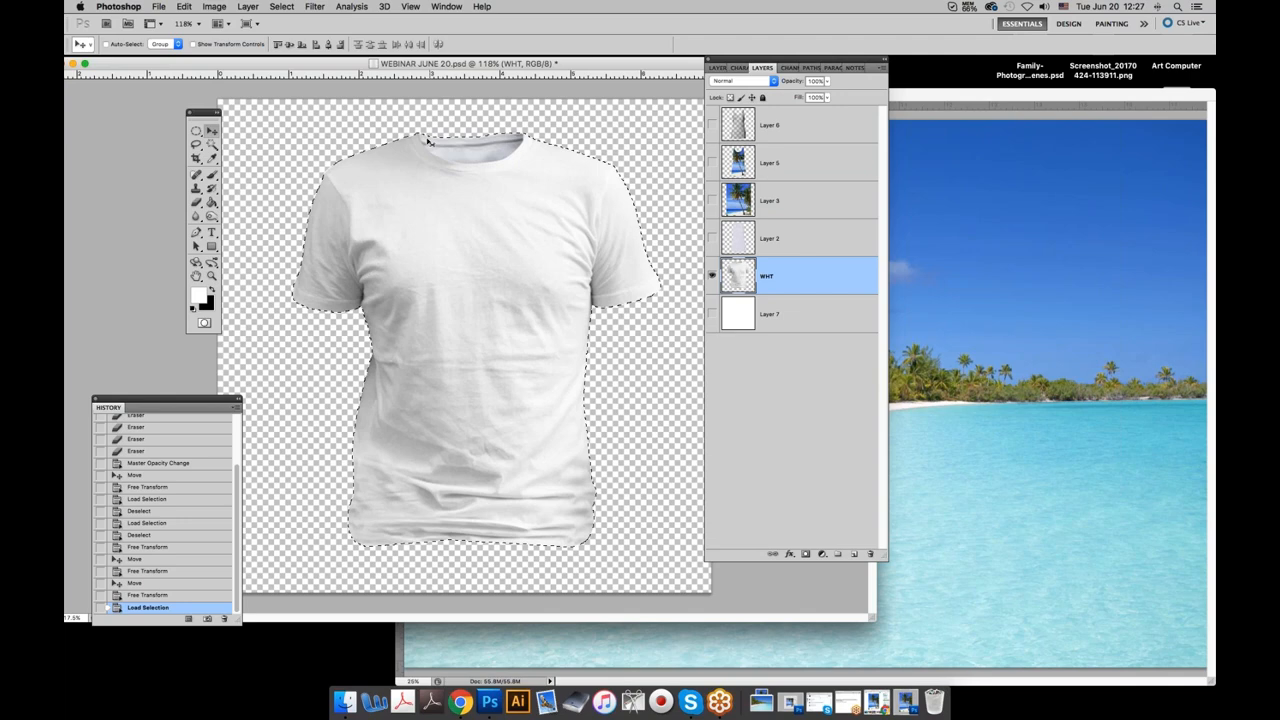
Choose the Elliptical Marquee tool and clear the selection around the WHT shirt.
click(197, 132)
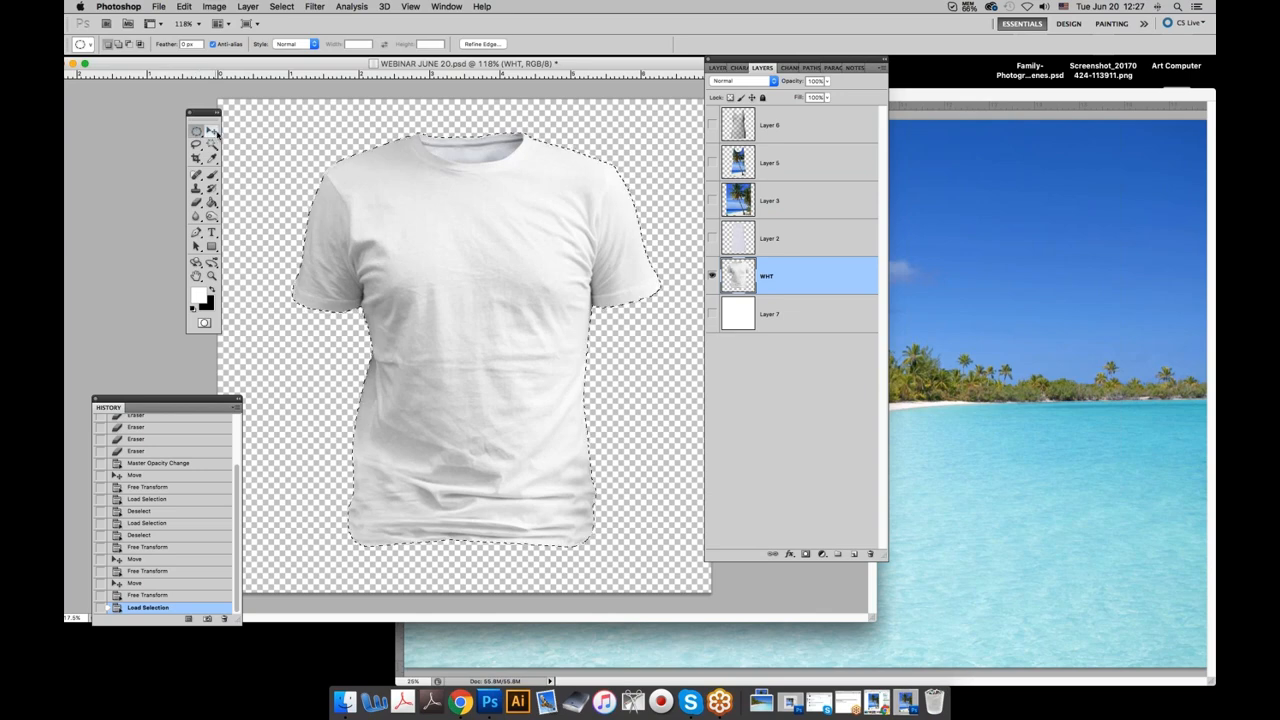
click(130, 45)
click(289, 7)
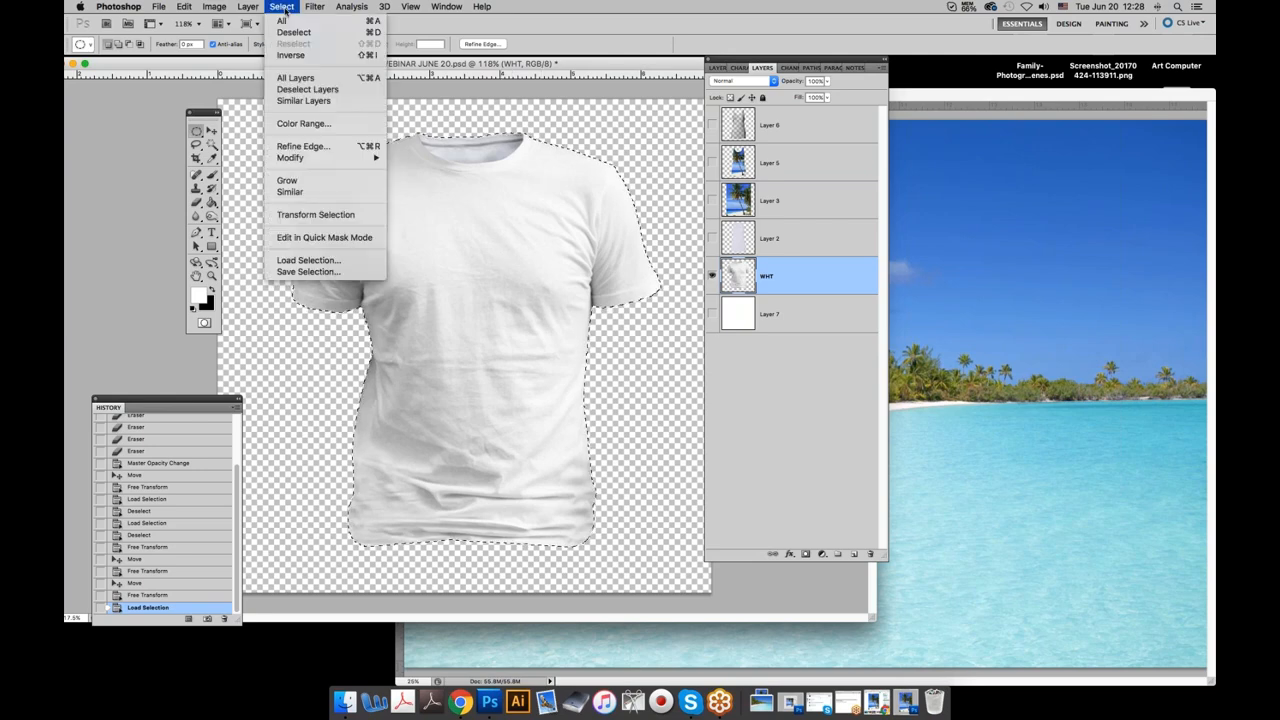
click(285, 34)
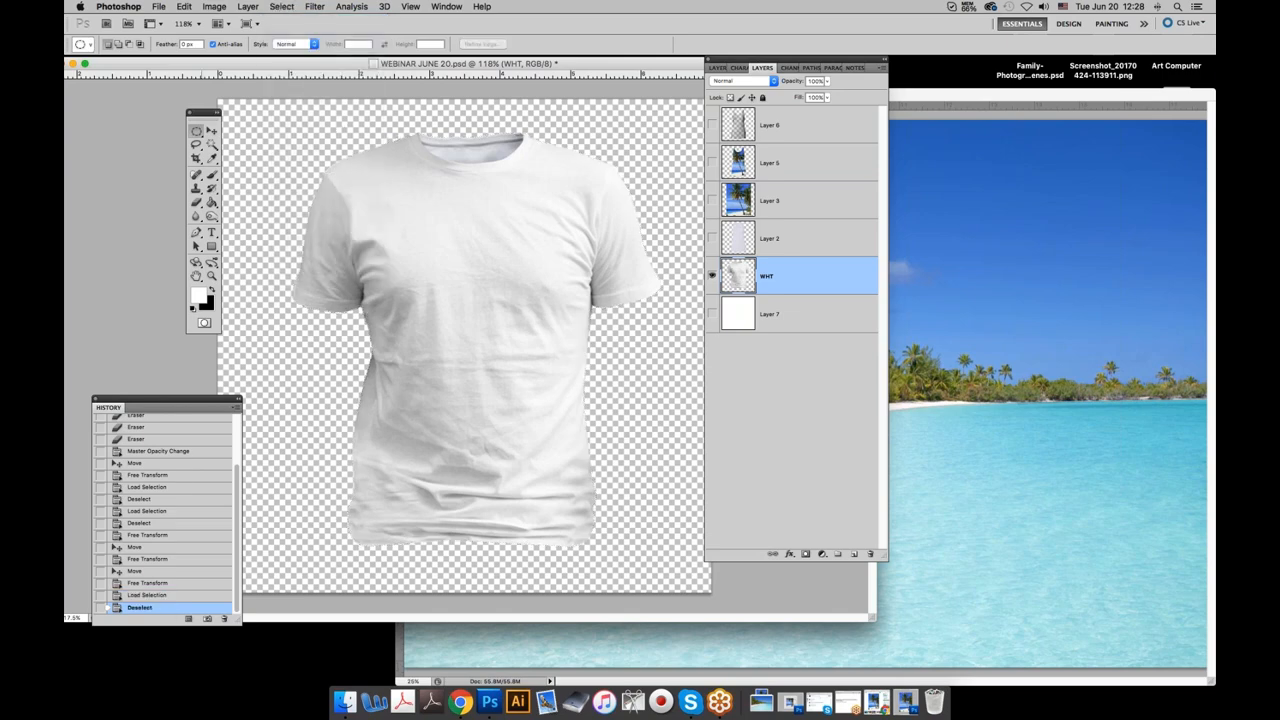
Choose the Magic Wand tool and examine the individual pixel shades of the WHT shirt's fabric at 1200% magnification.
click(212, 146)
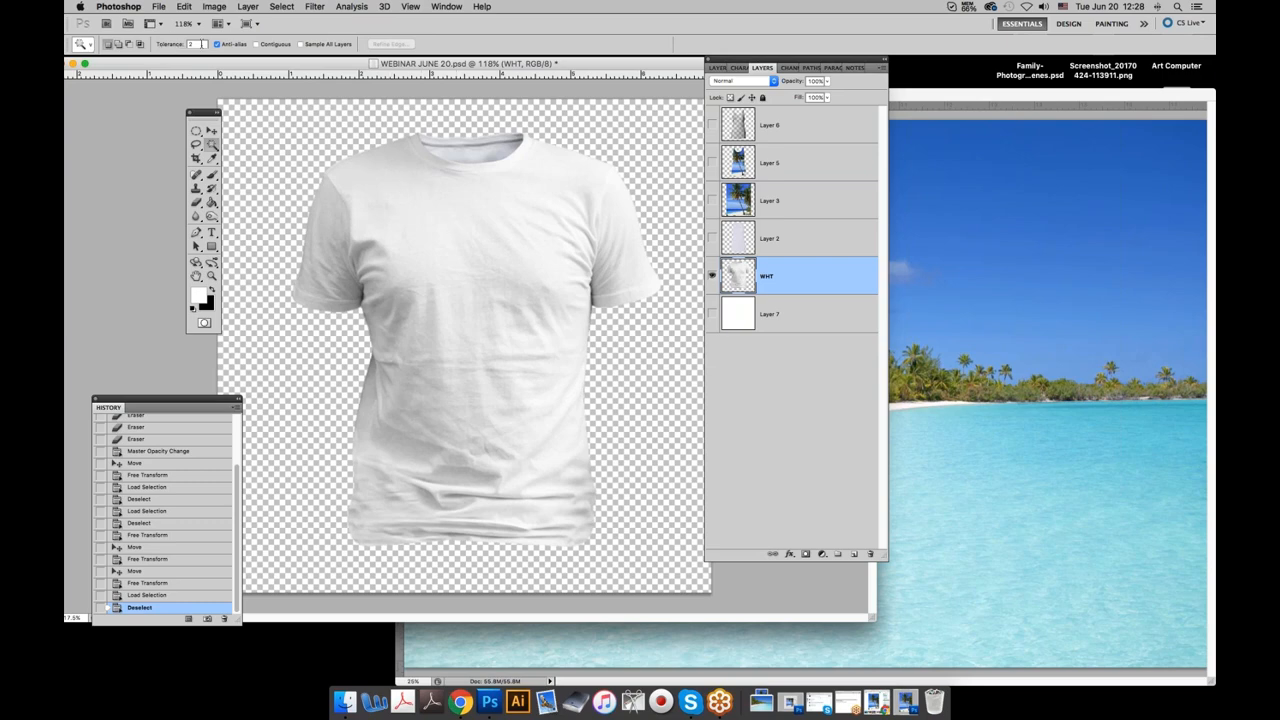
click(195, 44)
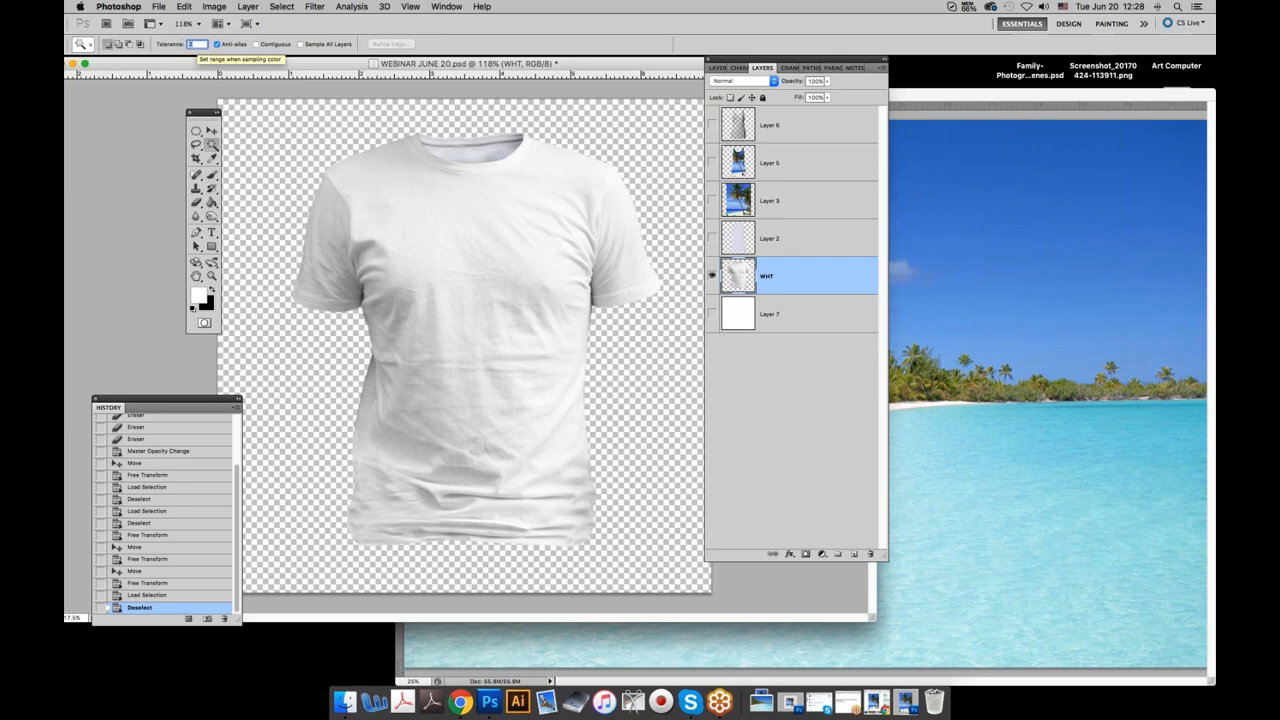
key(super+plus)
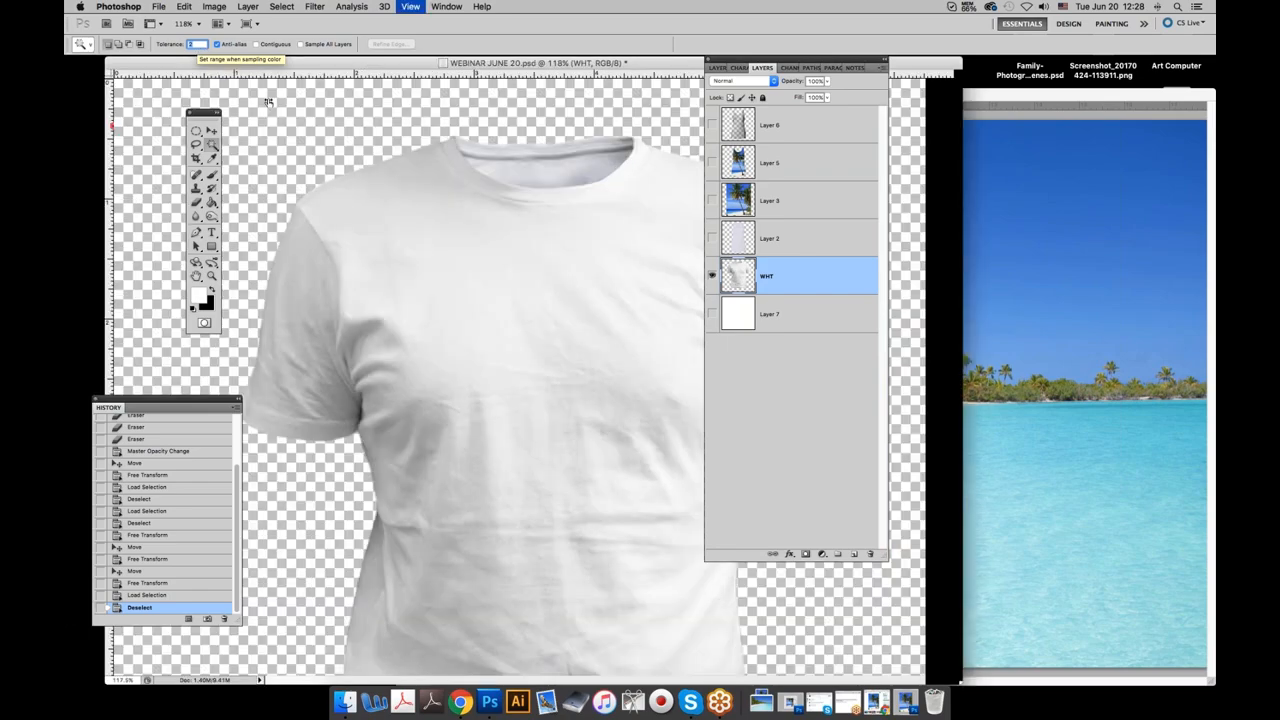
key(super+plus)
key(super+plus)
key(super+plus)
key(super+plus)
key(super+plus)
key(super+plus)
key(super+plus)
key(super+plus)
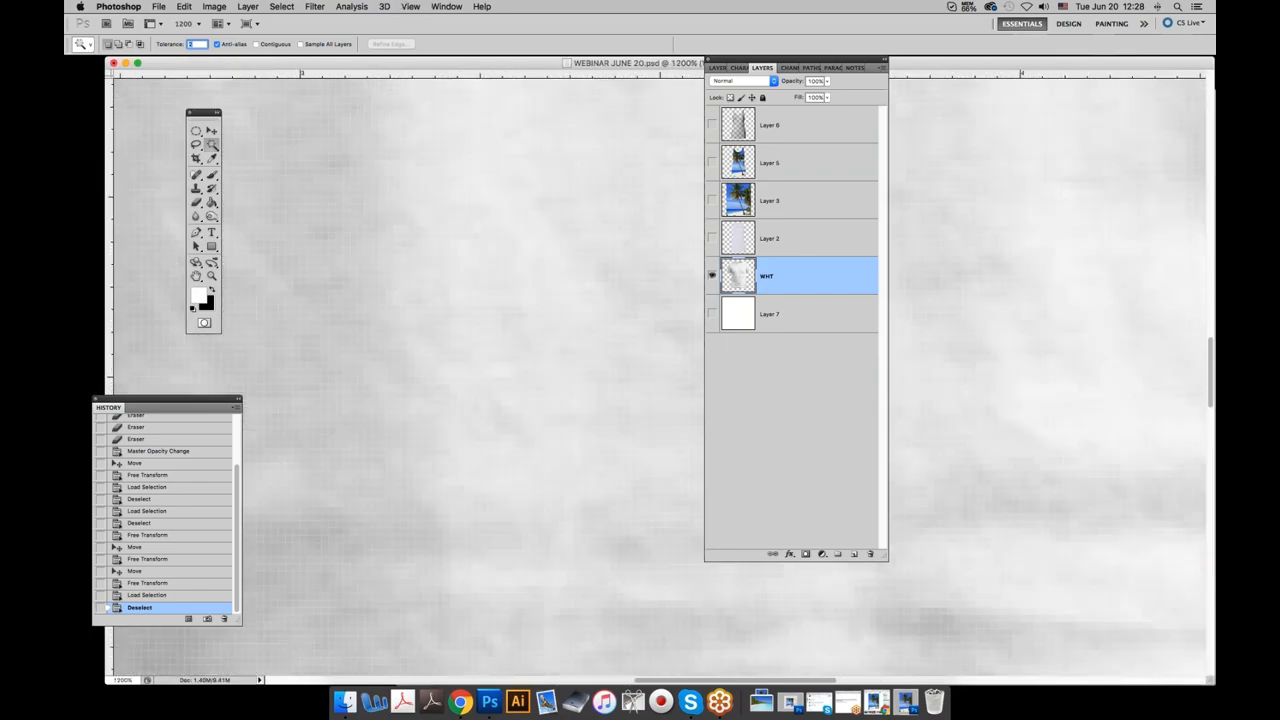
drag(494, 294, 760, 348)
drag(374, 263, 568, 297)
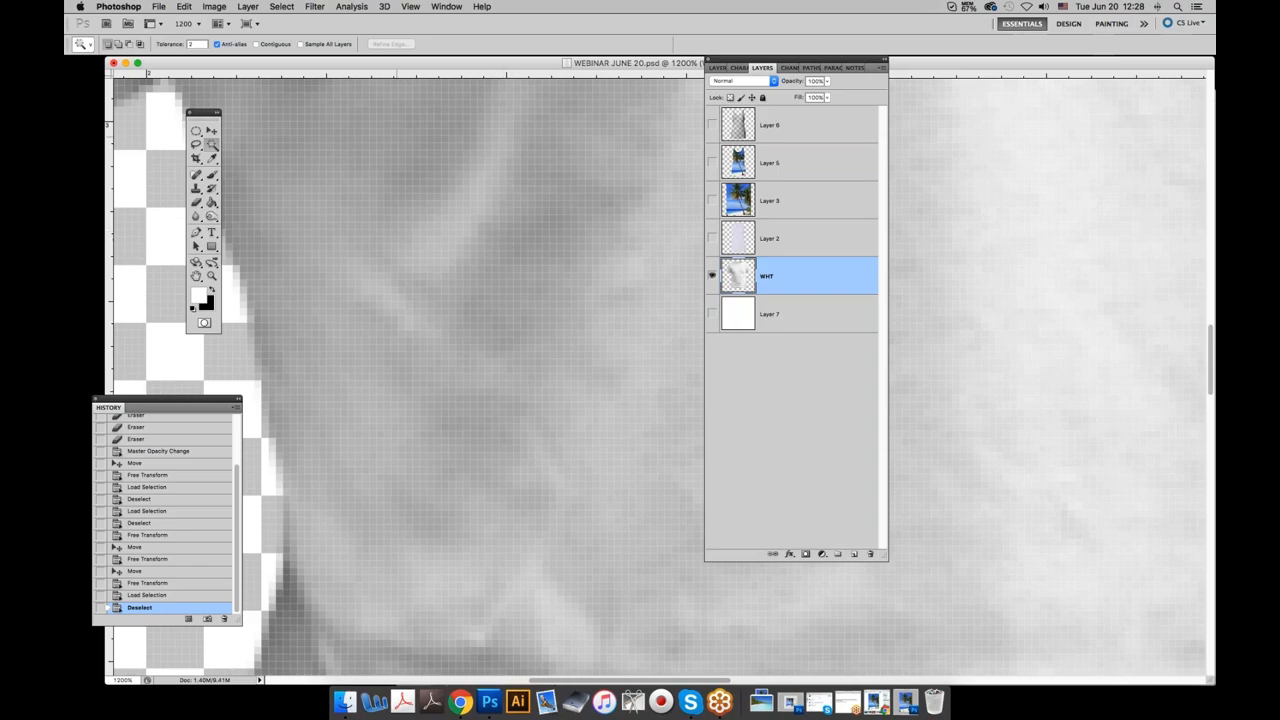
Set the Magic Wand tolerance to 25 and select the light tones of the WHT shirt, sampling just below the collar.
drag(203, 44, 182, 44)
text(25)
key(super+minus)
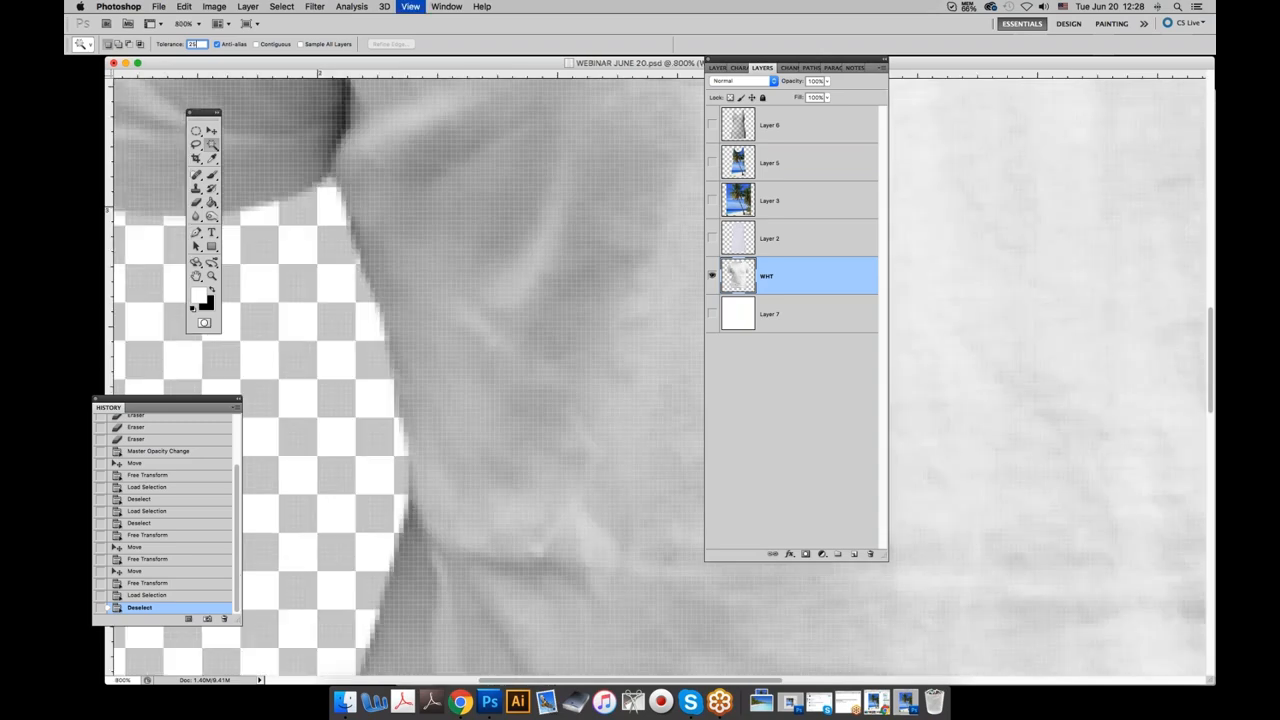
key(super+minus)
key(super+minus)
key(super+minus)
key(super+minus)
key(super+minus)
key(super+minus)
key(super+minus)
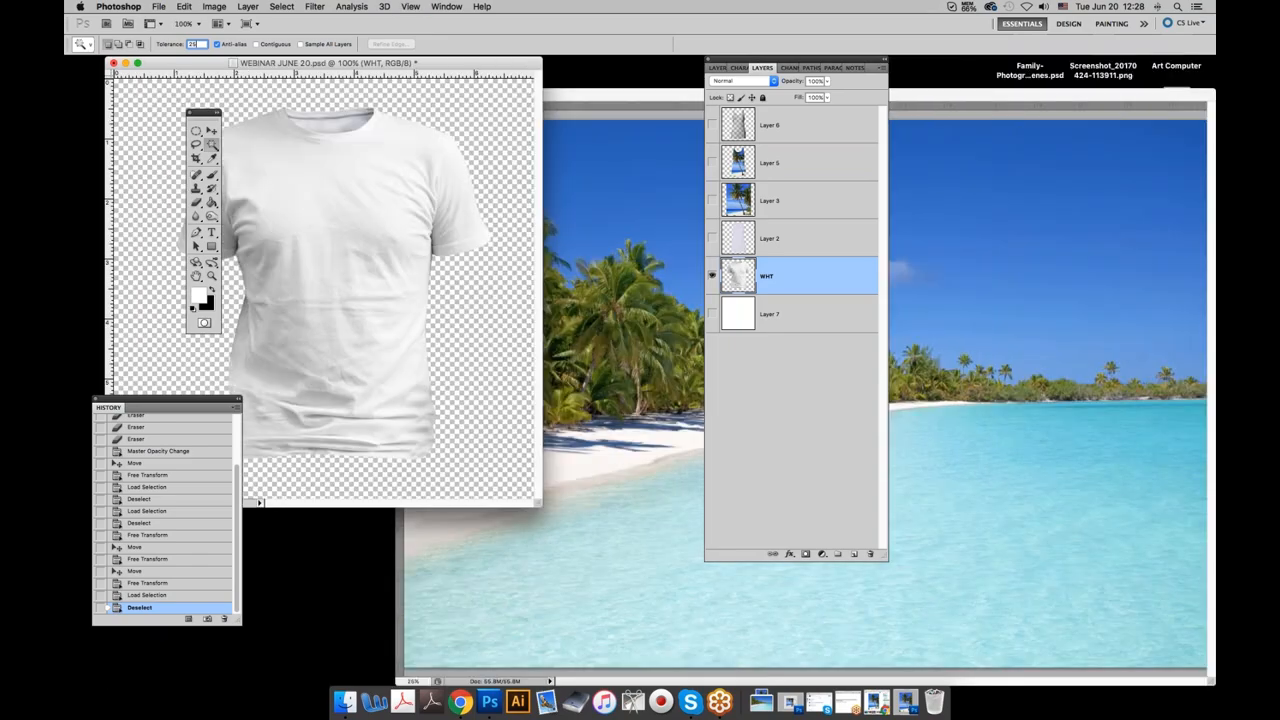
click(298, 145)
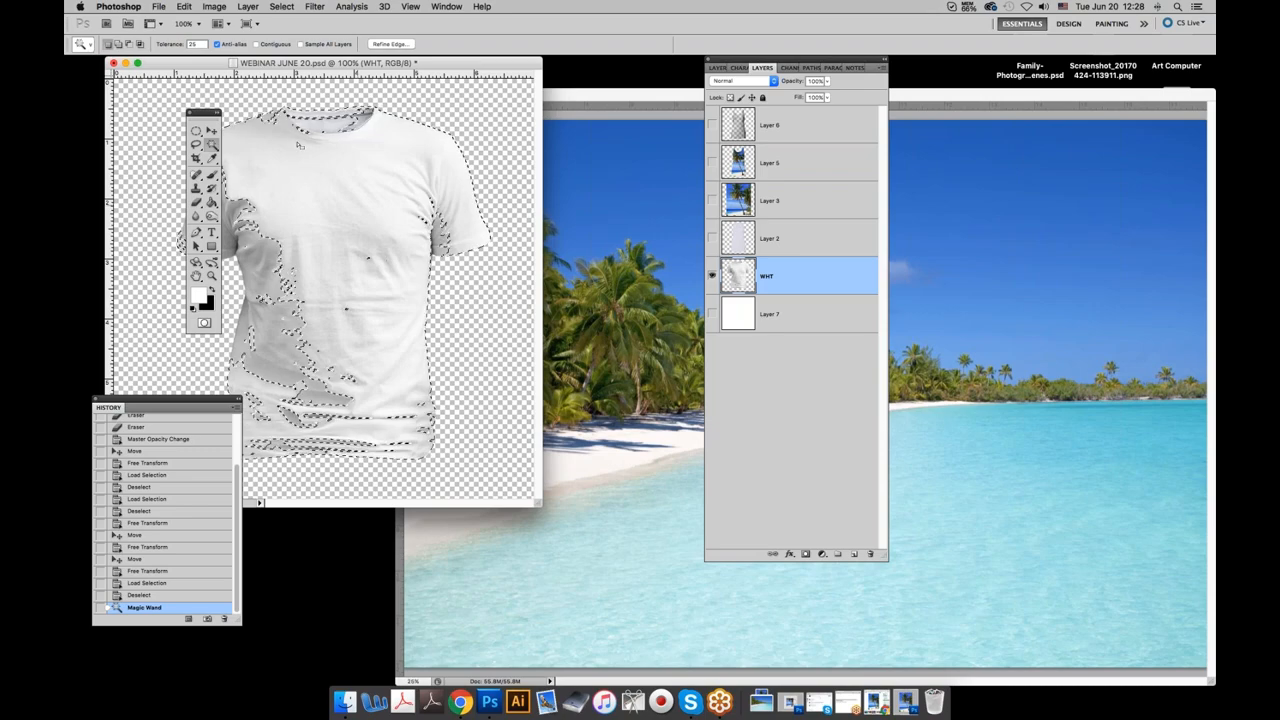
Add the shaded areas of the sleeve, torso and hem to the Magic Wand selection, covering the whole shirt.
drag(300, 63, 448, 78)
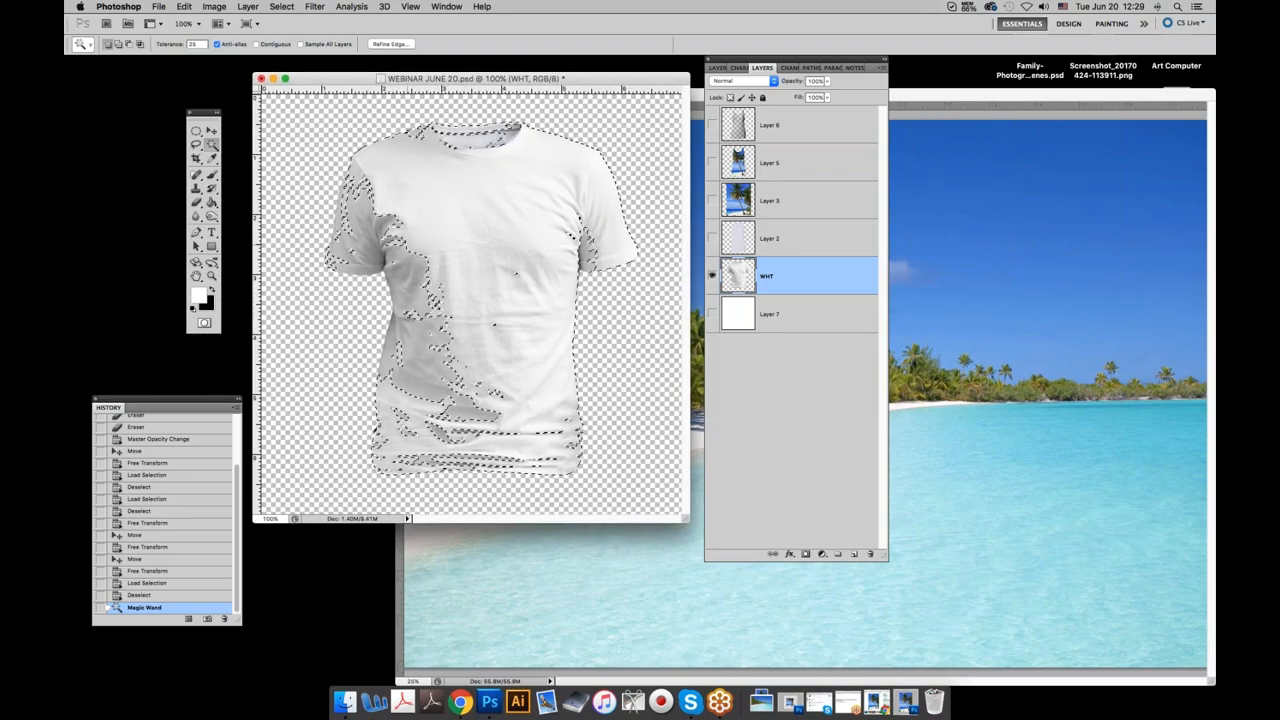
shift+click(412, 281)
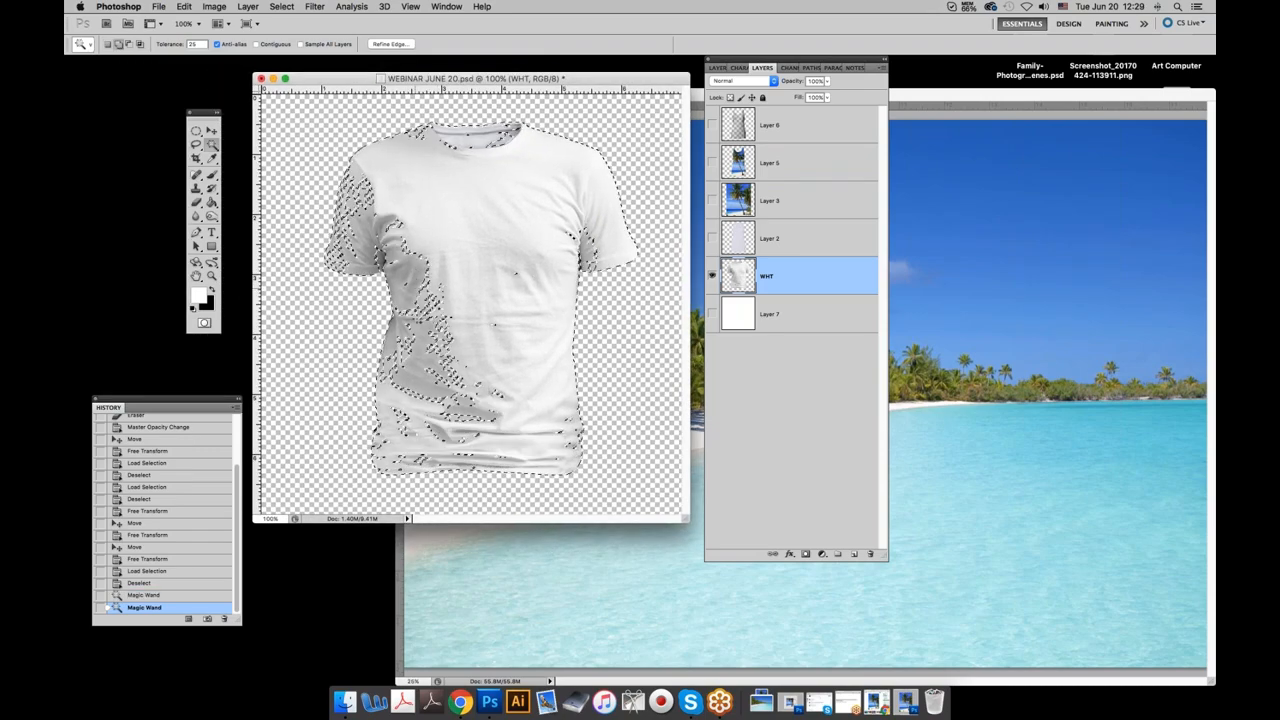
shift+click(397, 295)
shift+click(381, 260)
shift+click(380, 250)
shift+click(378, 431)
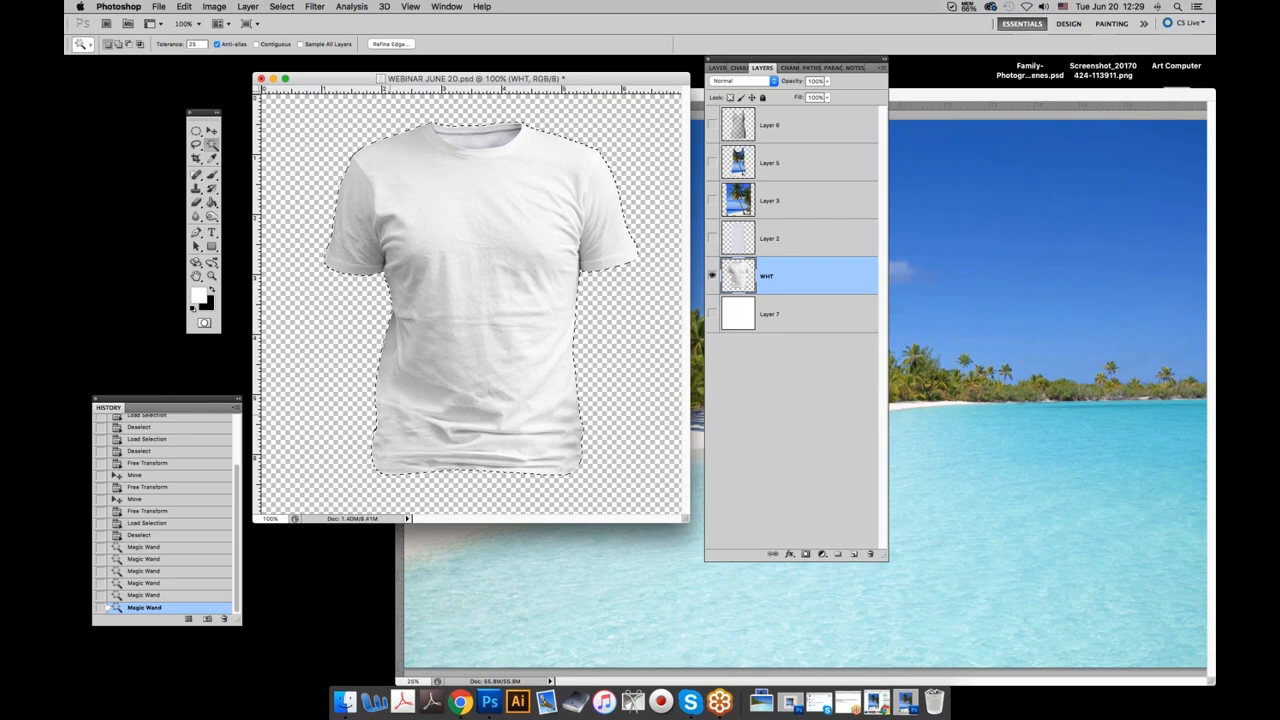
shift+click(378, 462)
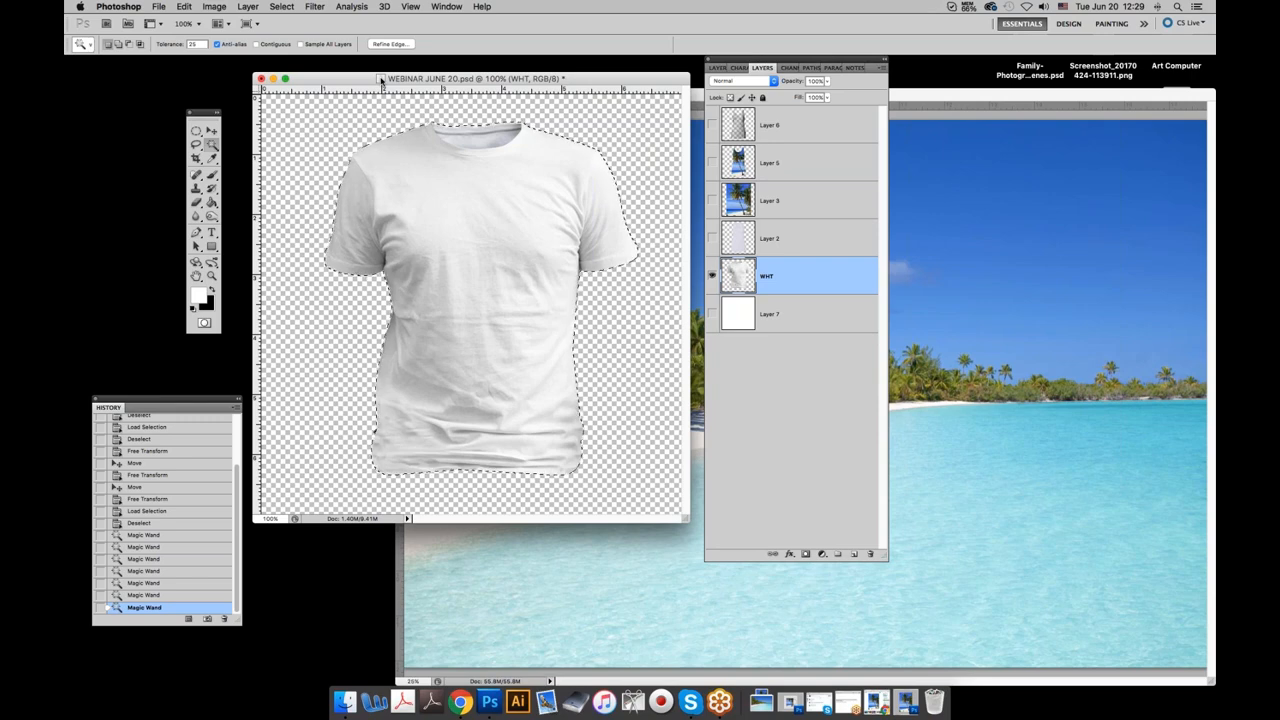
Clear the Magic Wand selection and load the WHT layer's outline as the selection instead.
drag(358, 82, 348, 77)
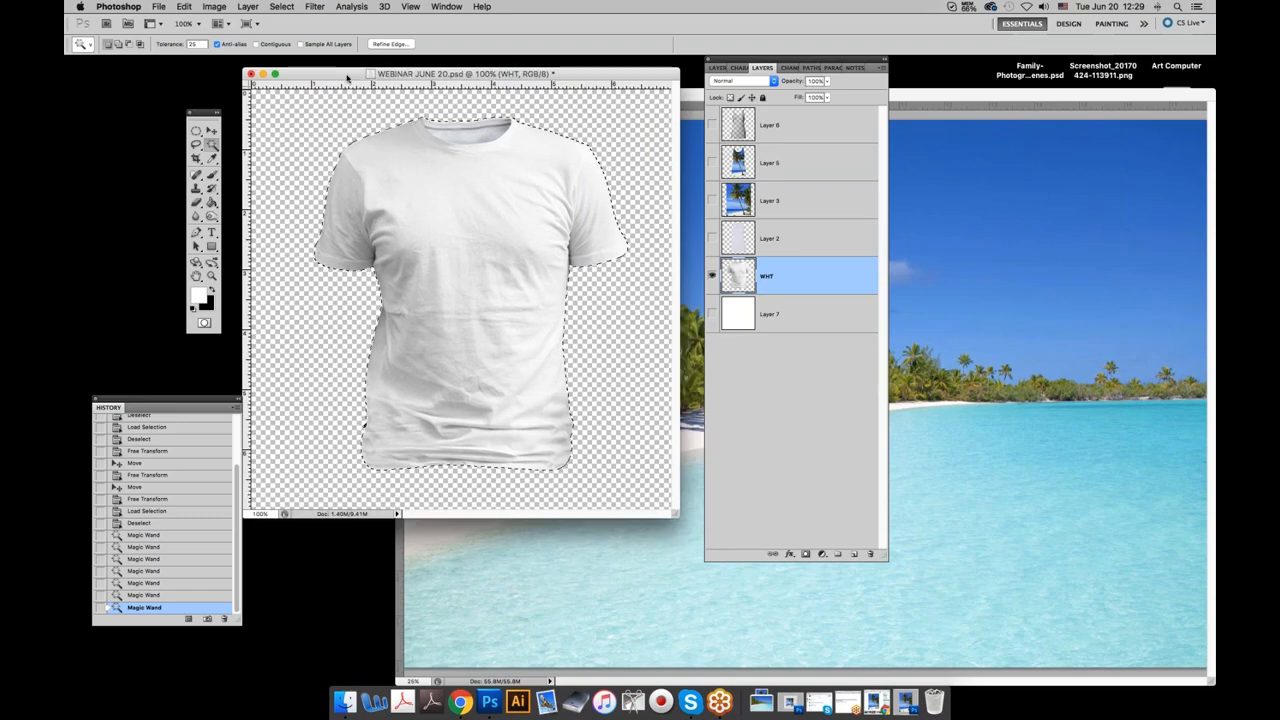
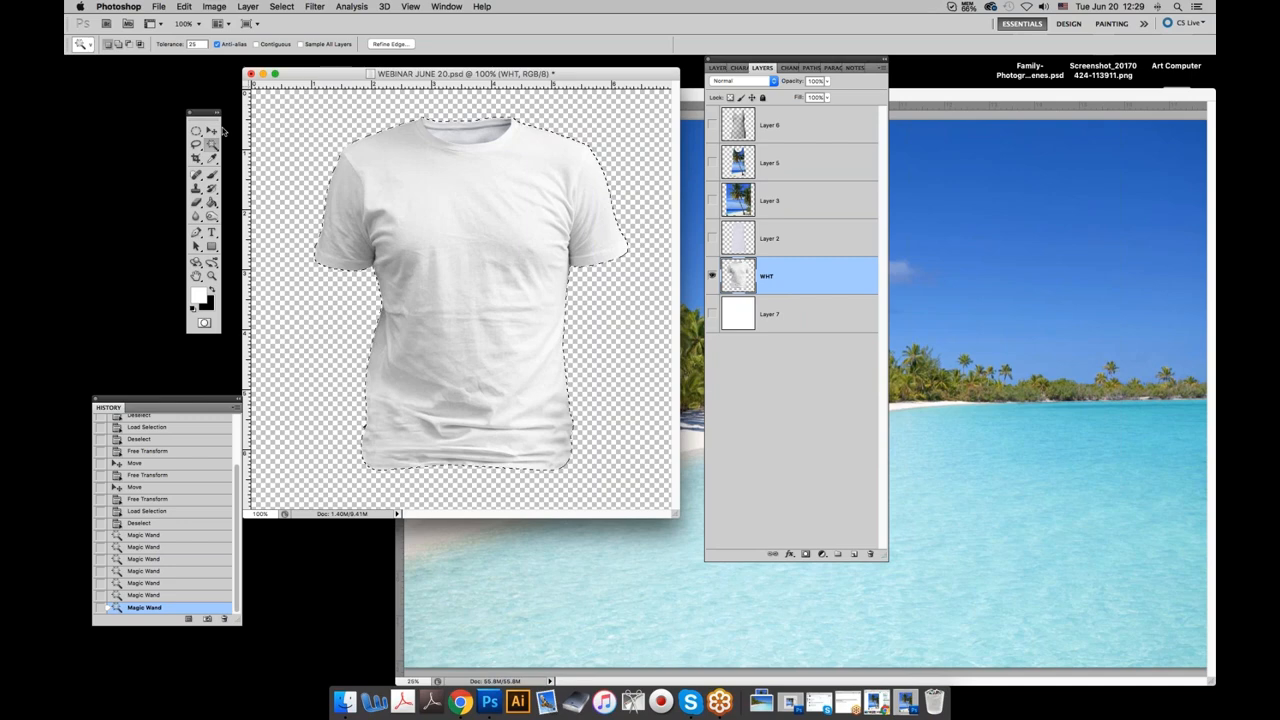
click(281, 7)
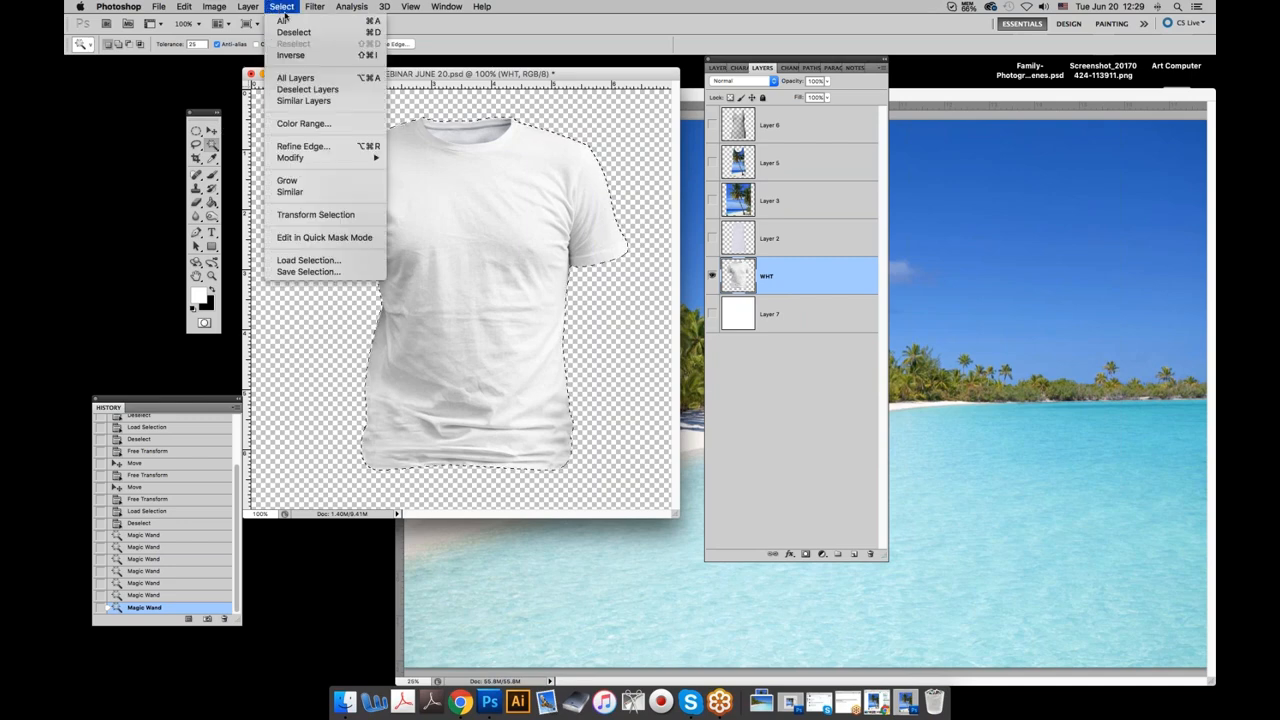
click(294, 32)
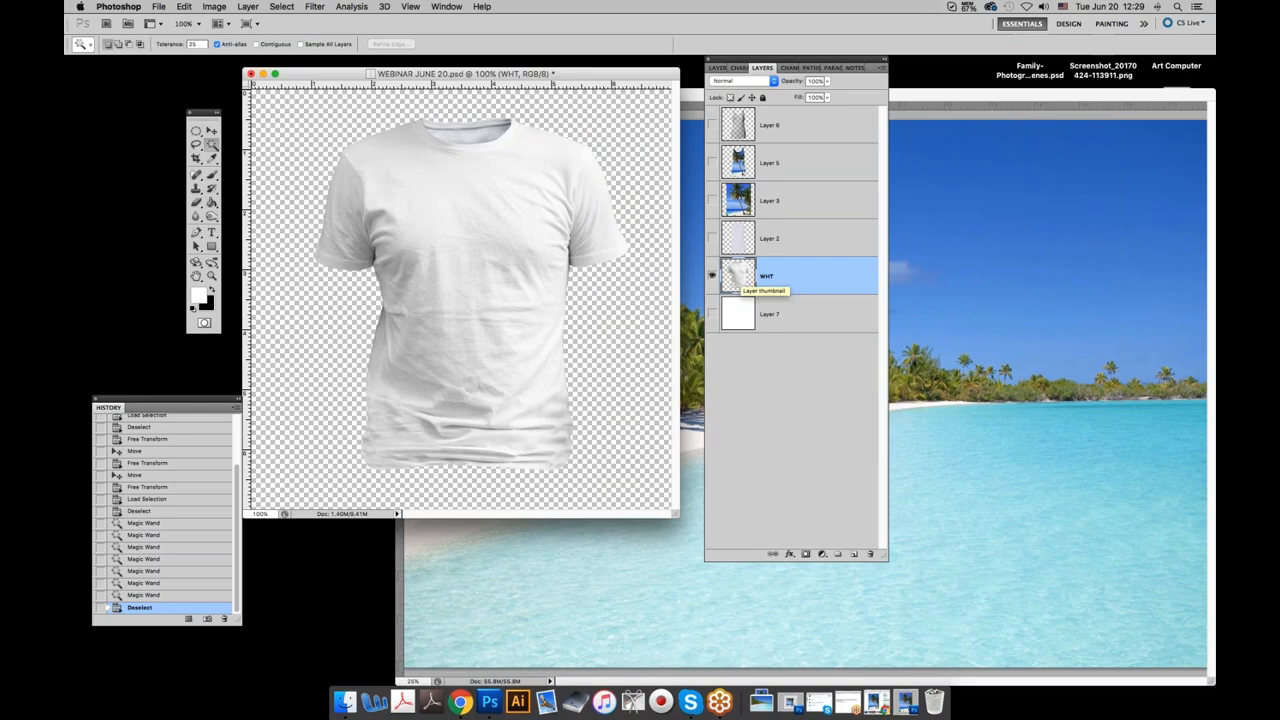
super+click(738, 277)
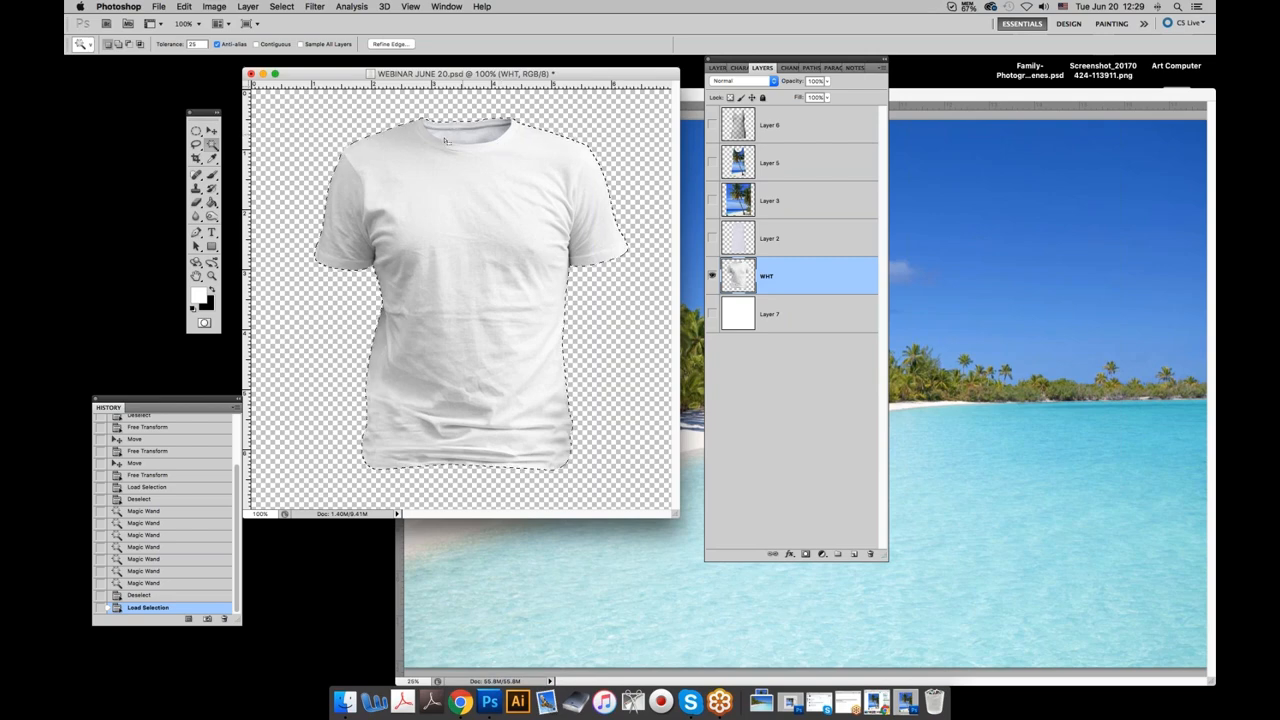
drag(462, 141, 458, 138)
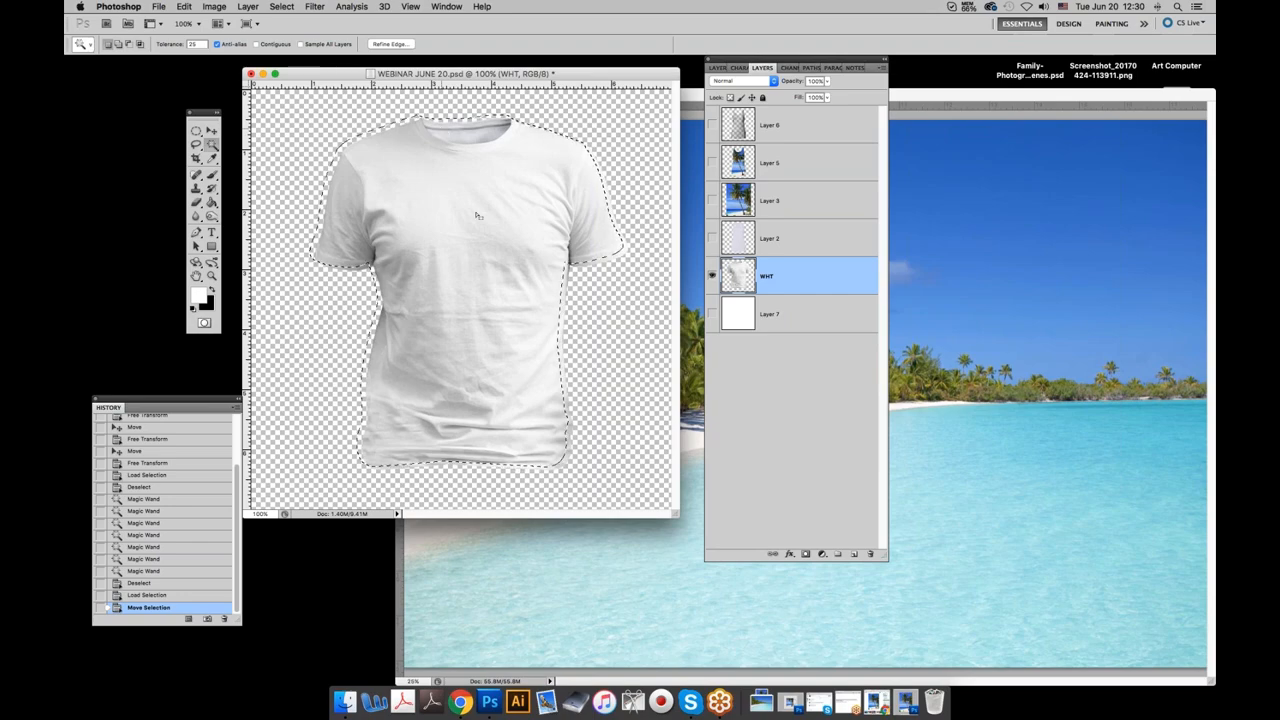
click(185, 7)
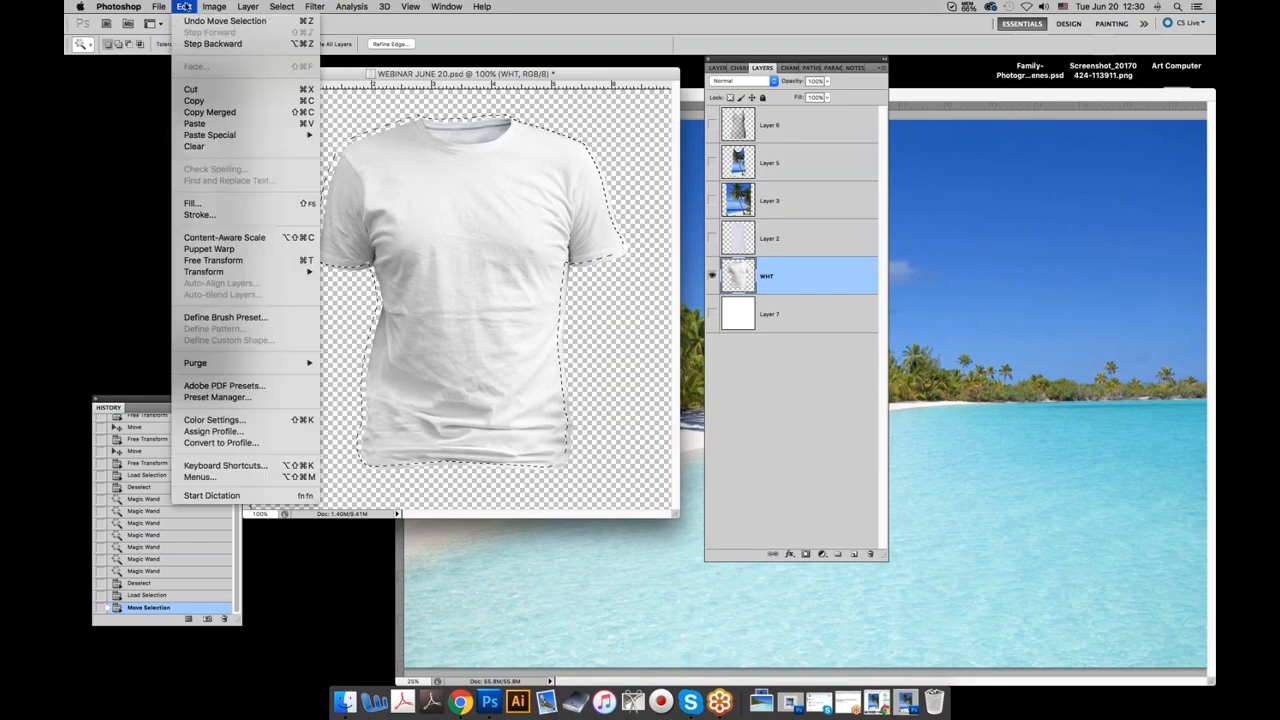
click(186, 22)
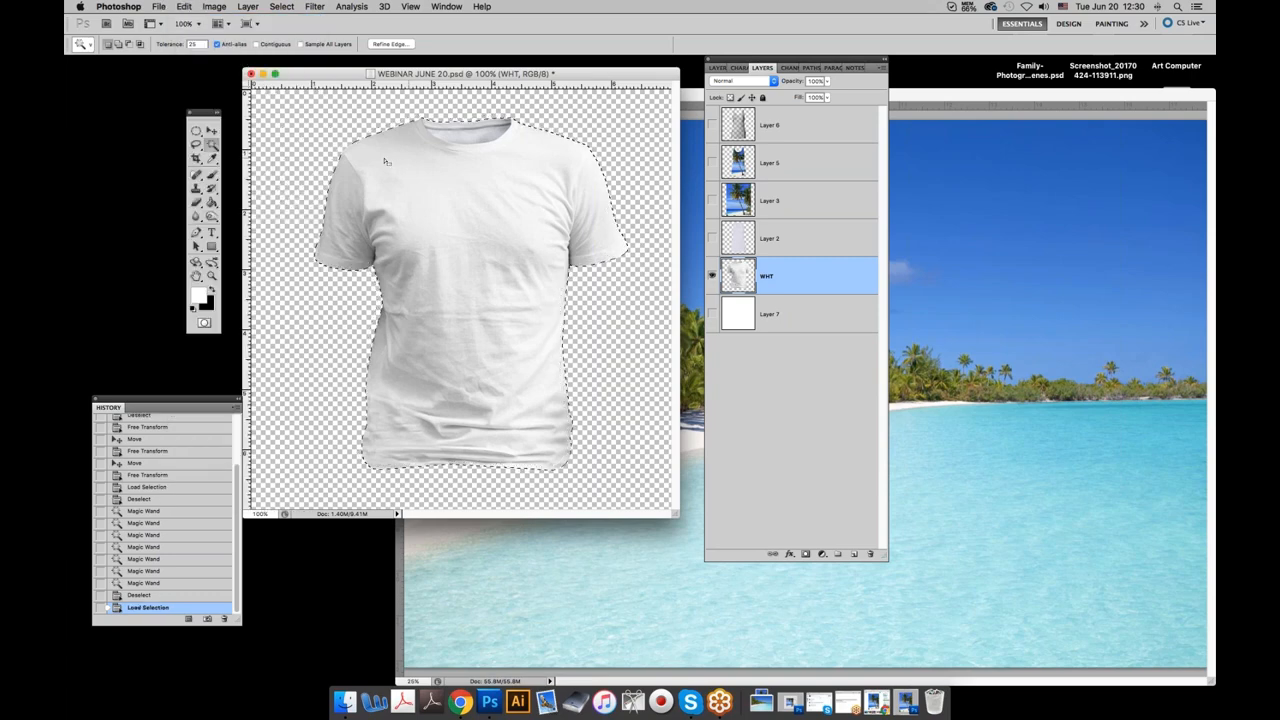
Subtract the neck opening from the shirt selection with several overlapping Elliptical Marquee ellipses that follow the front collar's curve.
click(196, 131)
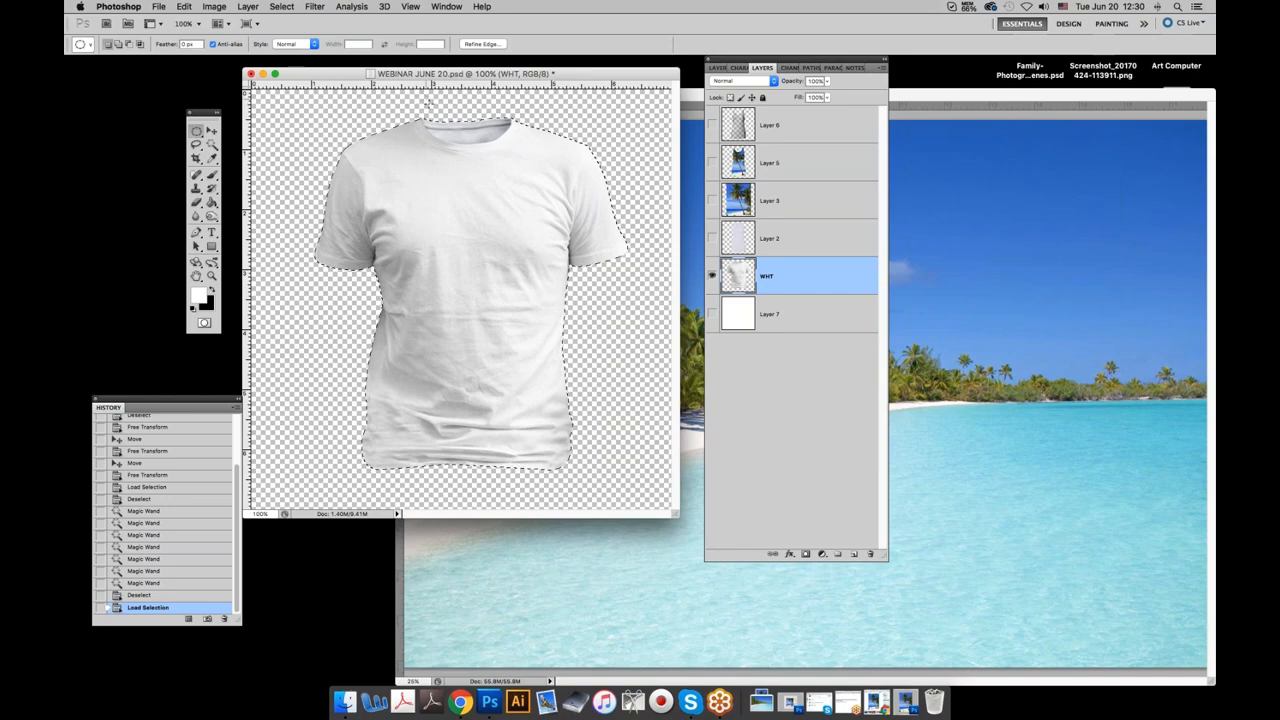
key(shift)
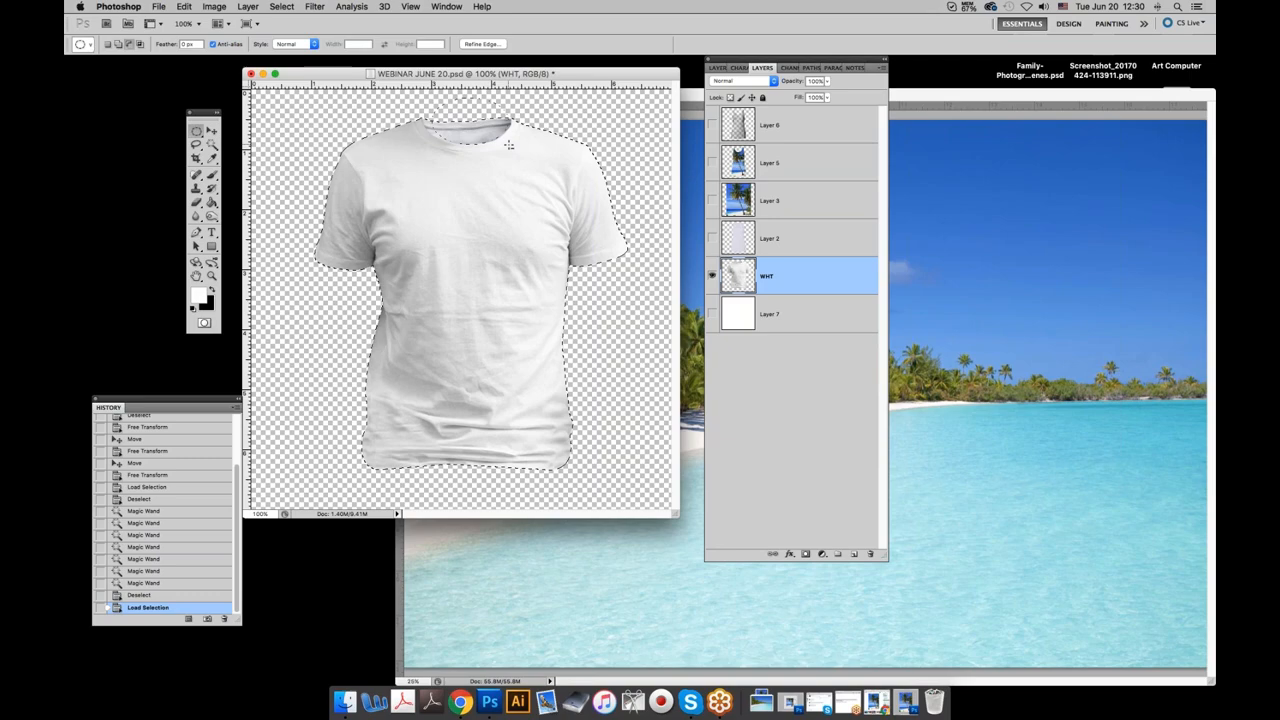
drag(509, 143, 425, 100)
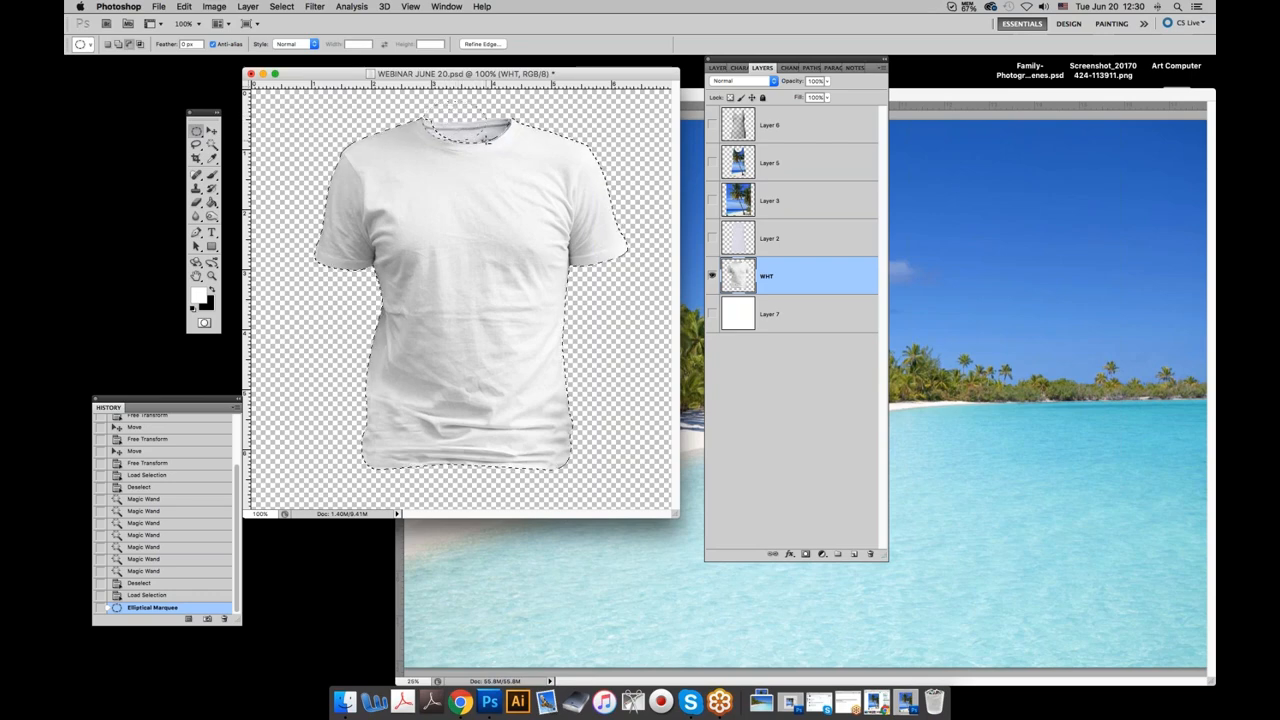
drag(485, 137, 428, 118)
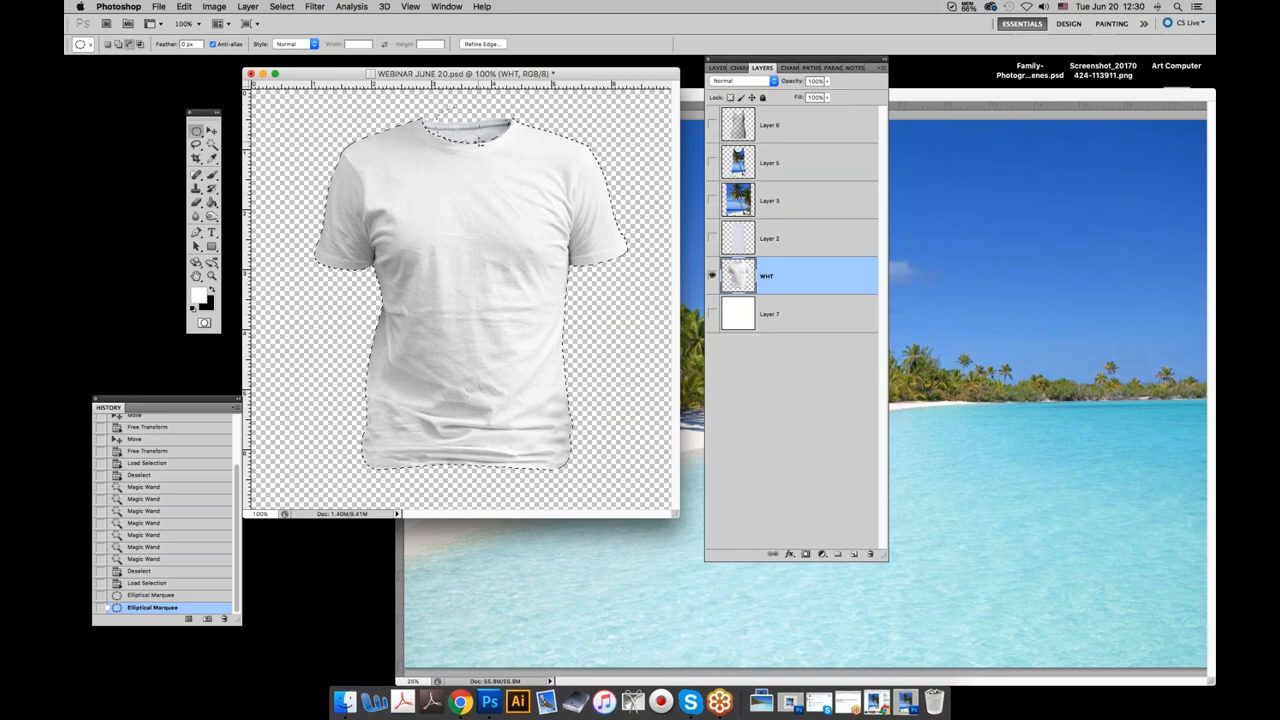
drag(480, 142, 428, 112)
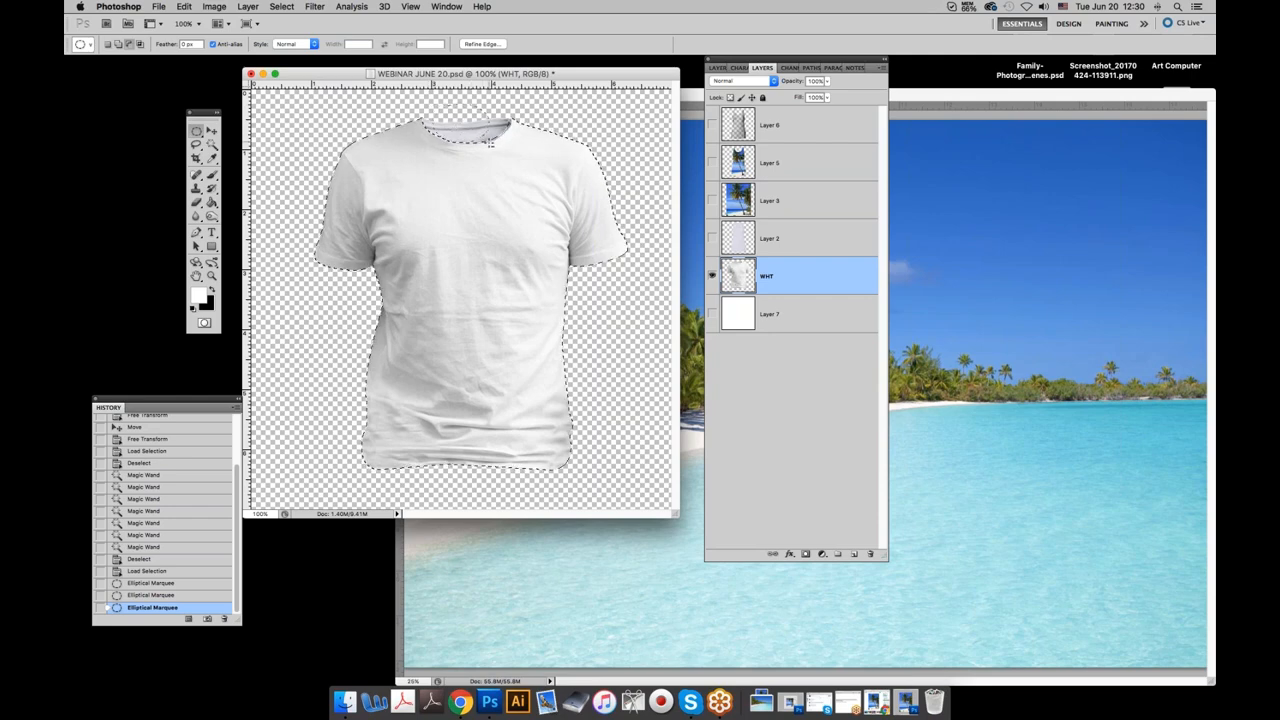
drag(490, 143, 453, 107)
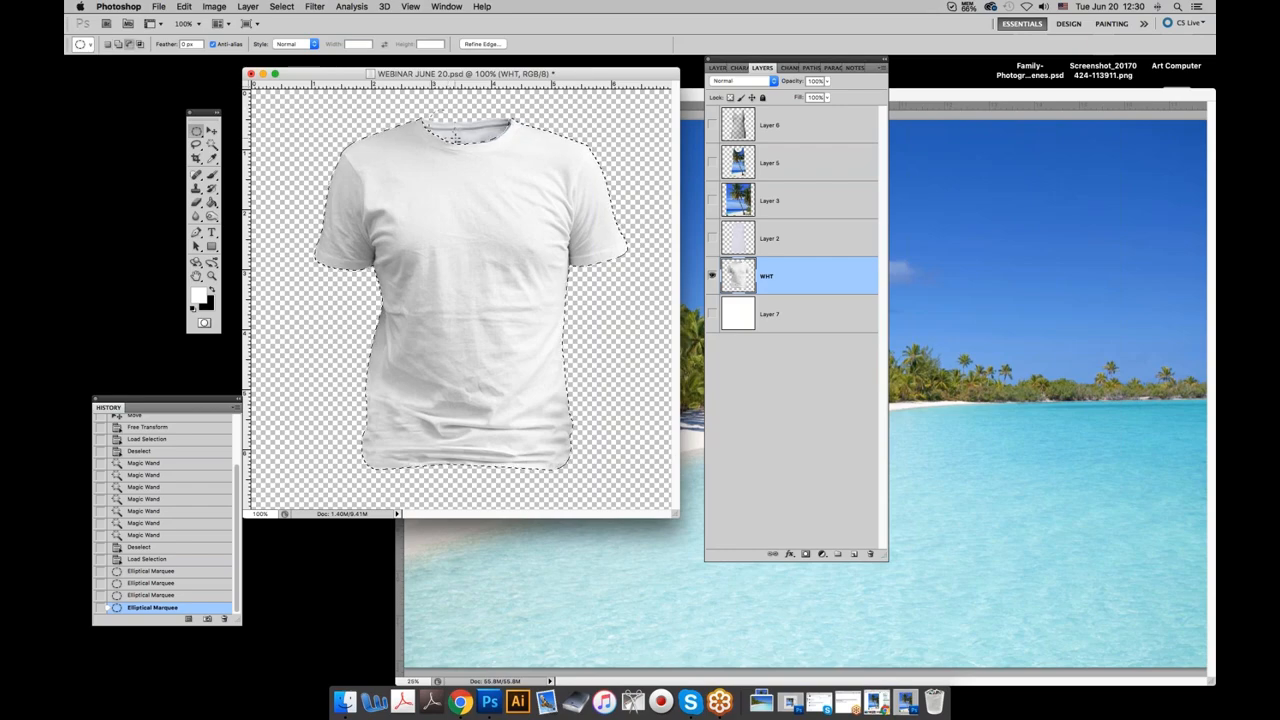
drag(457, 138, 460, 141)
key(alt)
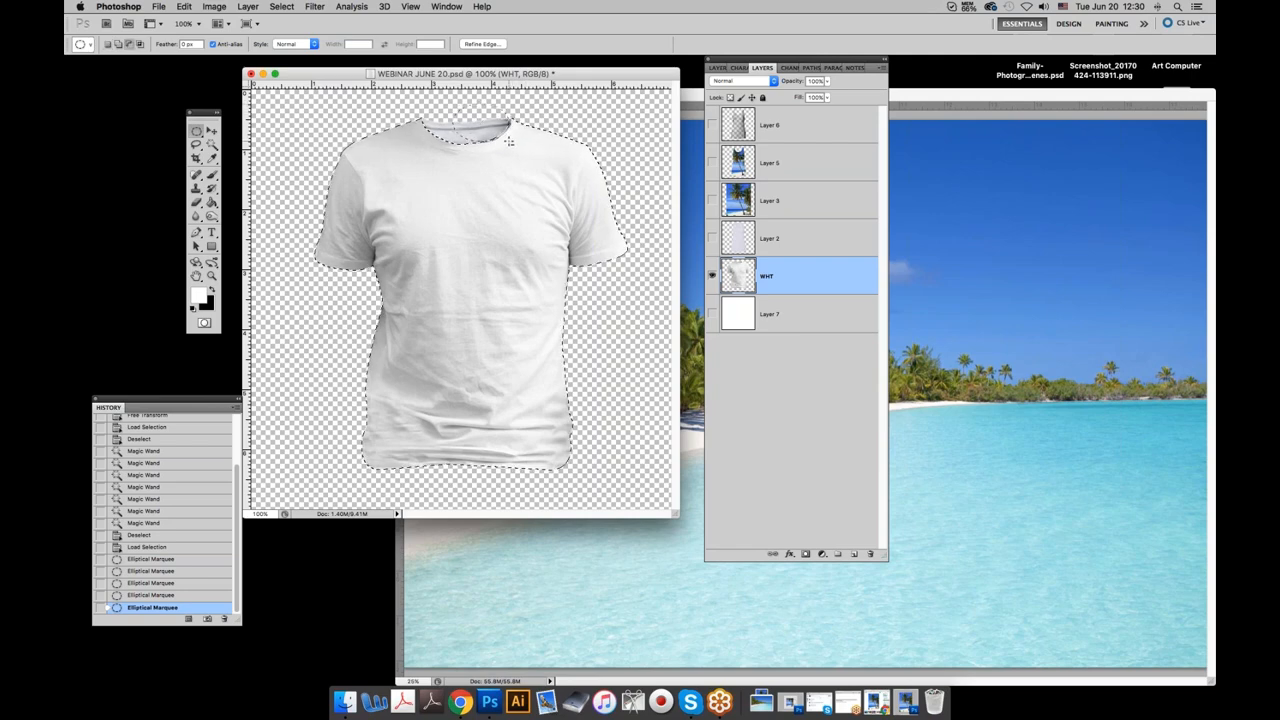
drag(510, 142, 510, 142)
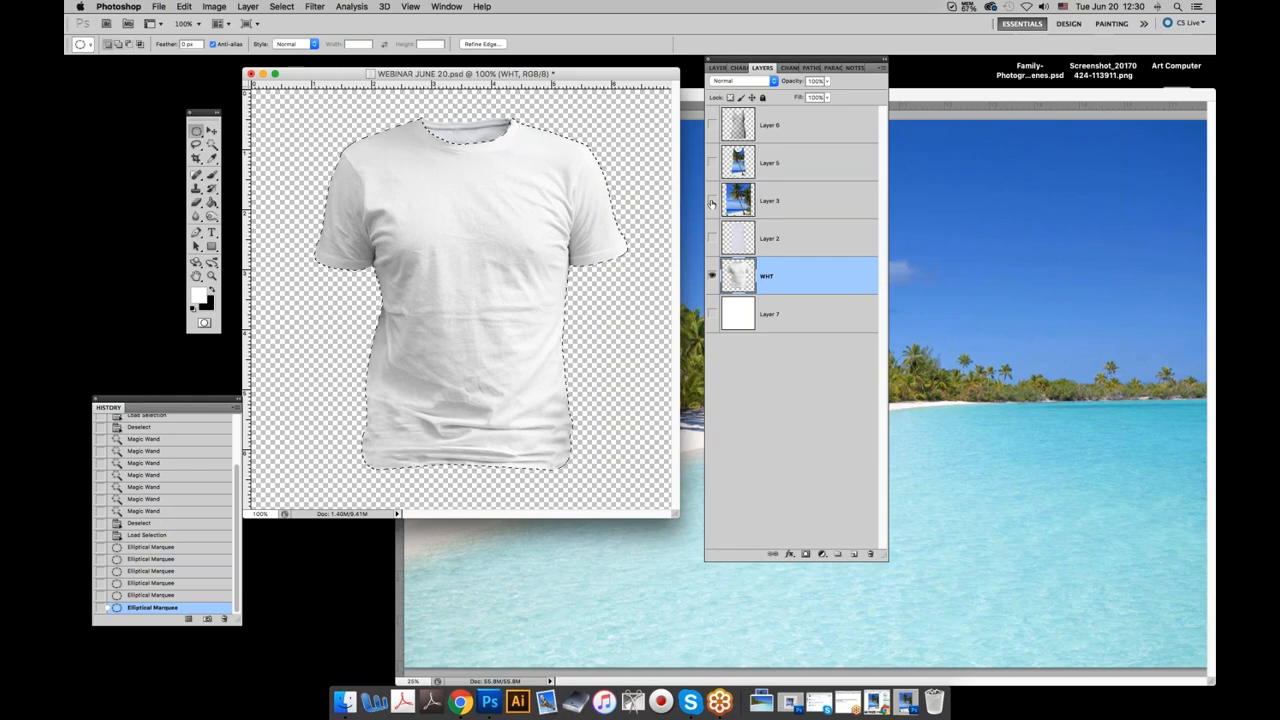
Show and activate the Layer 3 palm photo and save the current shirt selection as a new channel named TSHIRT.
click(711, 201)
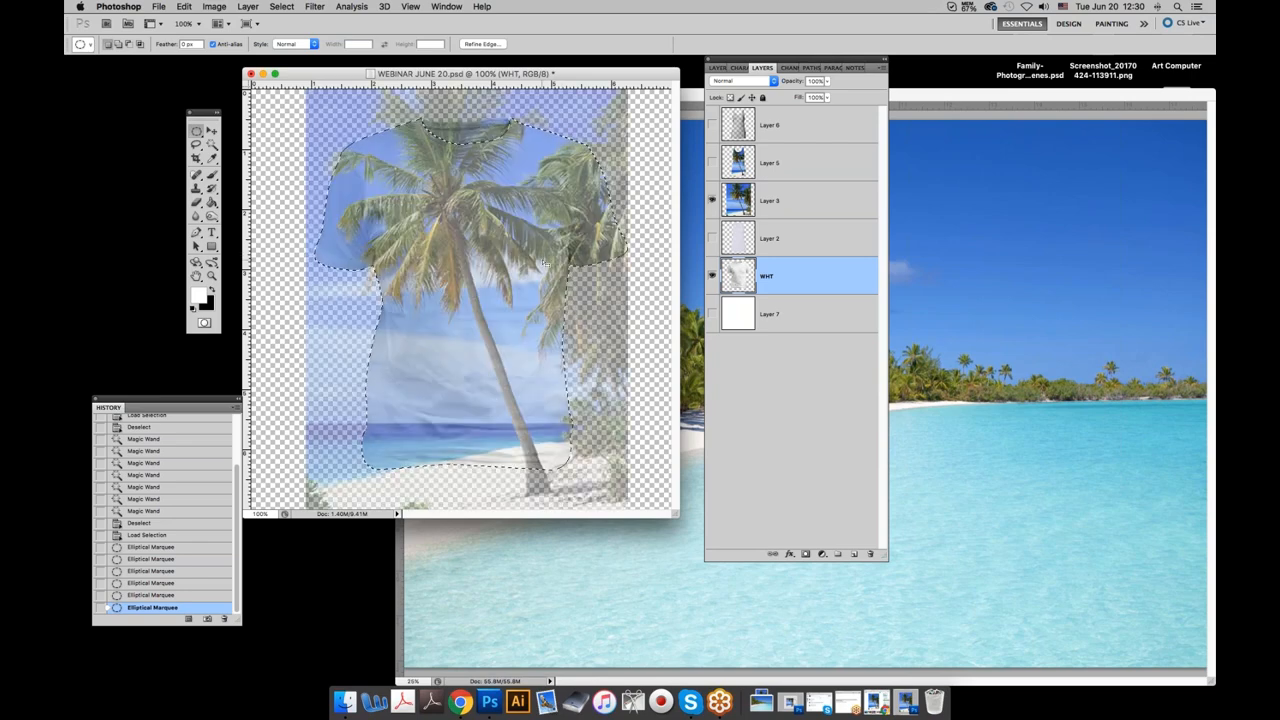
click(776, 202)
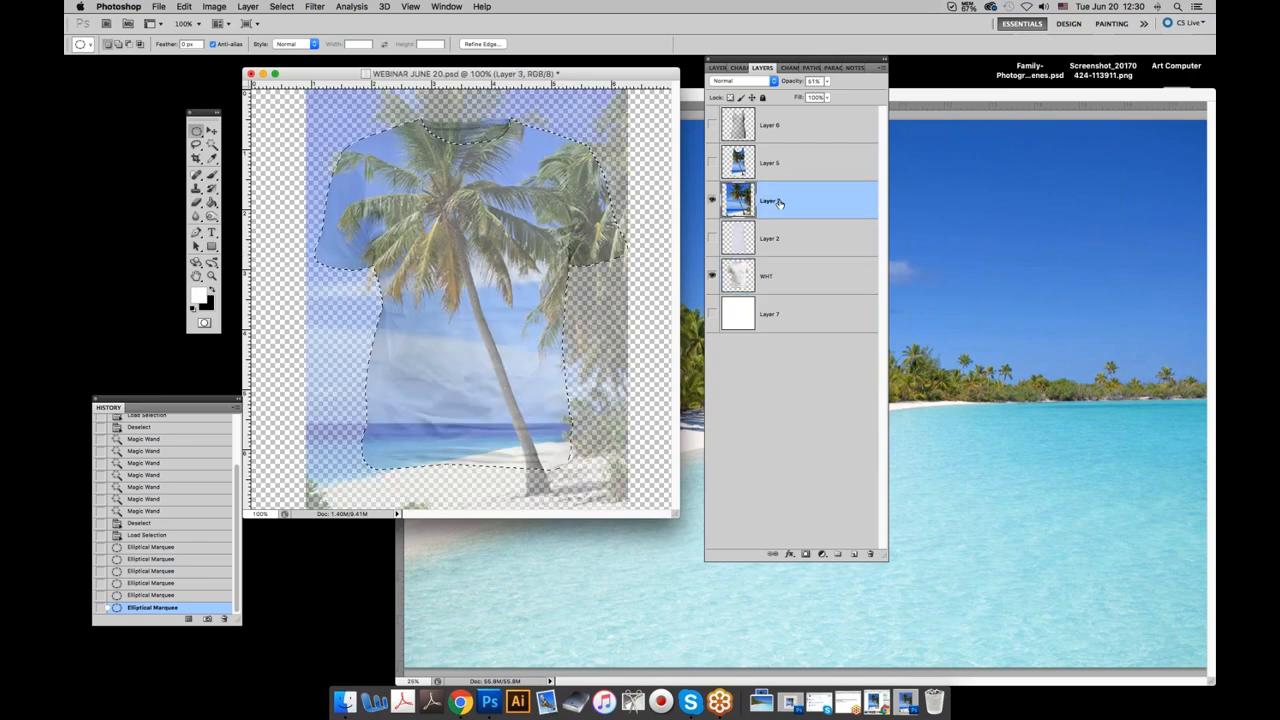
click(185, 8)
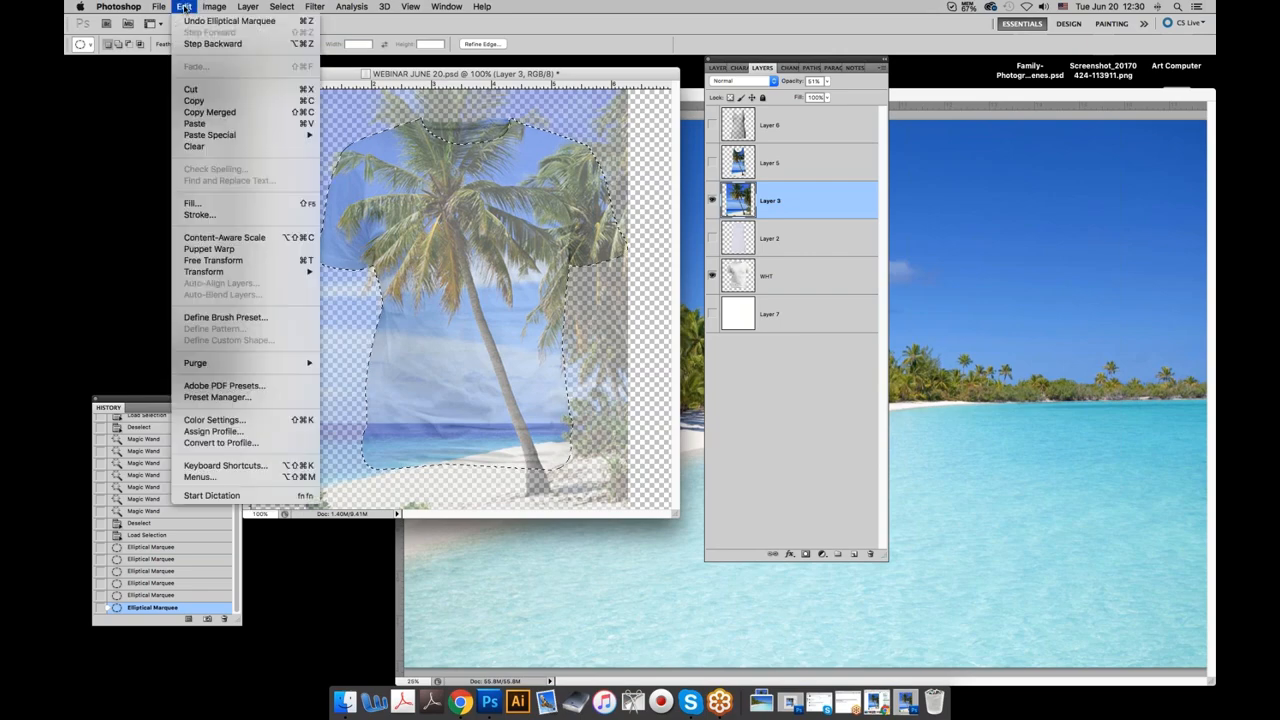
mouse_move(282, 8)
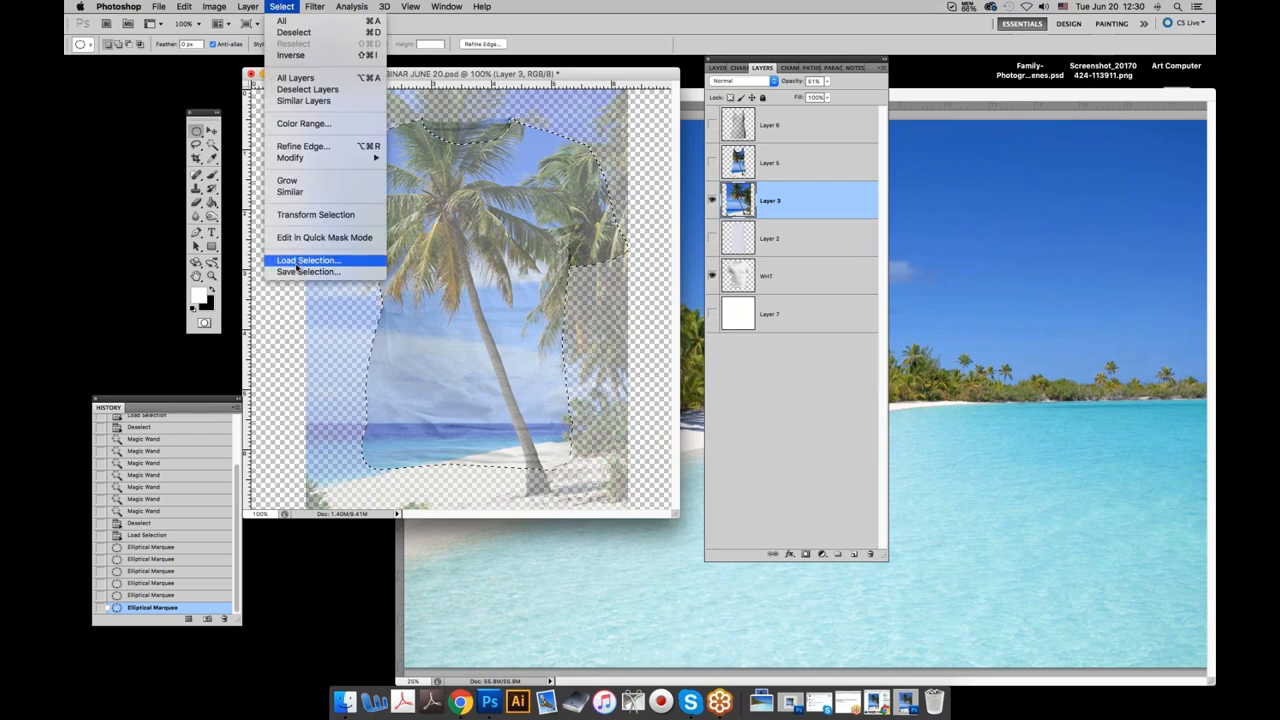
click(300, 272)
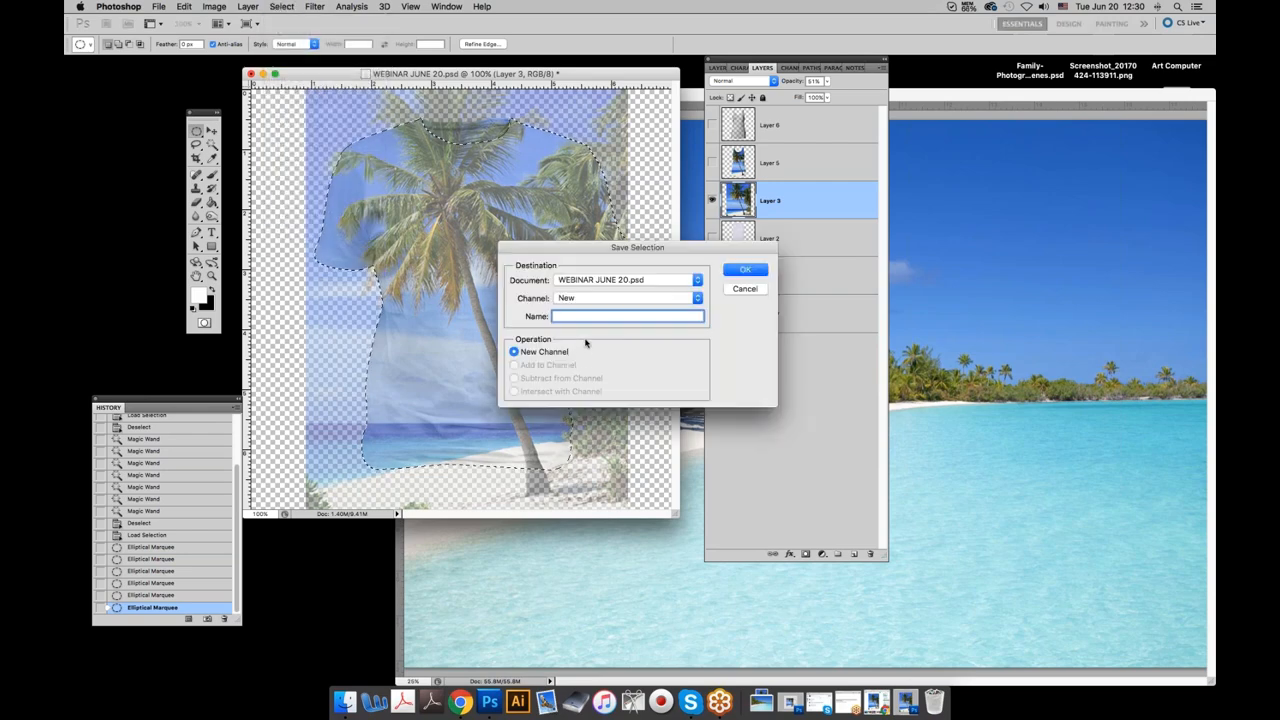
text(tTSHIRT)
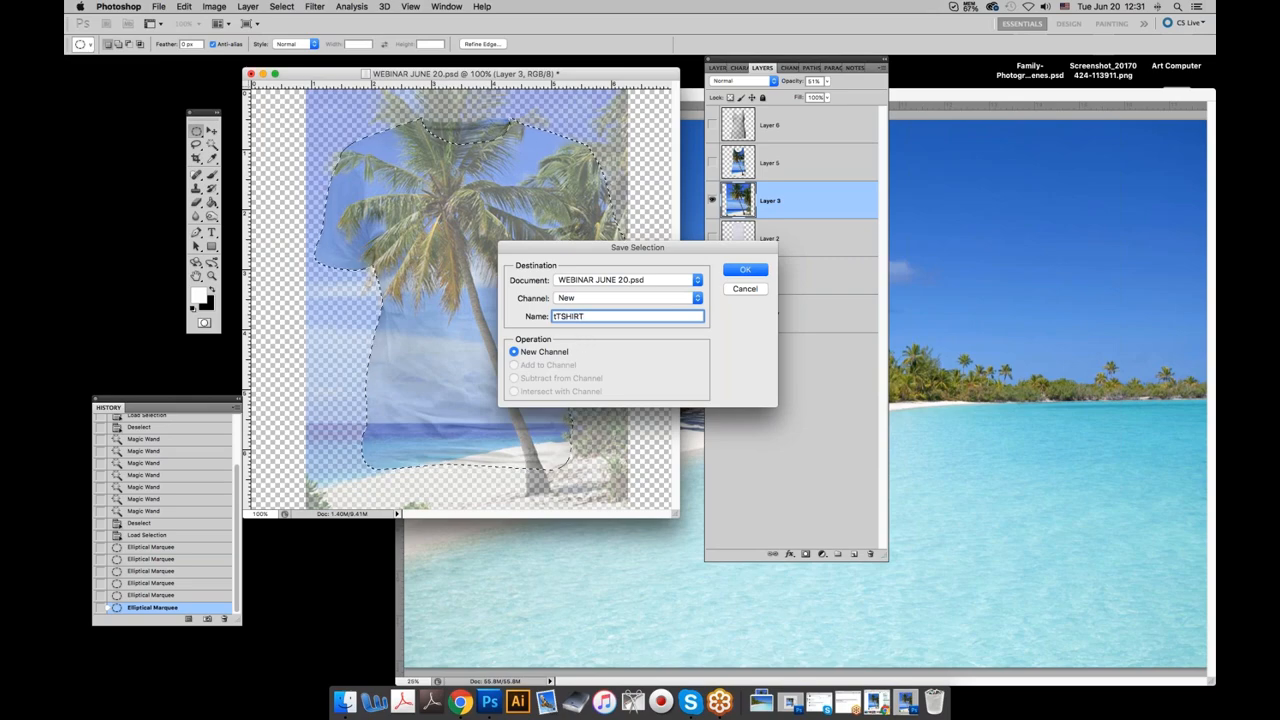
drag(558, 316, 549, 316)
key(BackSpace)
click(743, 271)
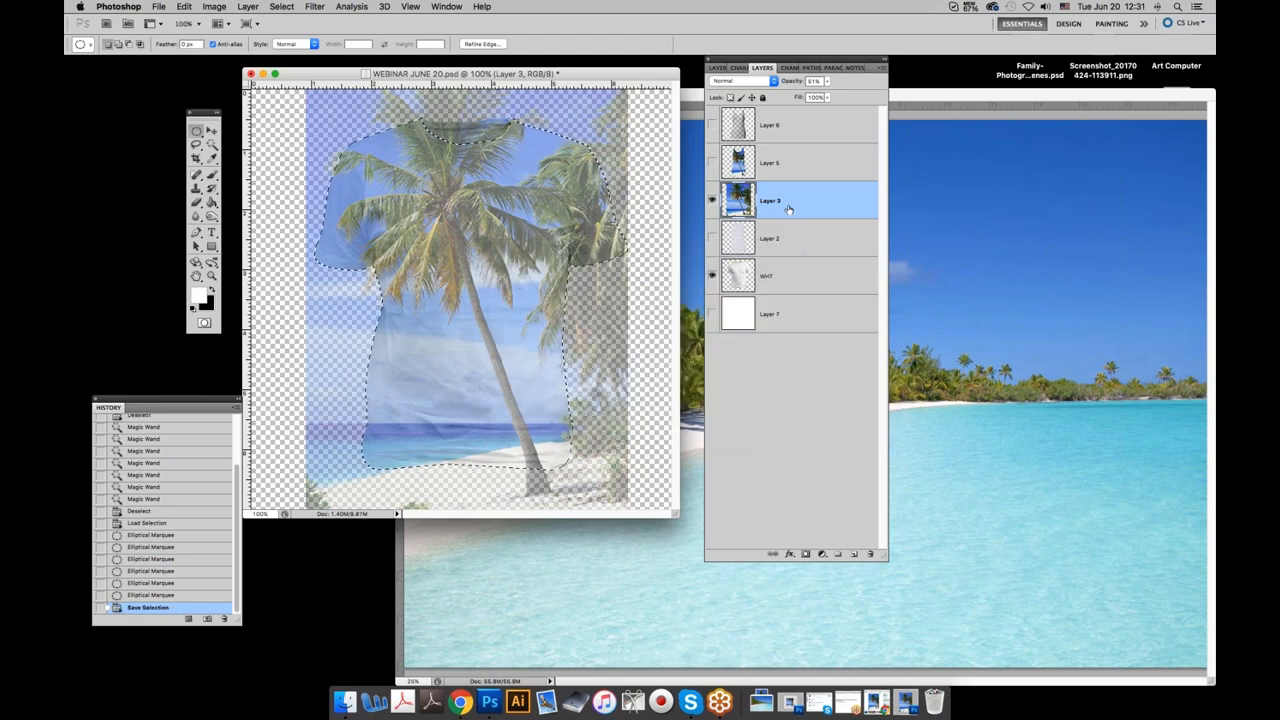
Copy the shirt-shaped area of Layer 3 onto a new layer and hide Layer 3.
click(184, 6)
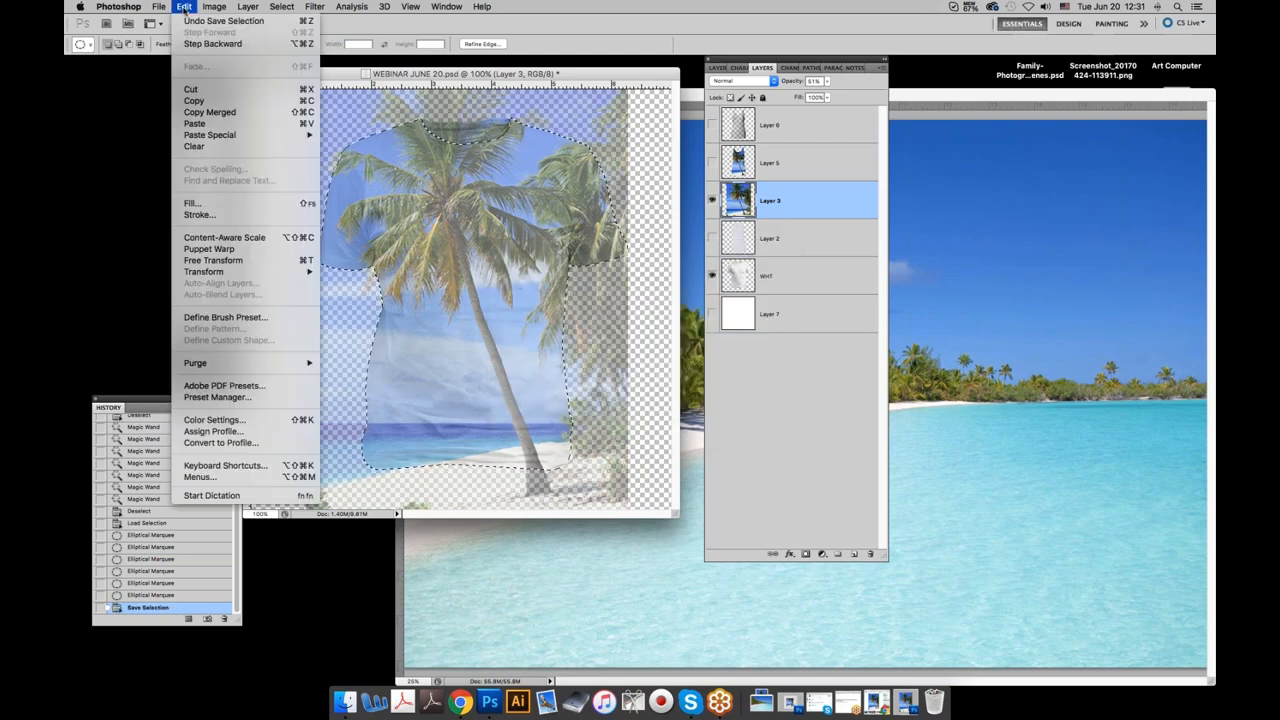
click(195, 101)
click(184, 6)
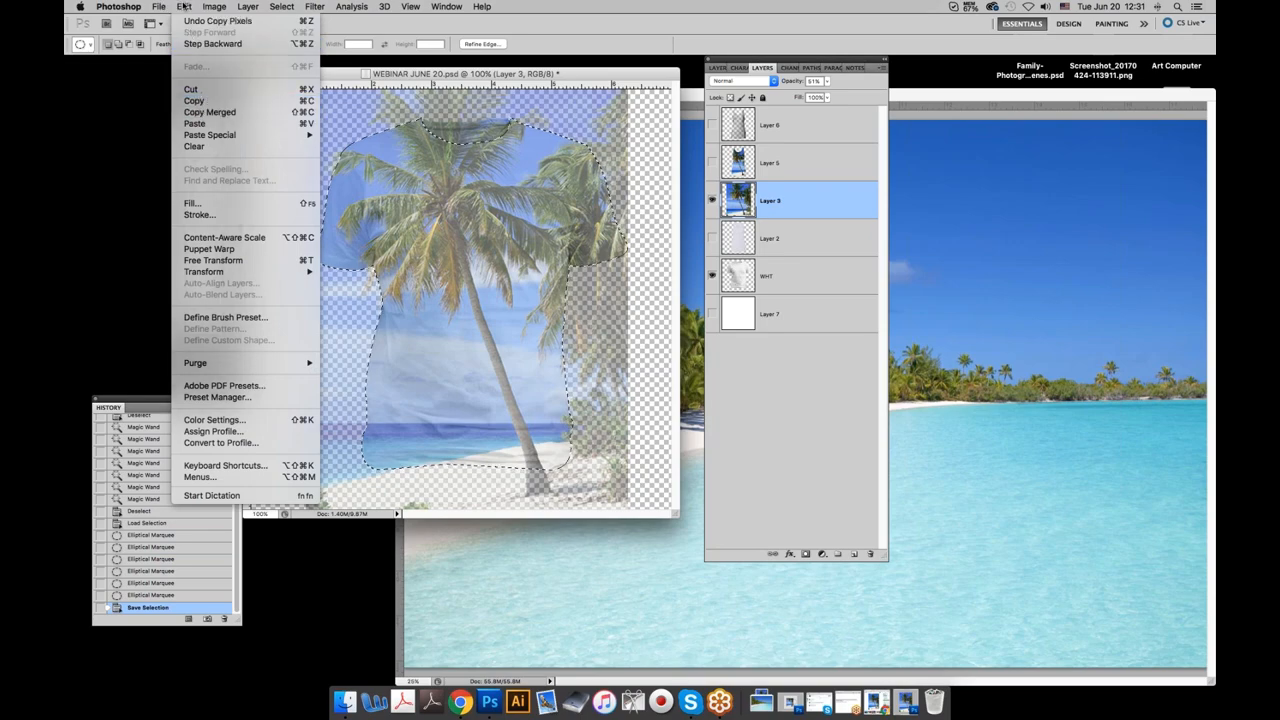
click(205, 124)
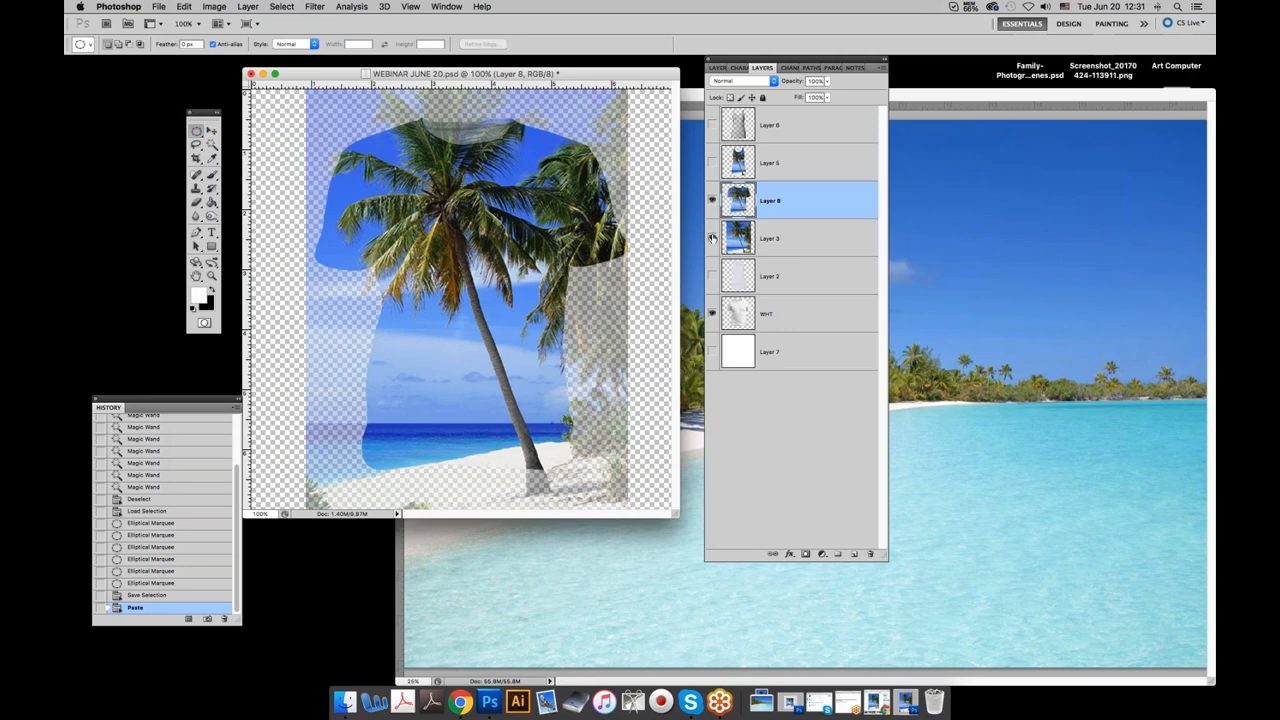
click(711, 237)
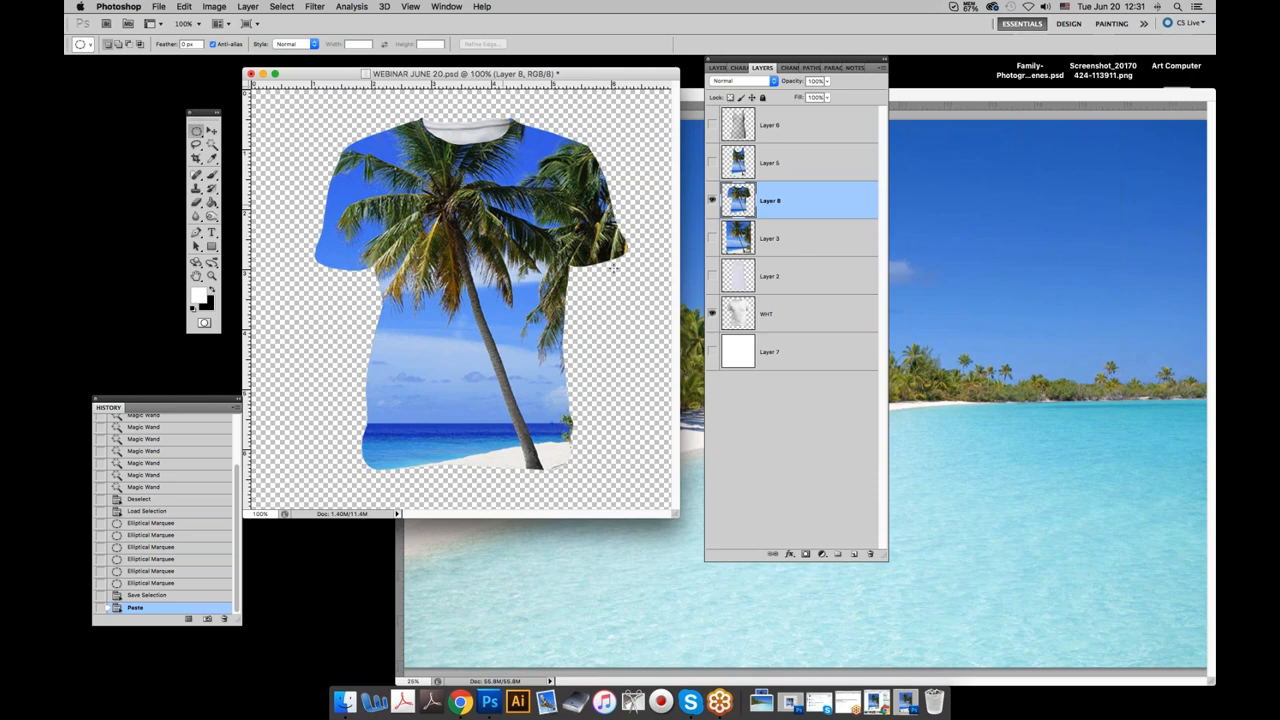
Select the WHT shirt's grey shading with Color Range, sampling the torso and both sleeves, and subtract the neck opening with Elliptical Marquee ellipses.
click(711, 200)
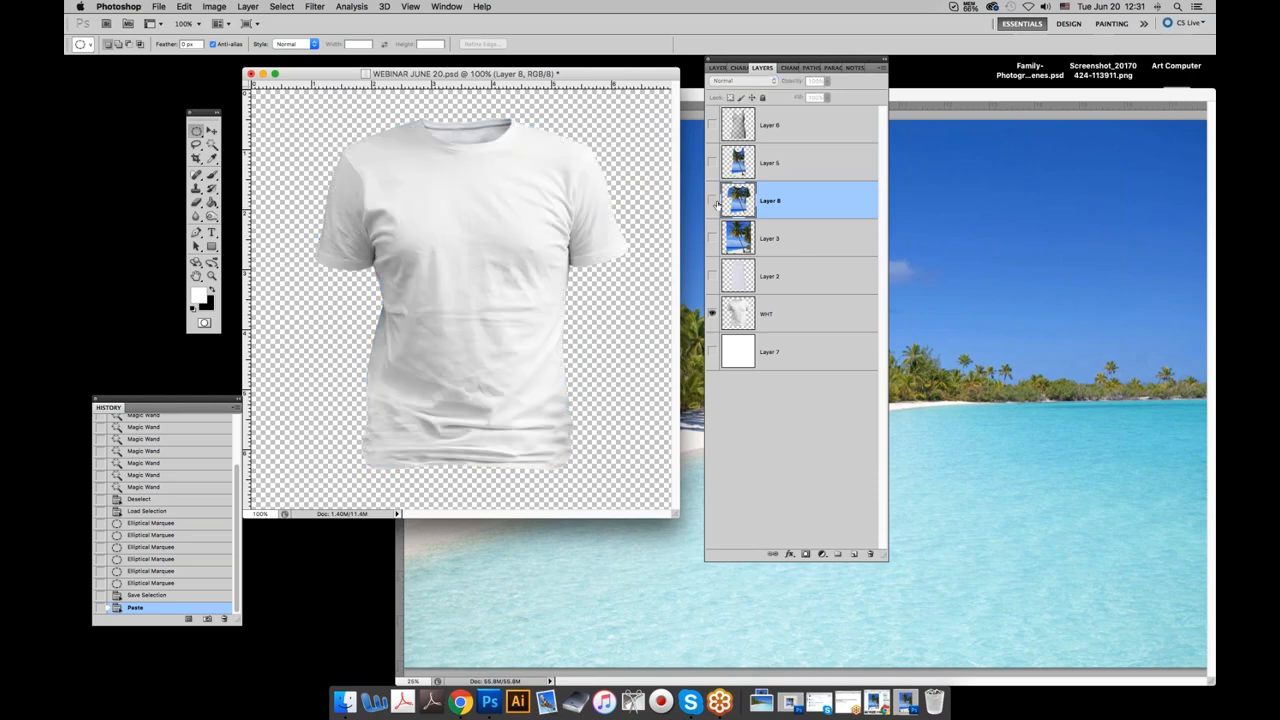
click(767, 326)
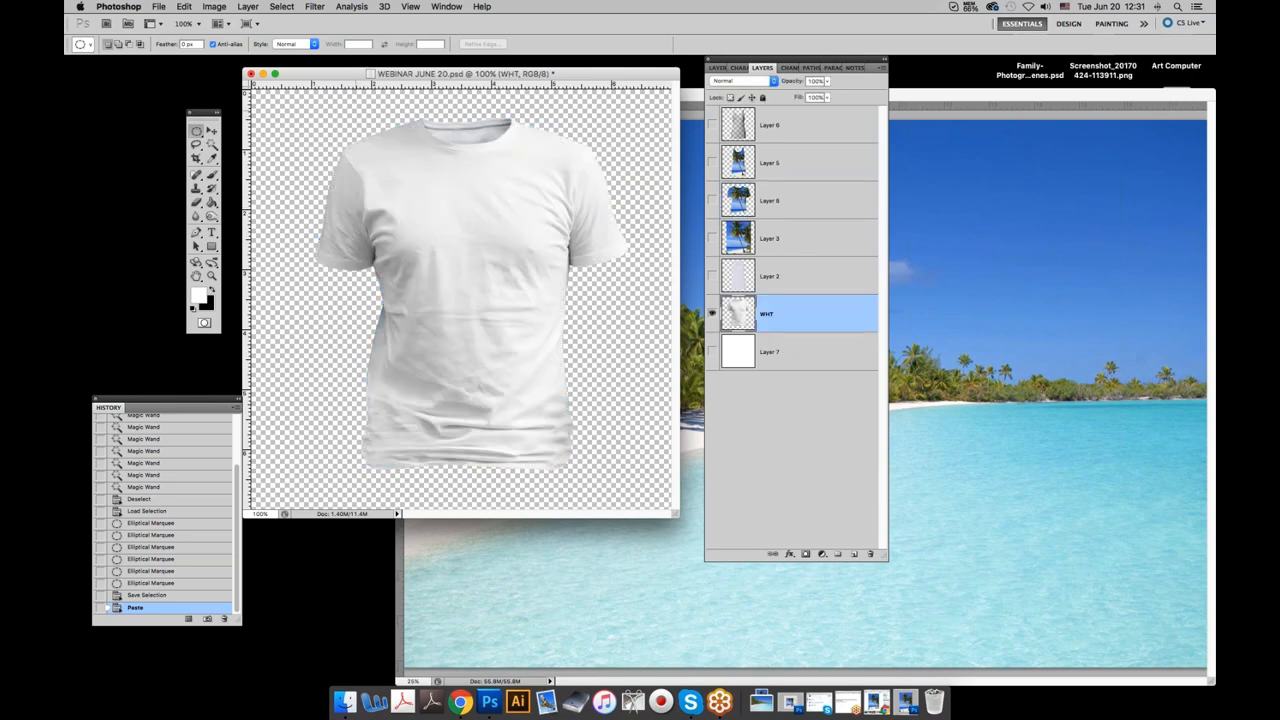
click(282, 7)
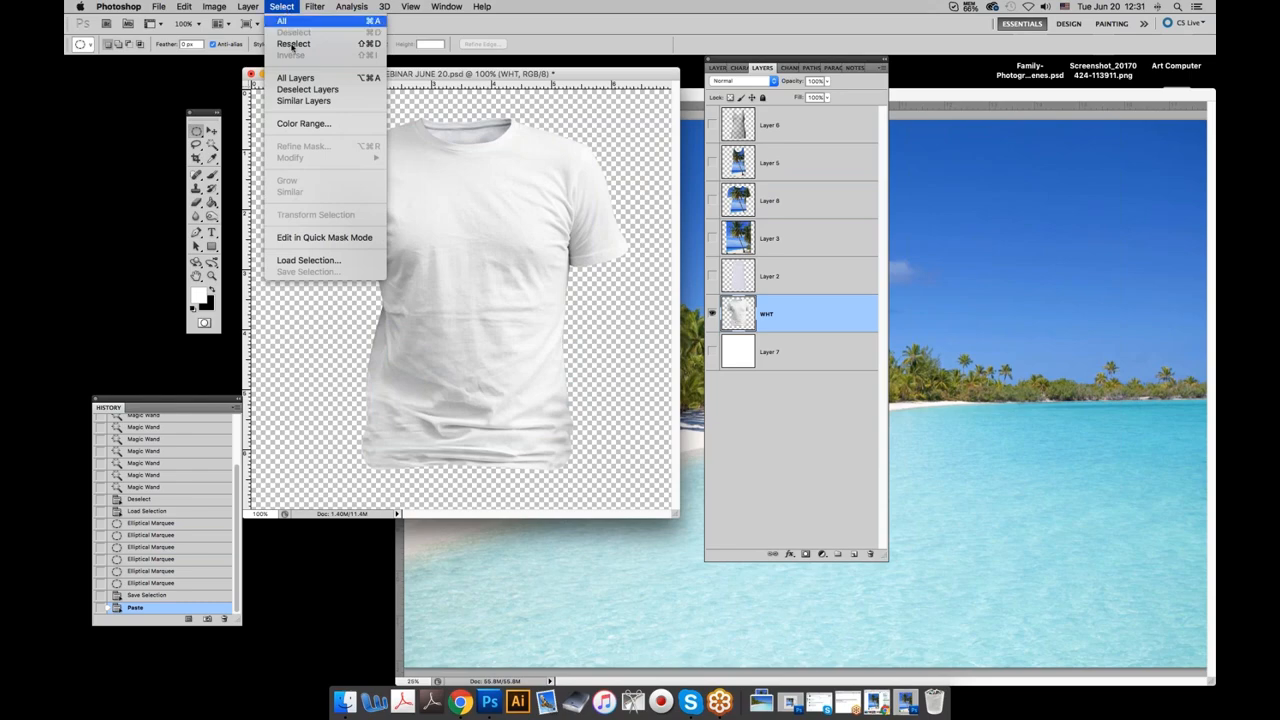
click(303, 123)
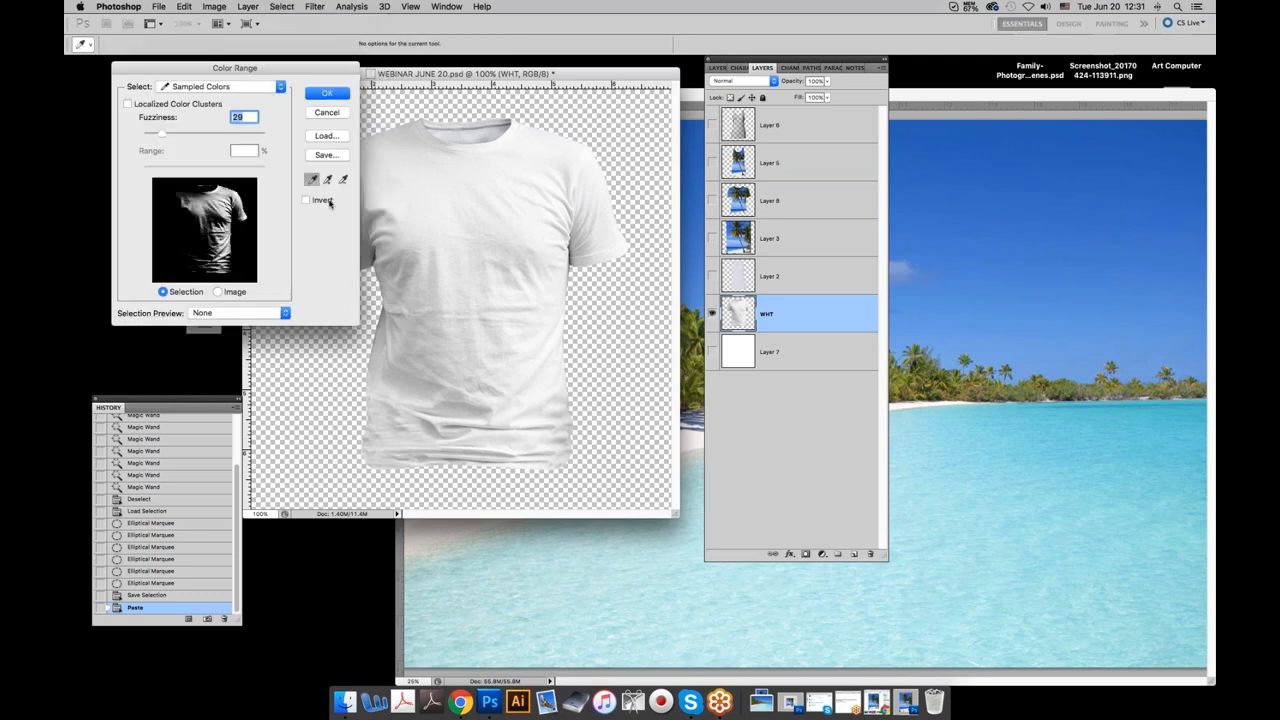
click(401, 272)
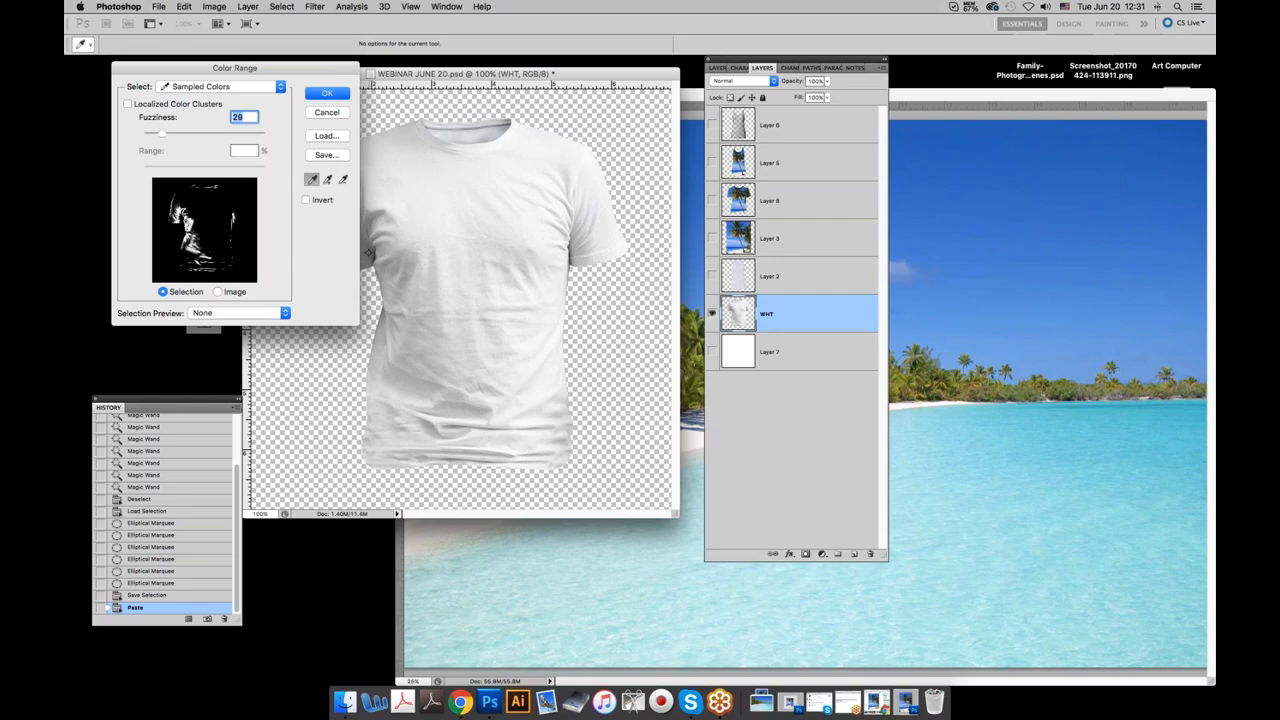
click(327, 179)
click(369, 252)
click(578, 224)
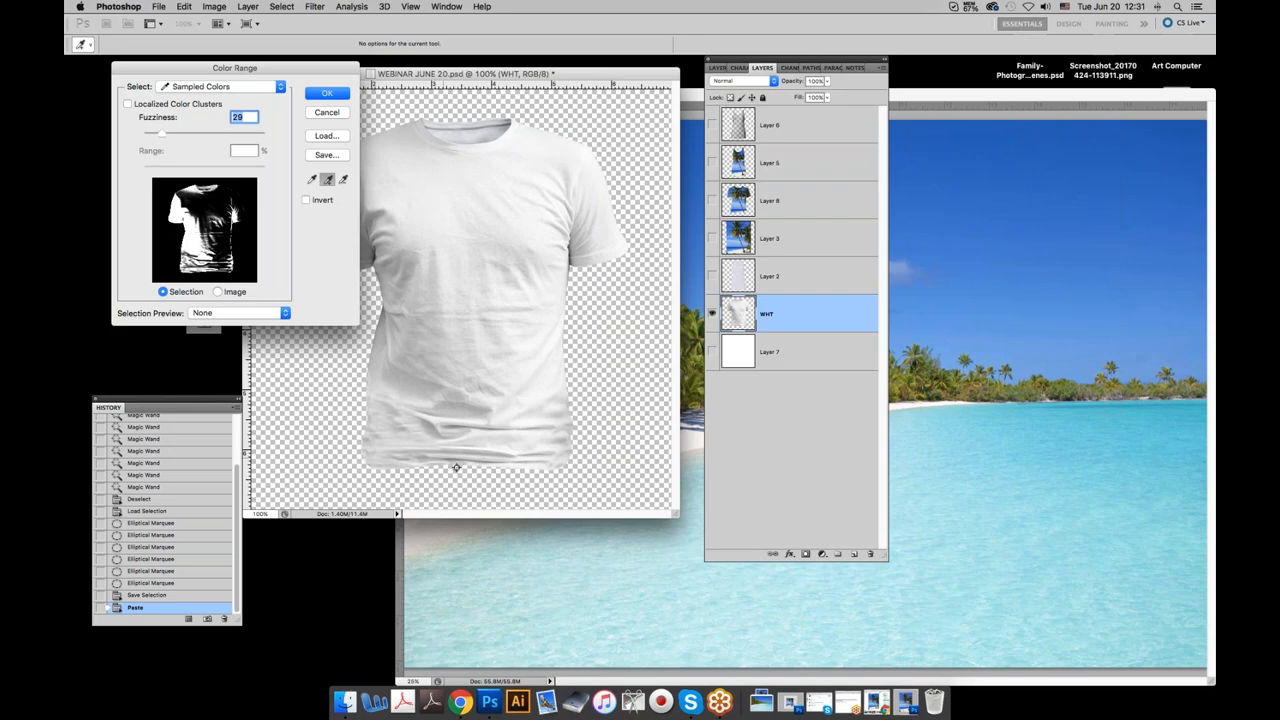
click(326, 94)
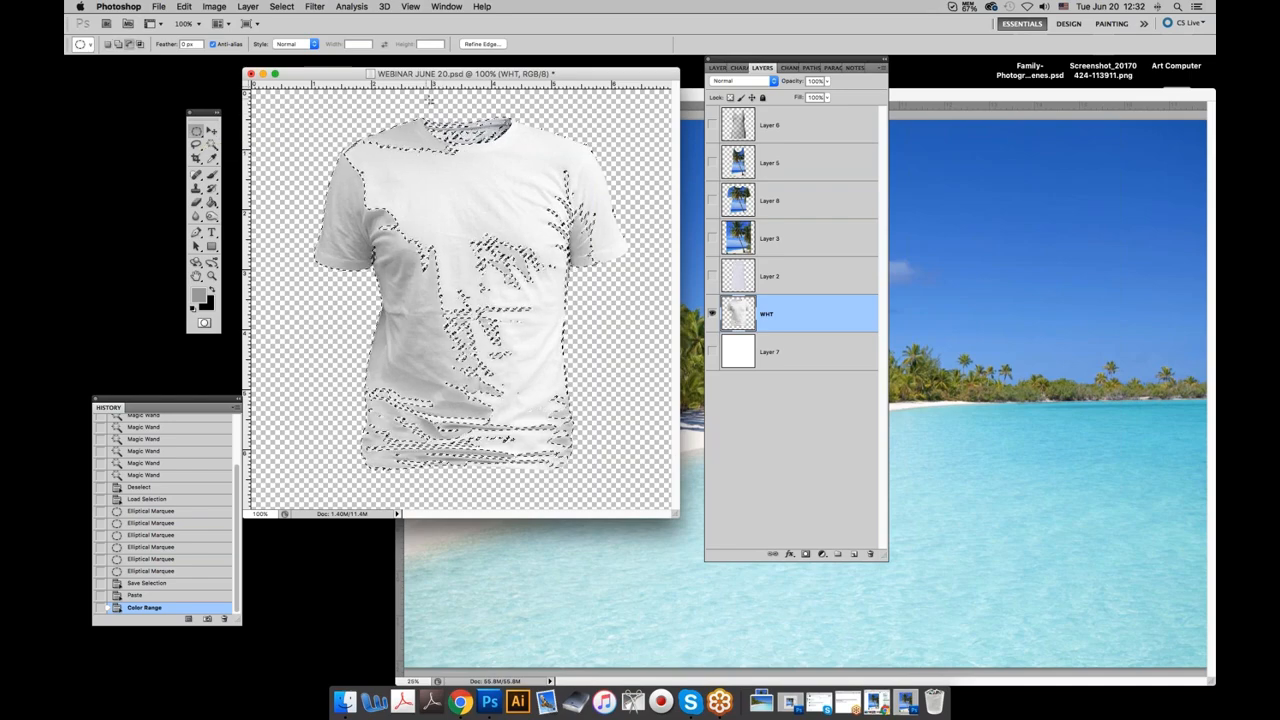
drag(425, 99, 512, 143)
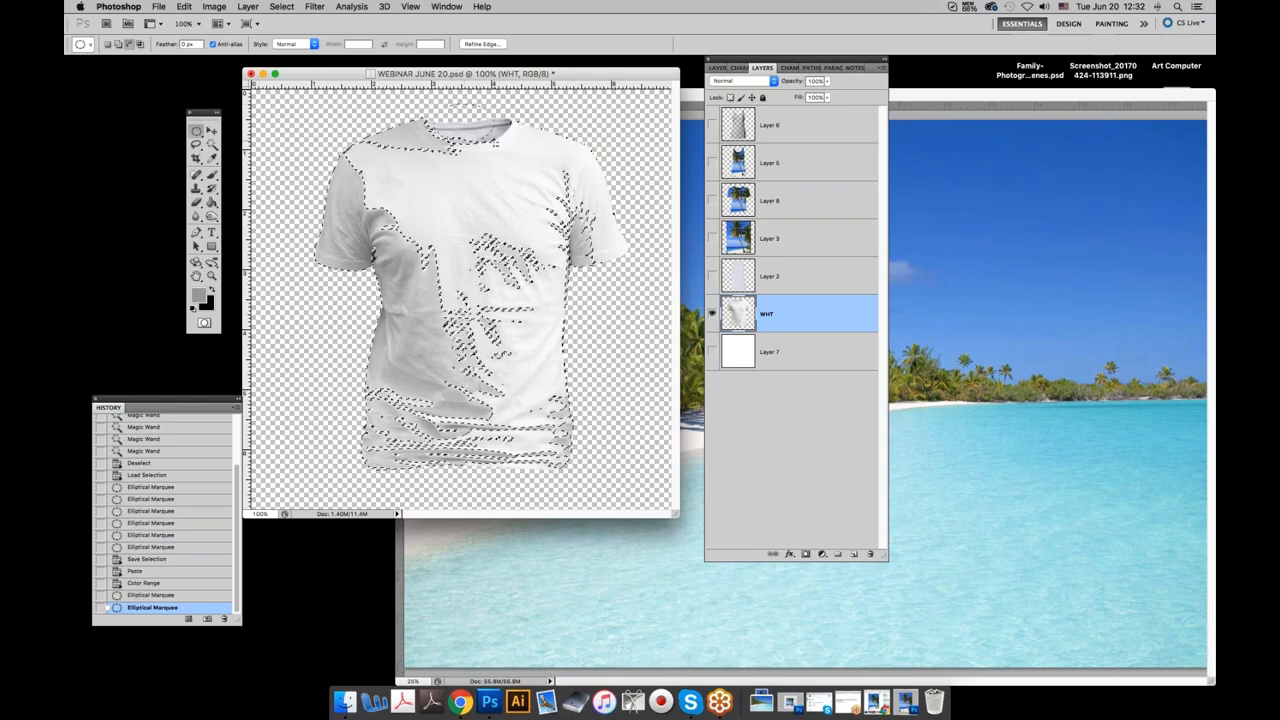
drag(495, 145, 497, 106)
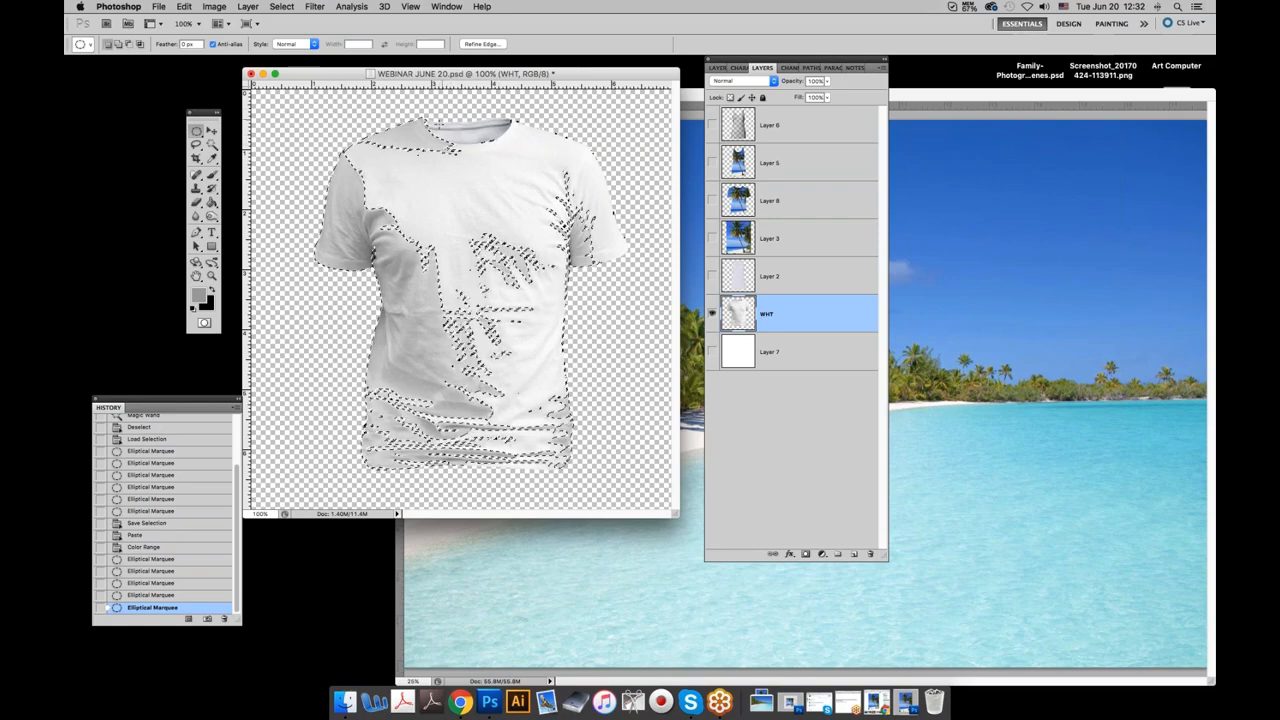
Copy the selected shading of the WHT shirt onto a new layer and hide the WHT layer.
click(184, 8)
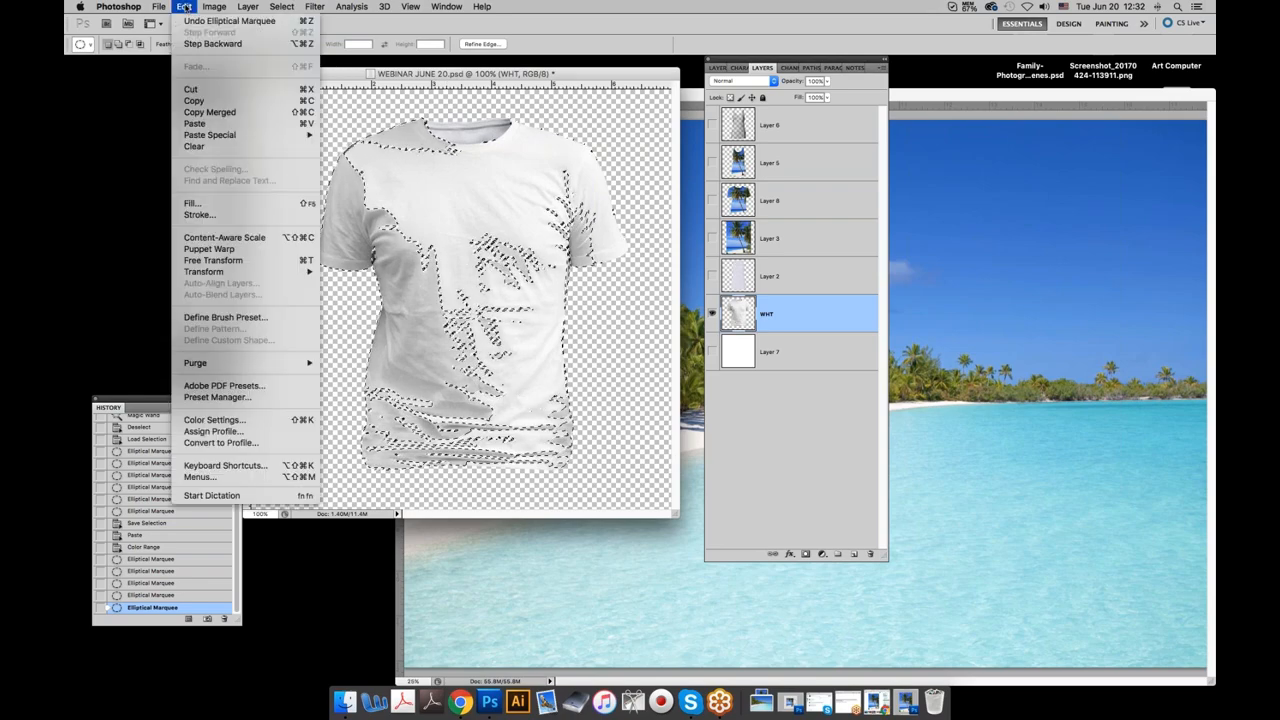
click(194, 101)
click(184, 8)
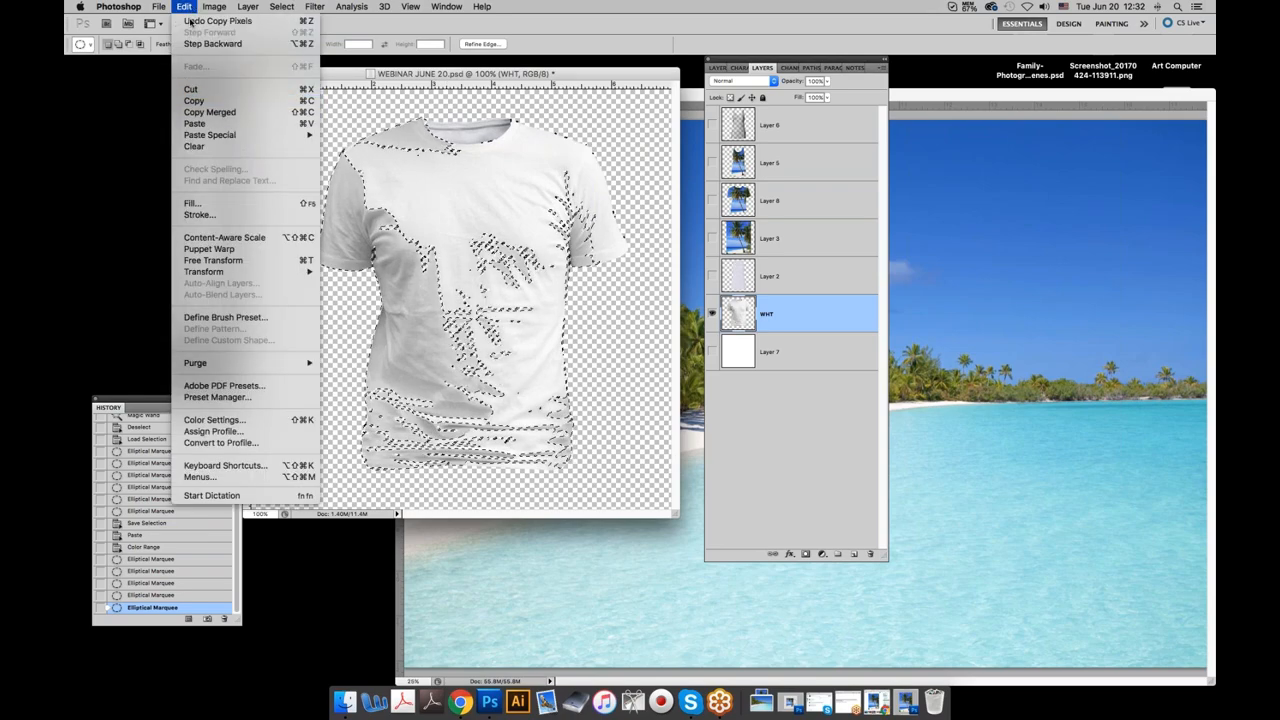
click(196, 123)
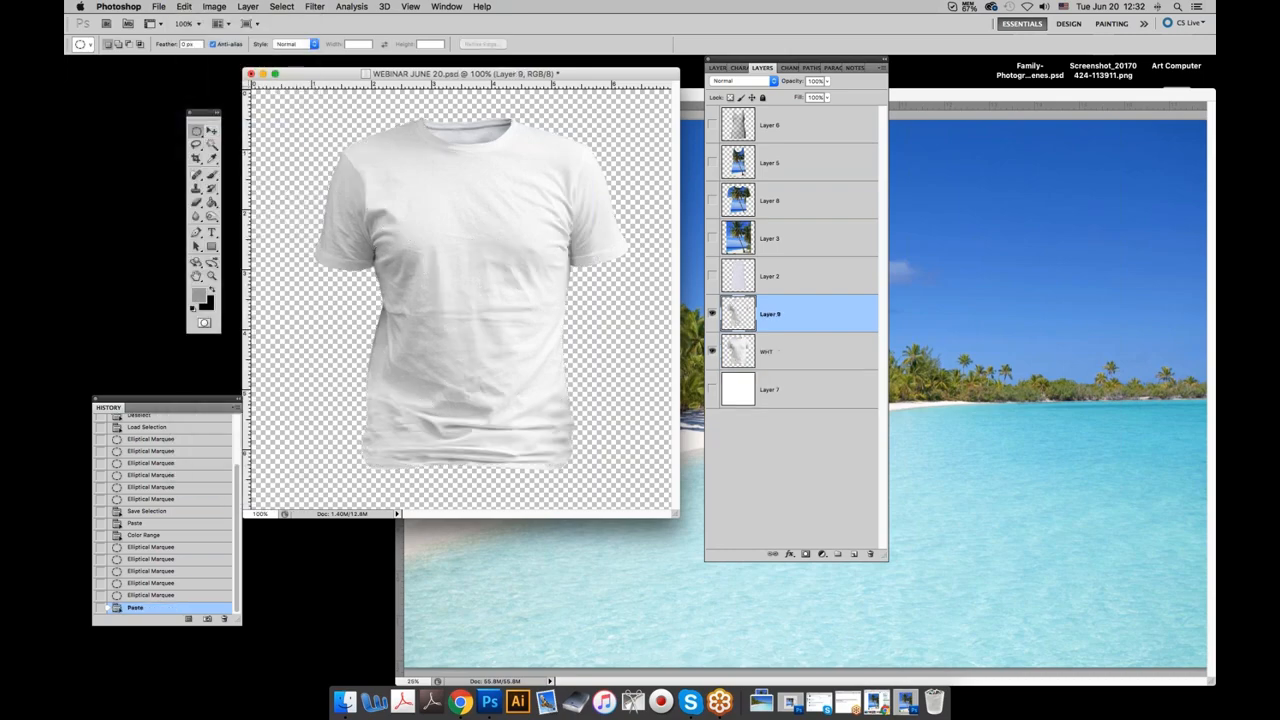
click(711, 352)
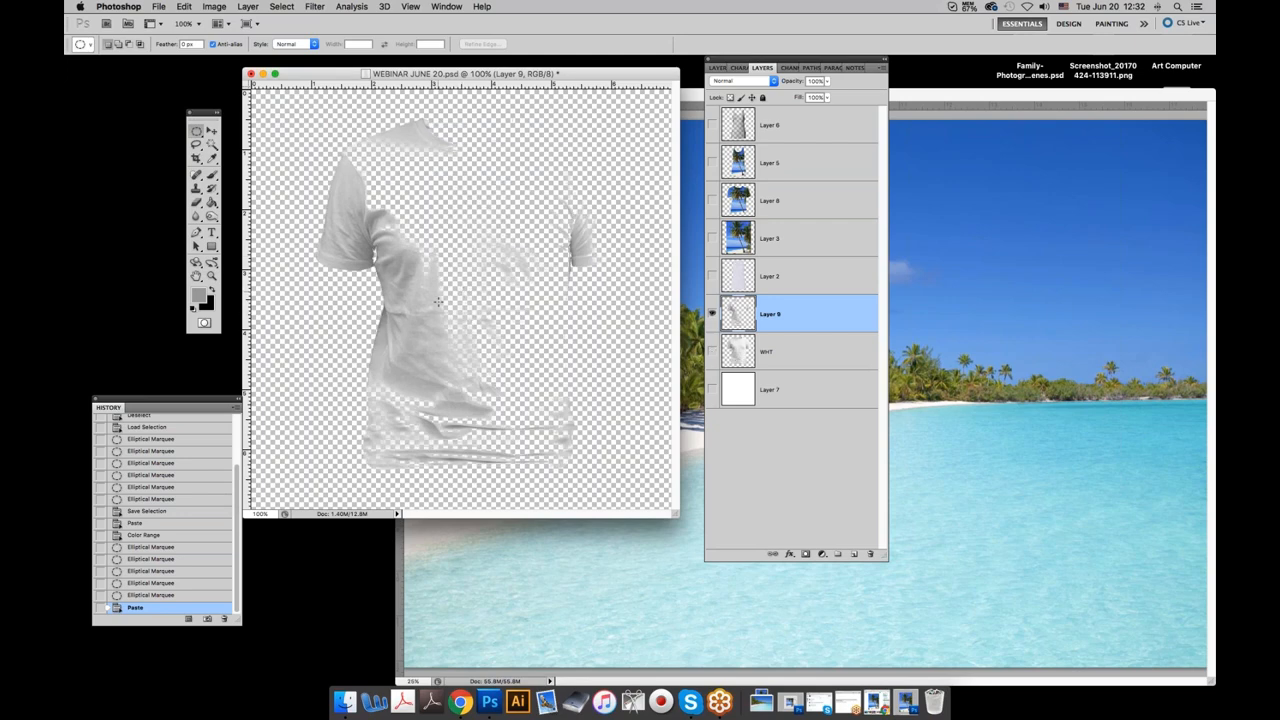
Load the outline of the pasted shading layer as a selection and fill it with black.
super+click(736, 316)
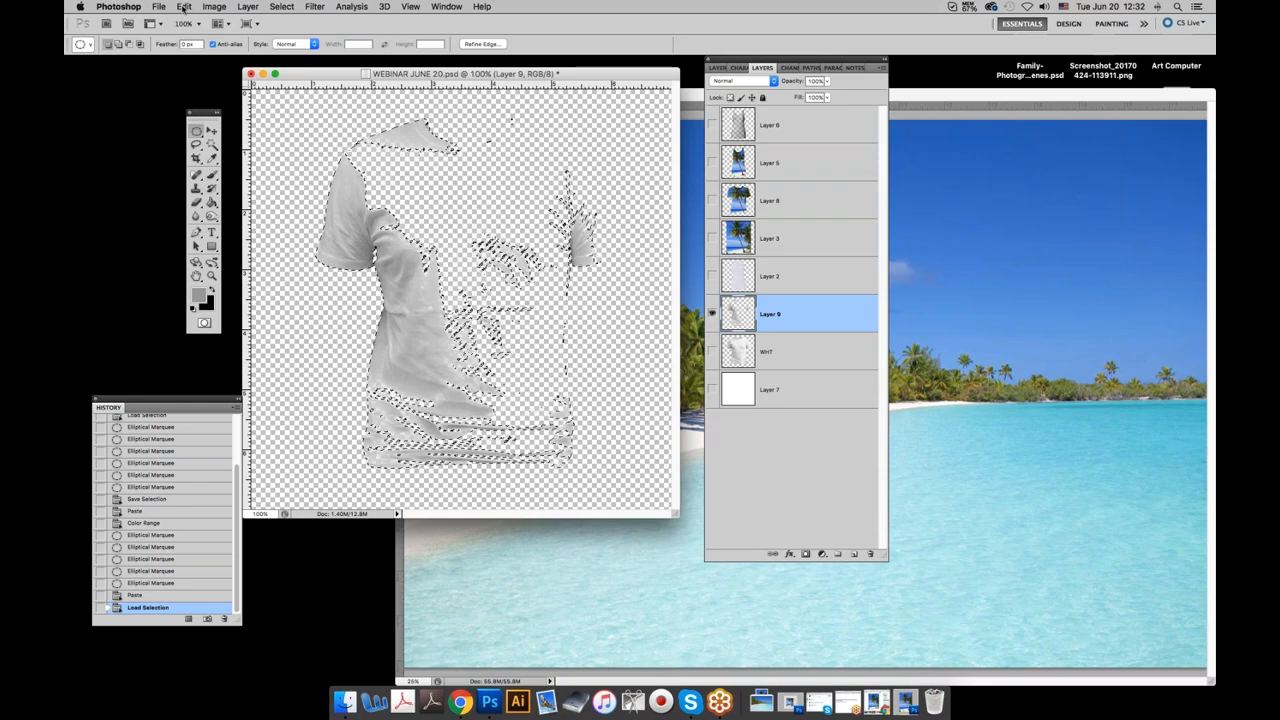
click(183, 7)
click(199, 204)
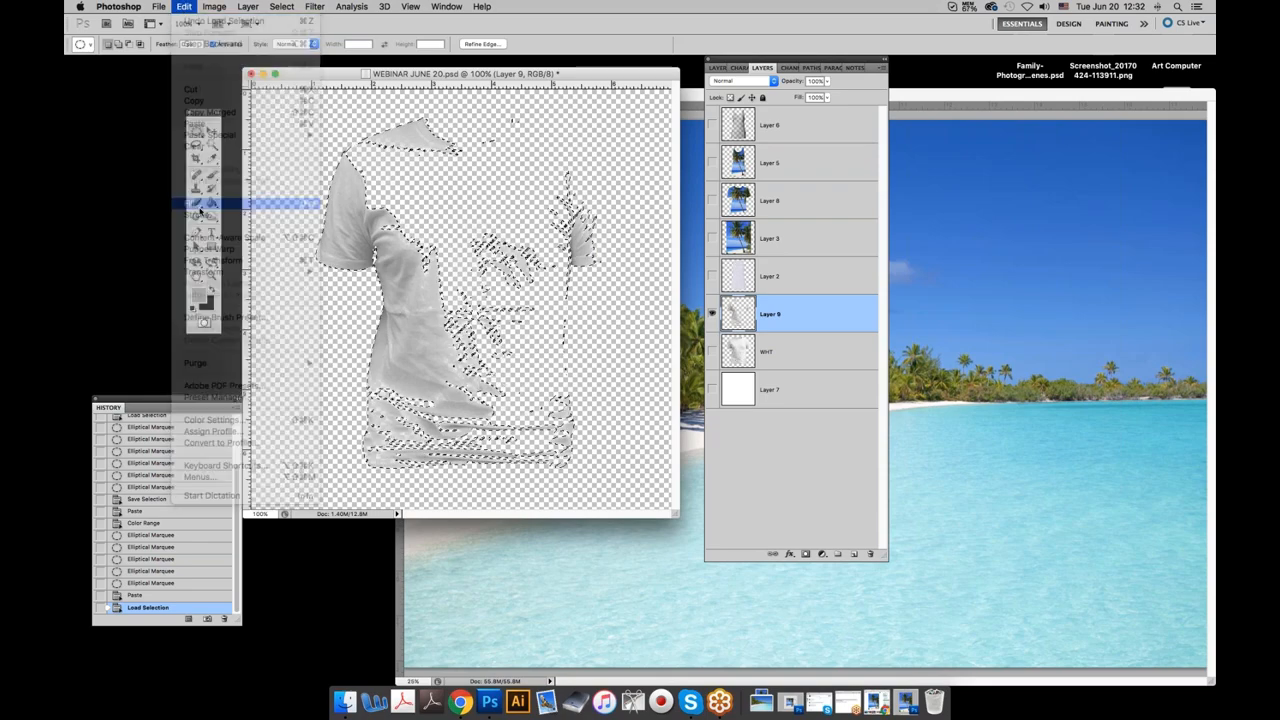
click(706, 279)
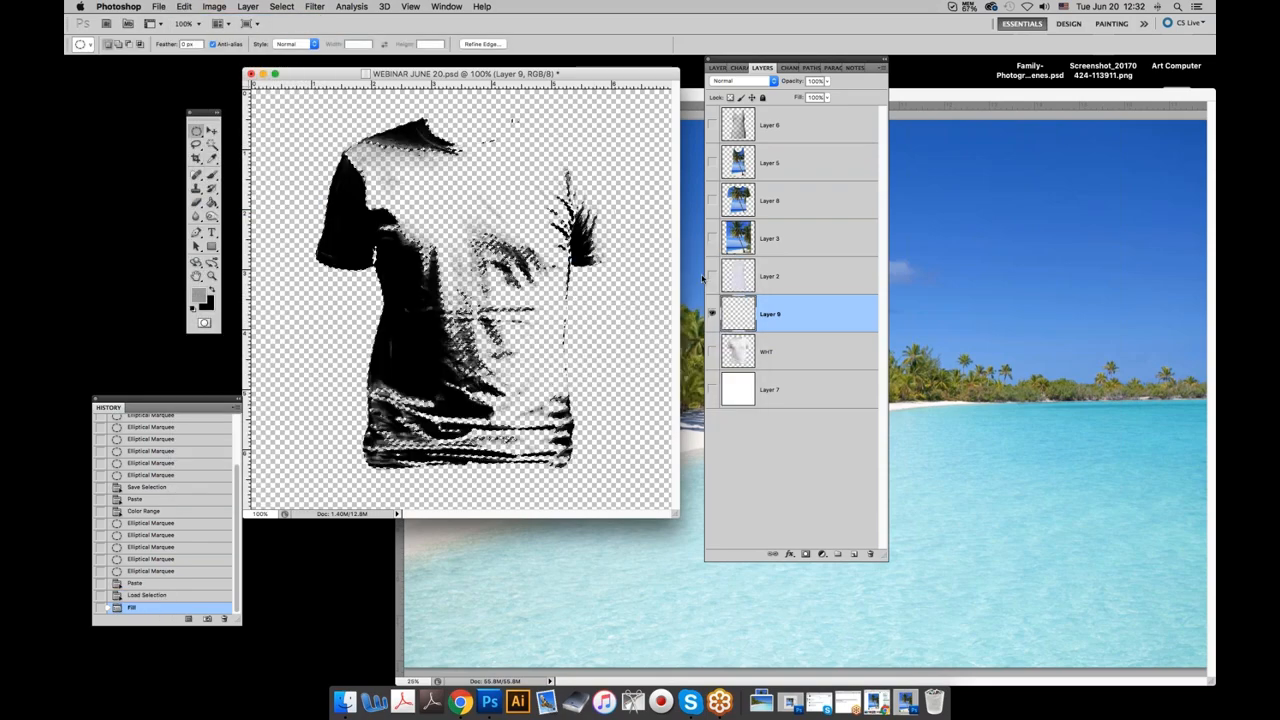
Place the black shading directly above the palm shirt, with Layer 8 and WHT visible, and set its opacity to 12%.
drag(778, 317, 775, 182)
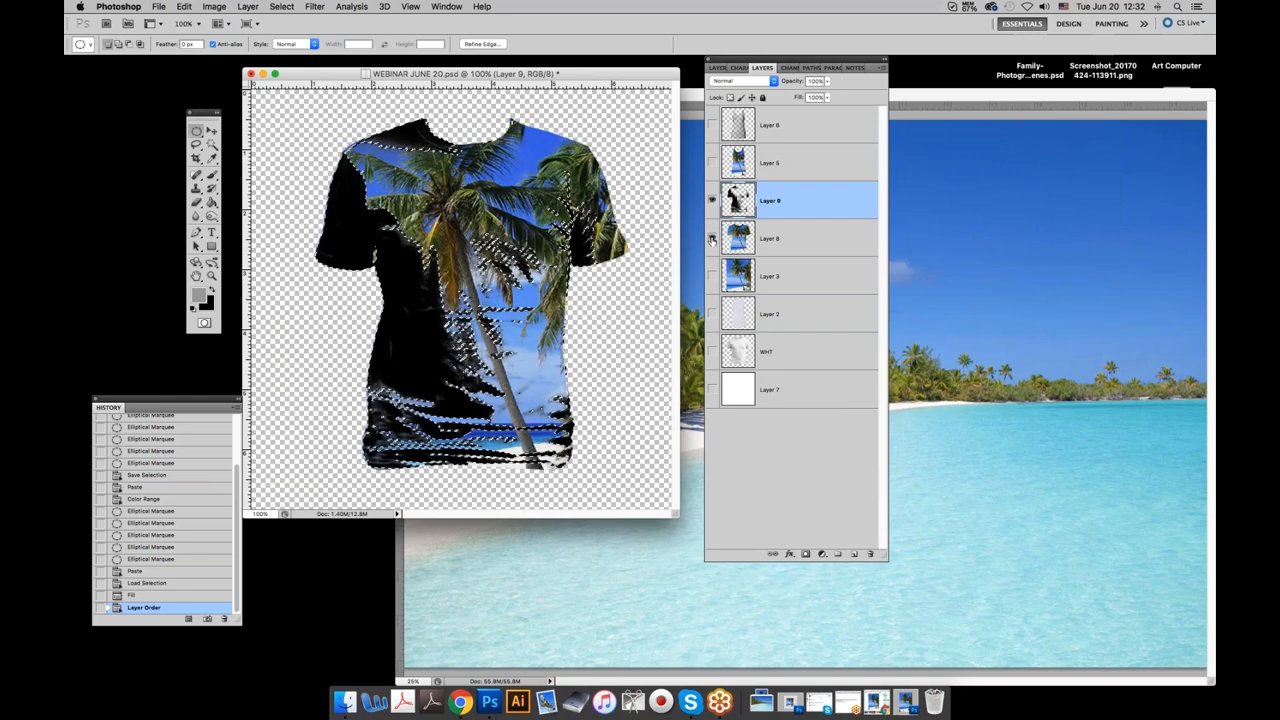
click(712, 351)
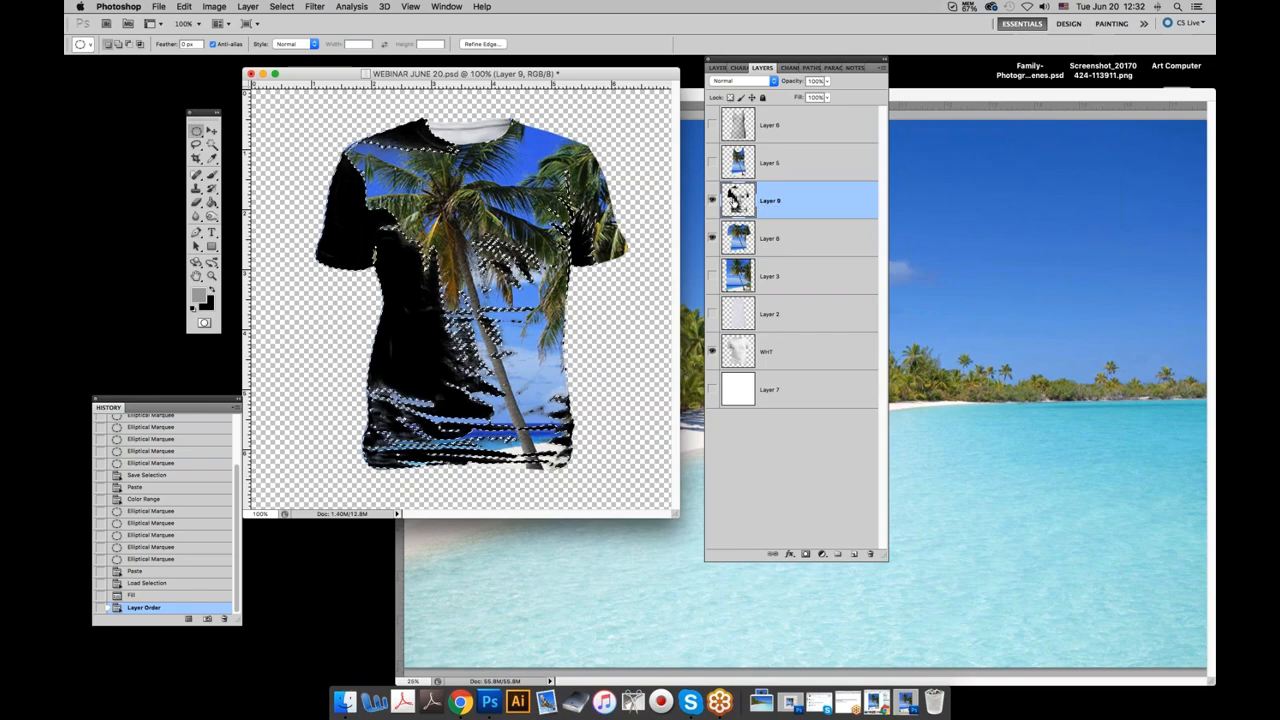
click(827, 82)
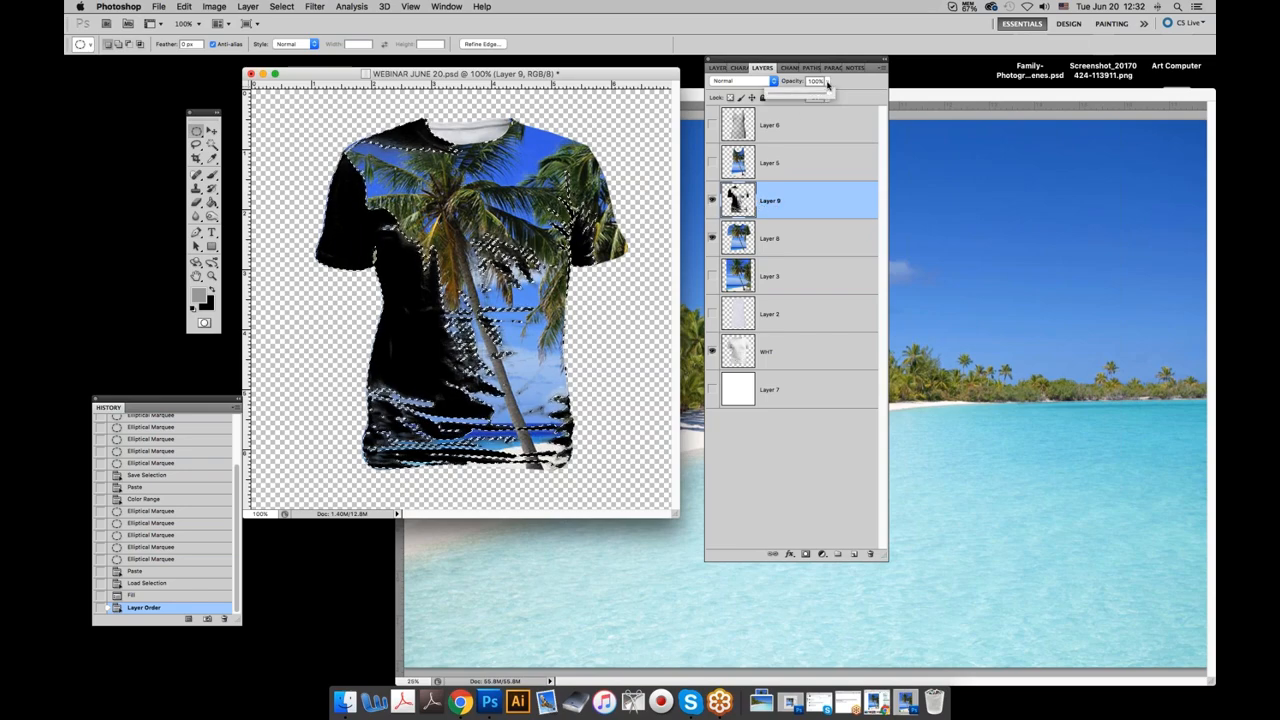
drag(829, 95, 785, 96)
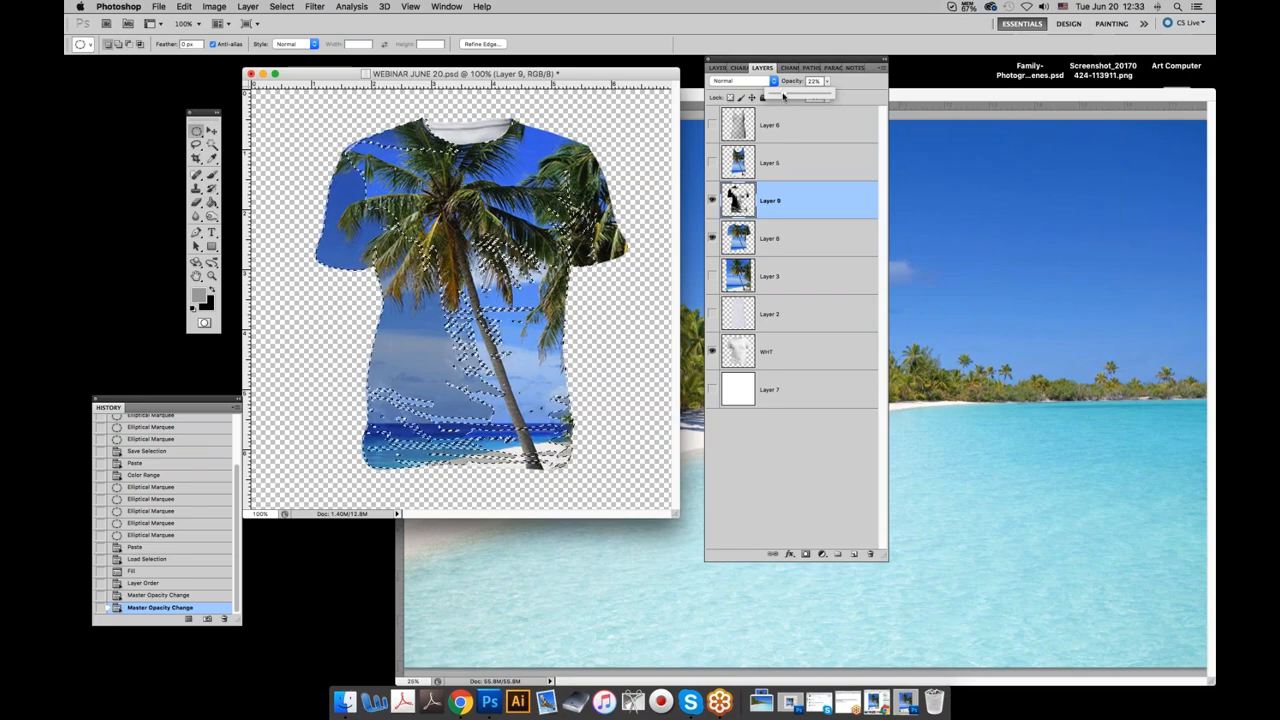
drag(795, 92, 778, 96)
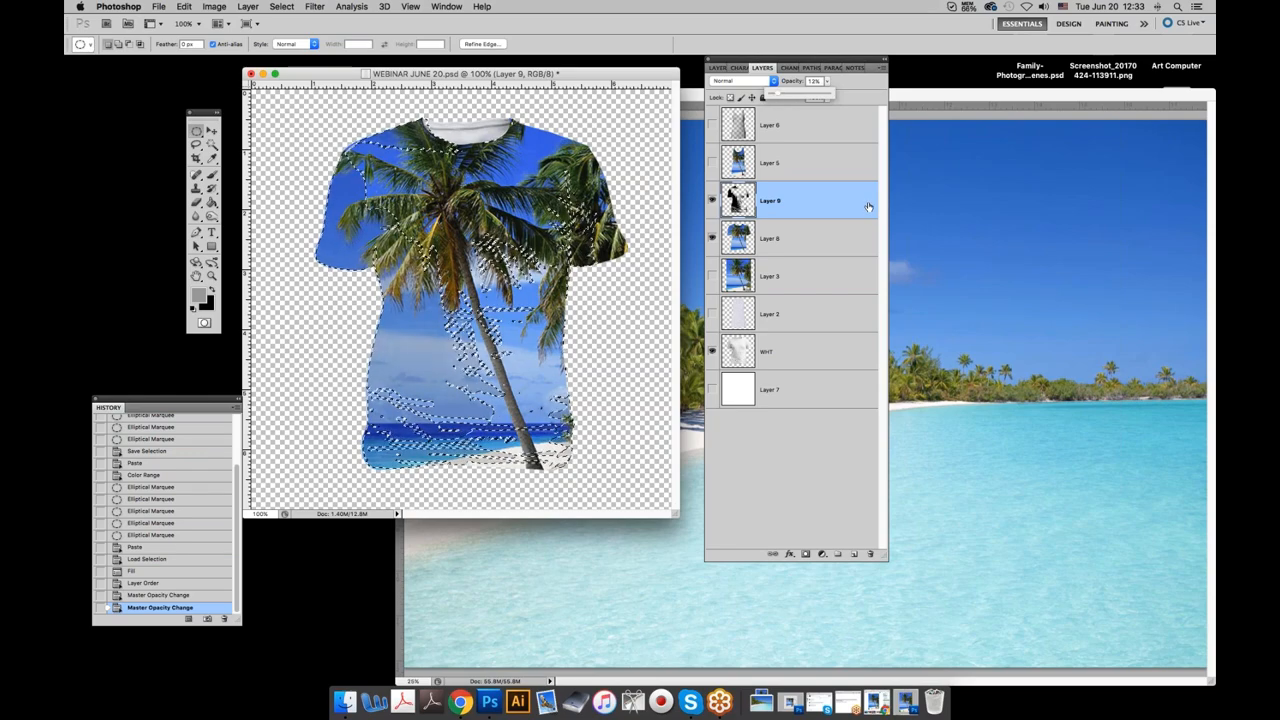
Clear the shading selection and switch to the Move tool.
click(281, 6)
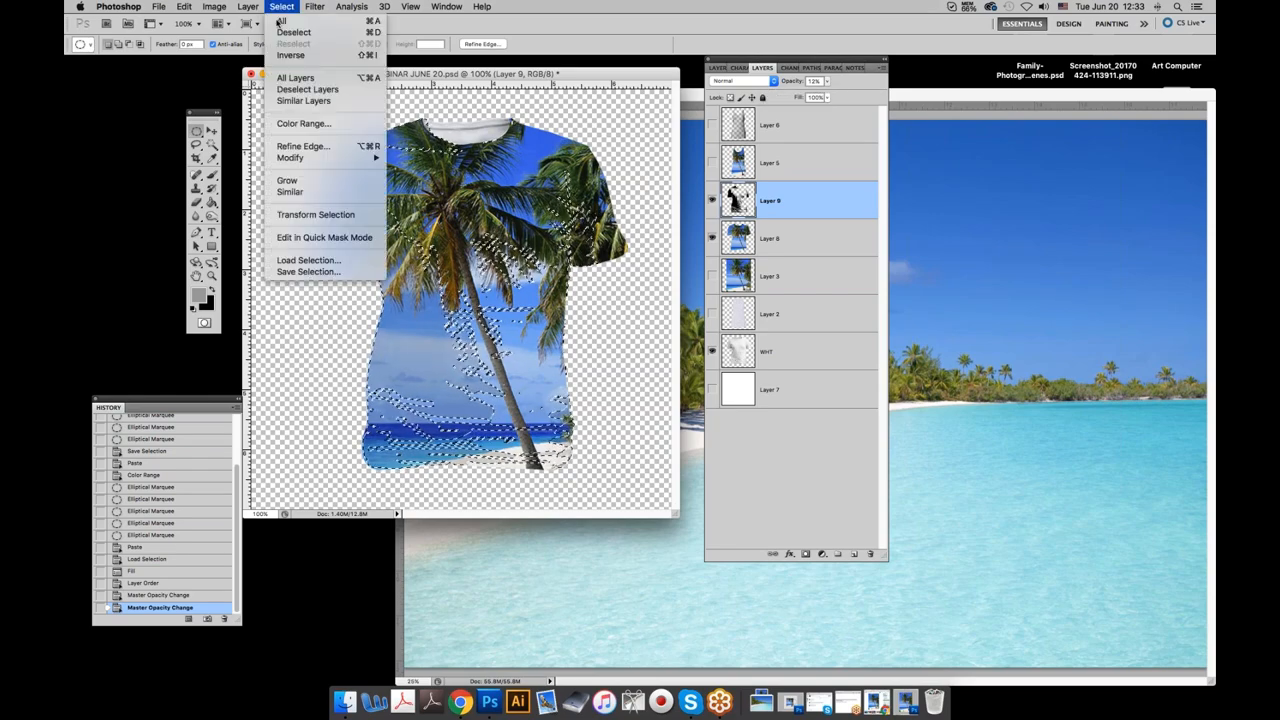
click(293, 32)
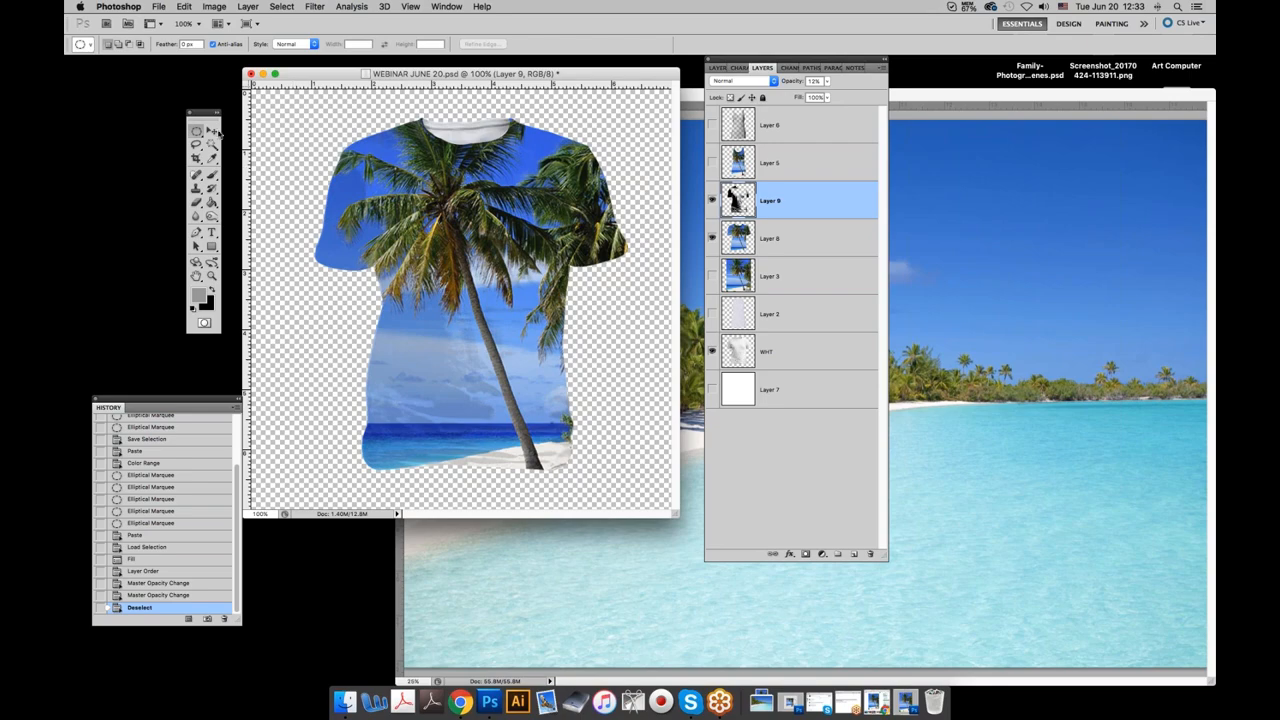
click(211, 131)
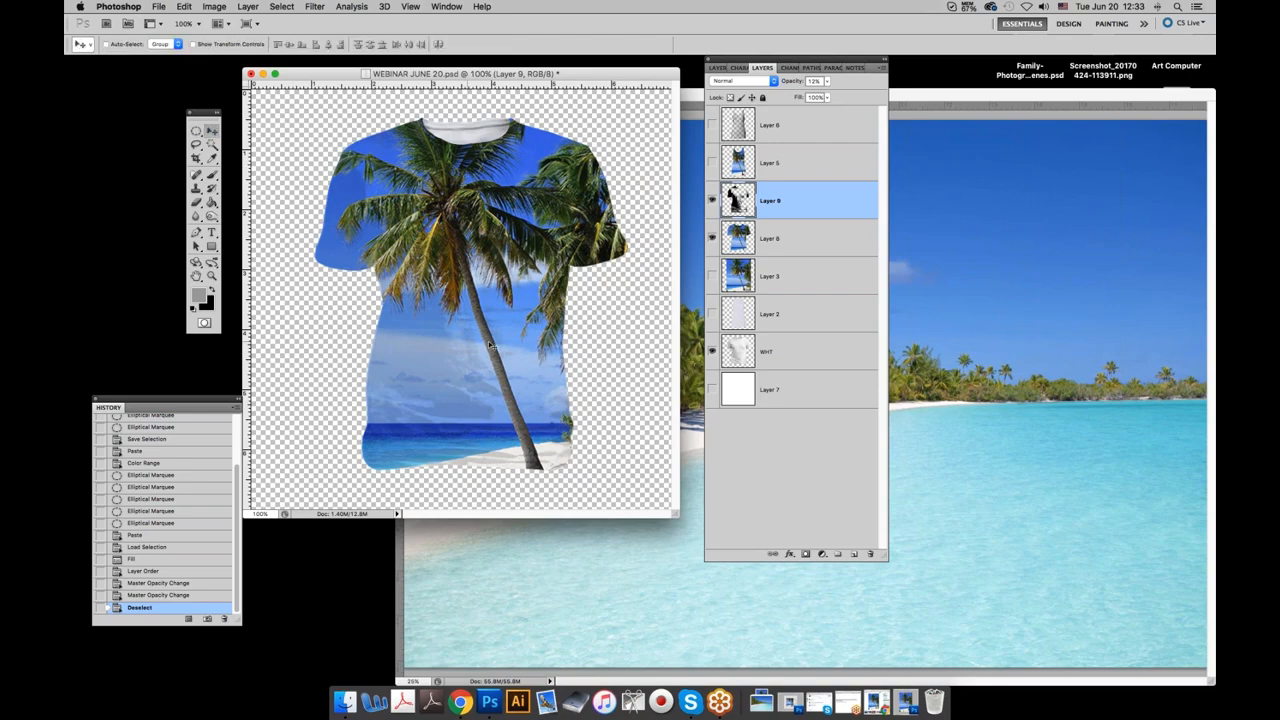
Try erasing part of the black shading around the palm trunk on the shirt's front with an 80 px eraser brush.
key(super+plus)
key(super+plus)
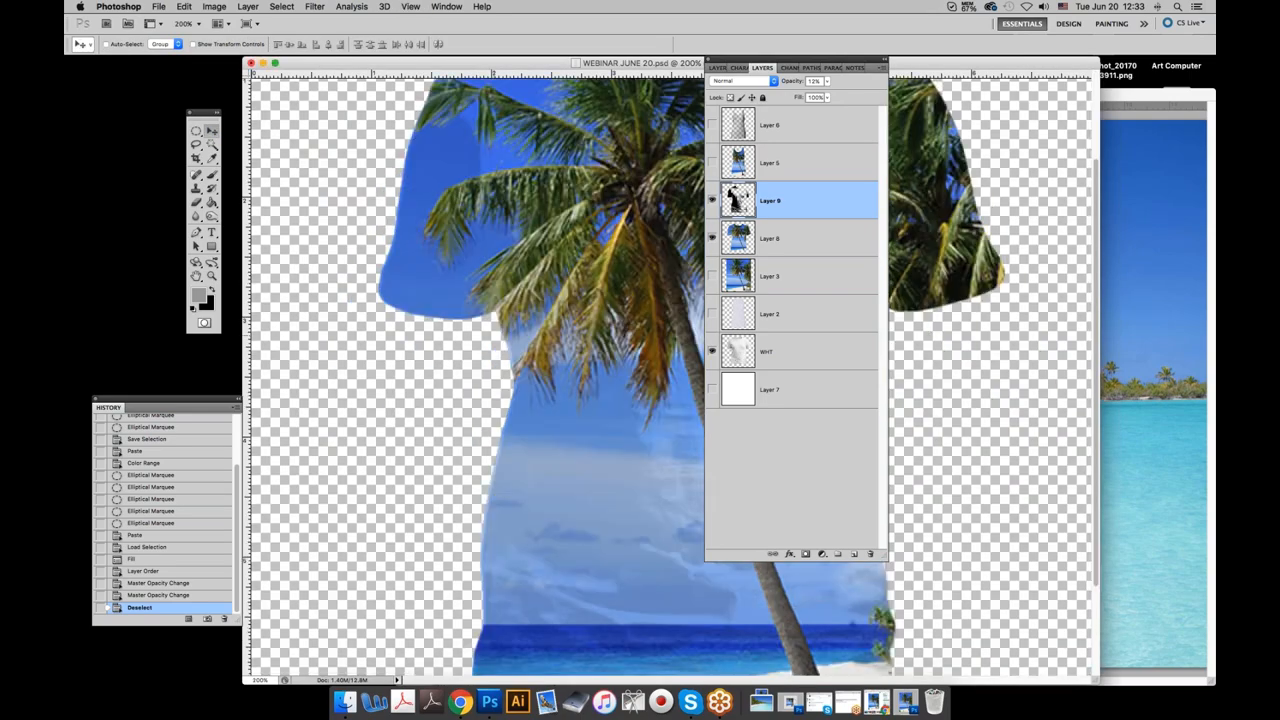
key(super+plus)
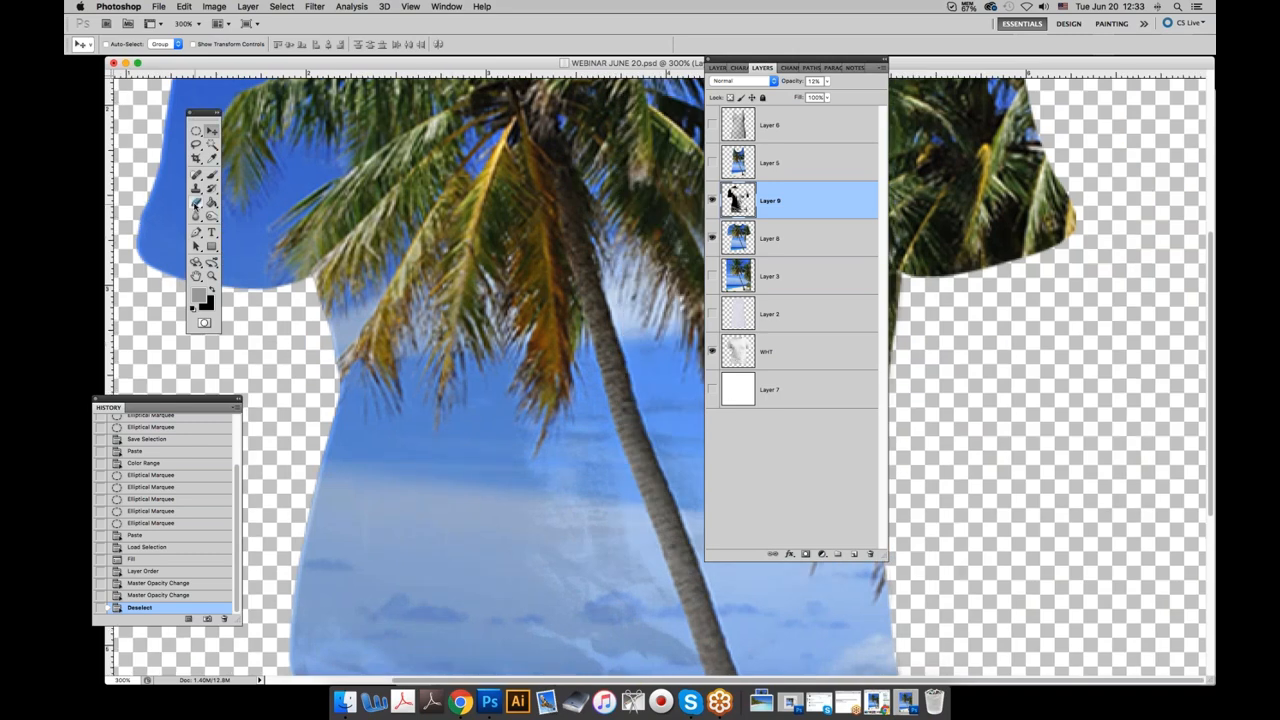
click(196, 202)
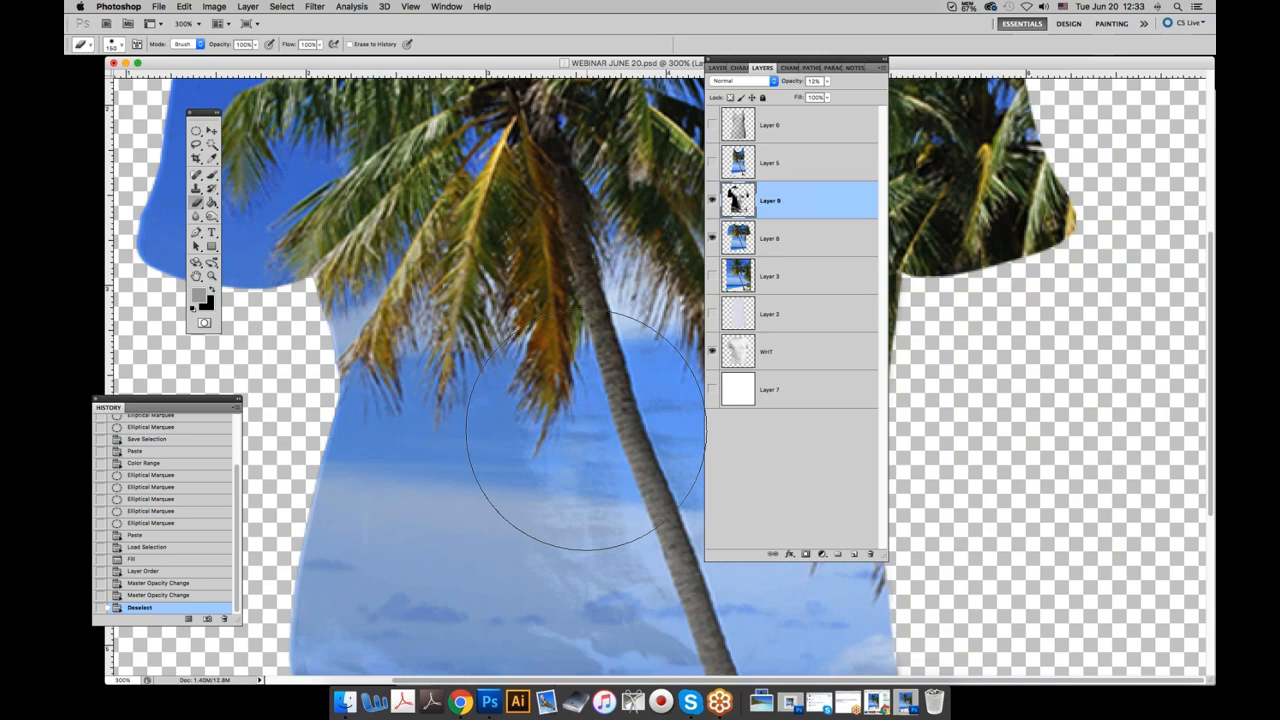
key(bracketleft)
key(bracketleft)
key(bracketleft)
key(bracketleft)
mouse_move(603, 417)
mouse_down()
mouse_move(608, 440)
mouse_move(670, 465)
mouse_move(700, 525)
mouse_up()
key(super+1)
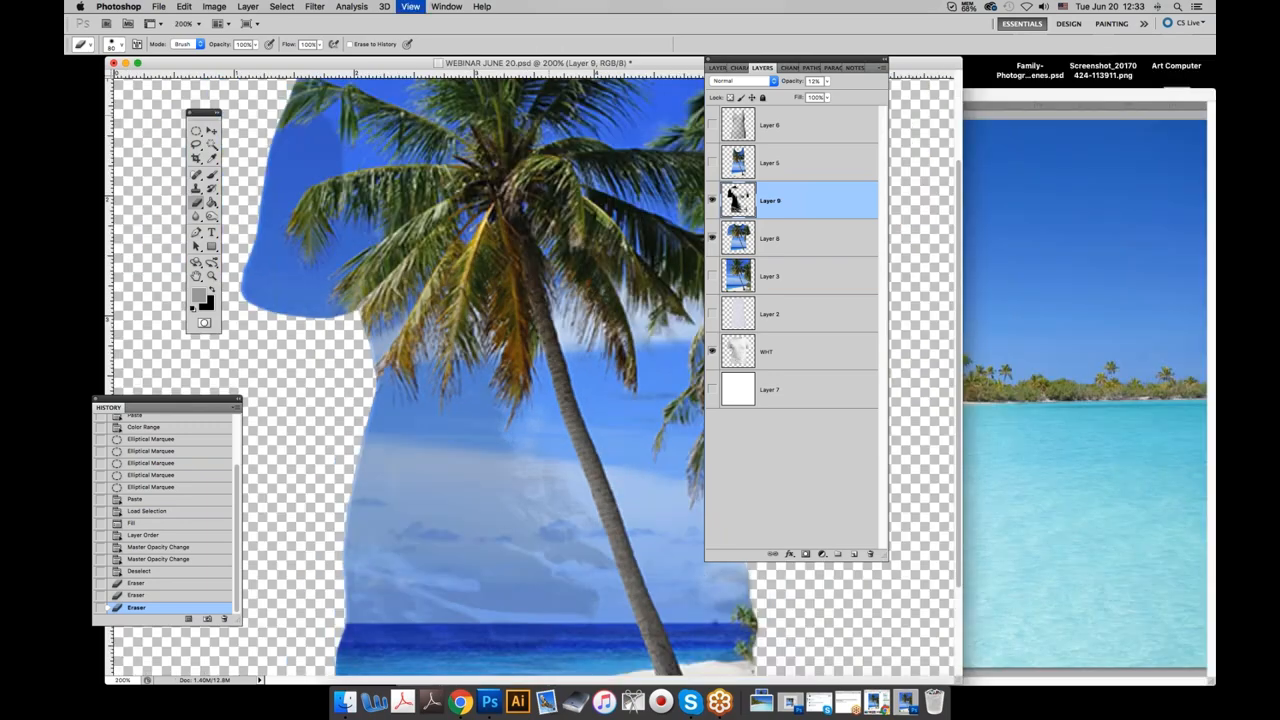
Undo the eraser strokes on Layer 9, going back to the state right after the deselection.
key(super+minus)
drag(322, 63, 491, 66)
key(super+plus)
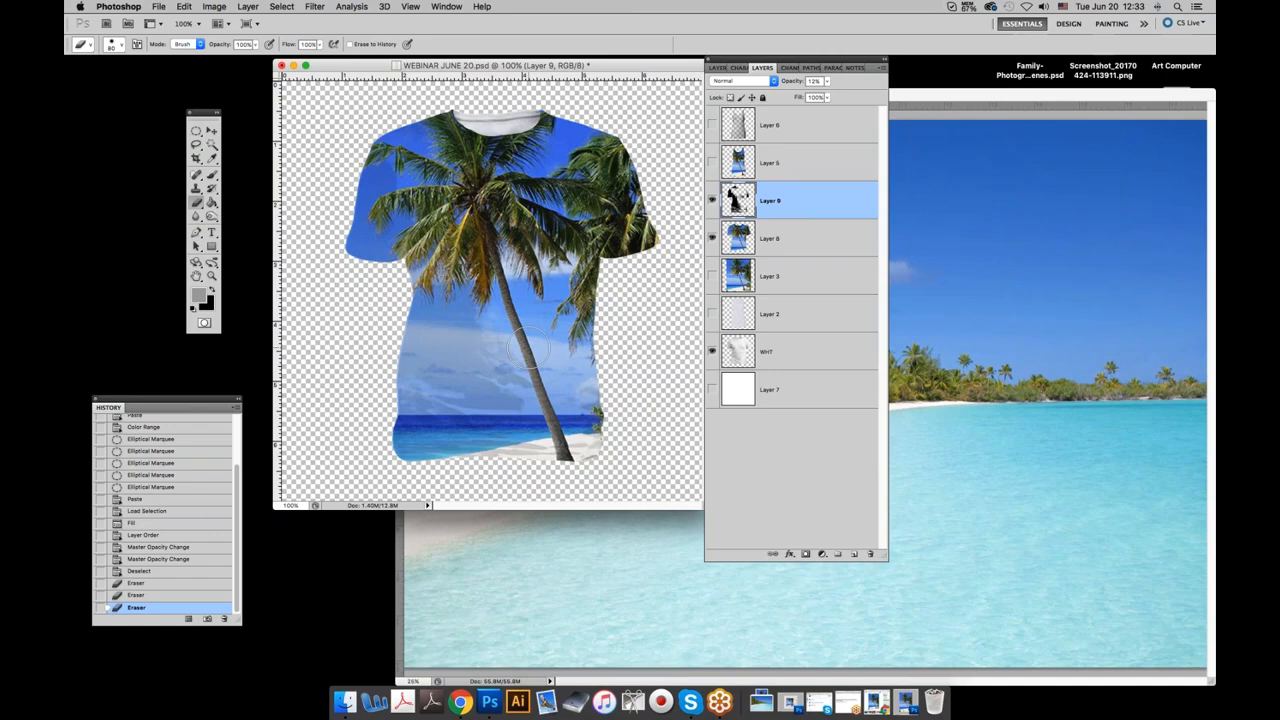
click(130, 575)
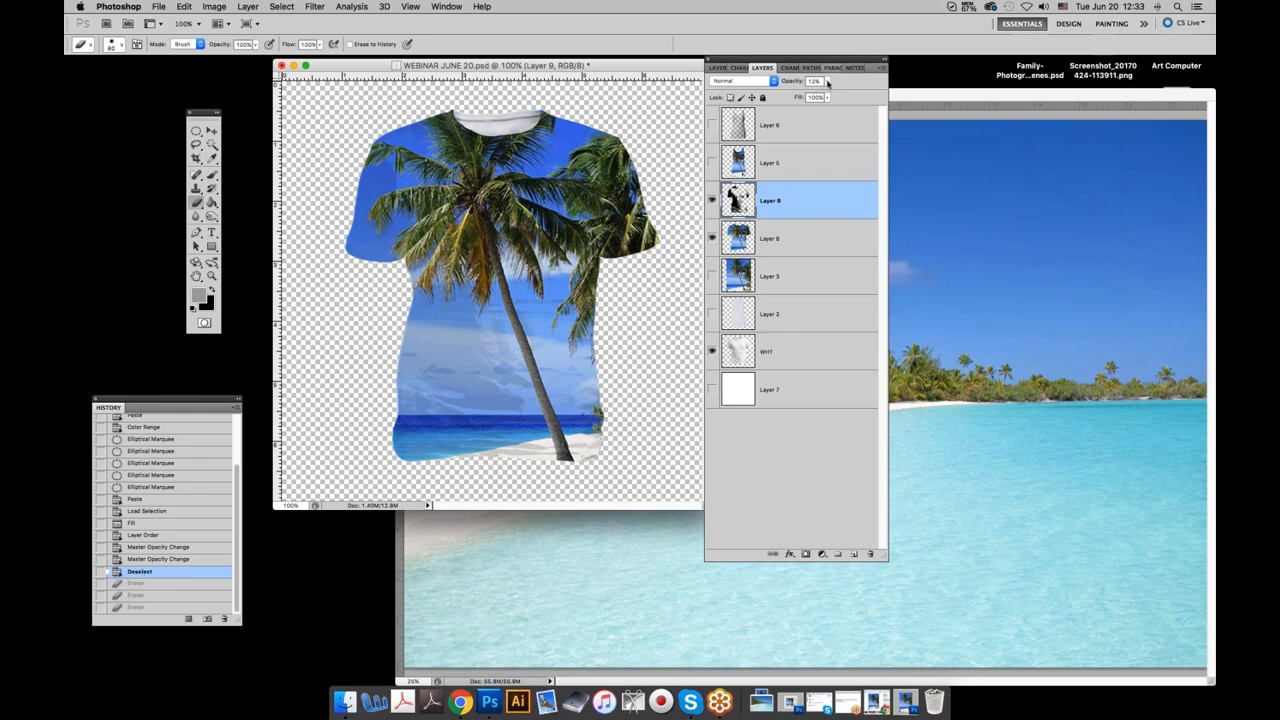
Set the black shading layer's opacity to 19% and duplicate it as Layer 9 copy.
drag(827, 81, 833, 96)
right_click(787, 212)
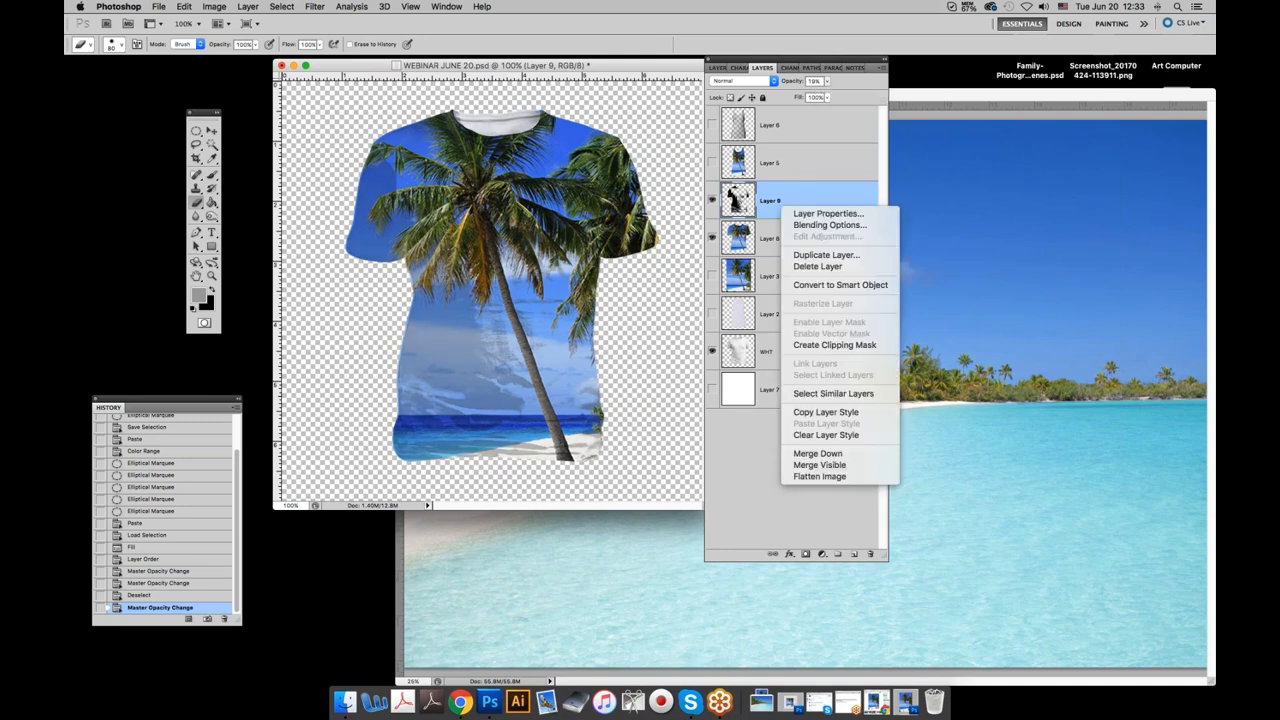
click(805, 255)
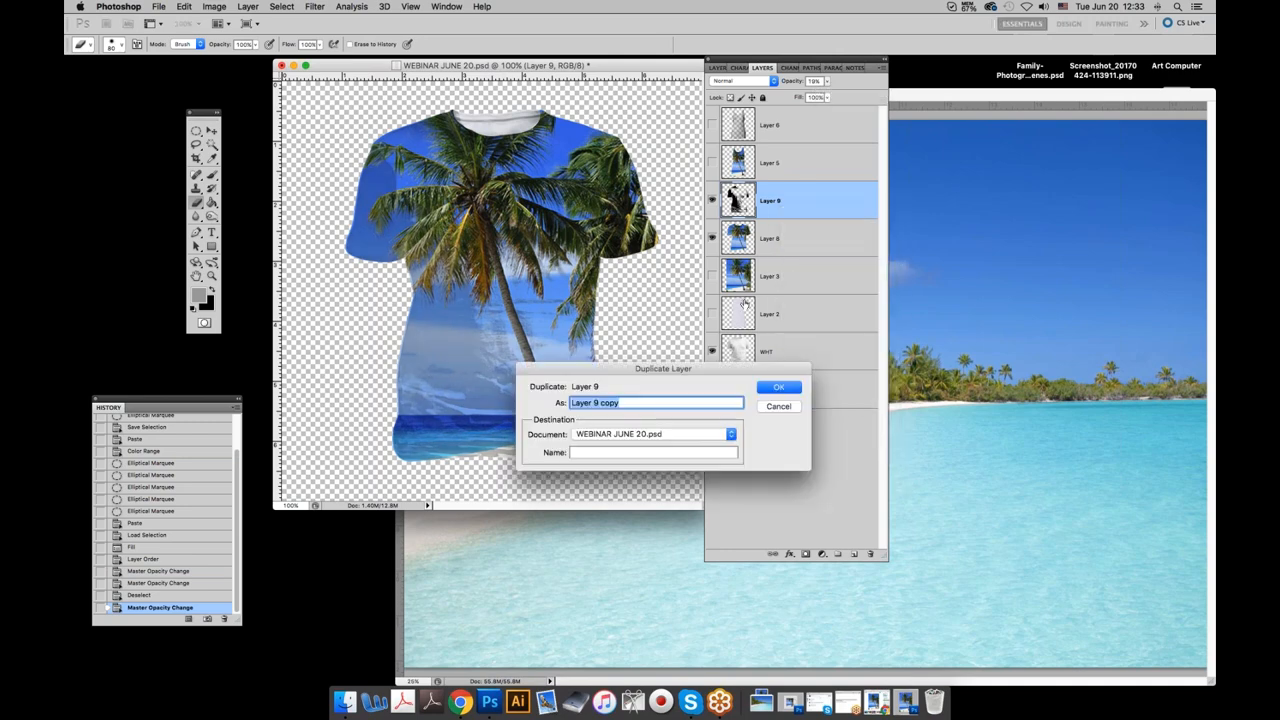
click(779, 389)
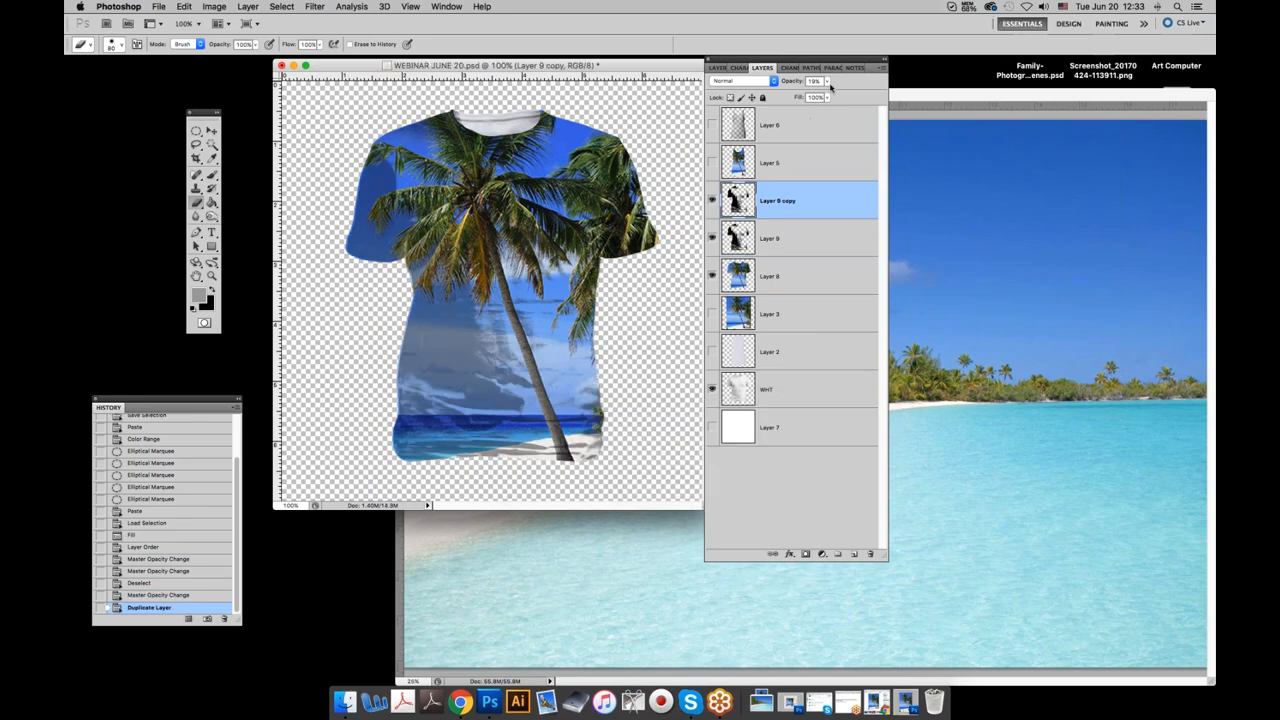
Set the duplicated shading to 3% opacity and try Darken, Screen, Difference and Pin Light blending, ending with Overlay.
click(826, 97)
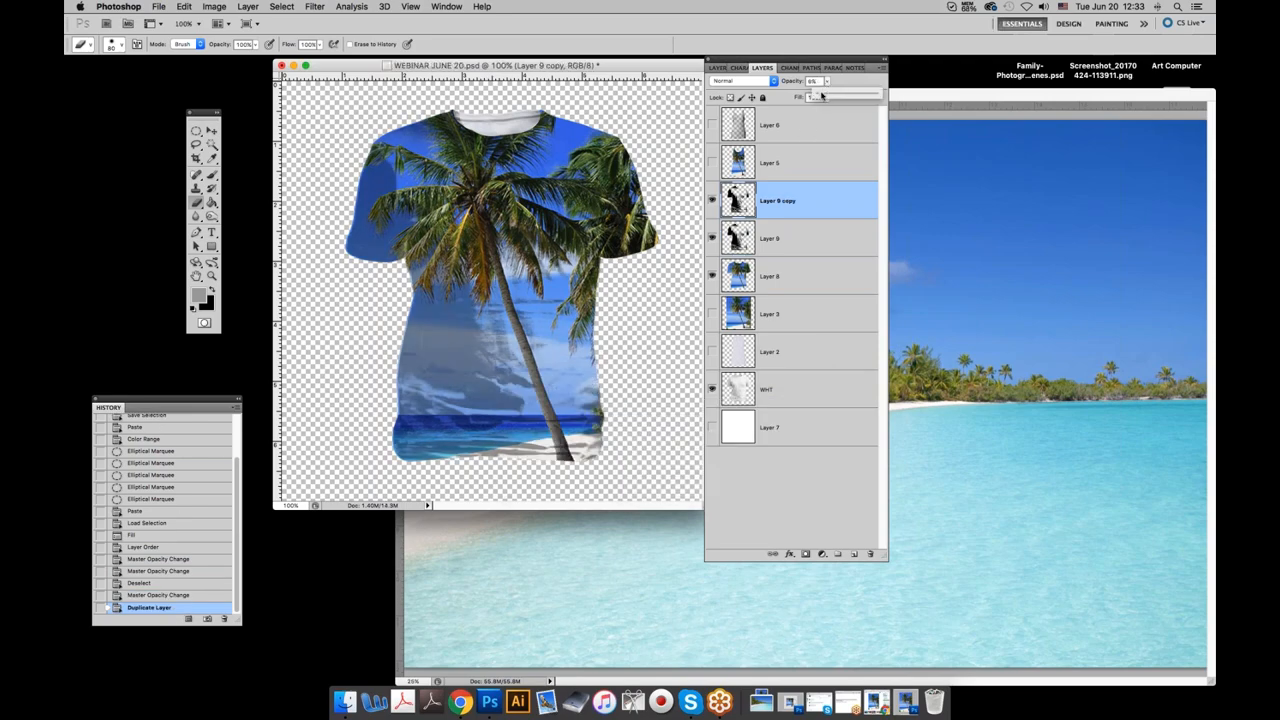
drag(821, 95, 822, 95)
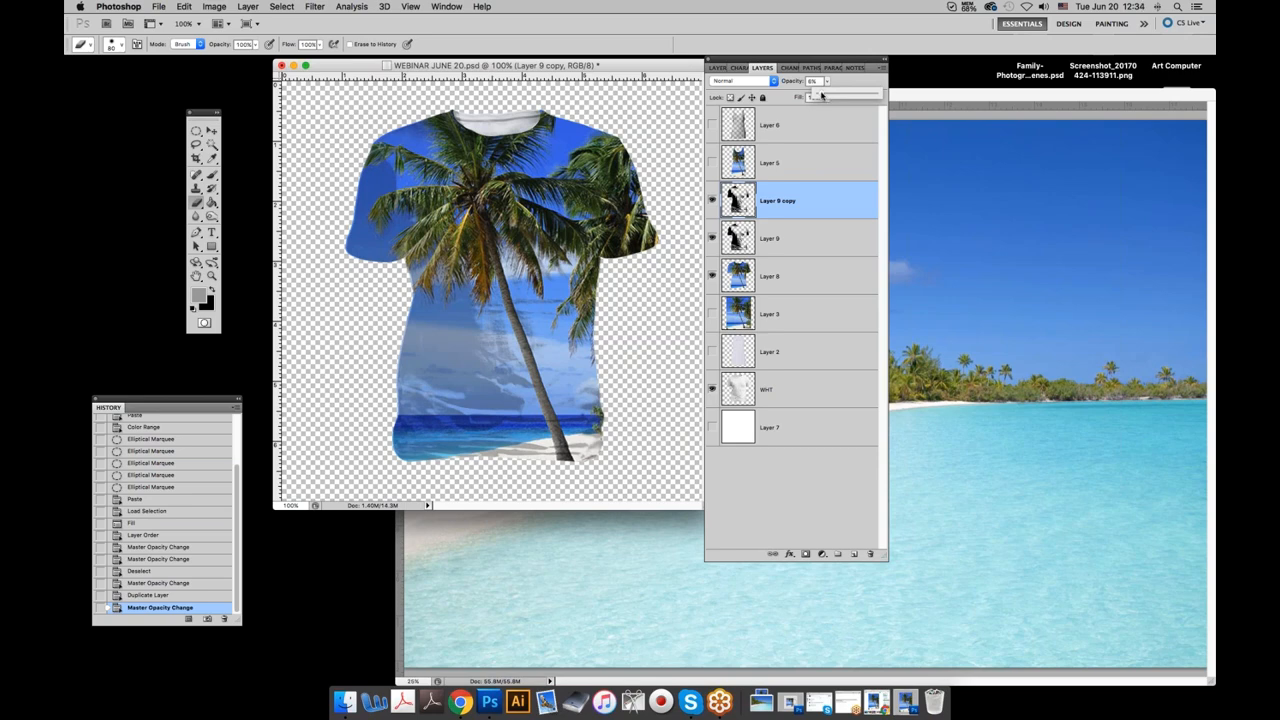
click(742, 81)
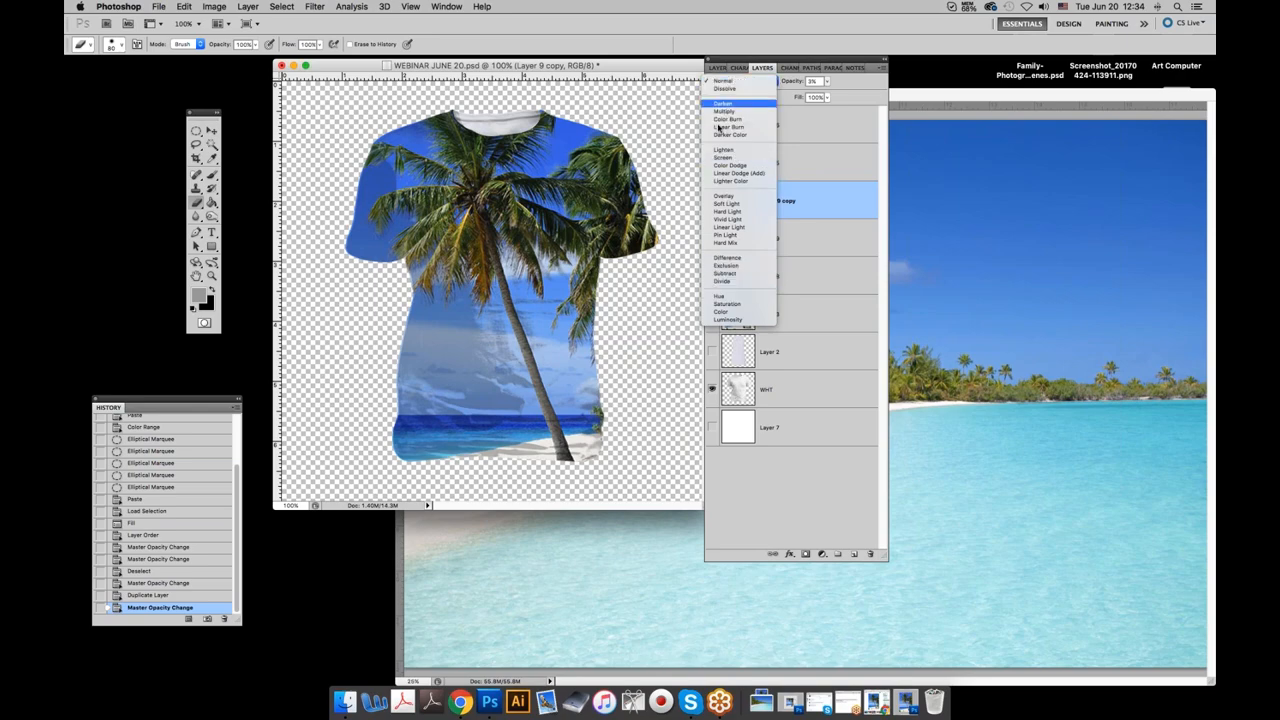
click(725, 103)
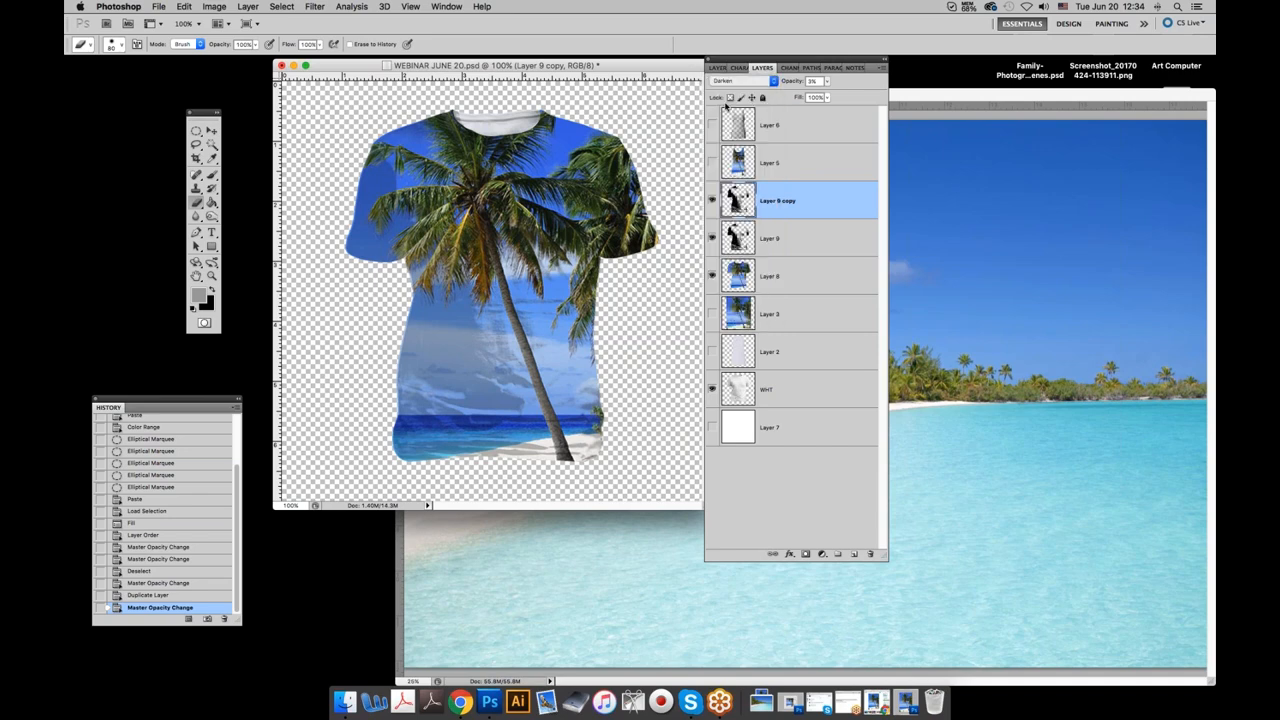
click(733, 82)
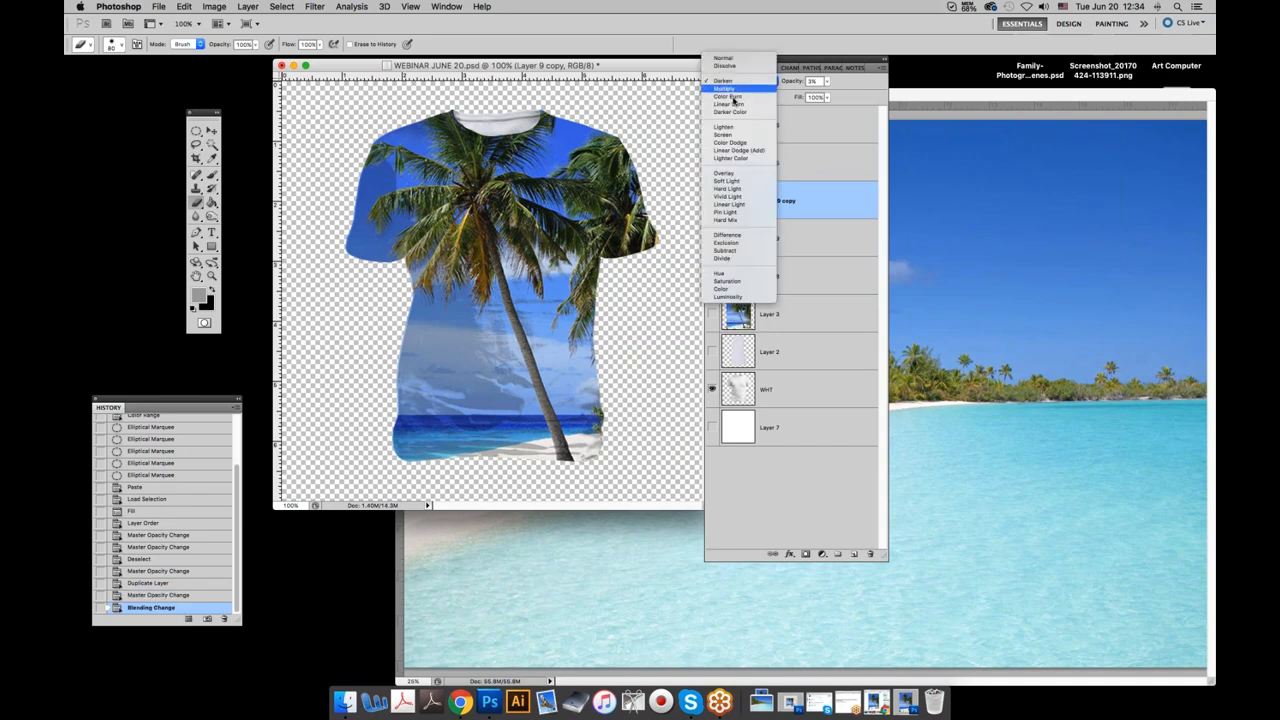
click(731, 135)
click(744, 84)
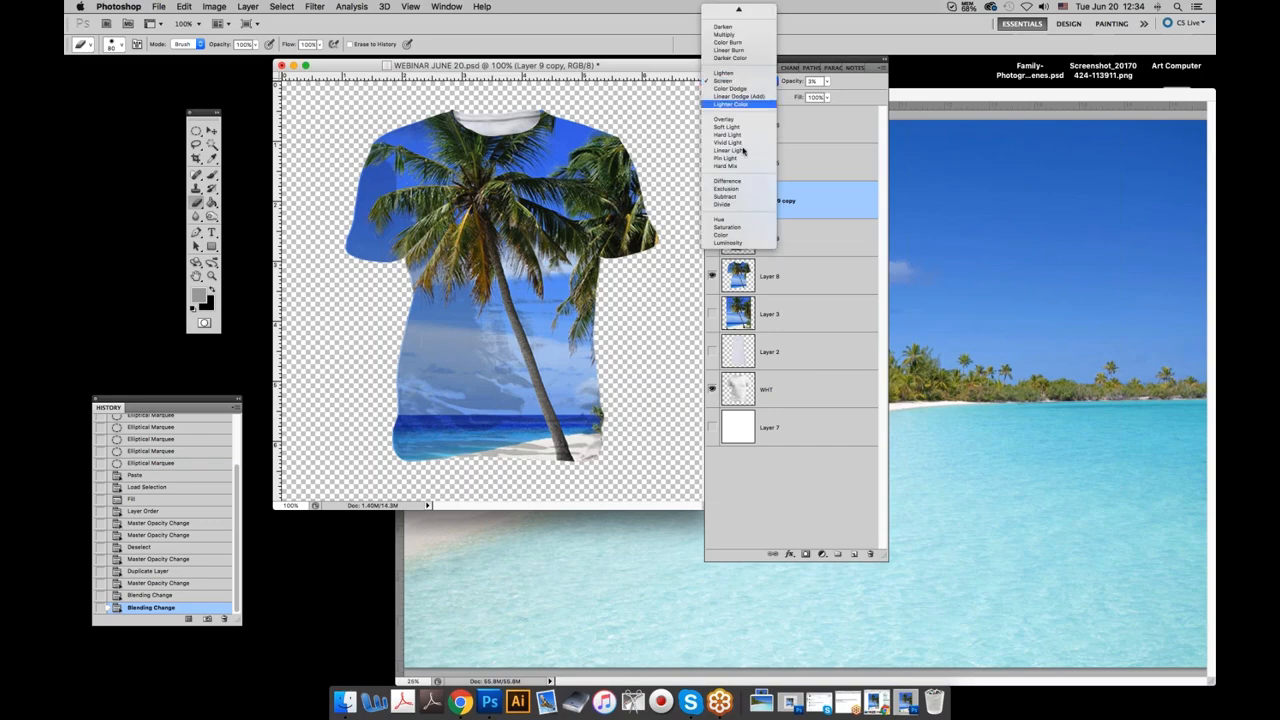
click(728, 181)
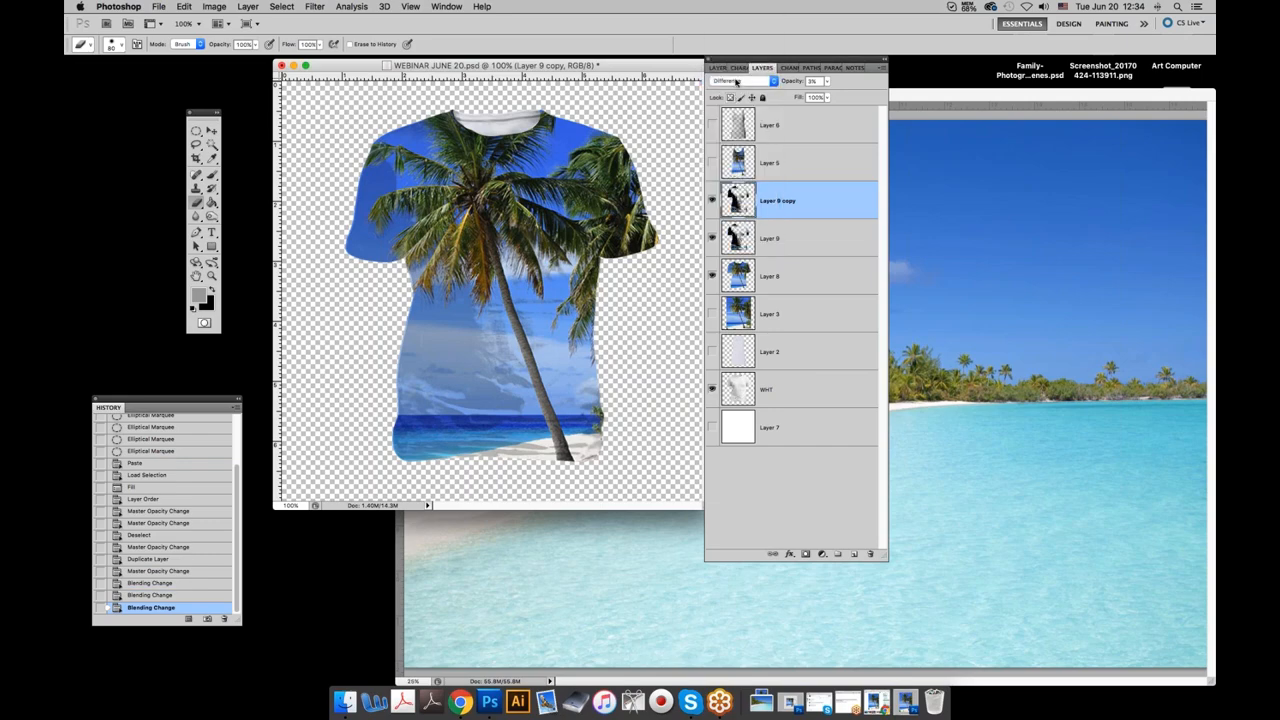
click(736, 82)
click(731, 62)
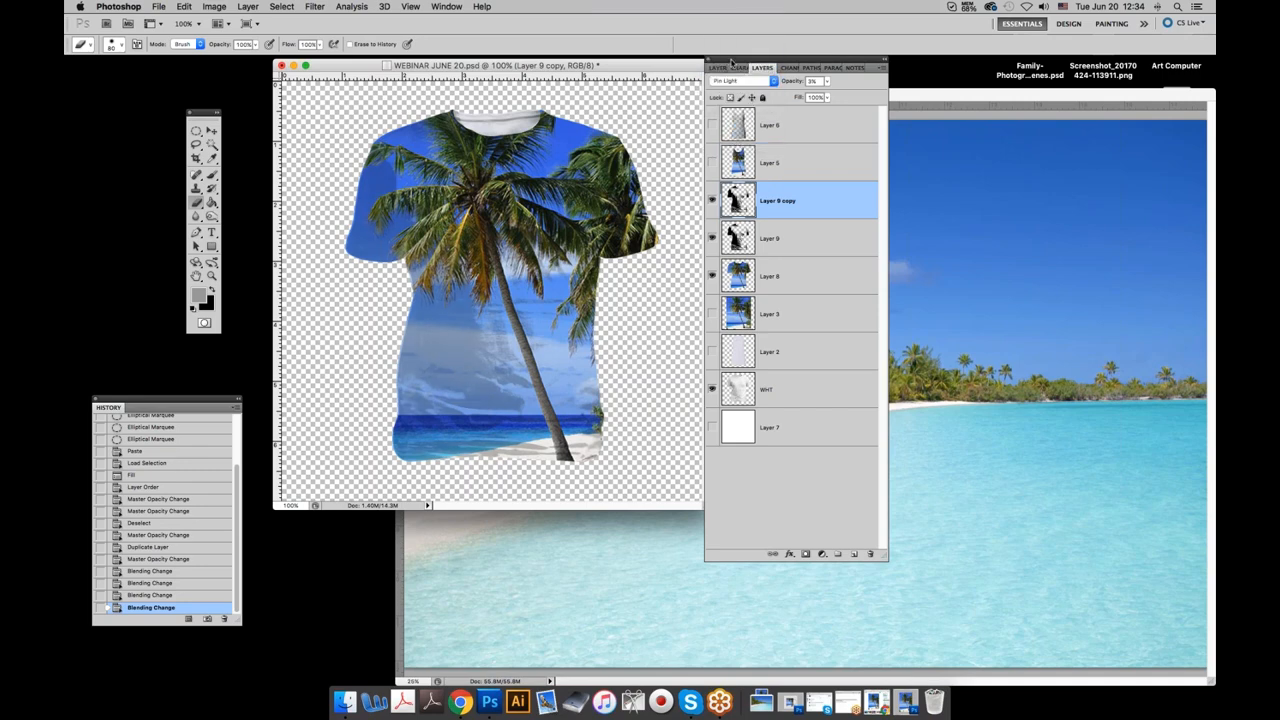
click(740, 82)
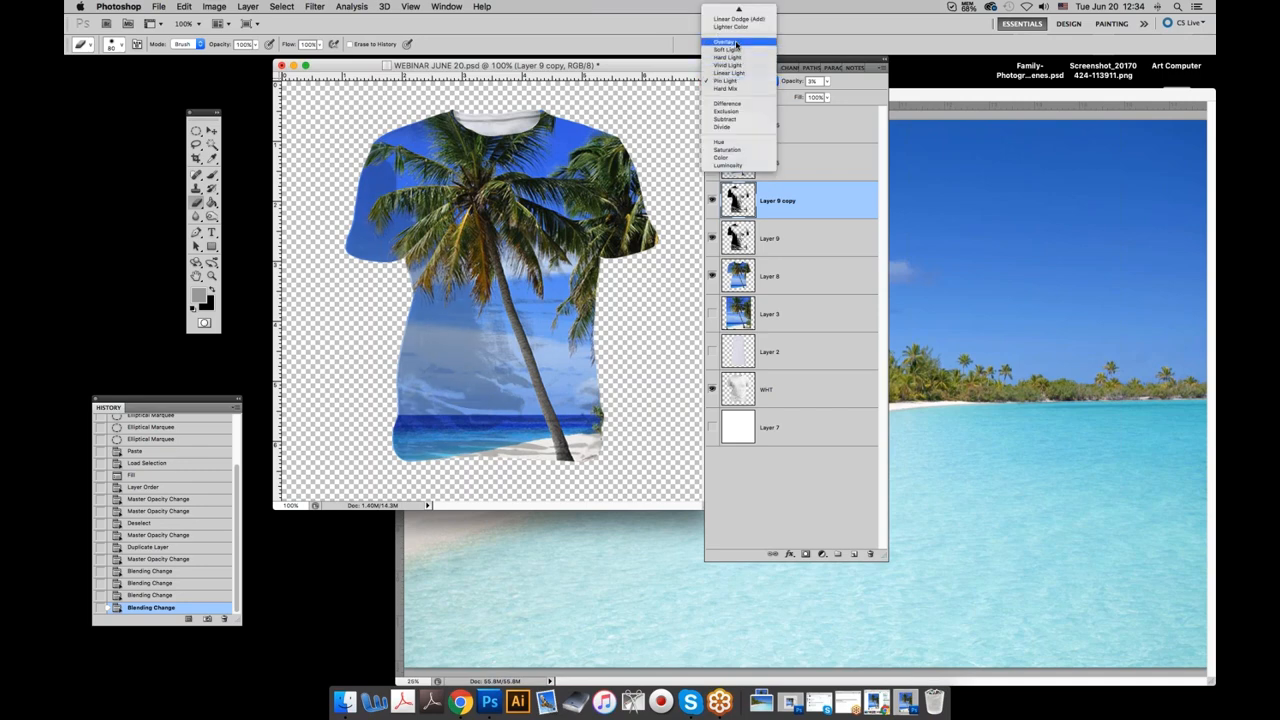
click(726, 42)
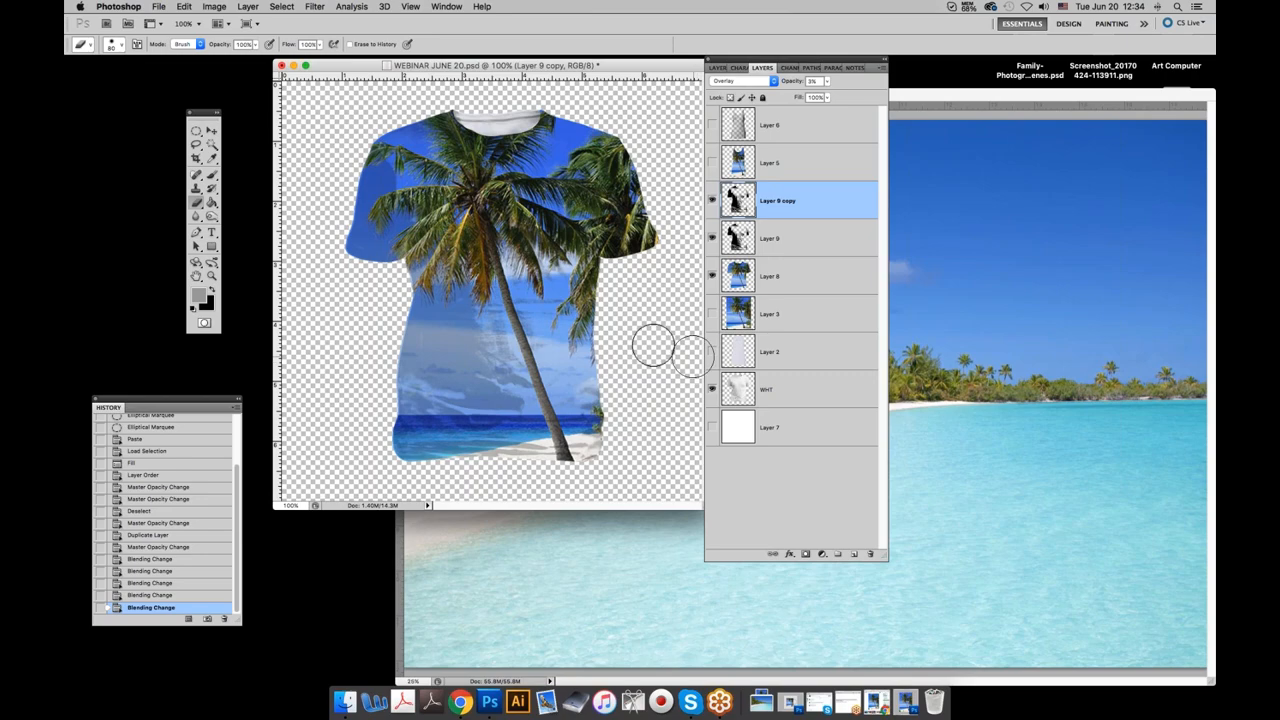
Set the opacity of the original black shading, Layer 9, to 12%.
click(711, 200)
click(776, 240)
click(827, 81)
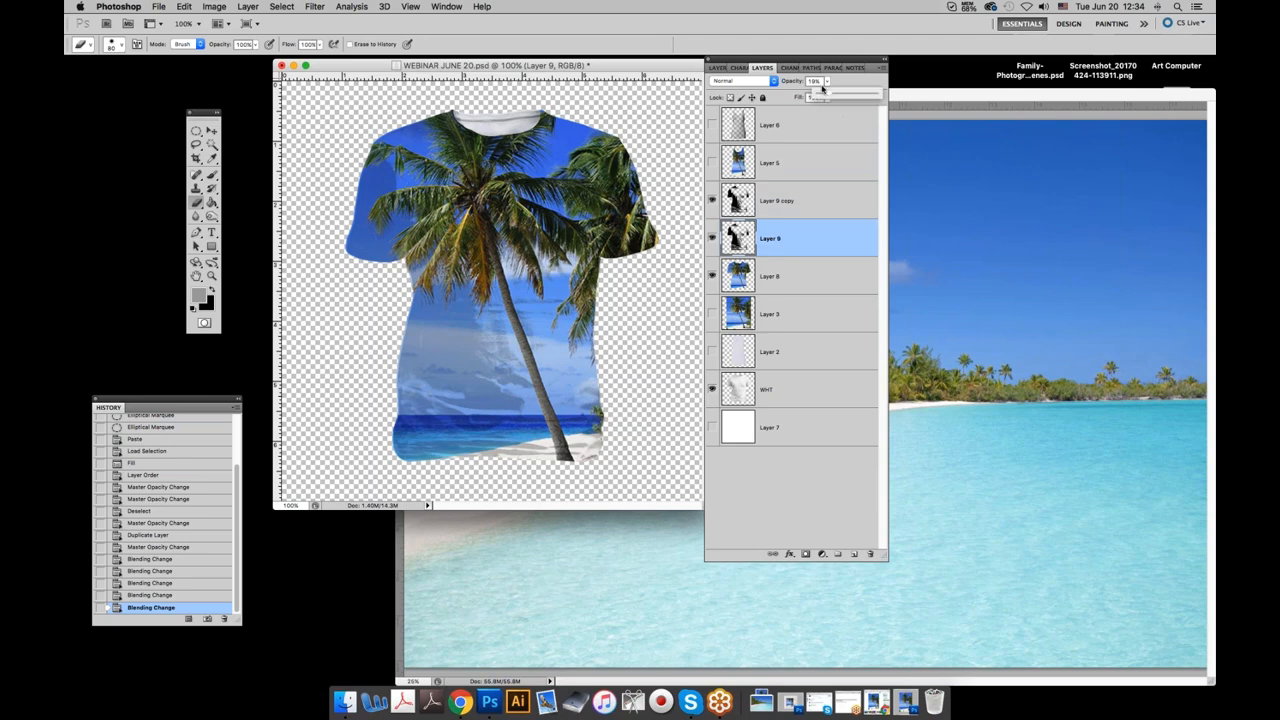
drag(827, 96, 824, 96)
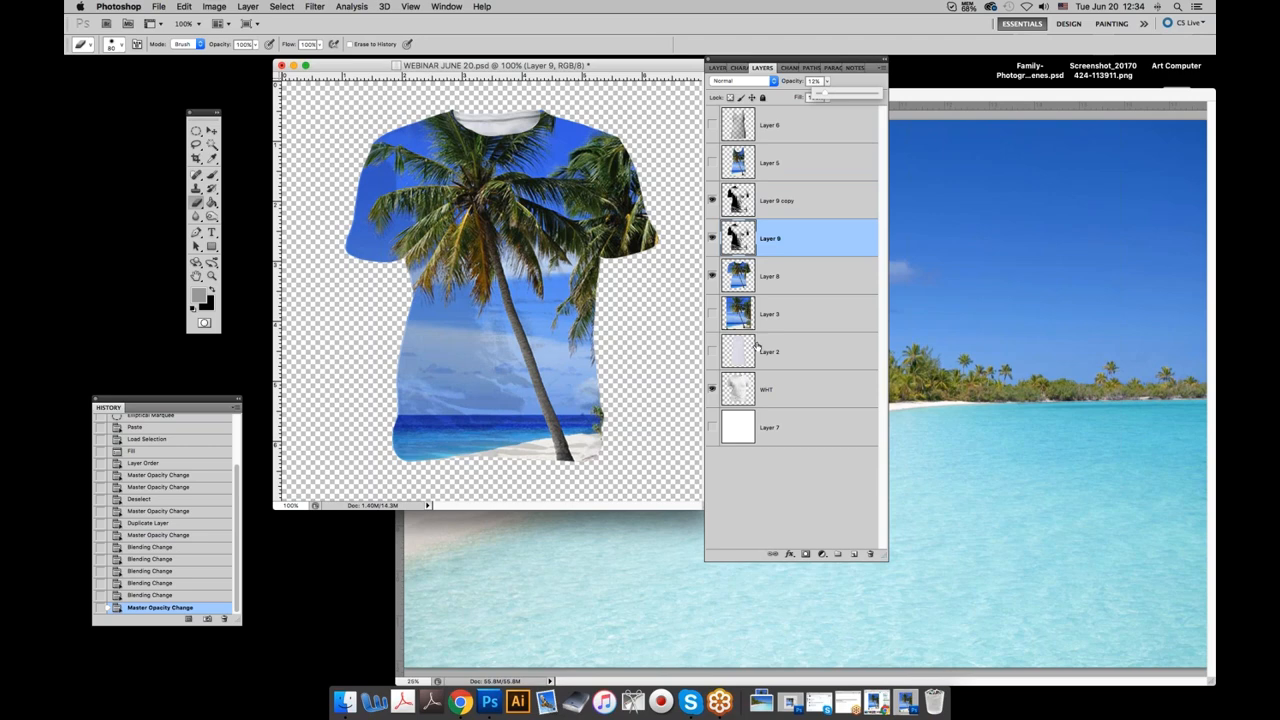
Move WHT directly beneath the palm shirt and add a Multiply drop shadow angled 142°, with 13% spread and a larger distance and size.
drag(772, 393, 771, 320)
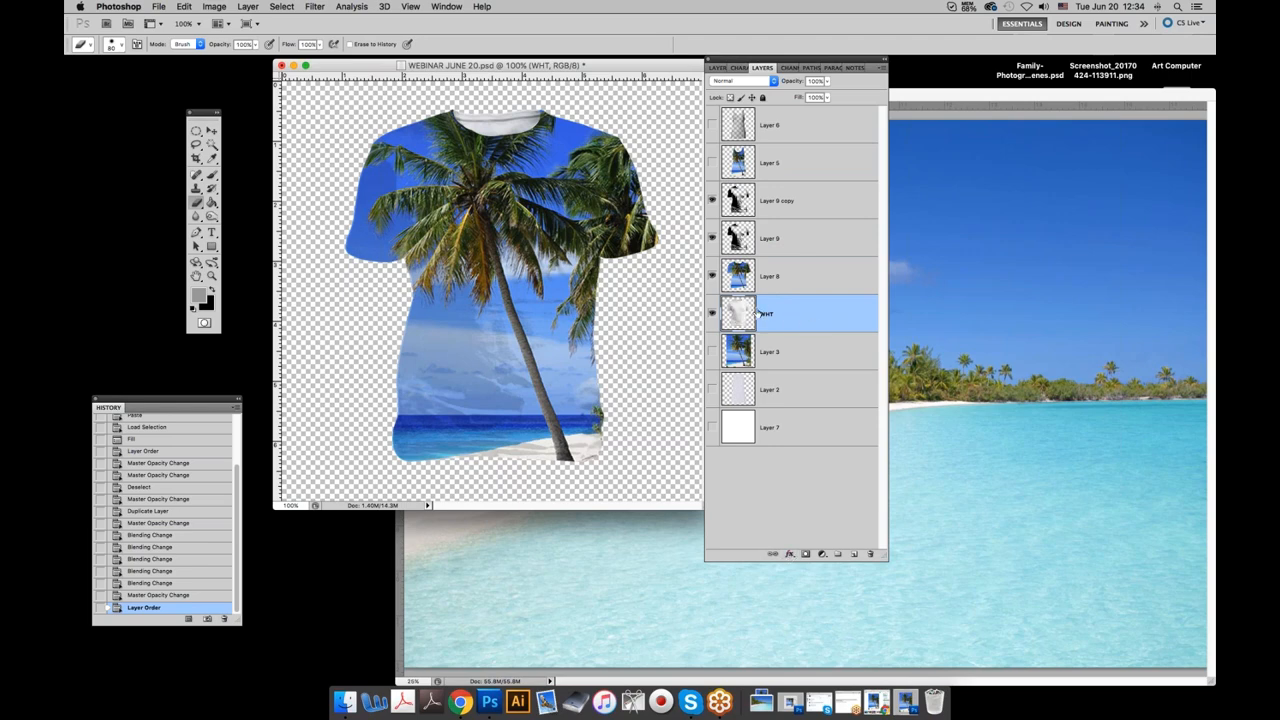
click(789, 554)
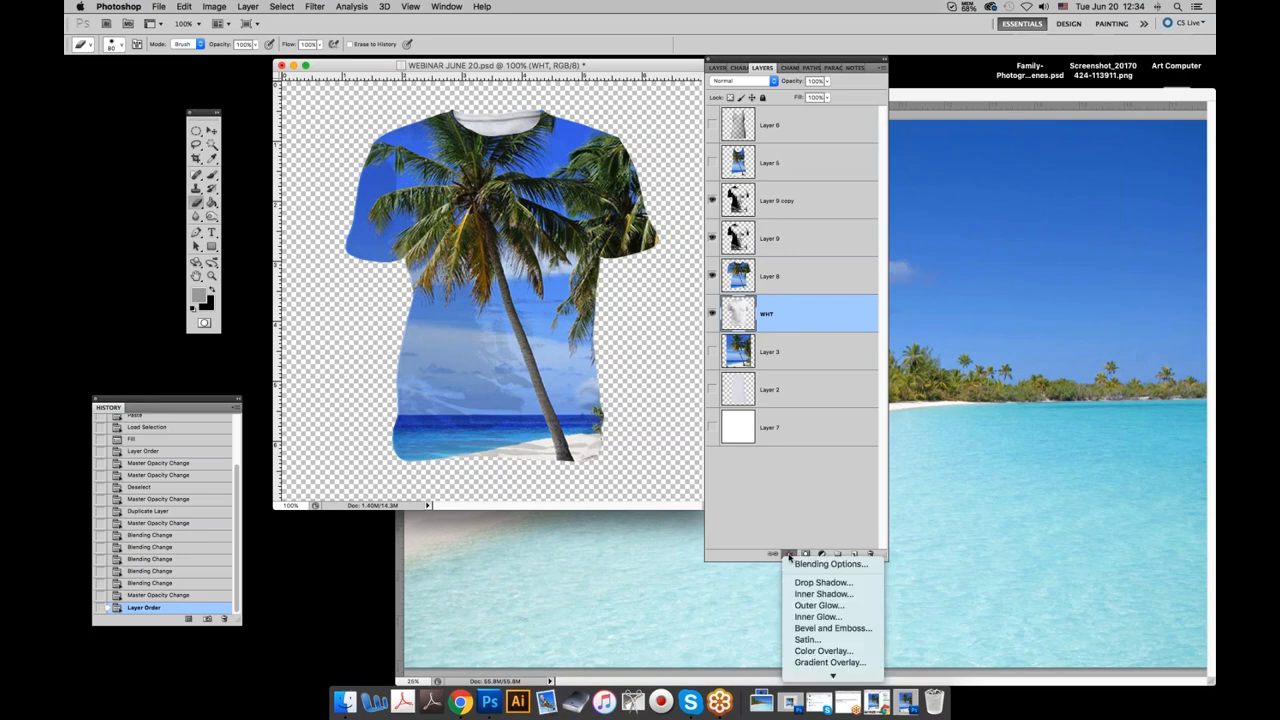
click(800, 582)
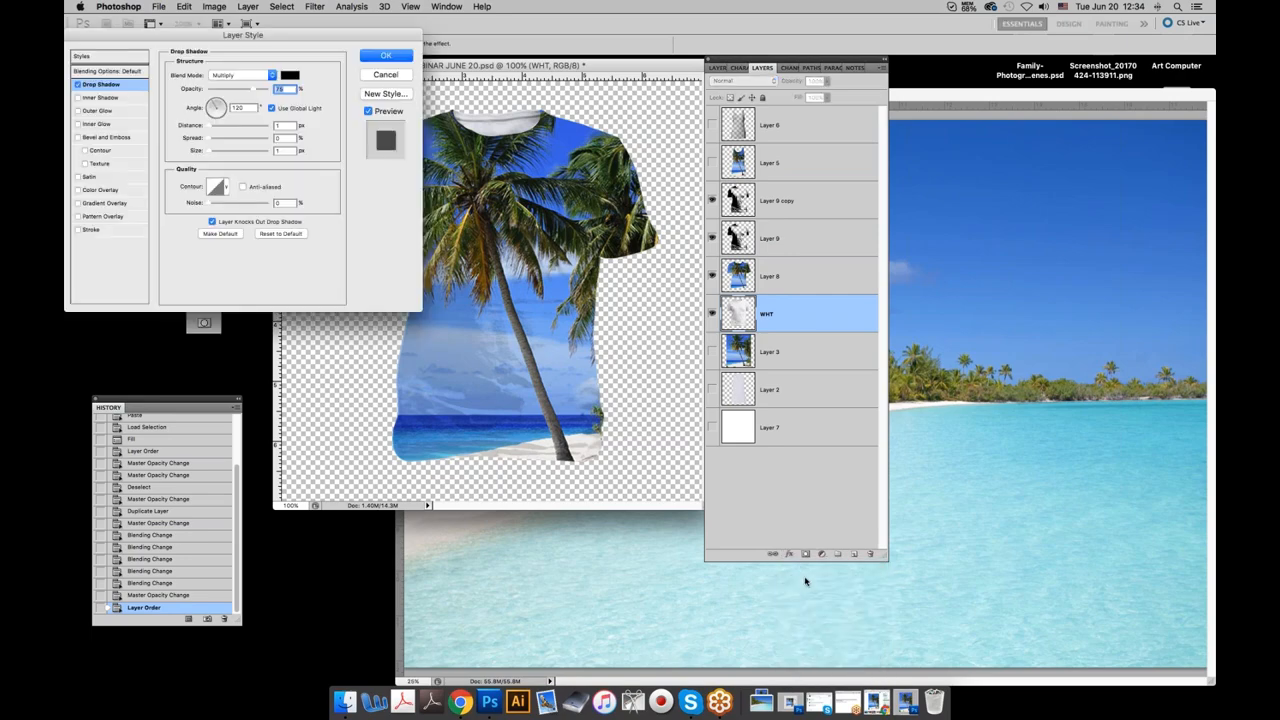
drag(268, 34, 233, 38)
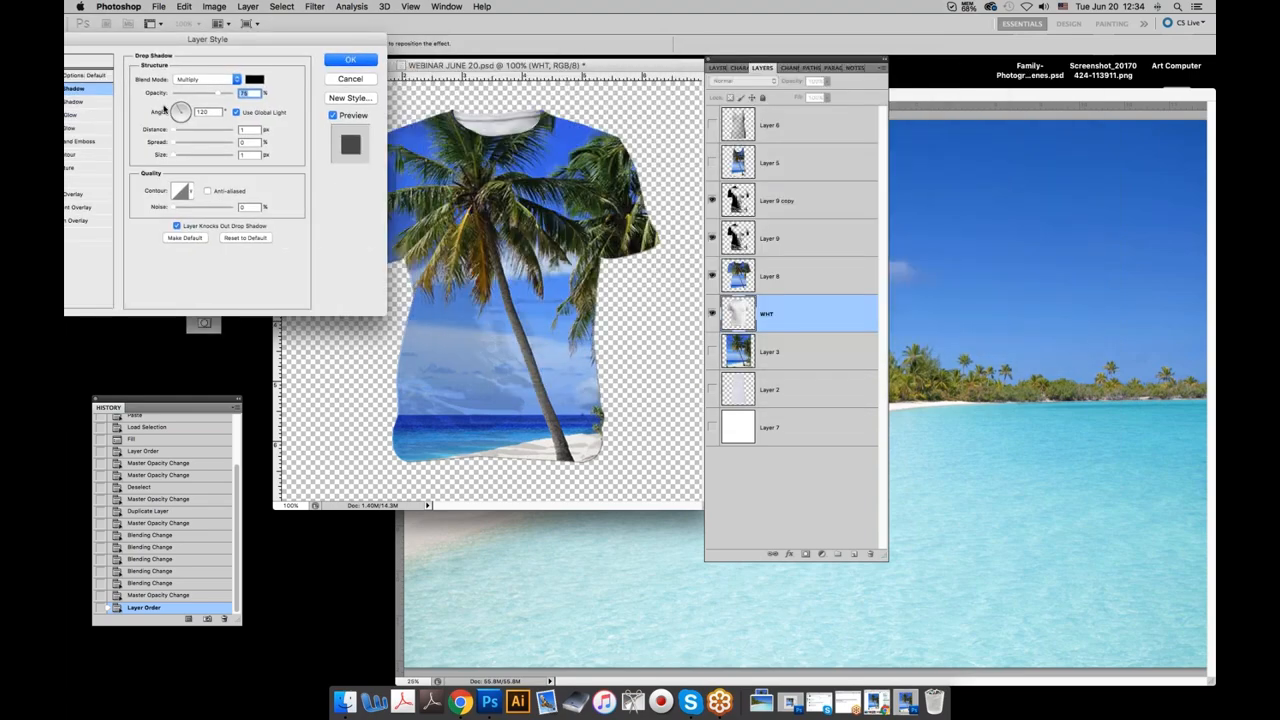
mouse_move(180, 110)
mouse_down()
mouse_move(213, 130)
mouse_move(188, 131)
mouse_move(173, 109)
mouse_move(176, 132)
mouse_up()
drag(176, 142, 183, 156)
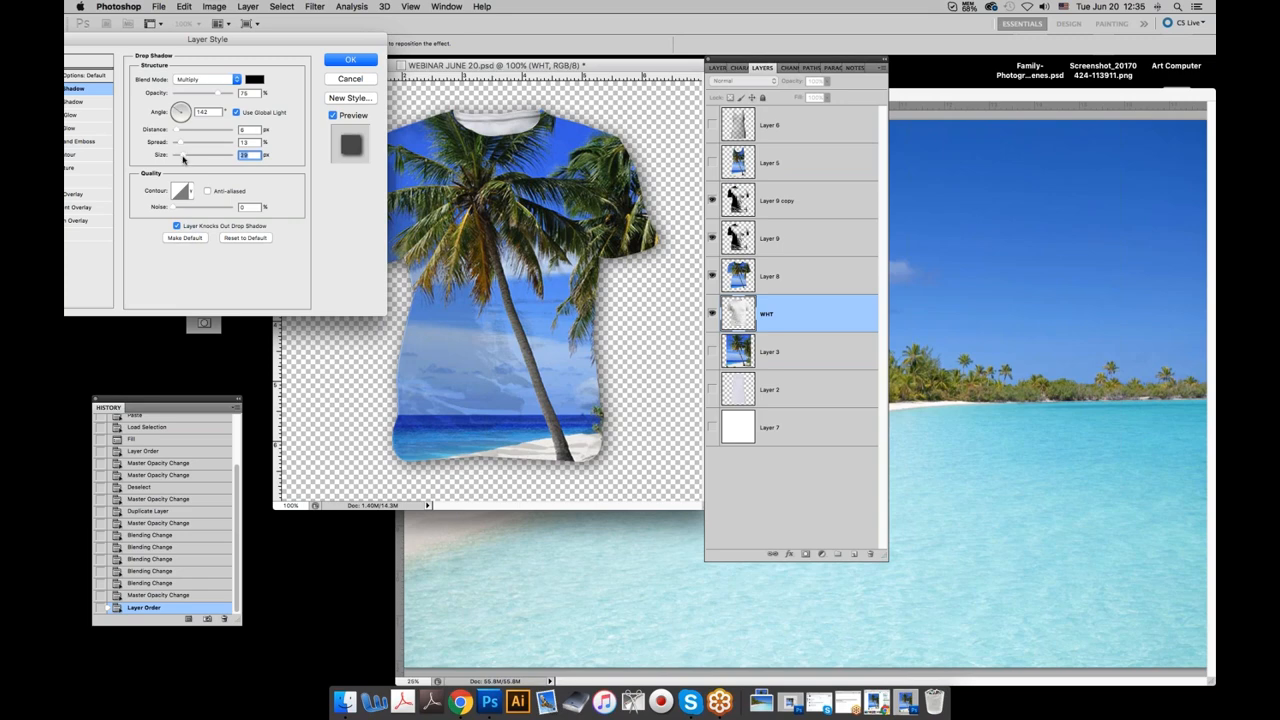
Compare the shirt with the shadow preview off and on, reduce the shadow's spread, and apply the effect.
click(334, 117)
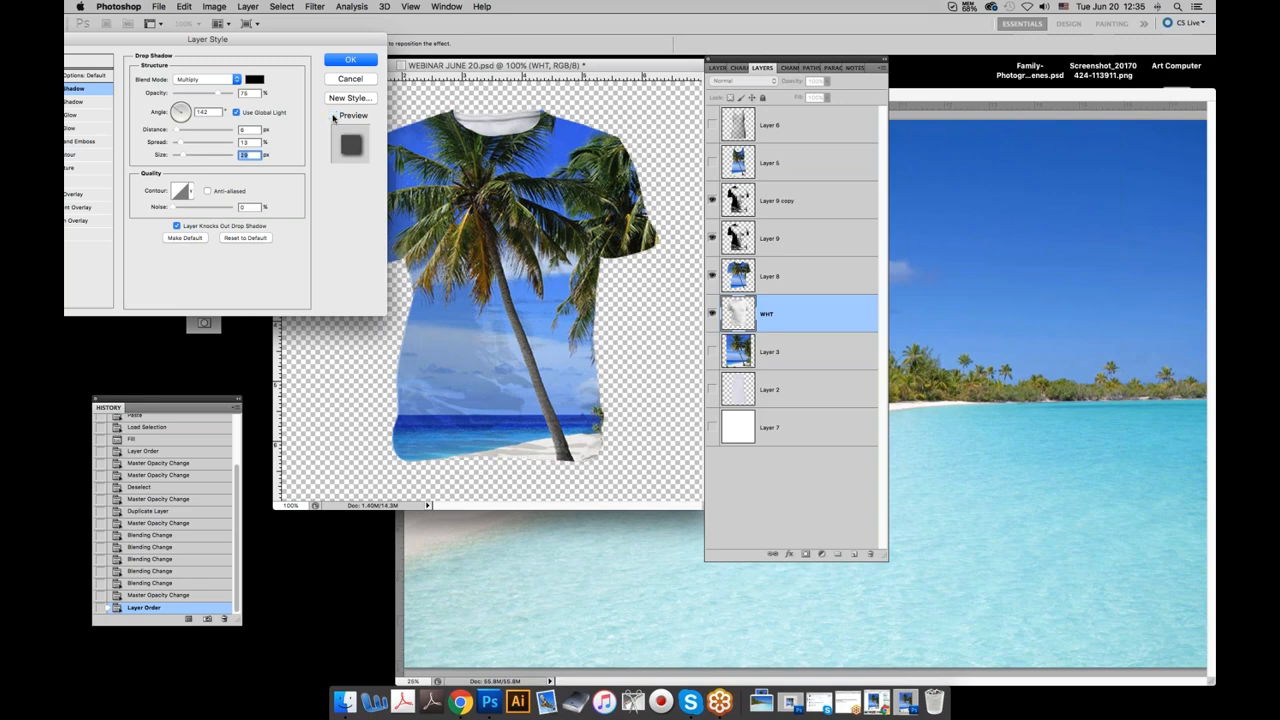
click(334, 117)
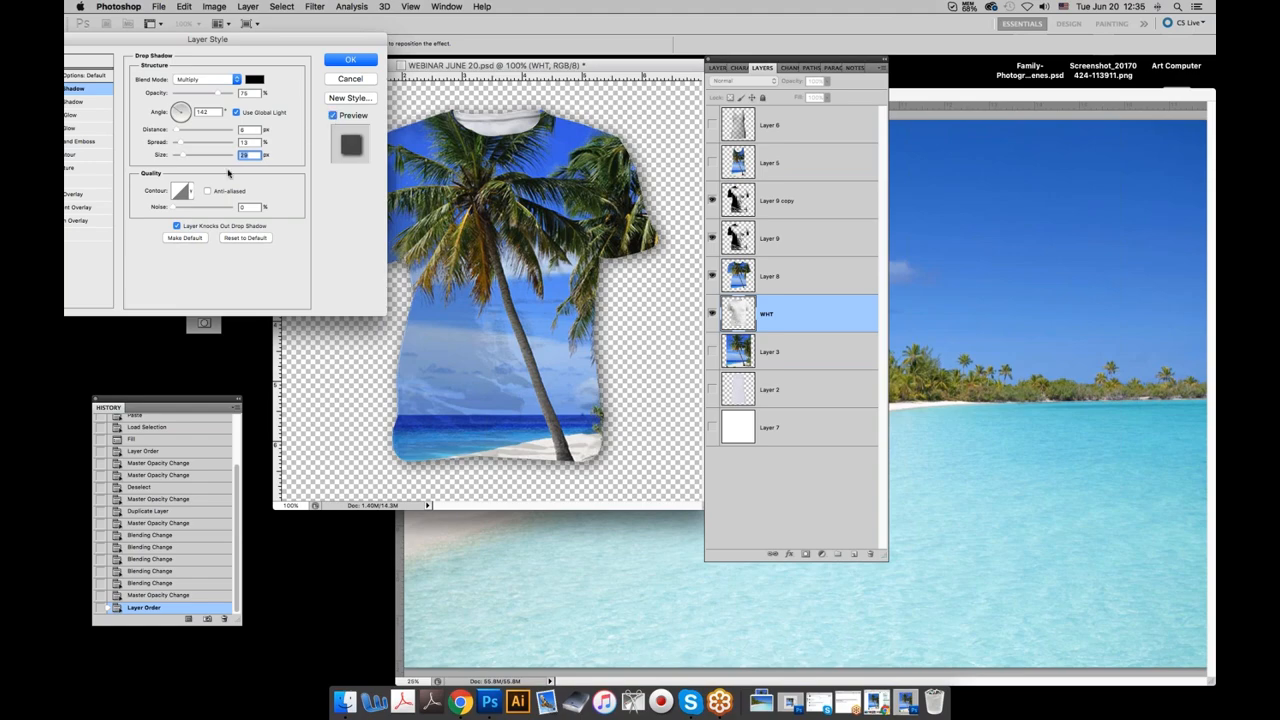
drag(179, 142, 171, 144)
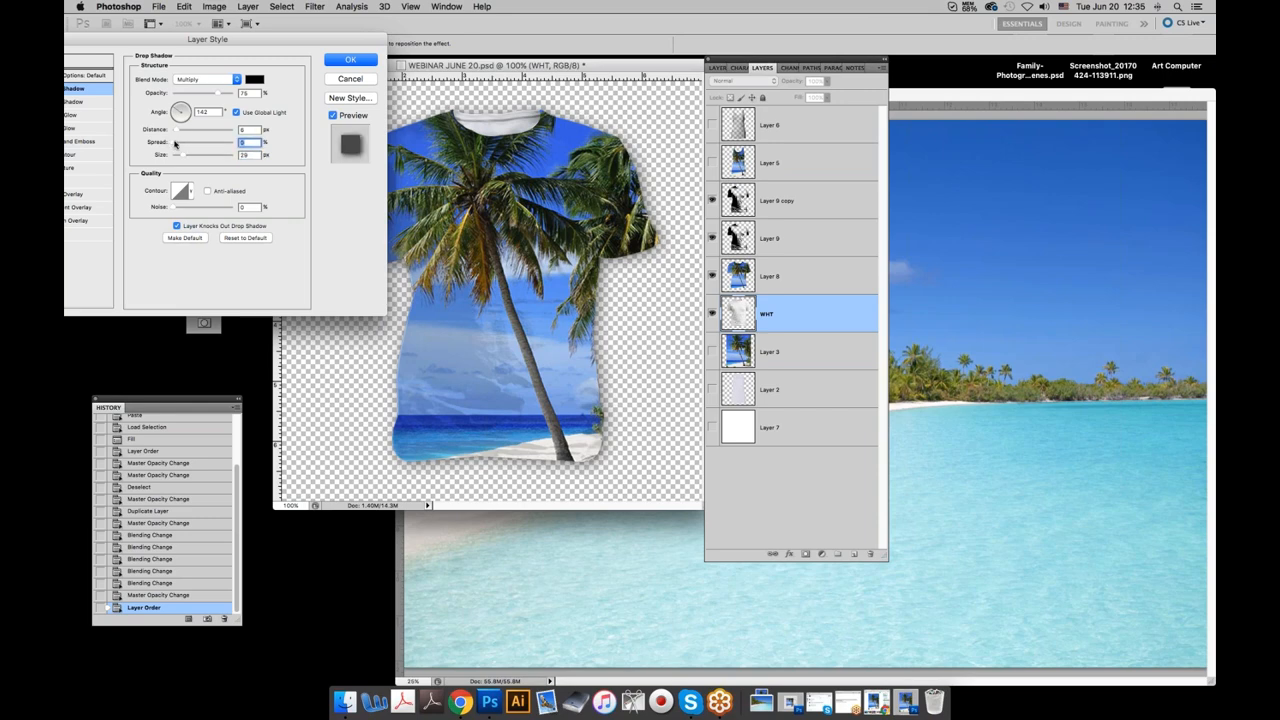
drag(174, 145, 177, 145)
click(344, 62)
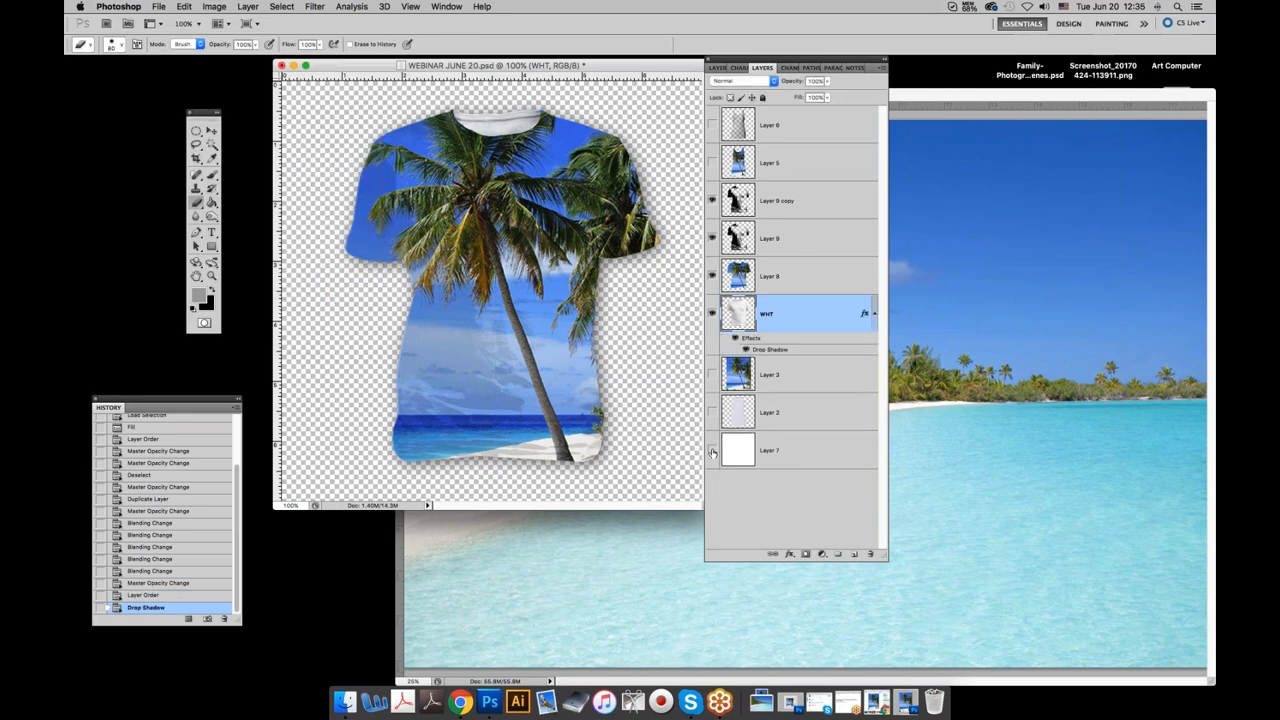
Show the white background of Layer 7 and reduce the size of WHT's drop shadow to tighten it around the shirt.
click(711, 450)
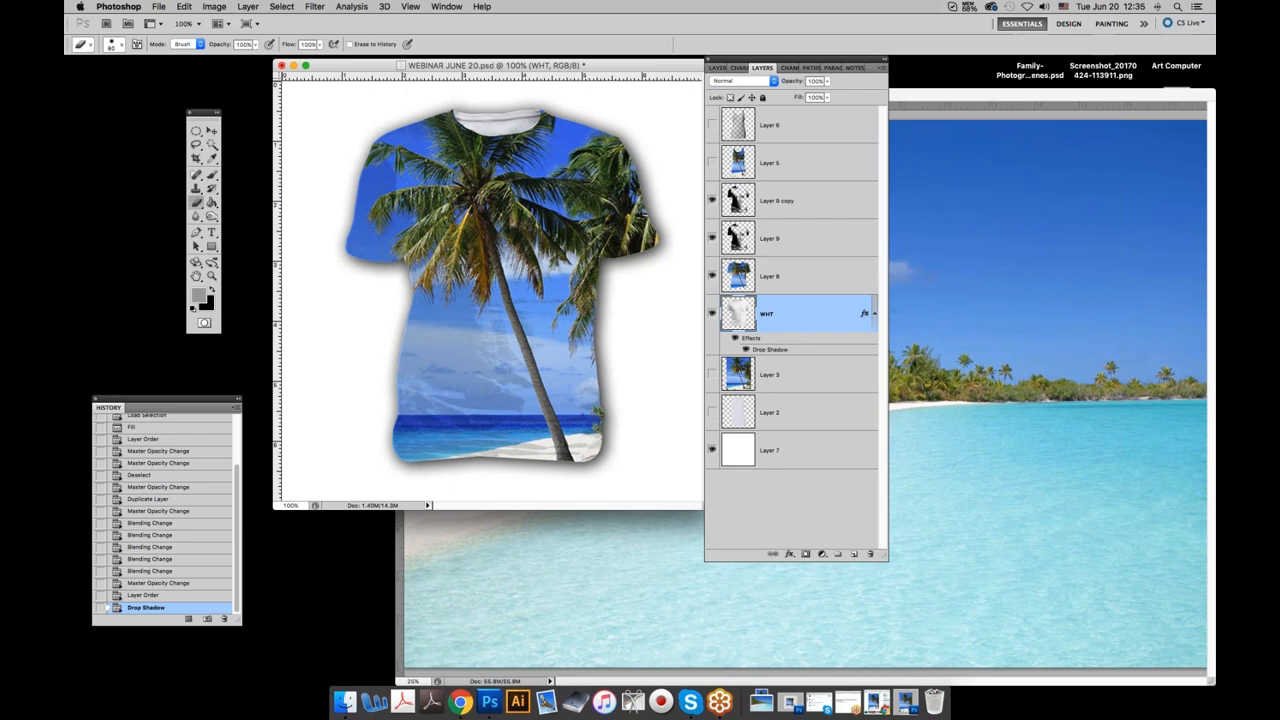
double_click(780, 349)
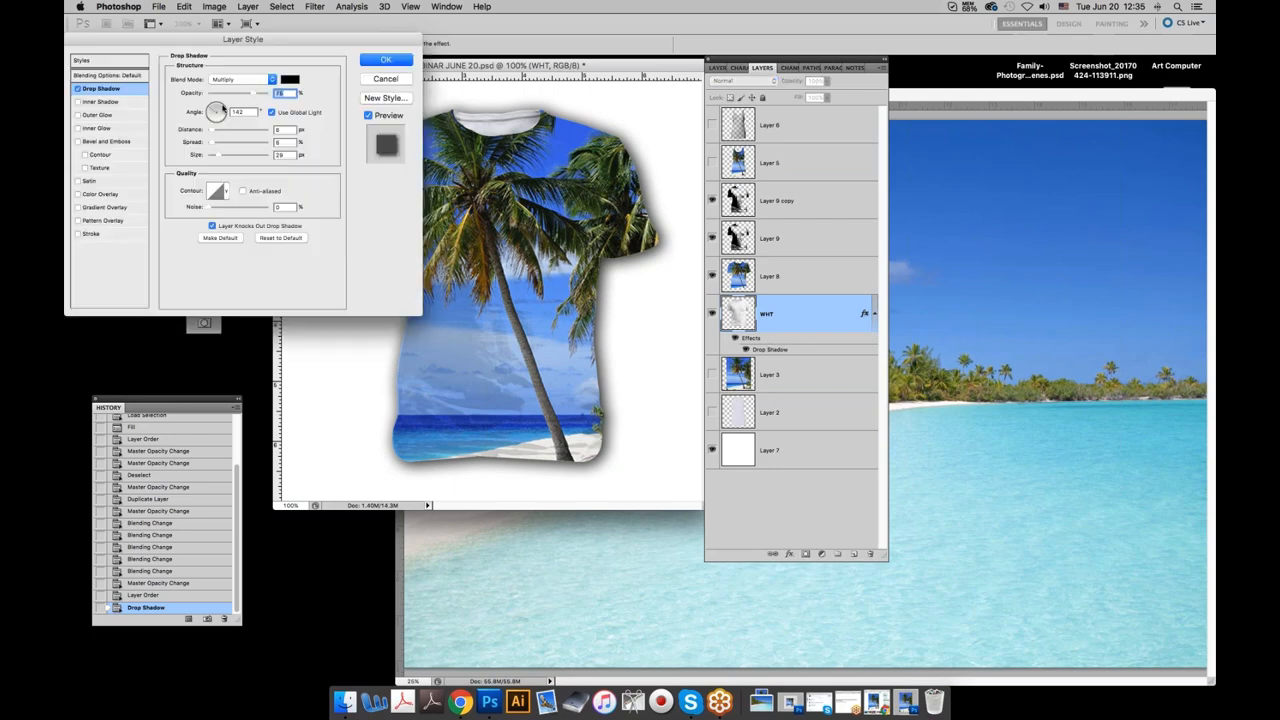
drag(217, 156, 213, 157)
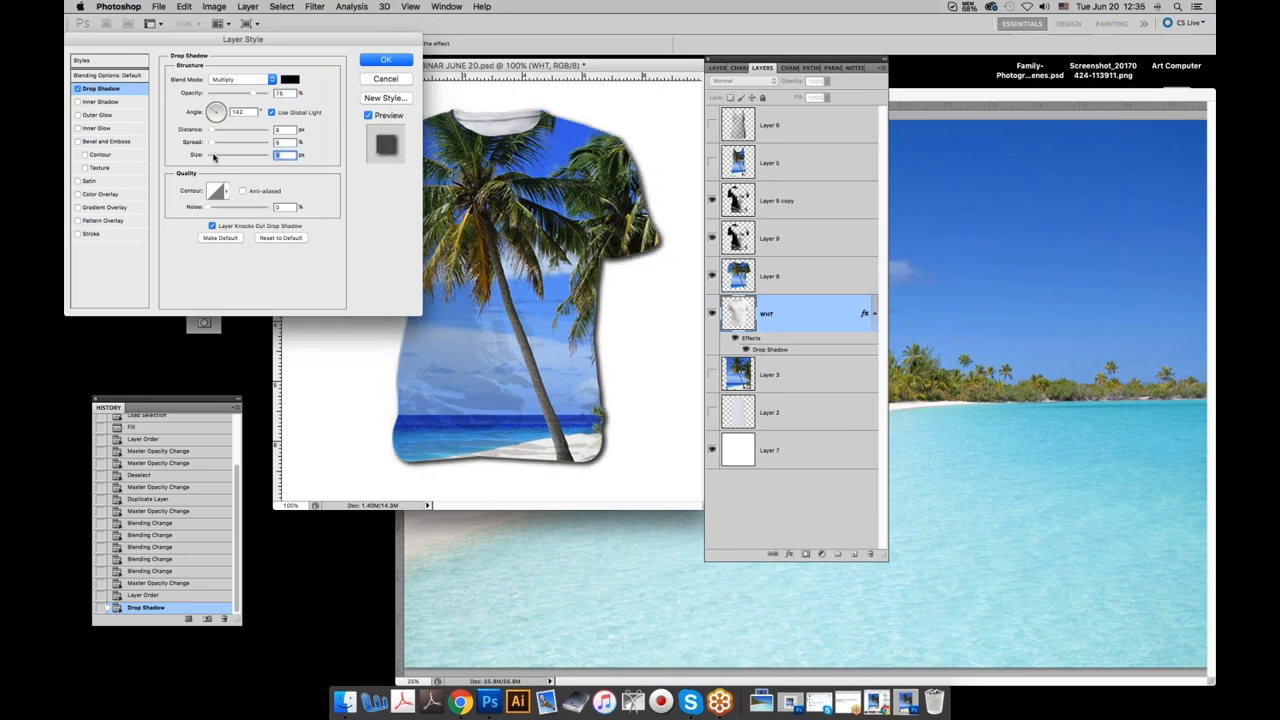
click(405, 60)
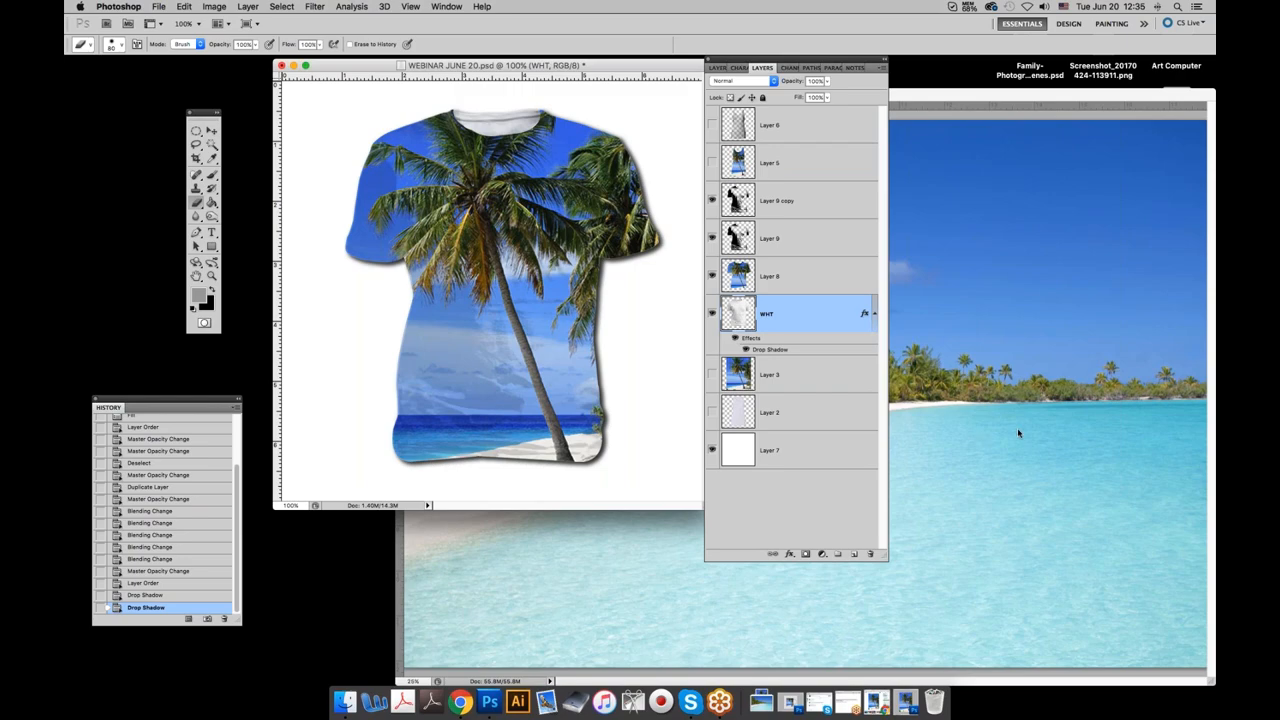
click(991, 453)
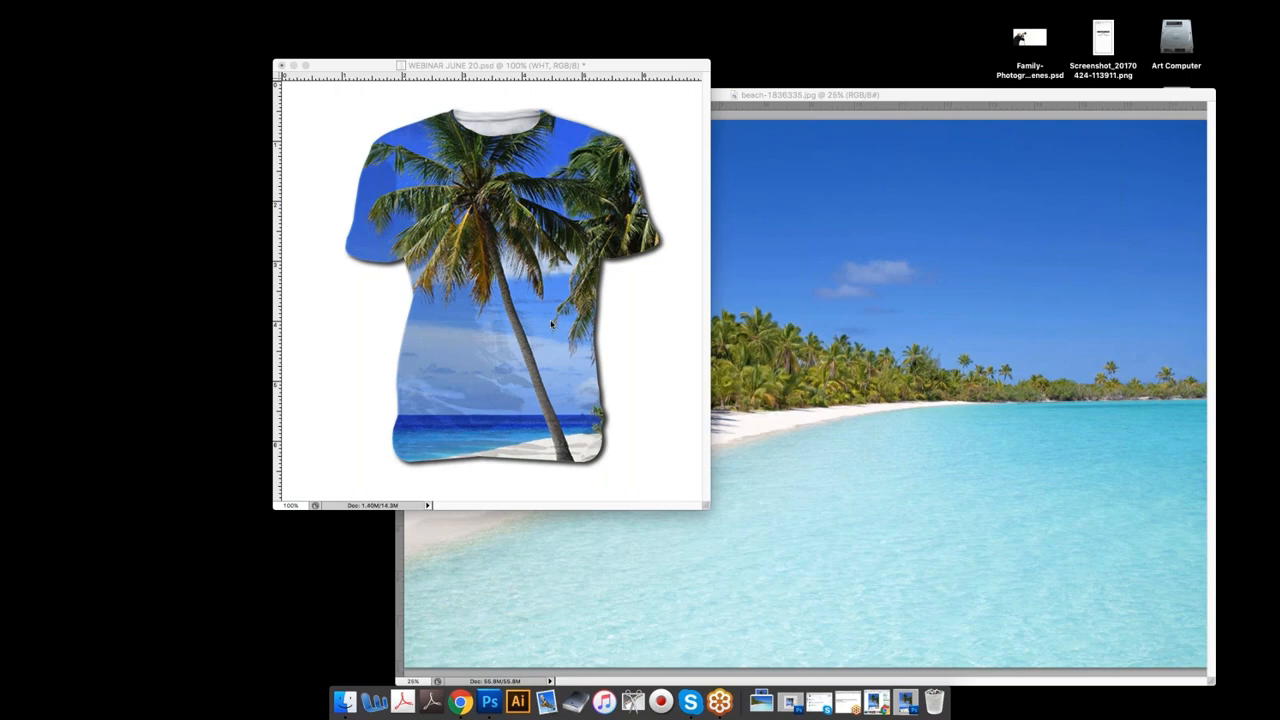
Hide Layer 9 copy, Layer 9 and Layer 8 to leave the plain white WHT shirt over the white background.
key(Tab)
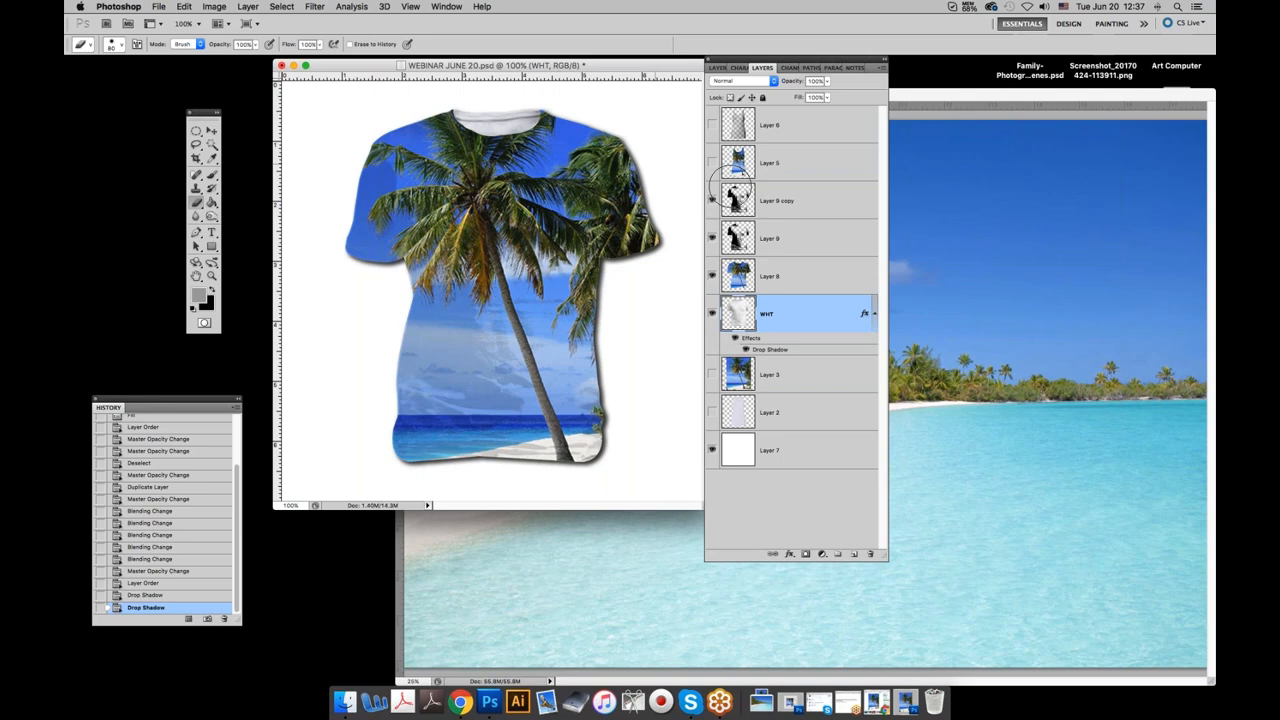
click(984, 431)
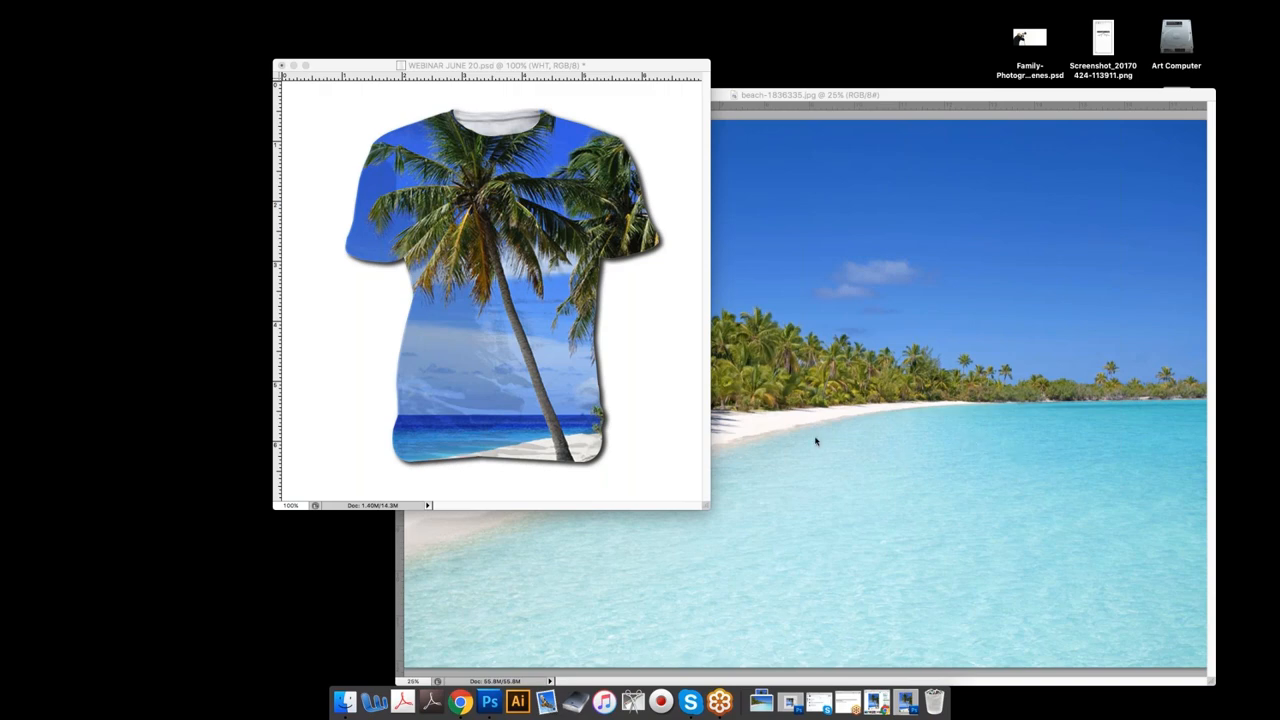
key(Tab)
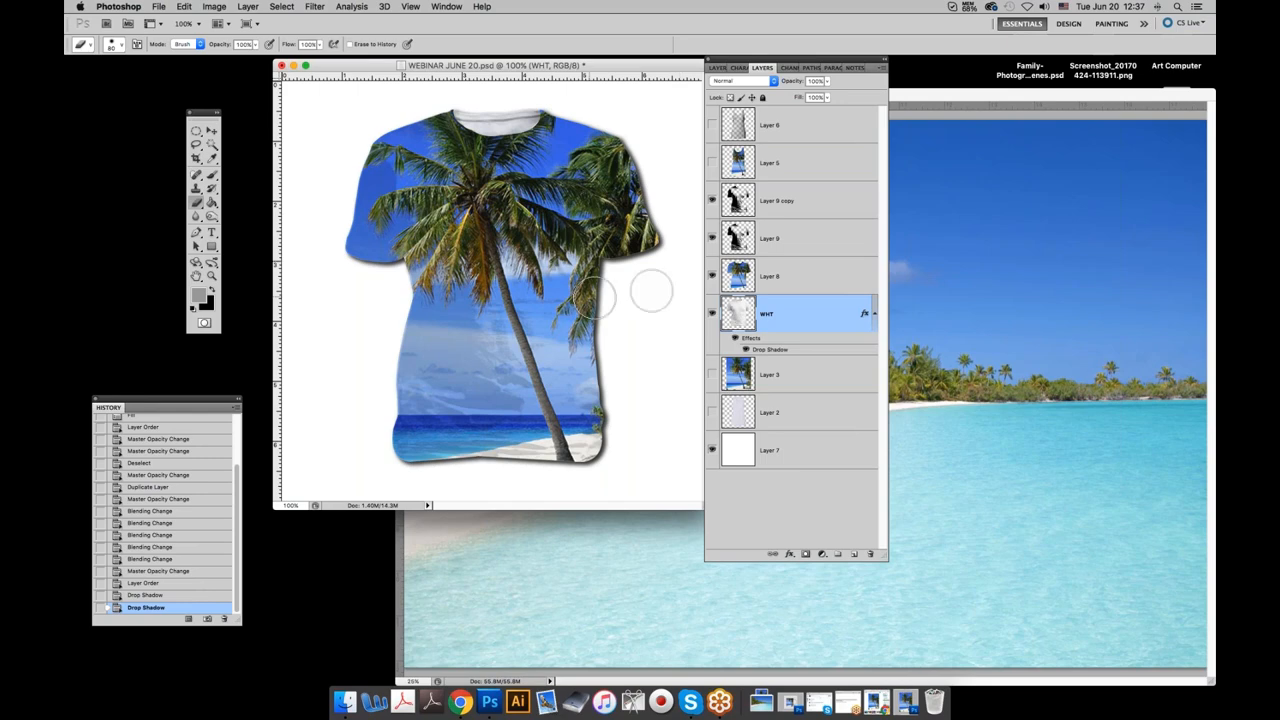
click(711, 240)
click(711, 277)
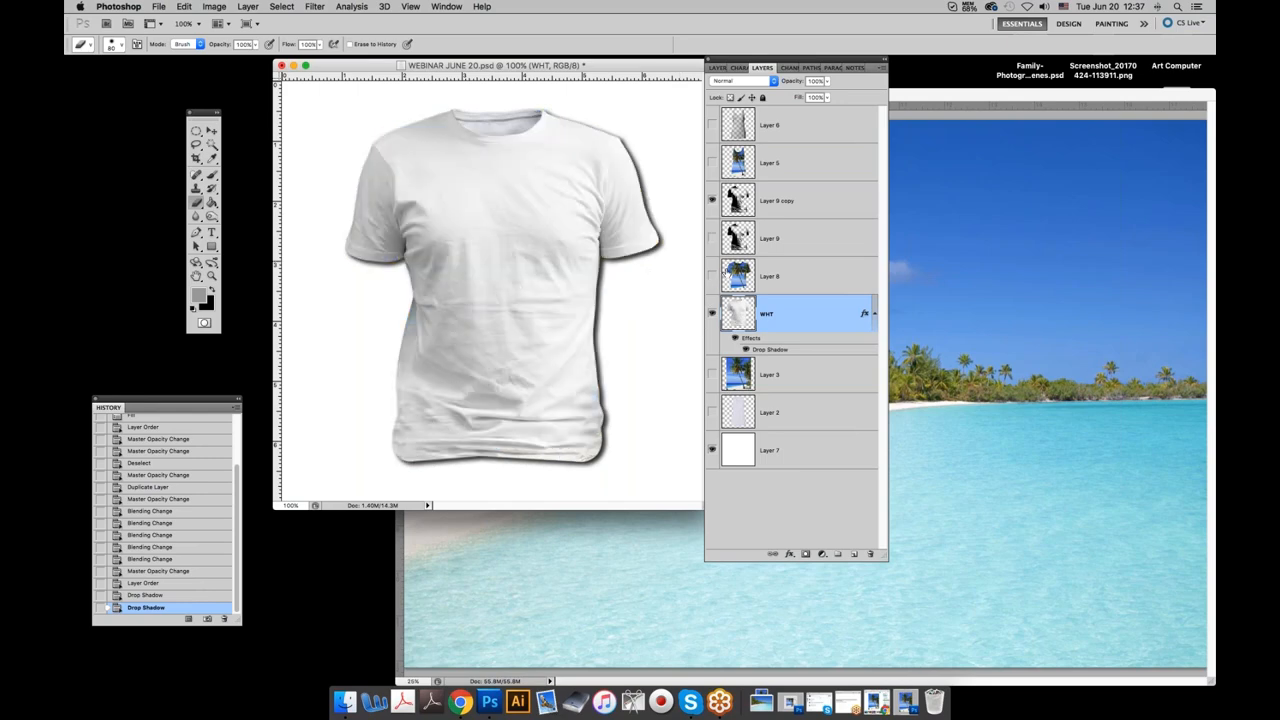
click(711, 200)
Load the WHT shirt's outline as a selection and deselect it again.
super+click(738, 314)
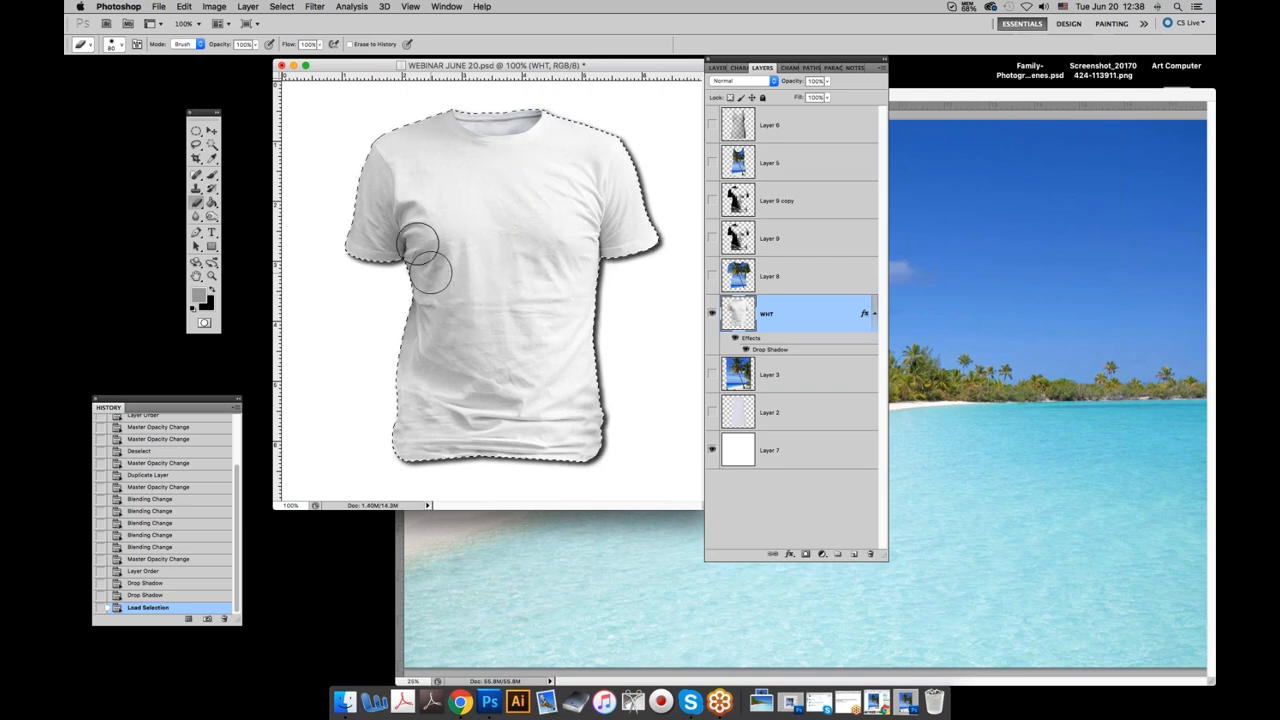
click(285, 8)
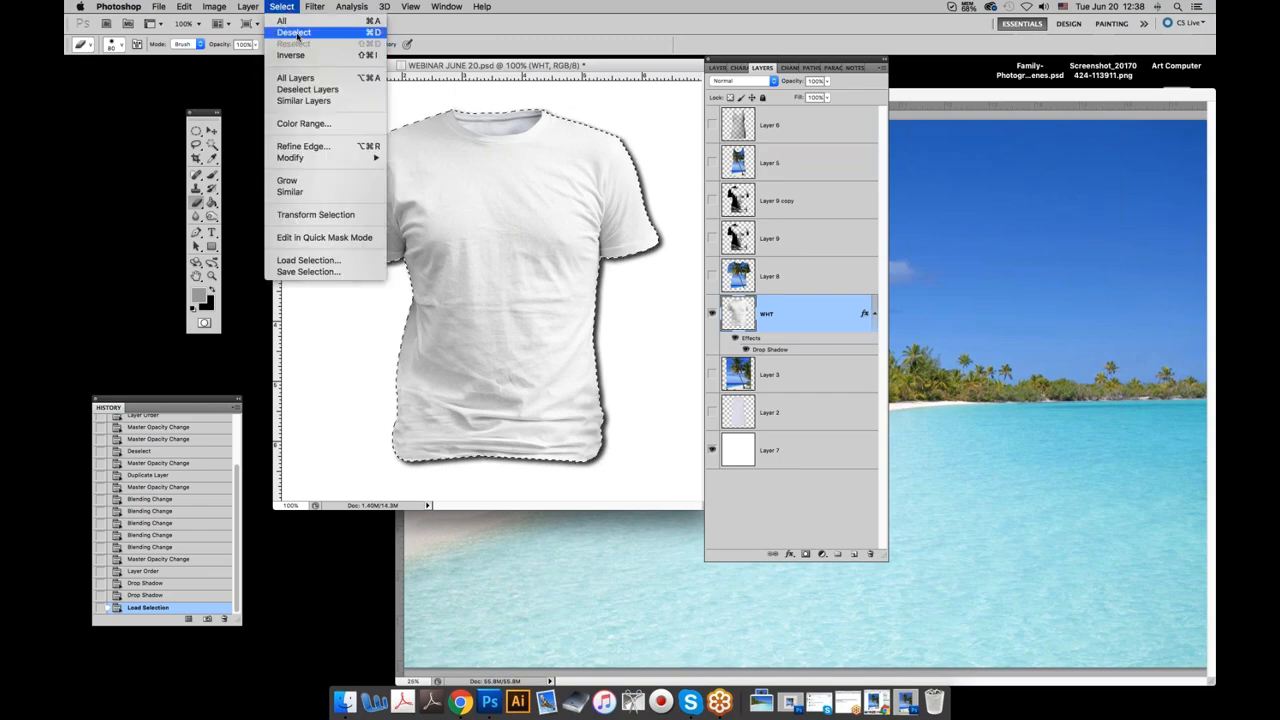
click(297, 40)
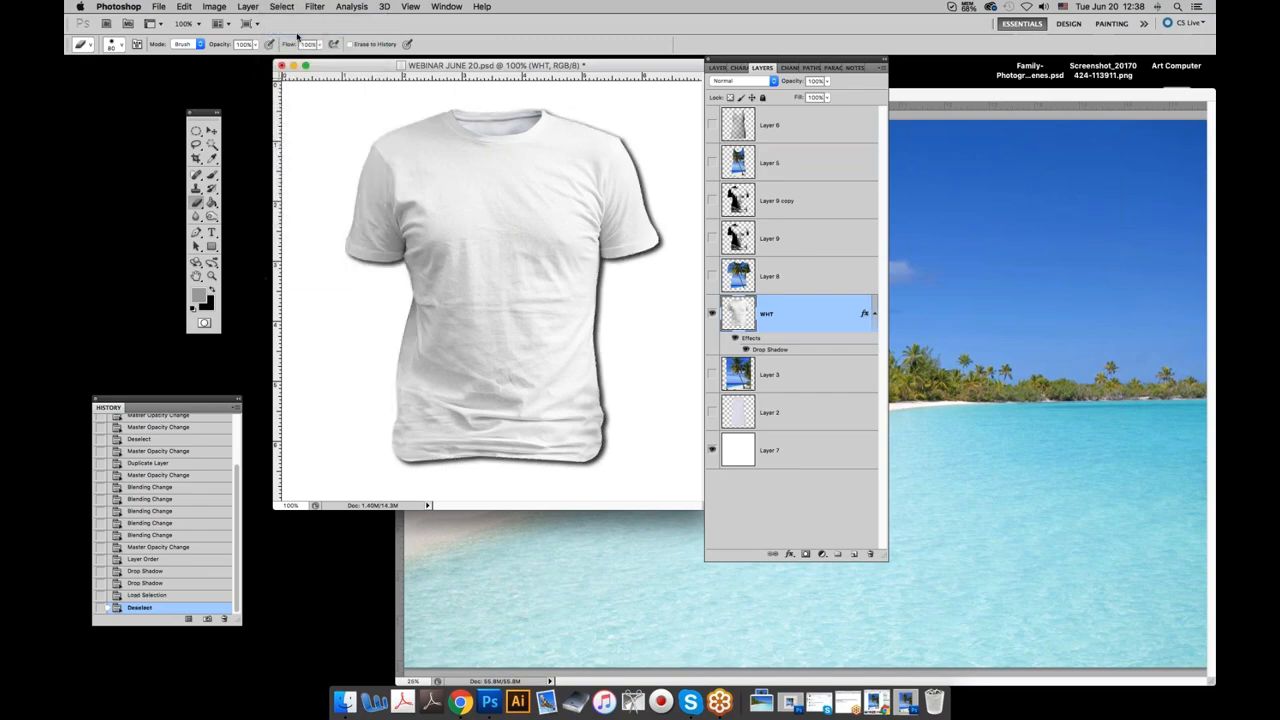
Shift the T-shirt document window aside and enlarge it to expose the area around the whole canvas.
click(988, 456)
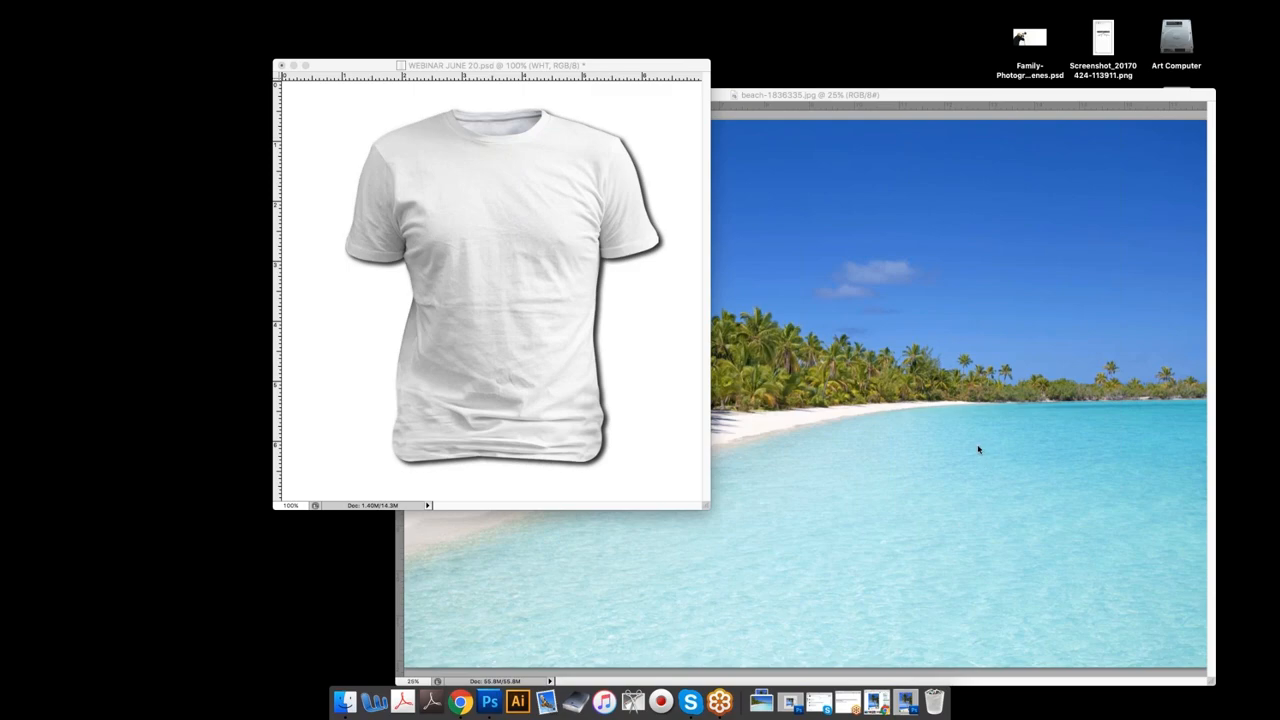
key(Tab)
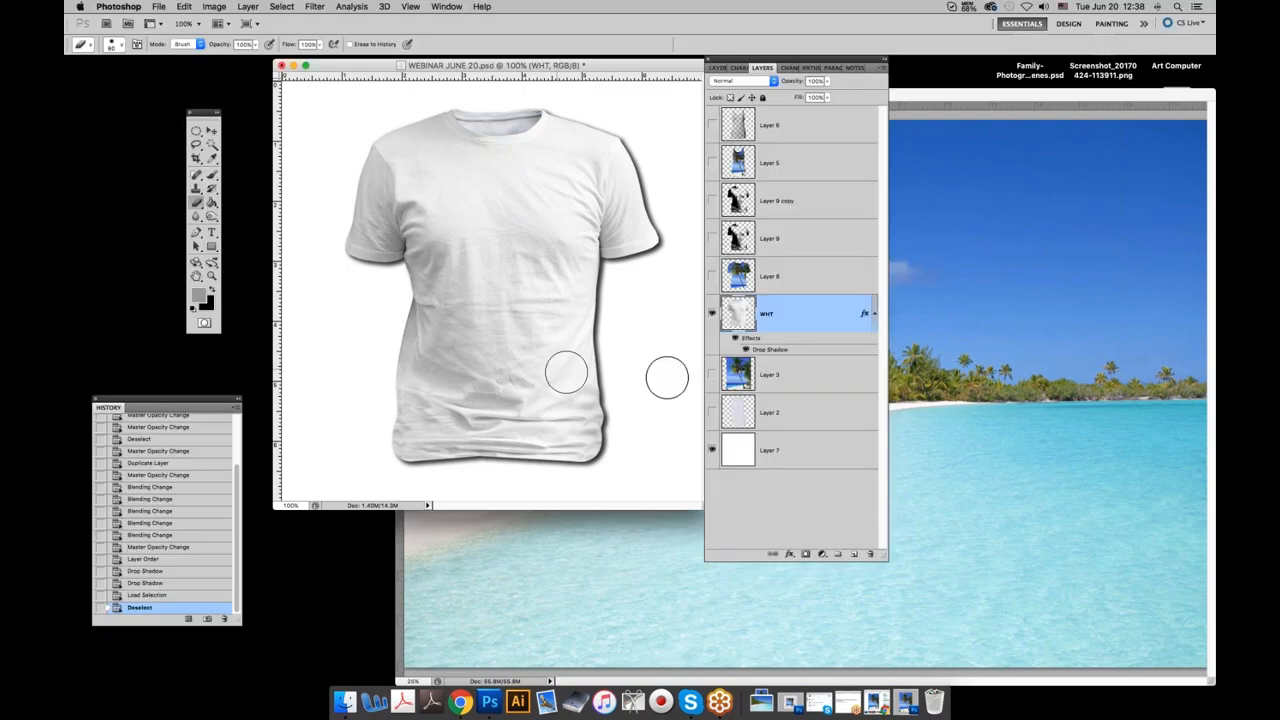
drag(632, 68, 582, 68)
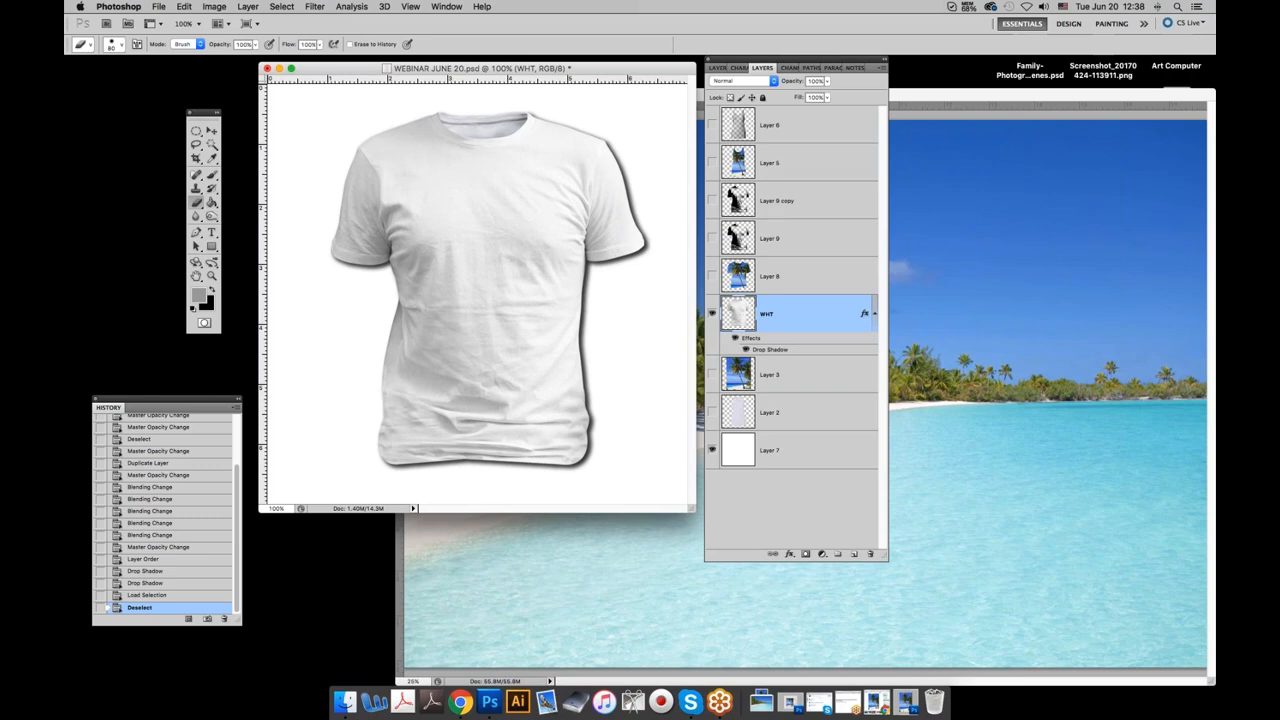
click(1001, 418)
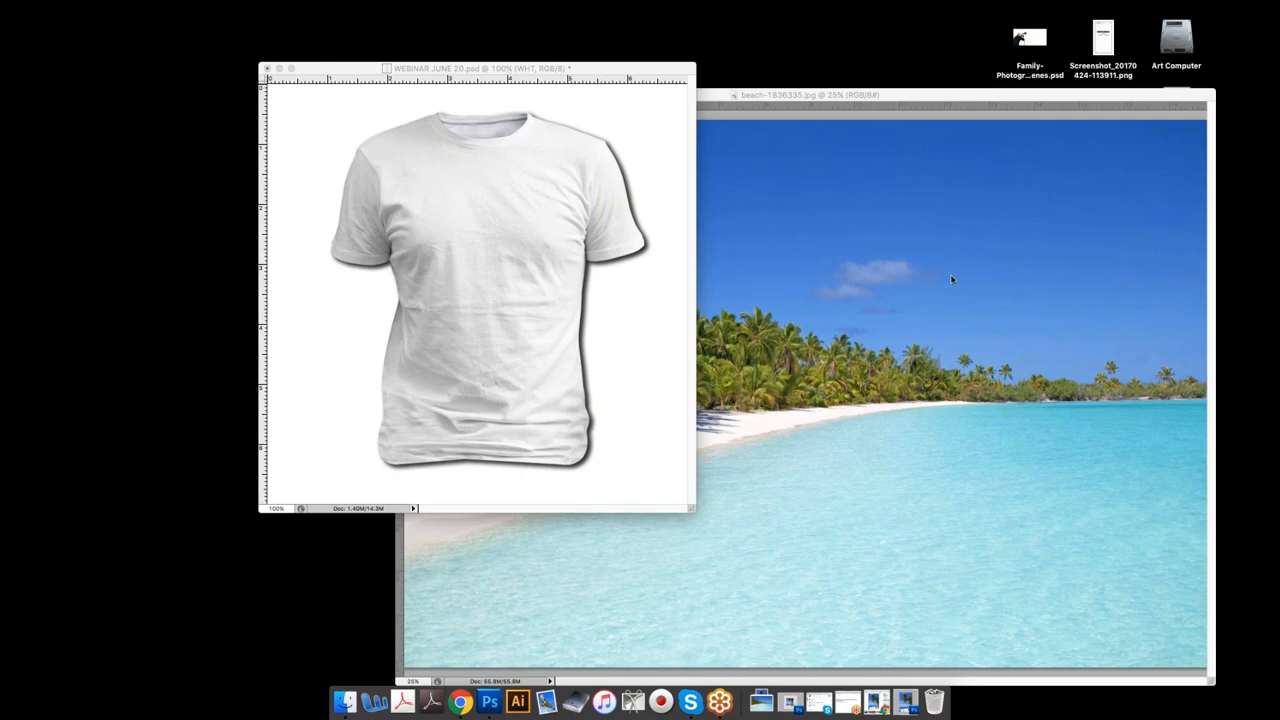
click(692, 510)
drag(692, 510, 740, 556)
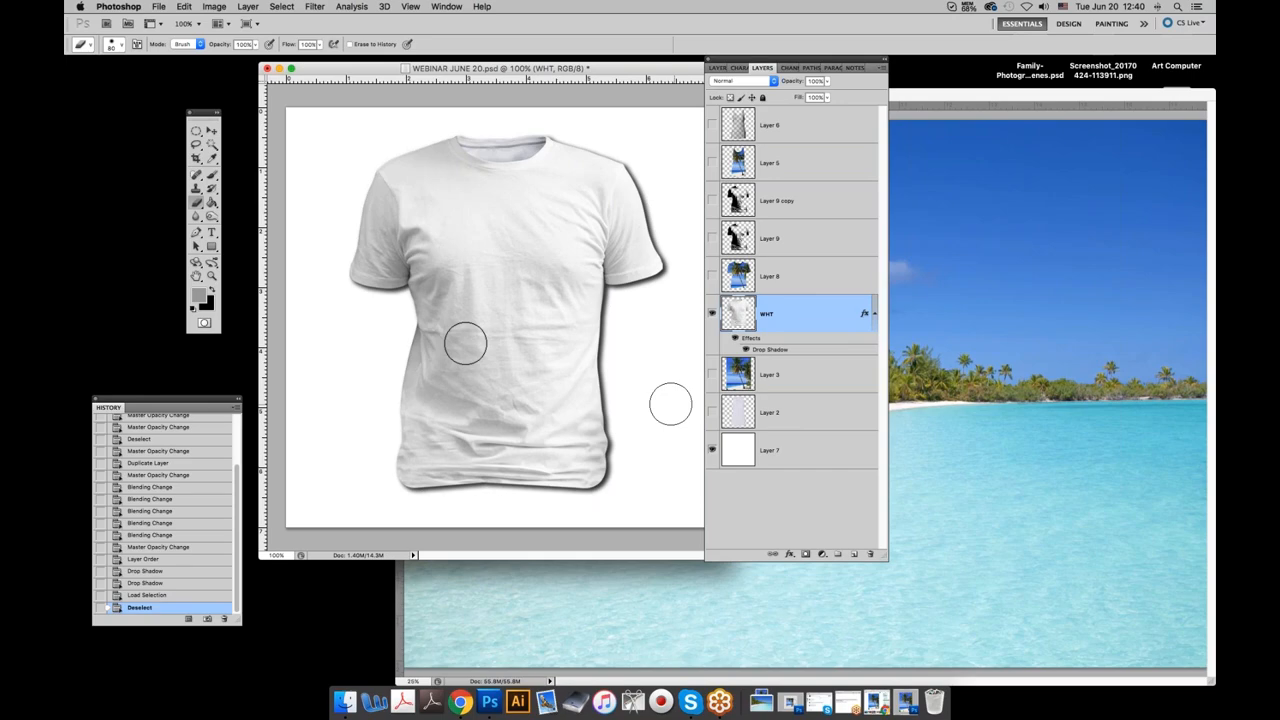
Move the WHT shirt slightly right, try scaling and stretching it in width and height with Free Transform, and discard the transform.
click(211, 131)
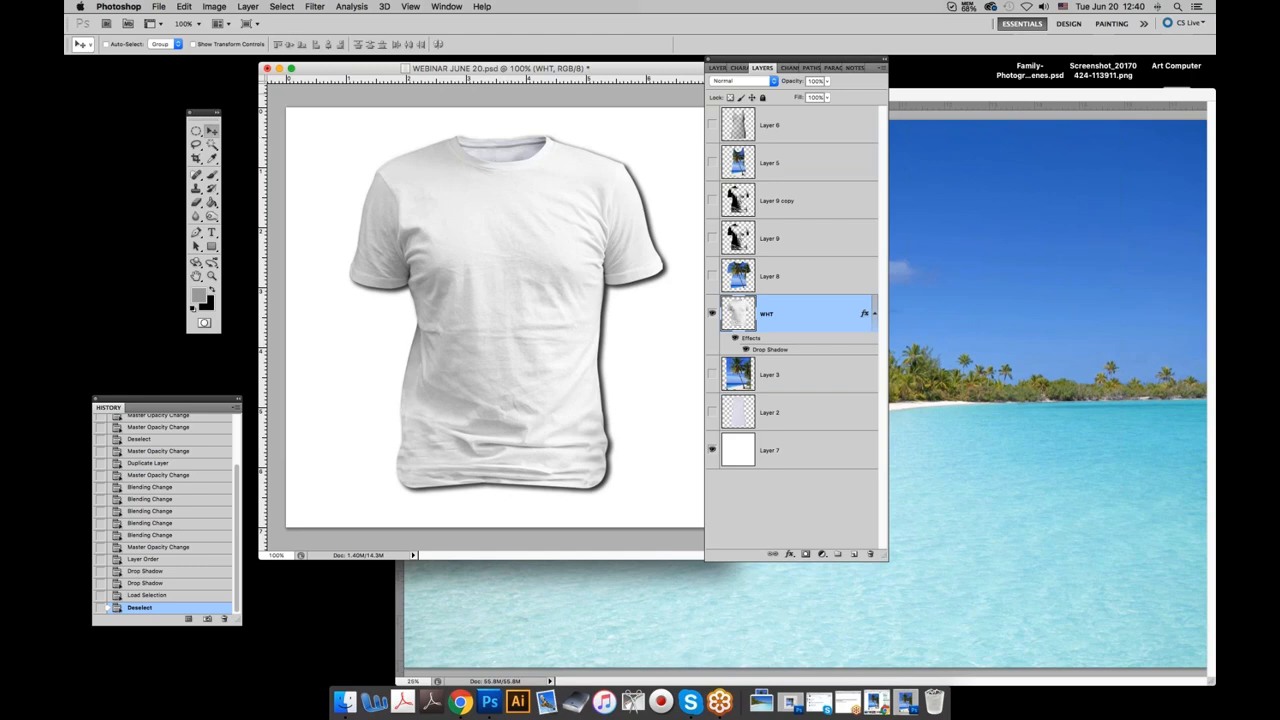
mouse_move(516, 308)
mouse_down()
mouse_move(537, 326)
mouse_move(524, 310)
mouse_up()
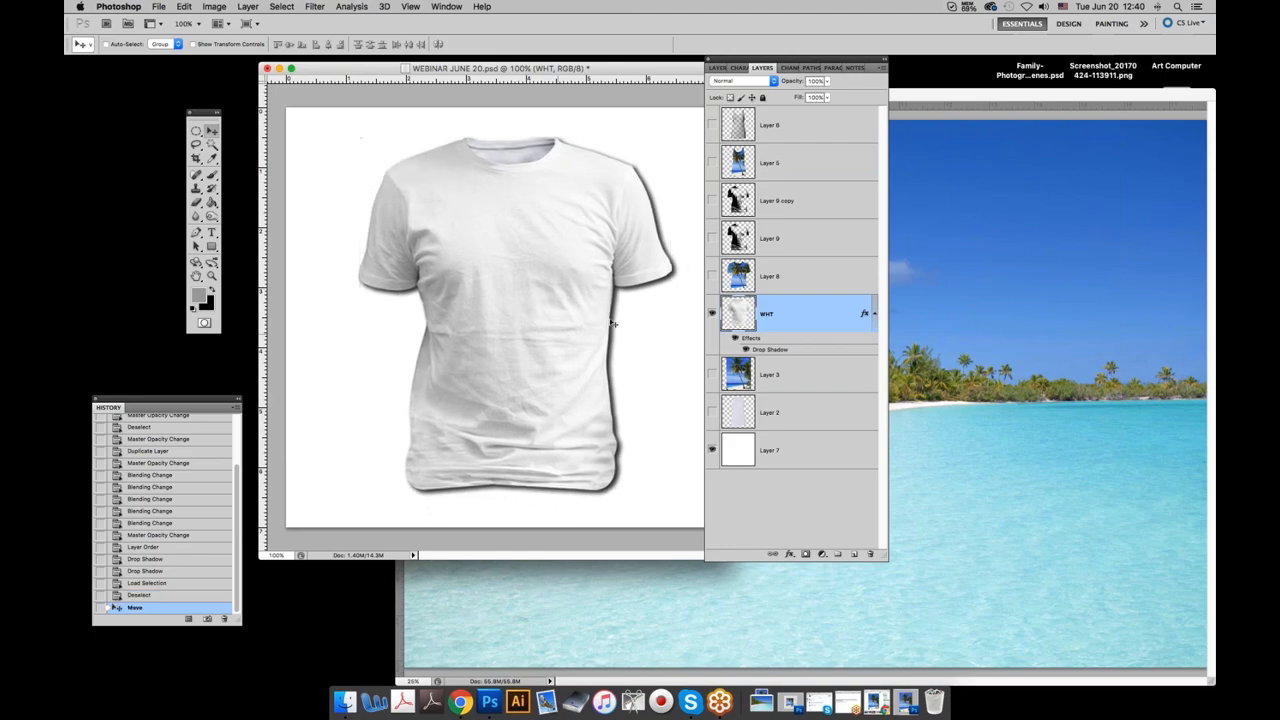
click(186, 7)
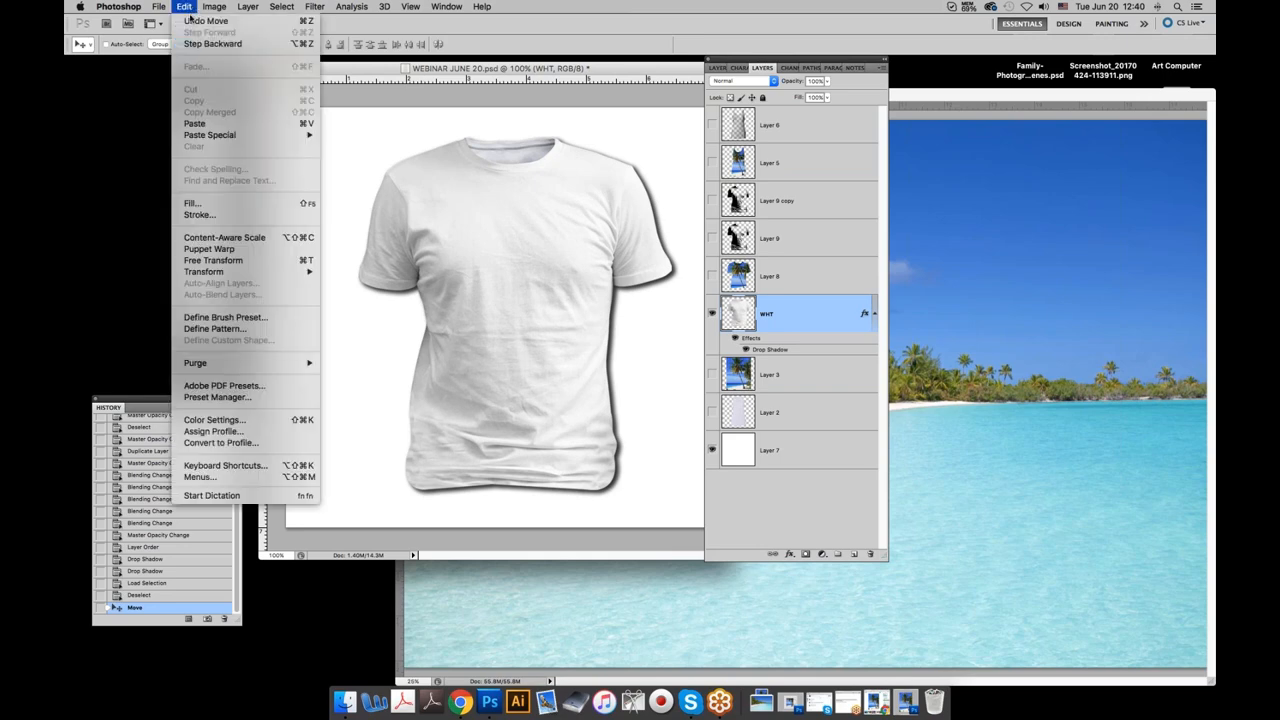
click(220, 260)
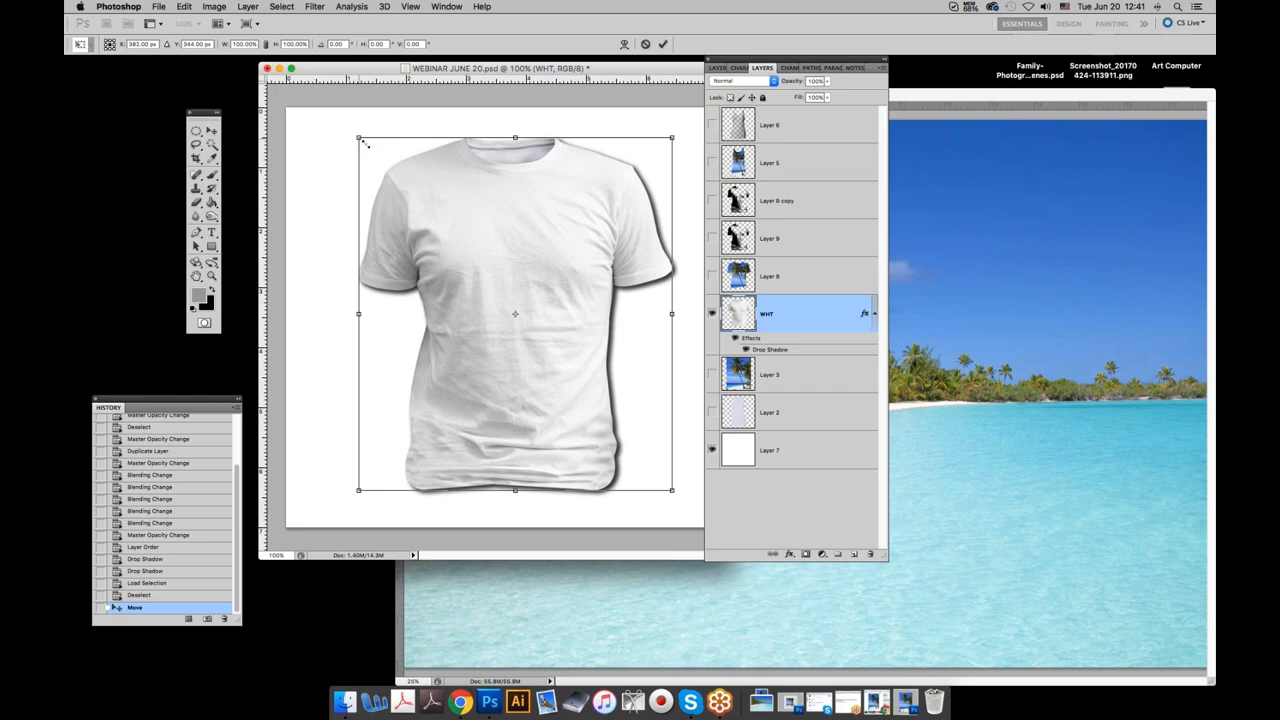
drag(365, 144, 421, 205)
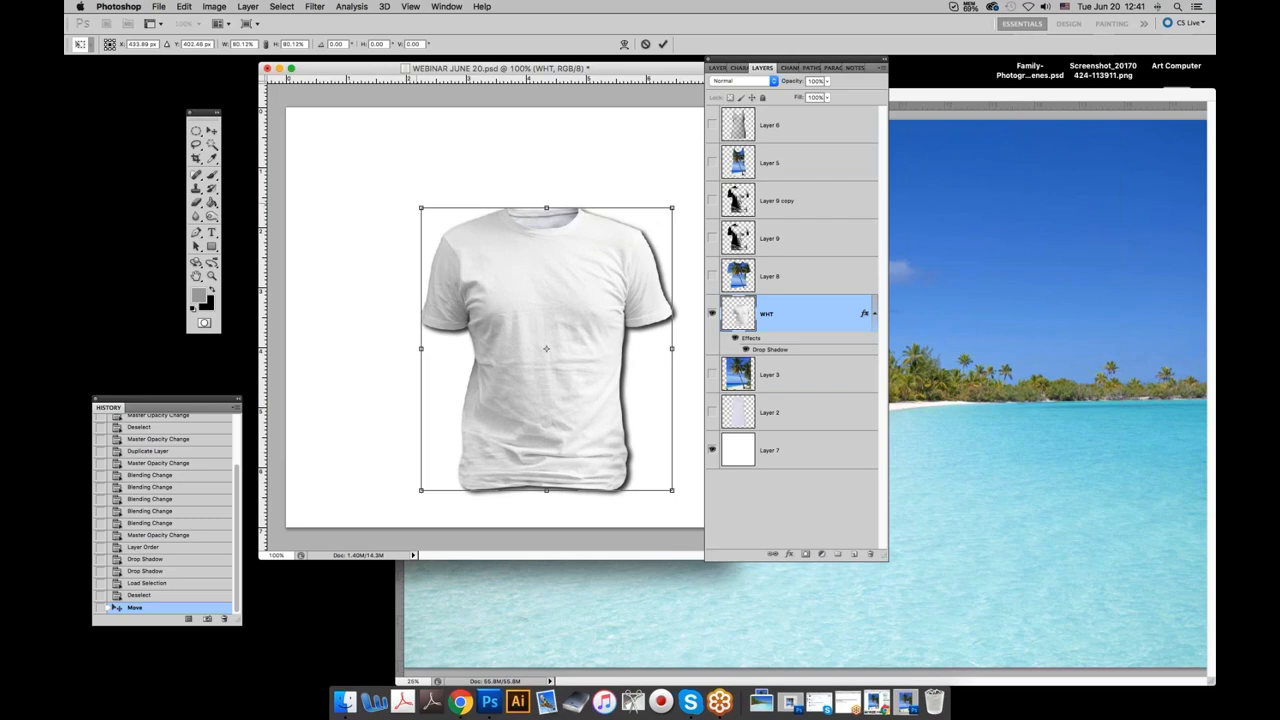
drag(420, 349, 323, 348)
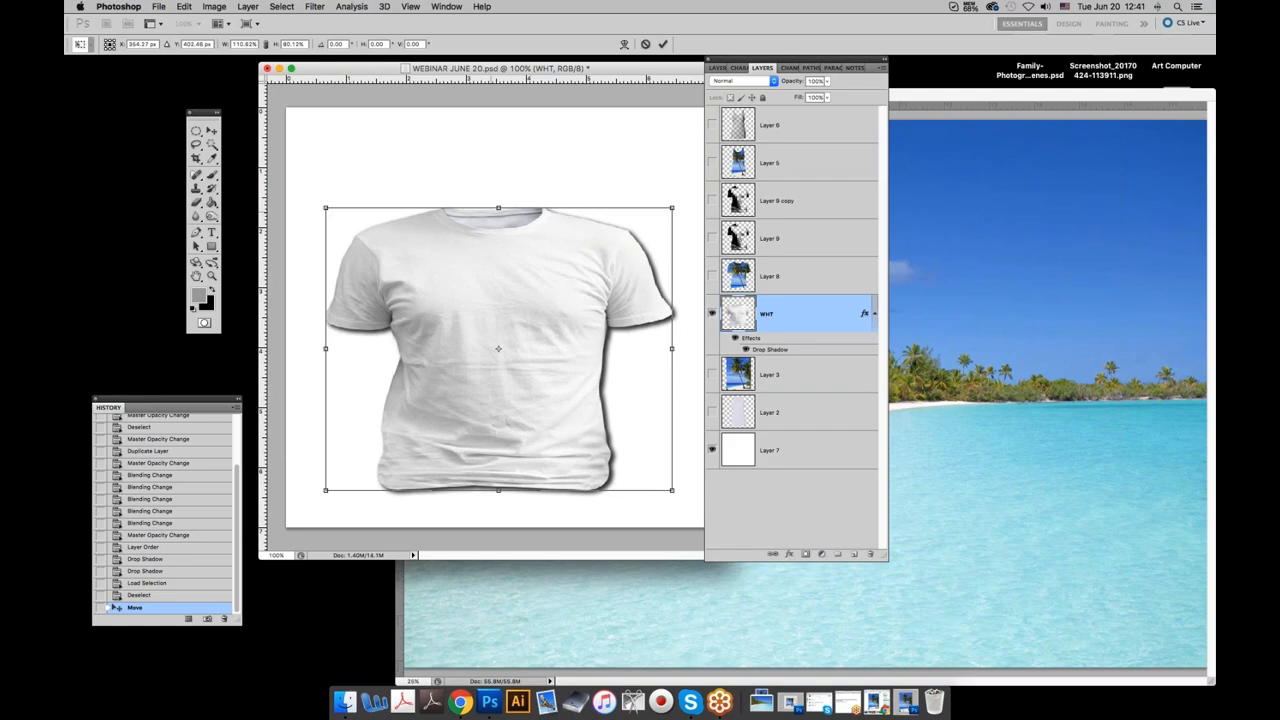
drag(498, 208, 497, 121)
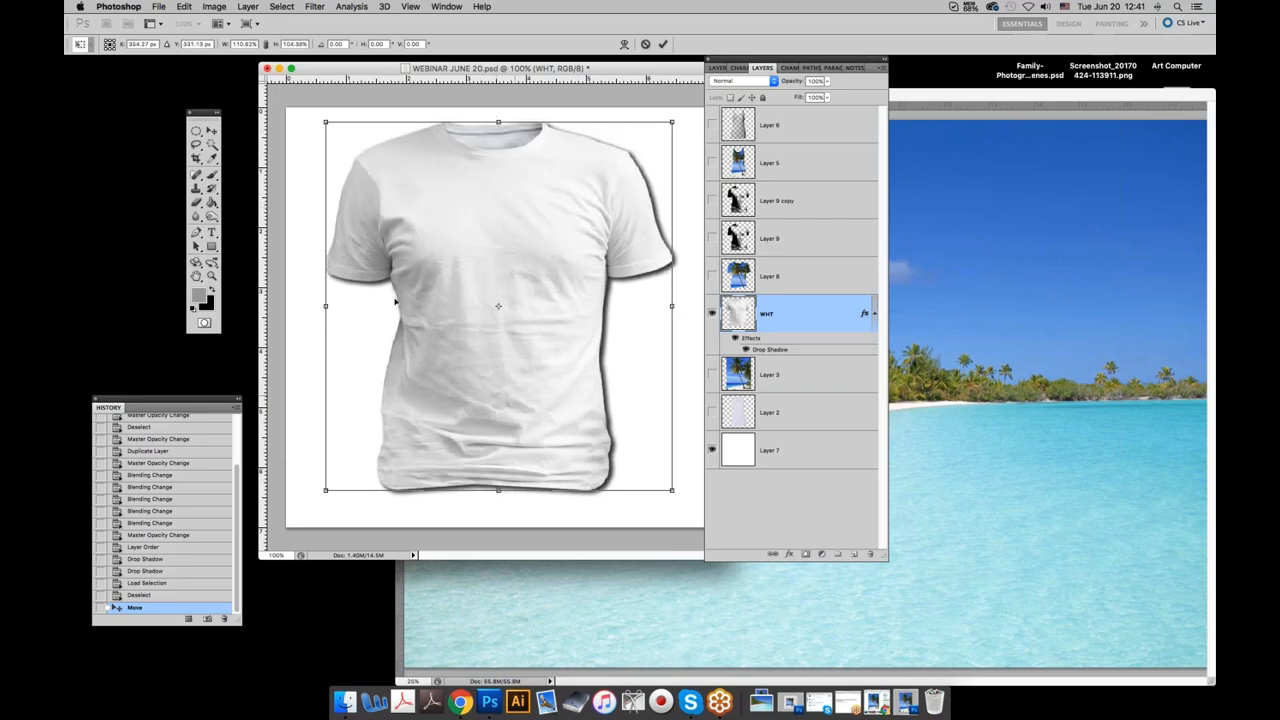
drag(498, 490, 498, 567)
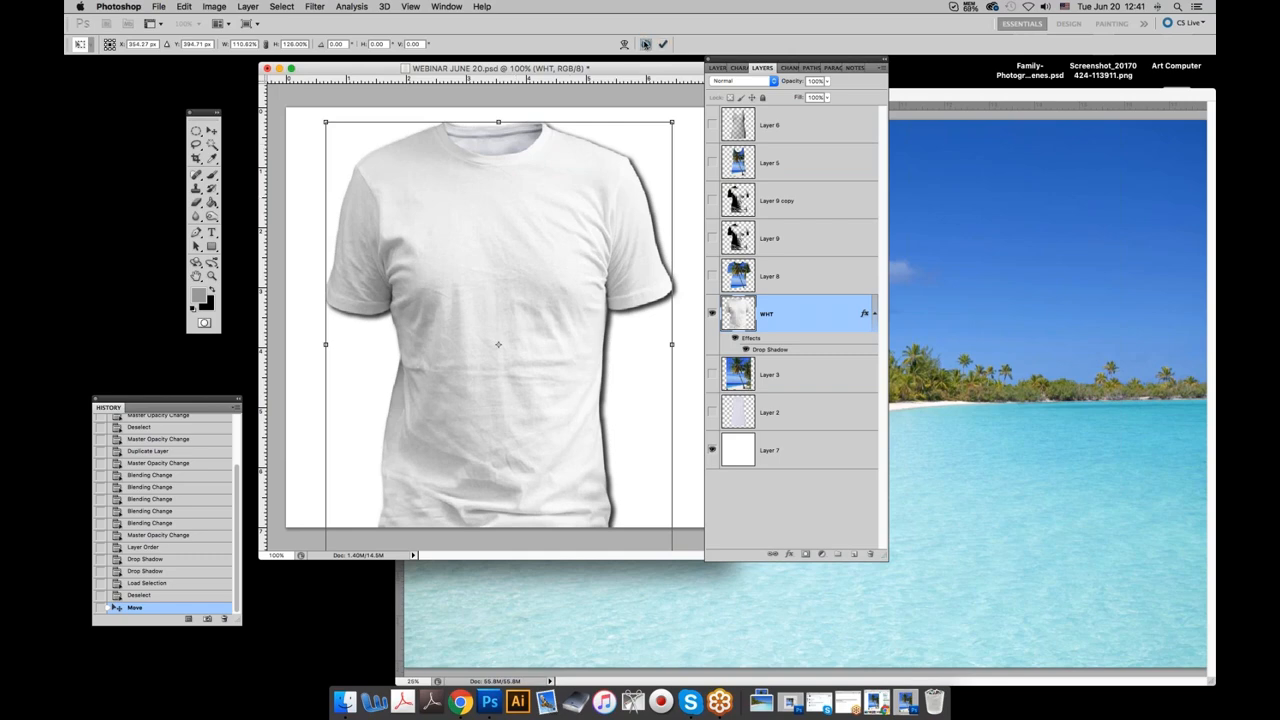
click(645, 44)
Move the WHT shirt slightly left to center it horizontally on the canvas.
drag(528, 249, 516, 250)
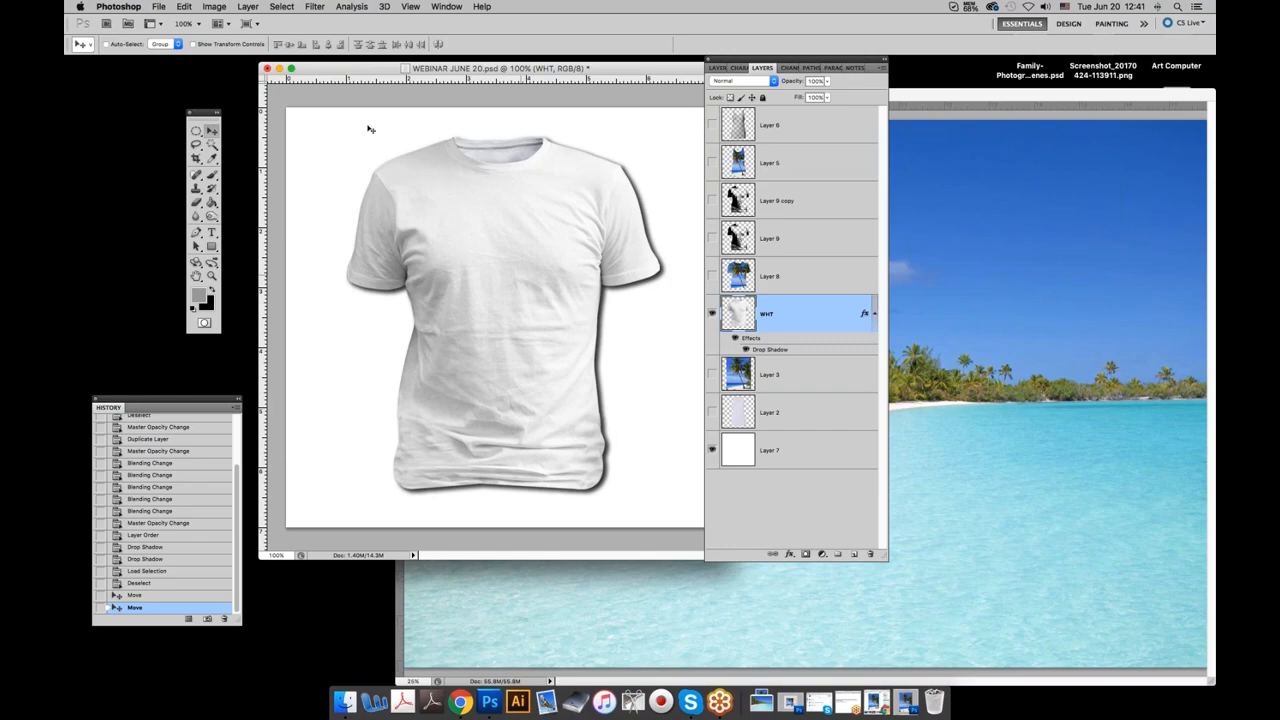
Try rotating the WHT shirt with Free Transform to about -12° and back toward upright, and discard the rotation.
click(185, 7)
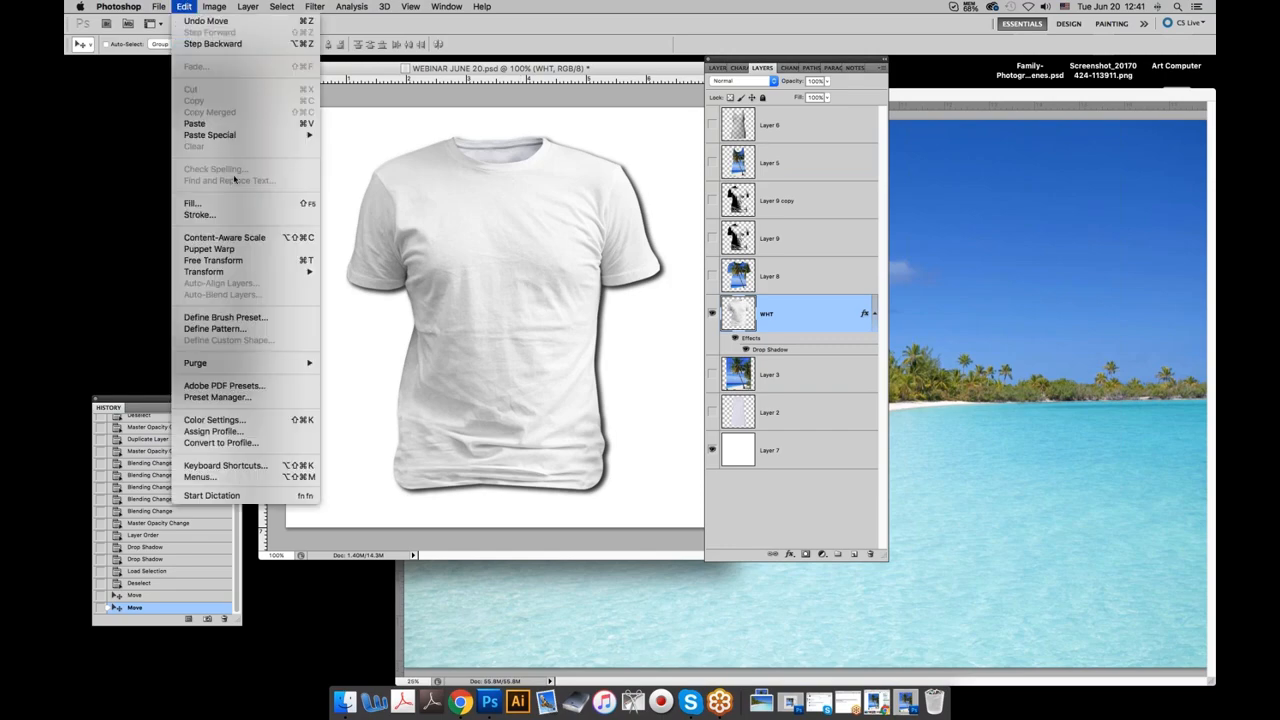
click(228, 261)
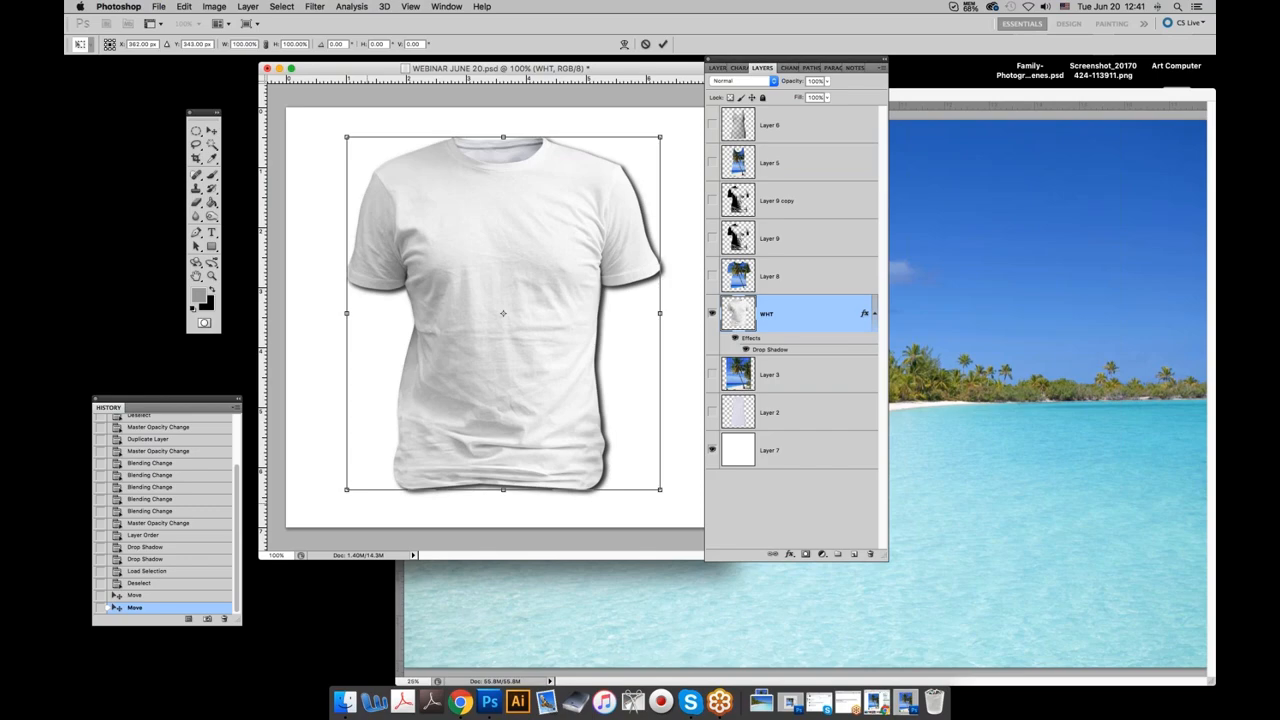
drag(337, 491, 359, 506)
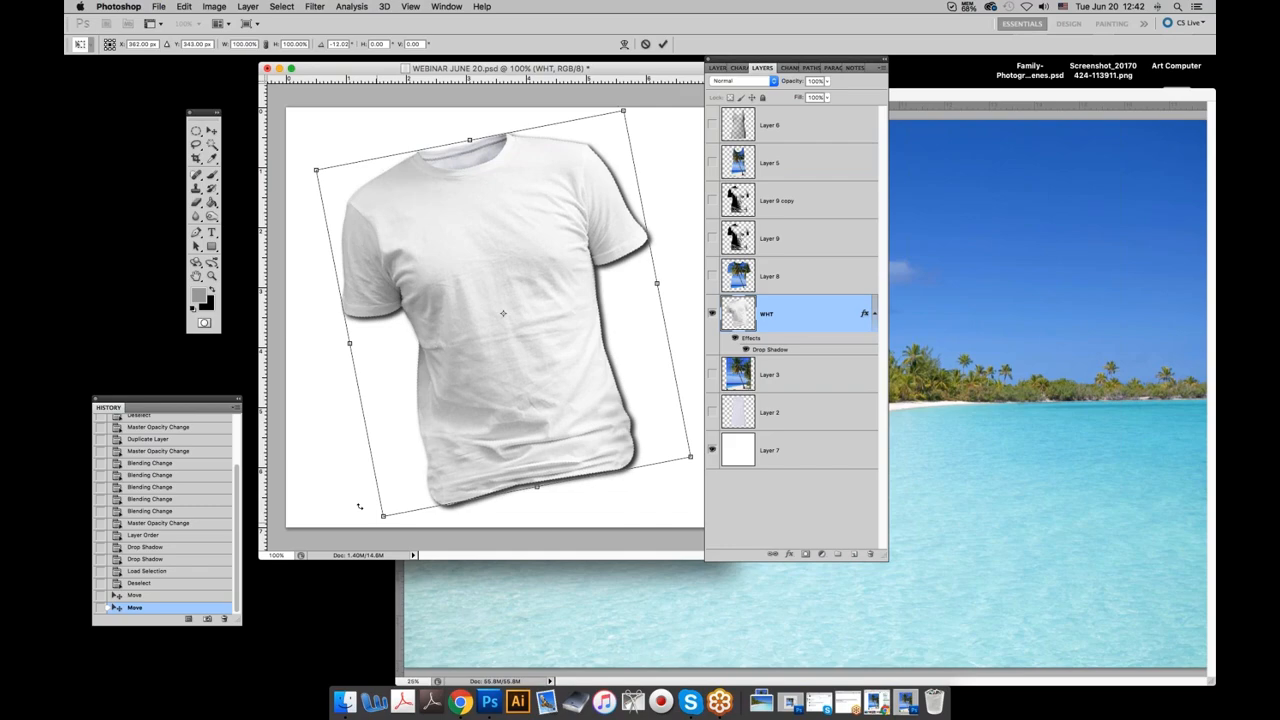
drag(359, 506, 312, 507)
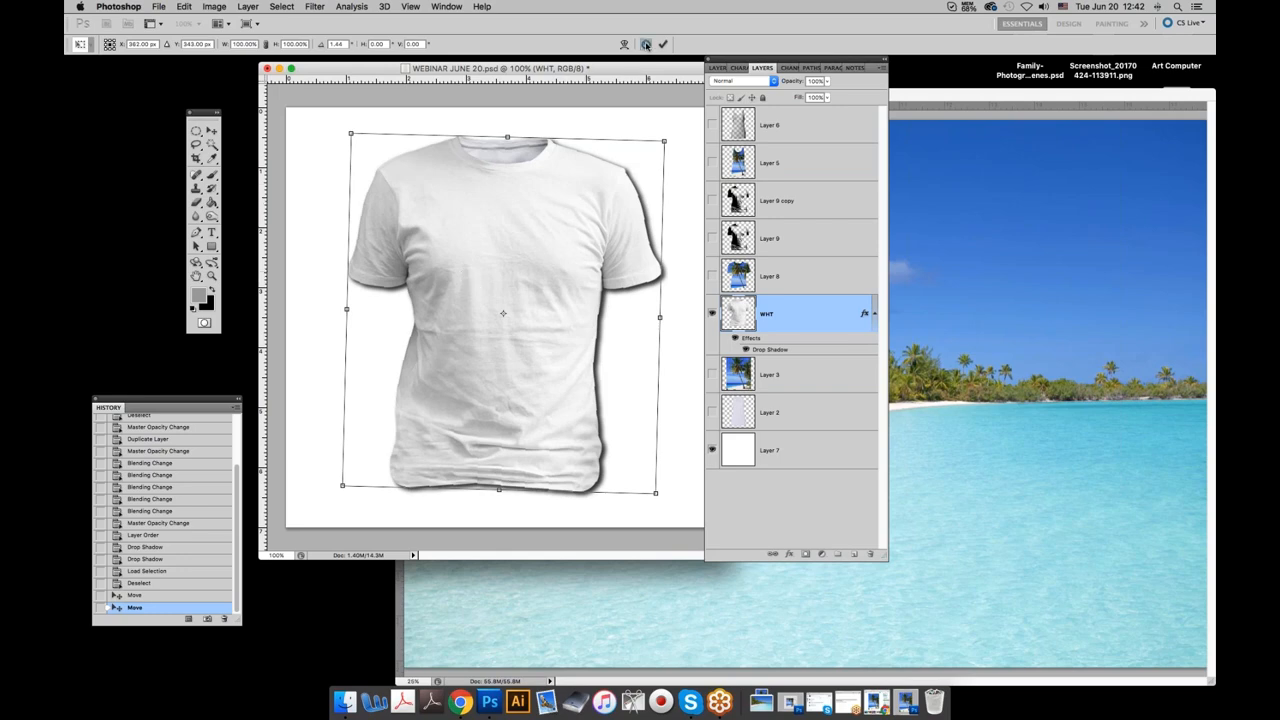
key(Return)
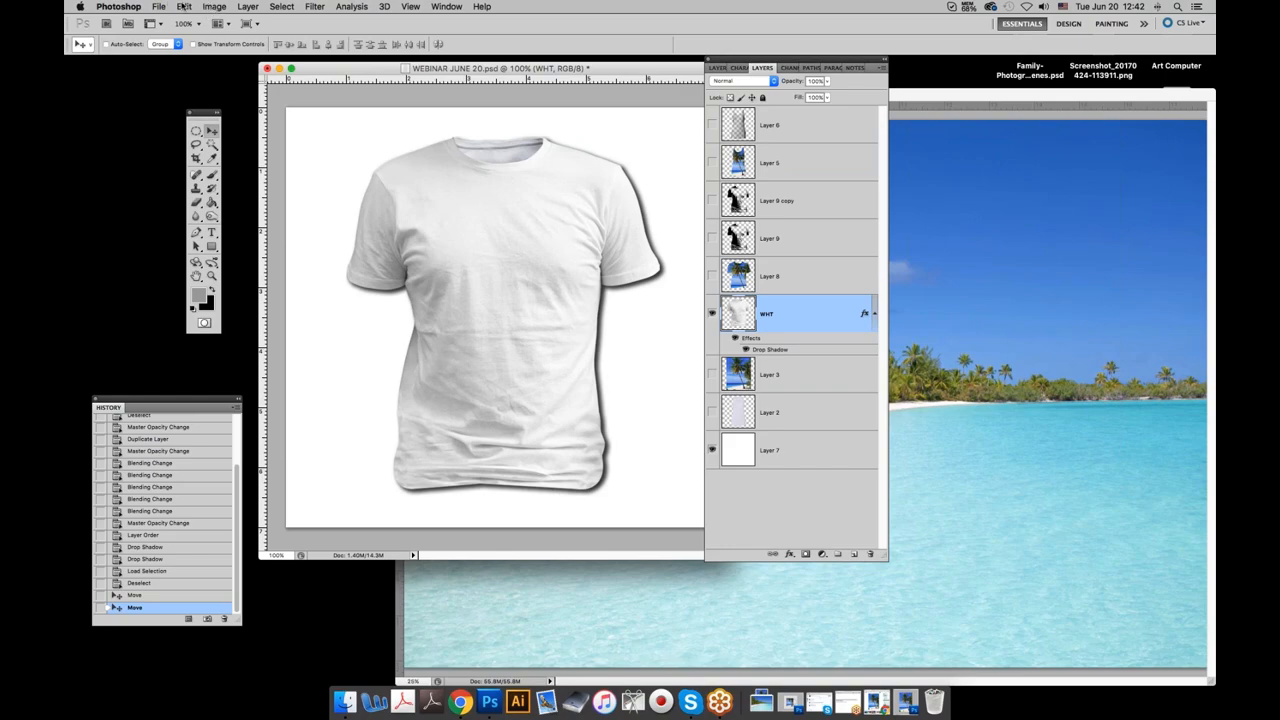
Flip the WHT shirt layer horizontally.
click(183, 6)
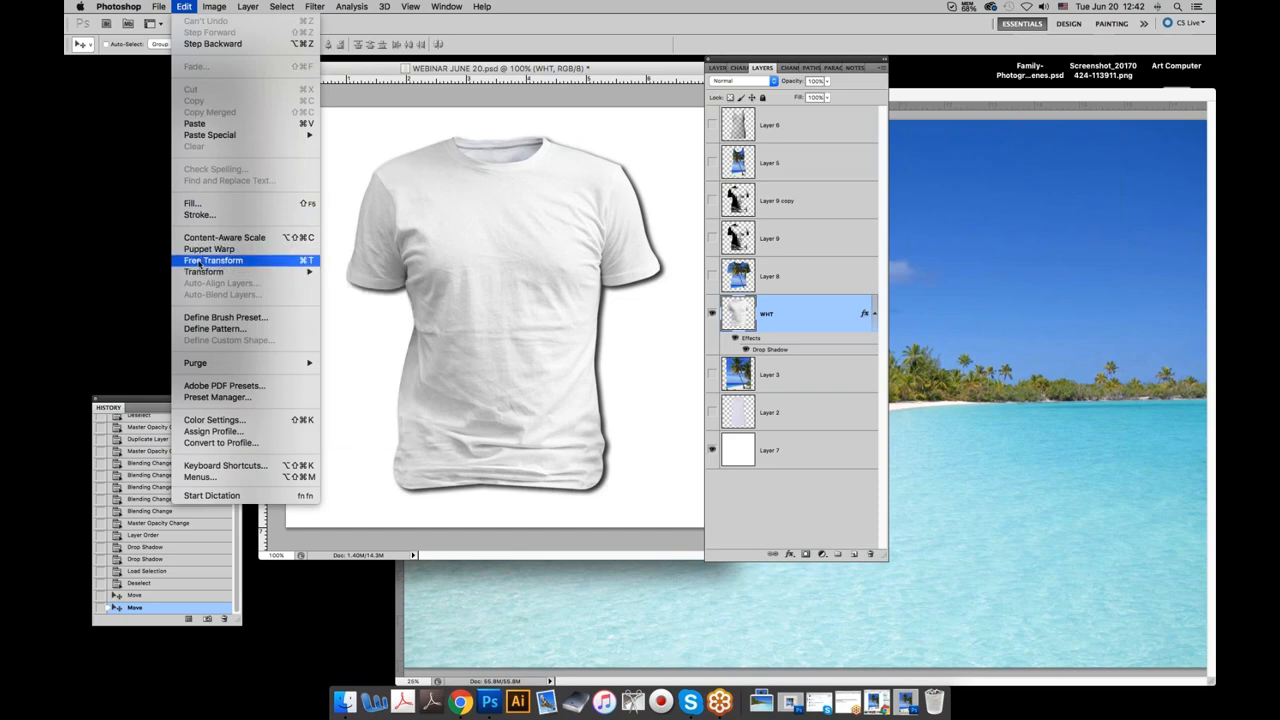
mouse_move(206, 274)
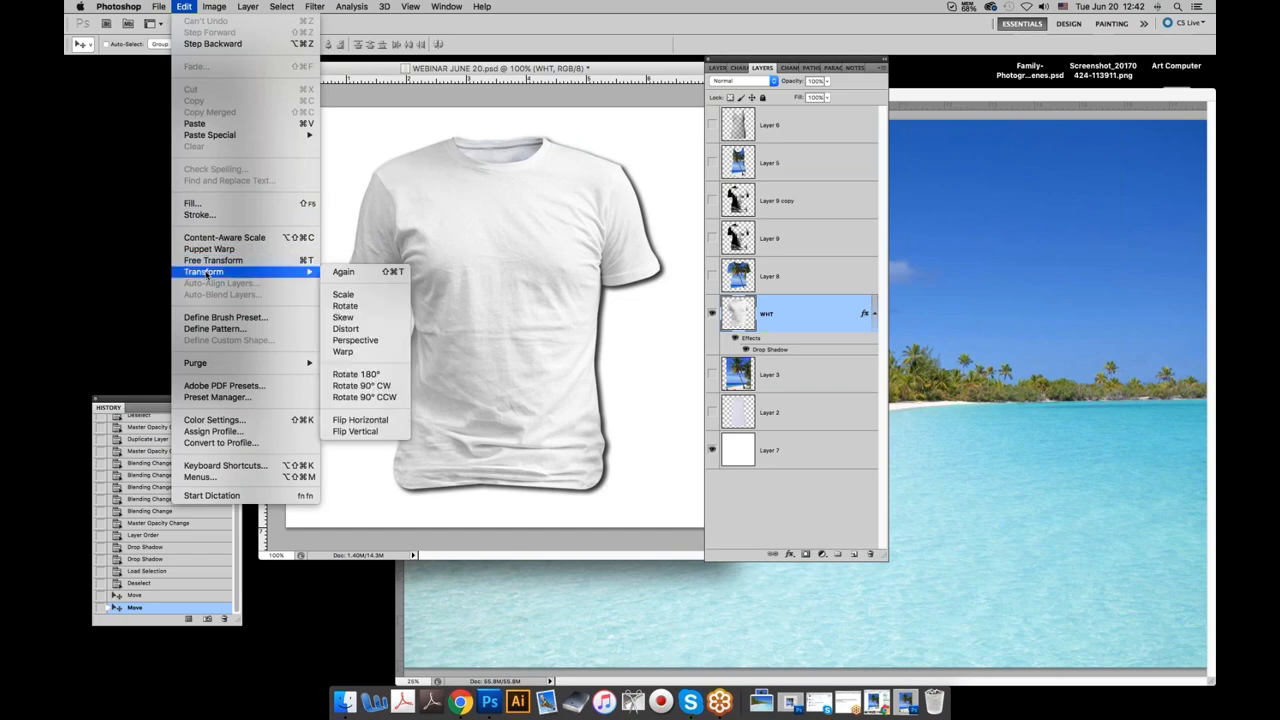
click(349, 424)
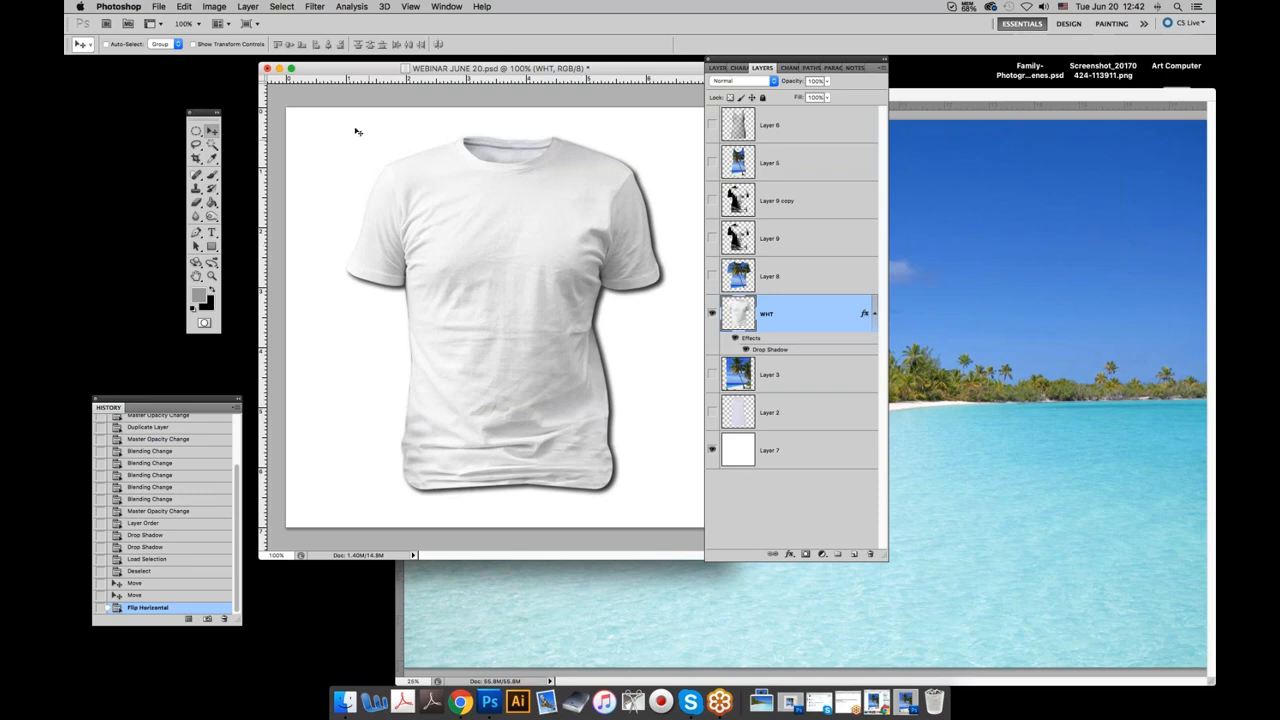
Try shrinking the flipped WHT shirt to about 26% with Free Transform and discard the scaling.
click(184, 7)
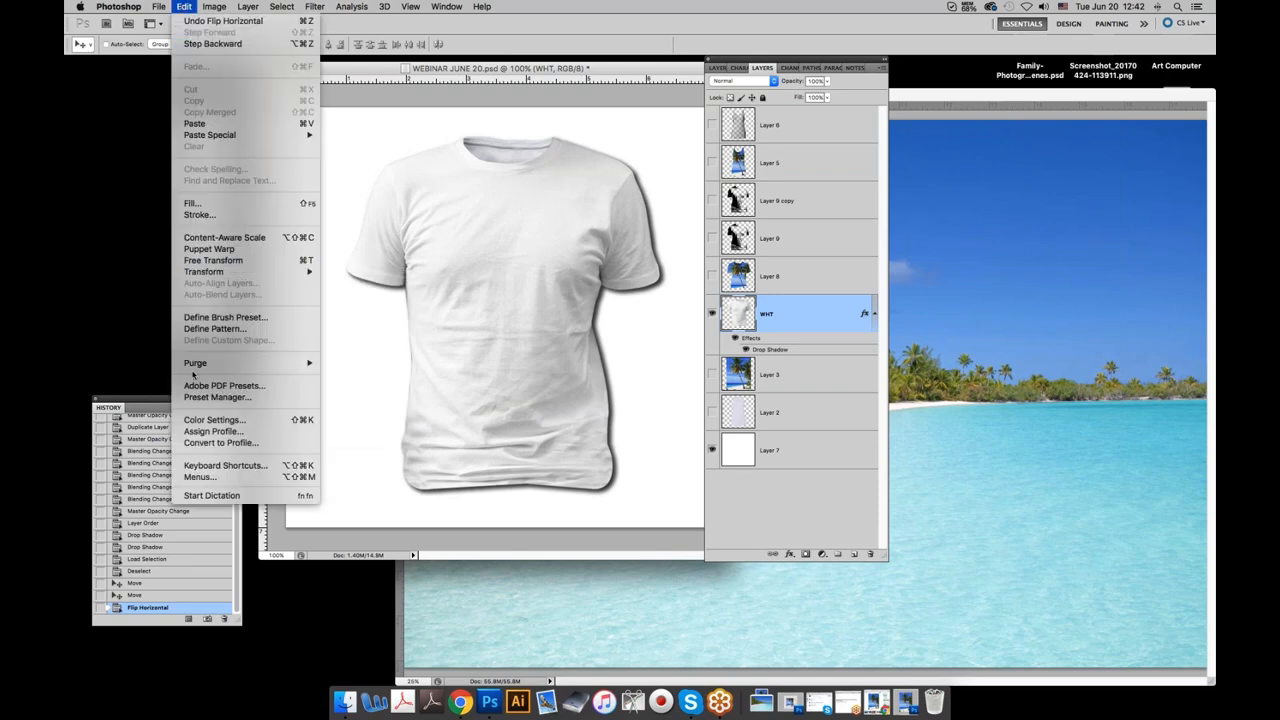
click(203, 260)
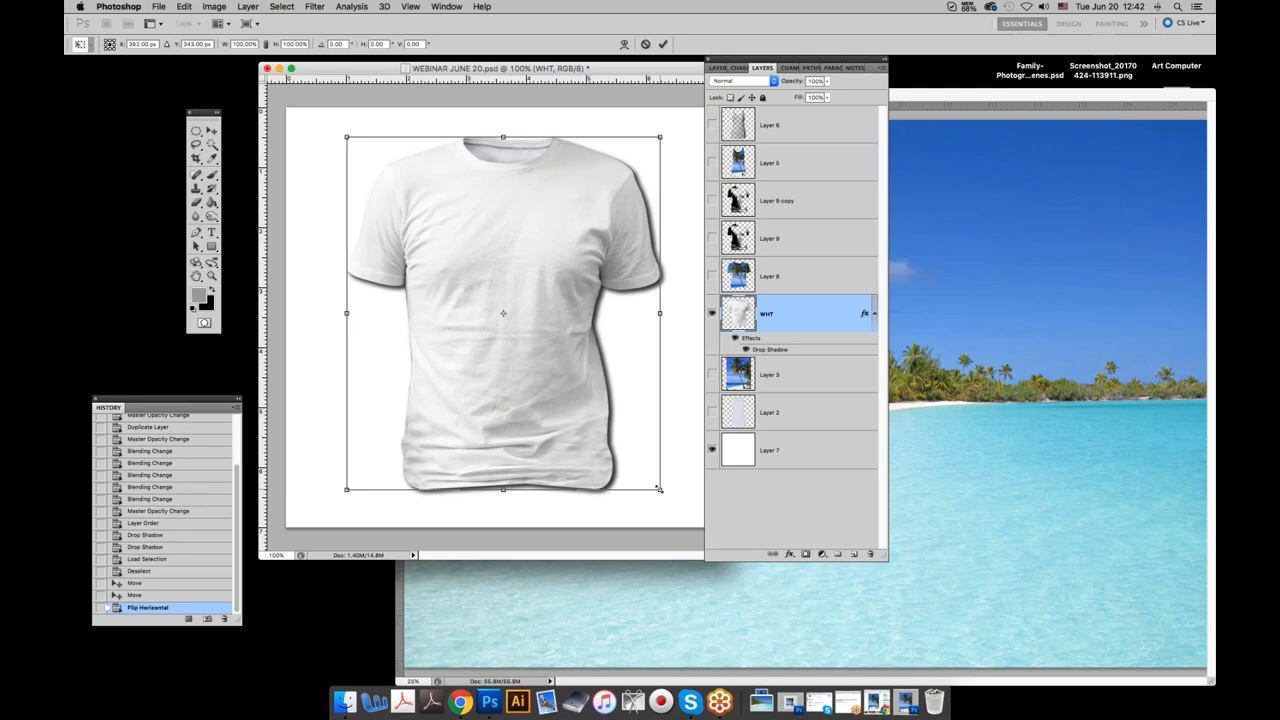
drag(658, 488, 573, 263)
mouse_move(571, 216)
mouse_down()
mouse_move(391, 214)
mouse_move(573, 232)
mouse_up()
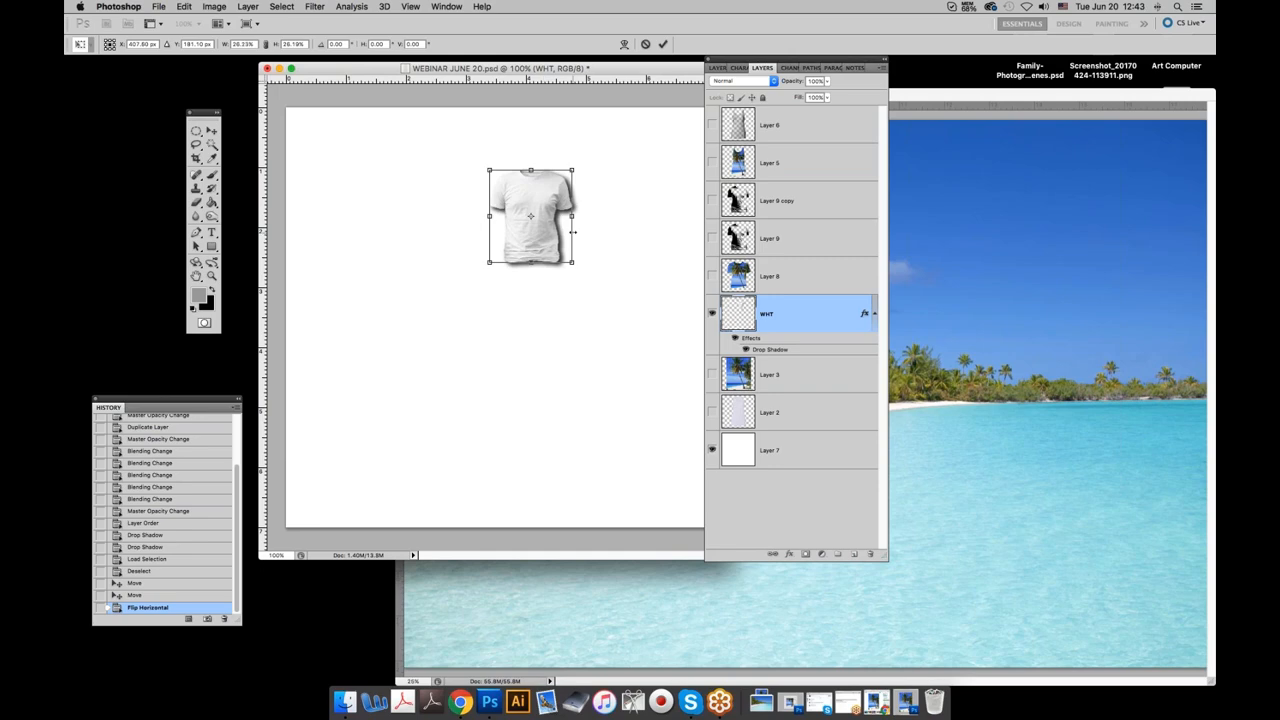
click(645, 44)
Try a Perspective transform on the WHT shirt, widening its hem and narrowing its shoulders, and discard it.
click(187, 7)
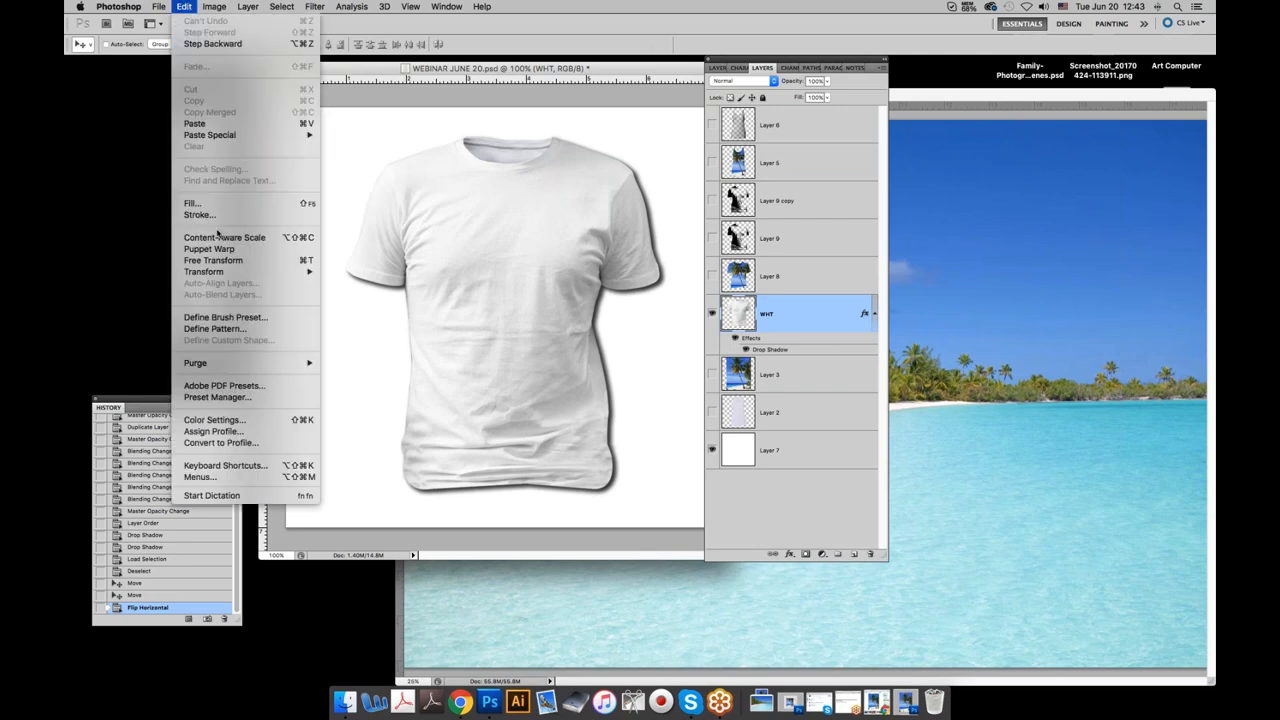
mouse_move(216, 272)
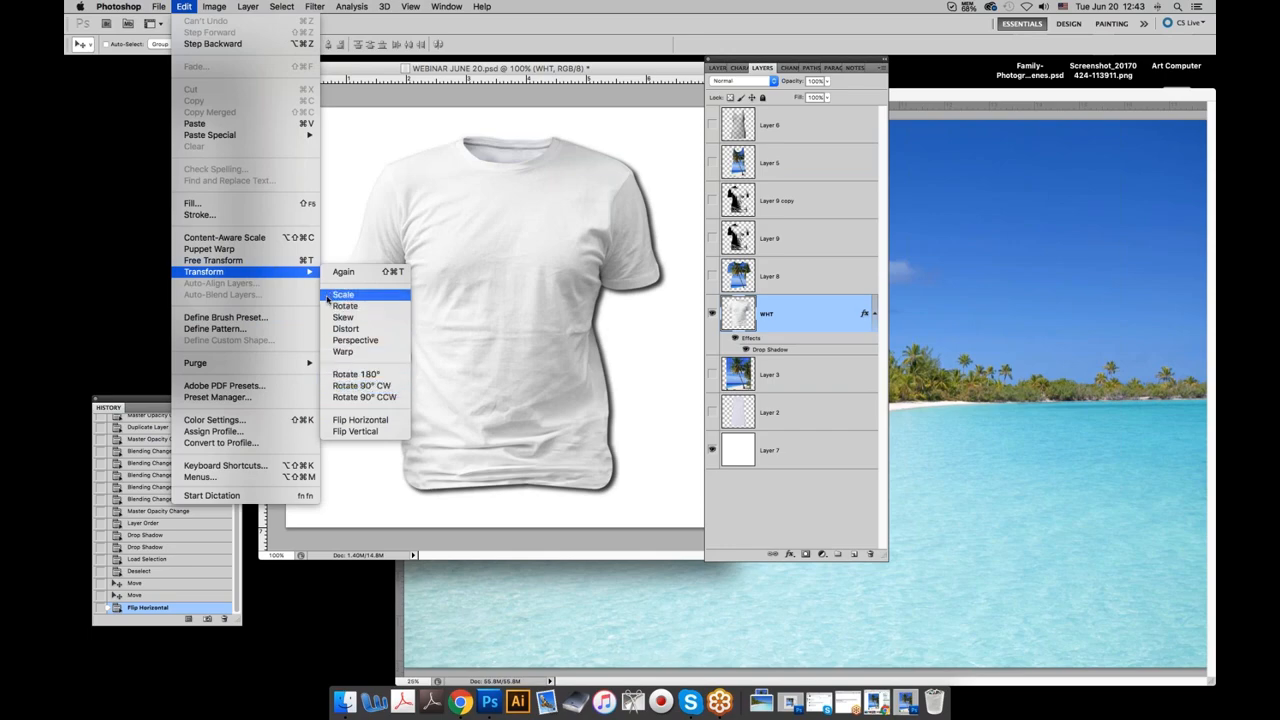
click(229, 261)
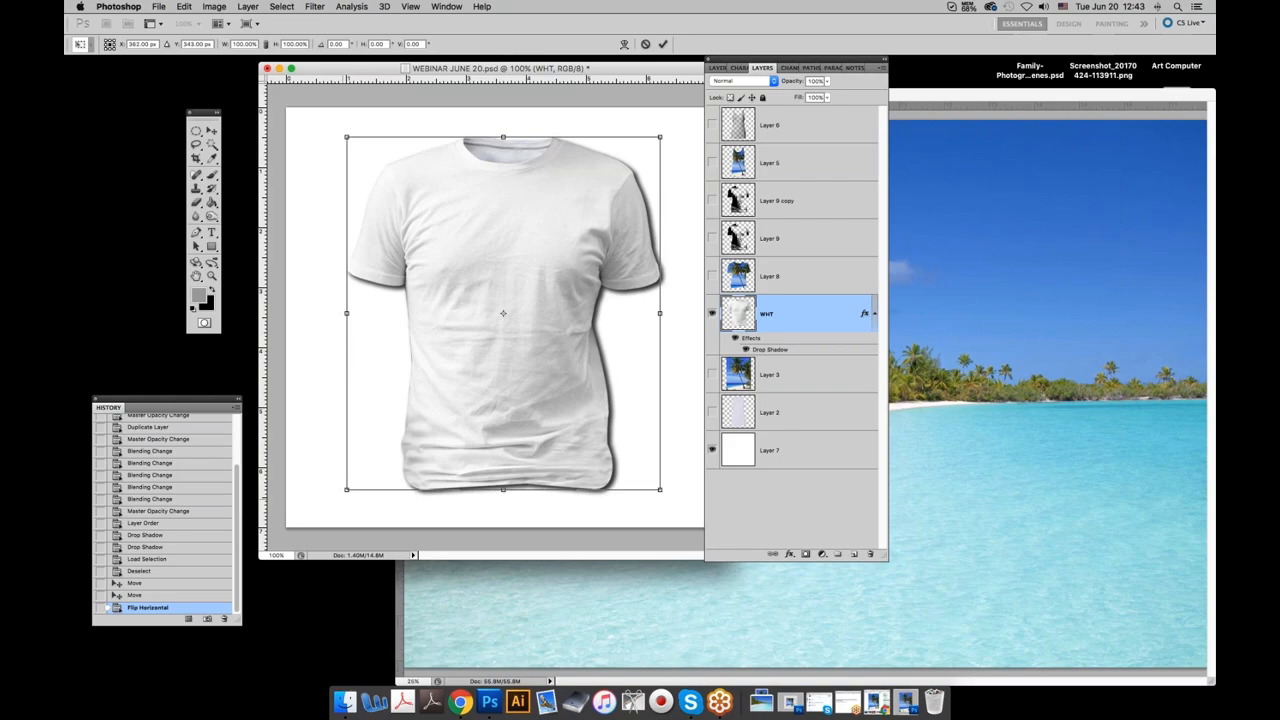
right_click(349, 494)
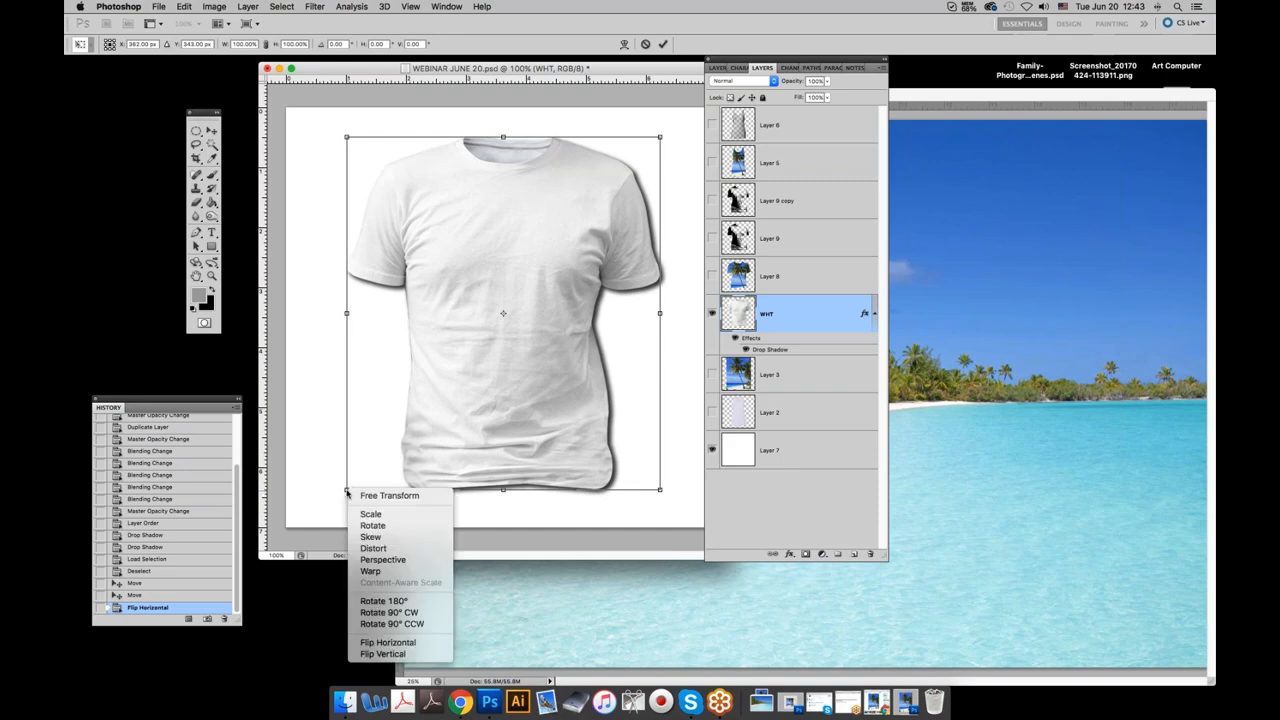
click(362, 563)
drag(347, 491, 299, 493)
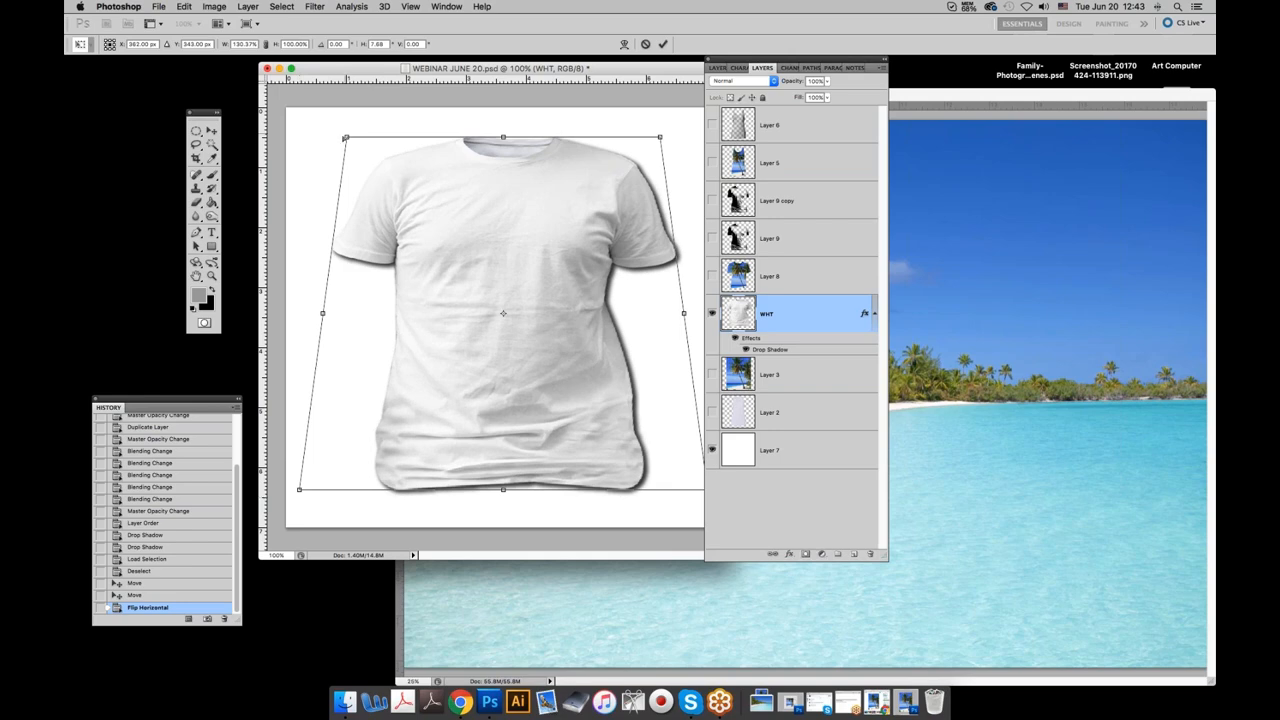
drag(346, 136, 378, 136)
drag(342, 318, 414, 340)
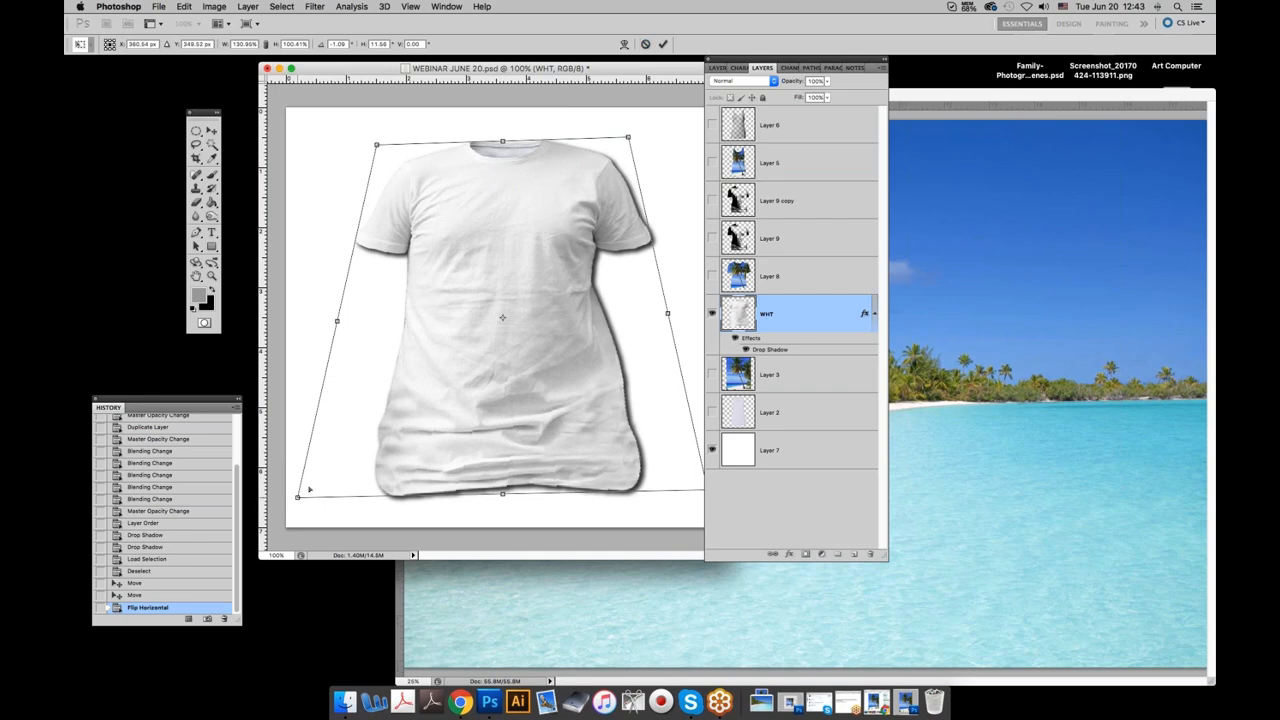
click(645, 44)
Try skewing the WHT shirt inward at its lower-left and upper corners, and discard the transform.
click(184, 6)
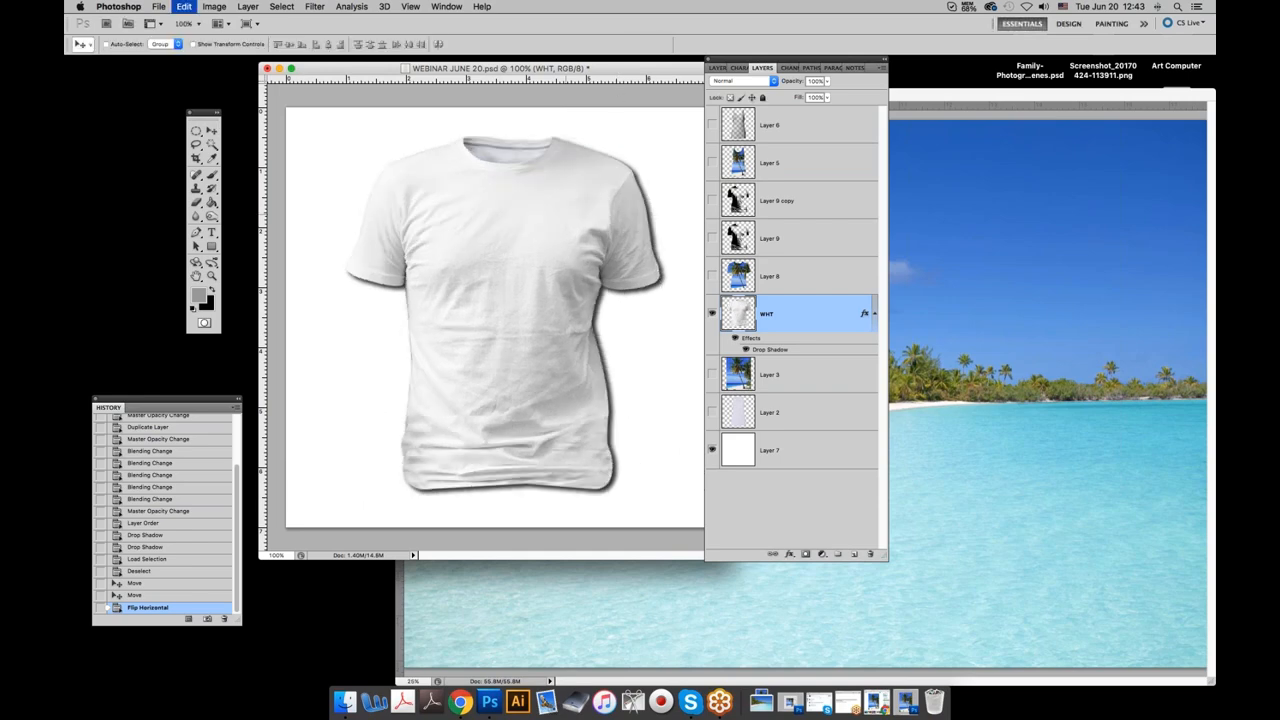
key(super+t)
right_click(347, 490)
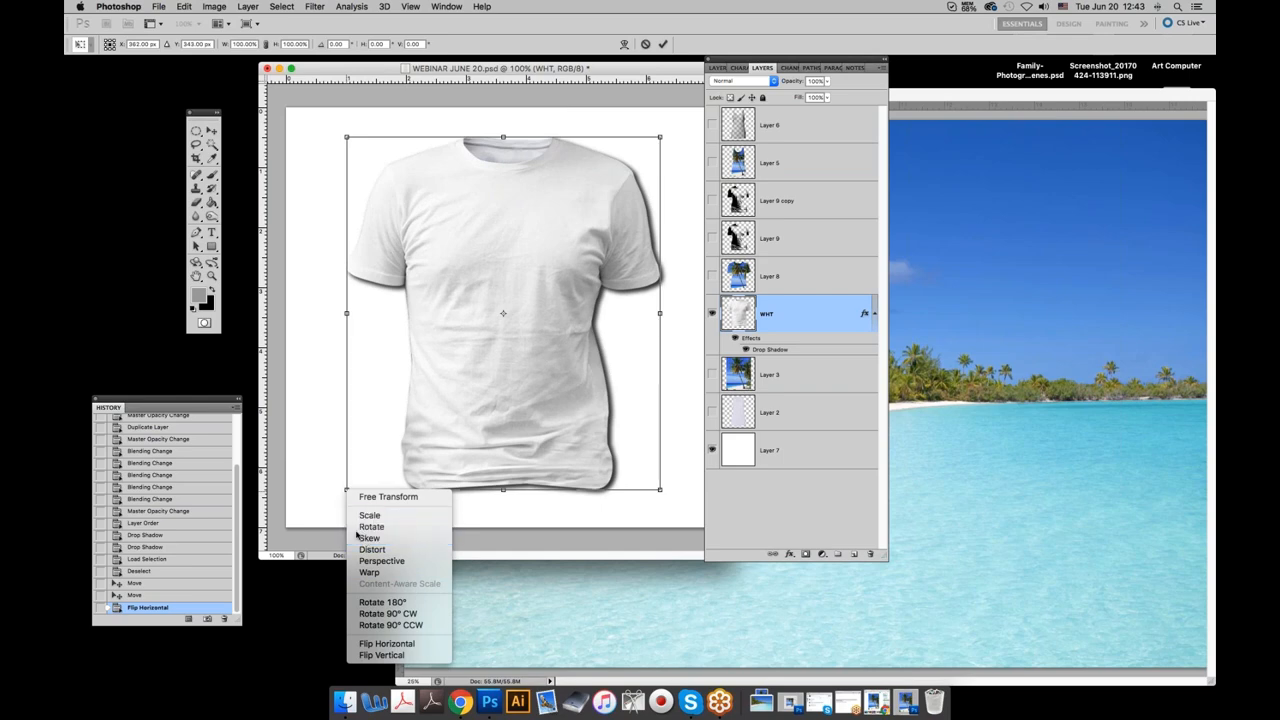
click(369, 540)
drag(347, 491, 376, 490)
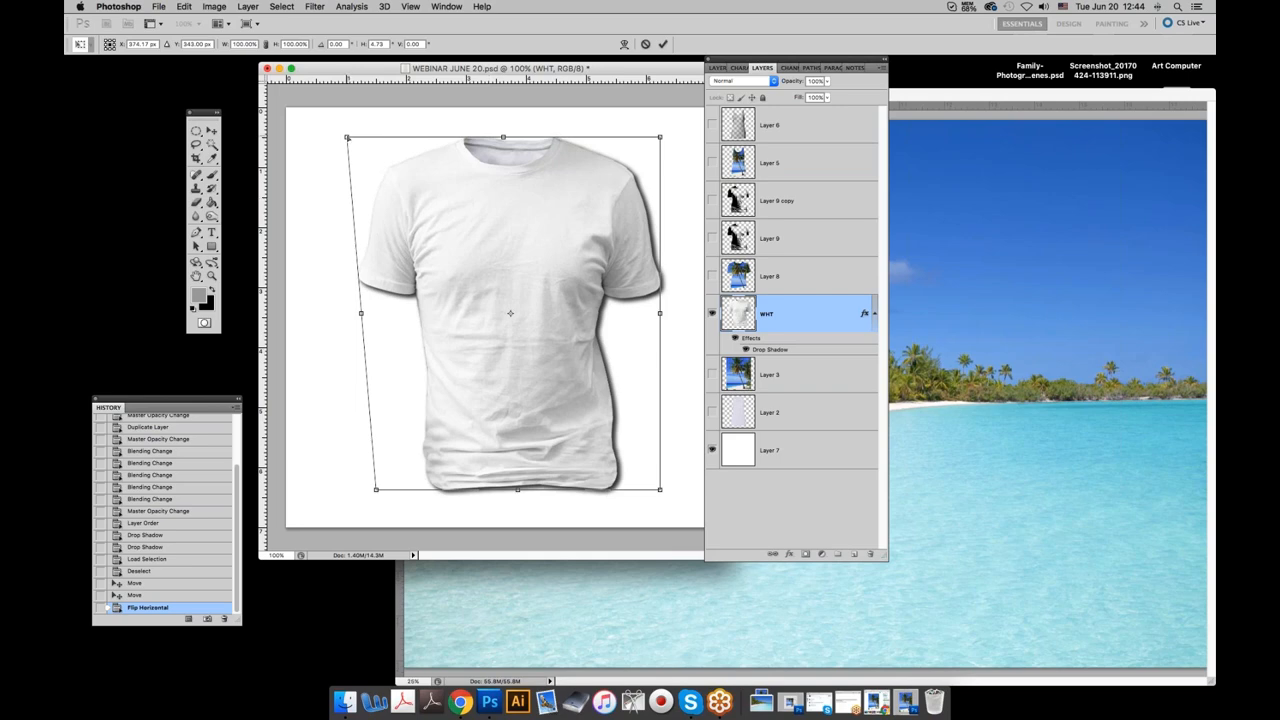
drag(358, 143, 407, 143)
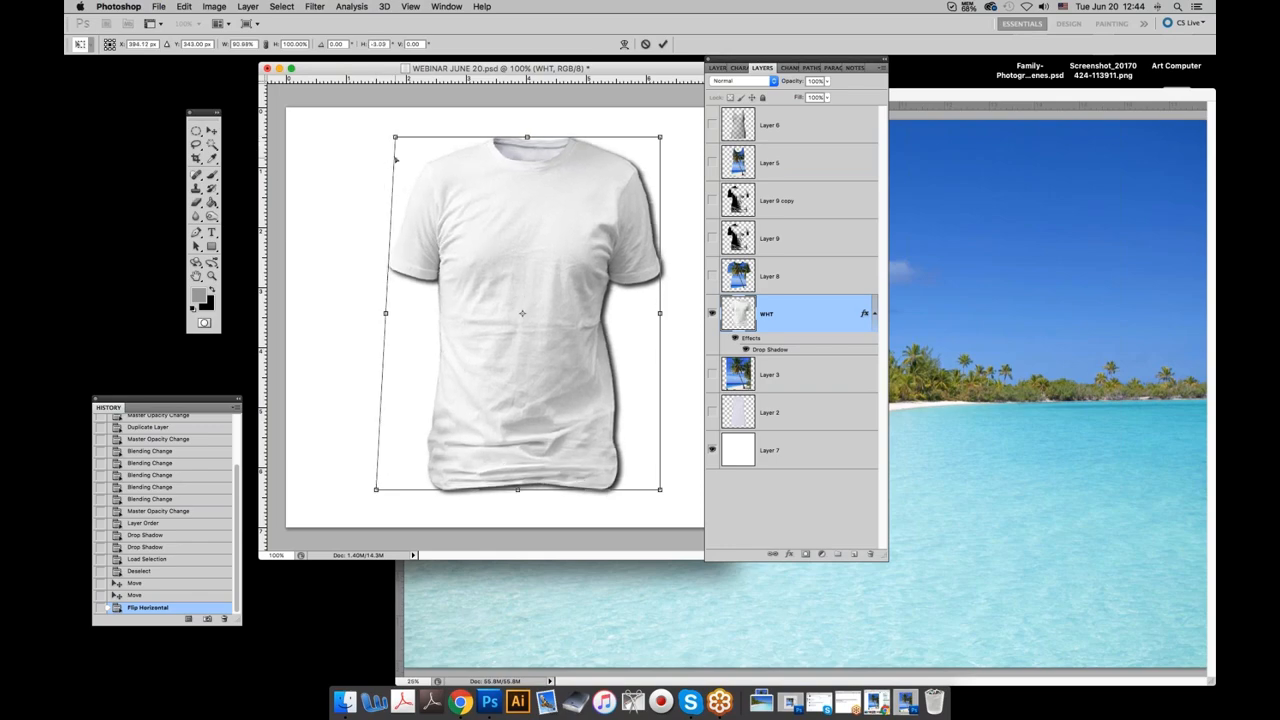
mouse_move(657, 146)
mouse_down()
mouse_move(625, 150)
mouse_move(653, 148)
mouse_up()
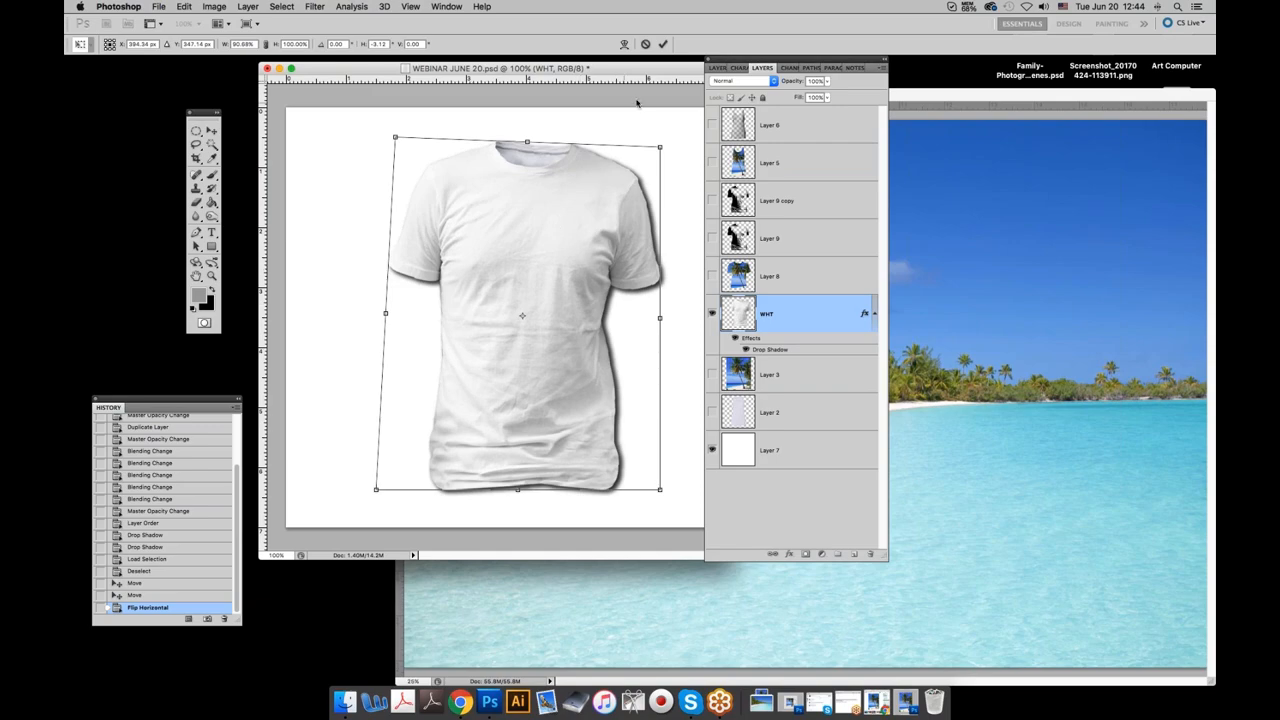
click(645, 46)
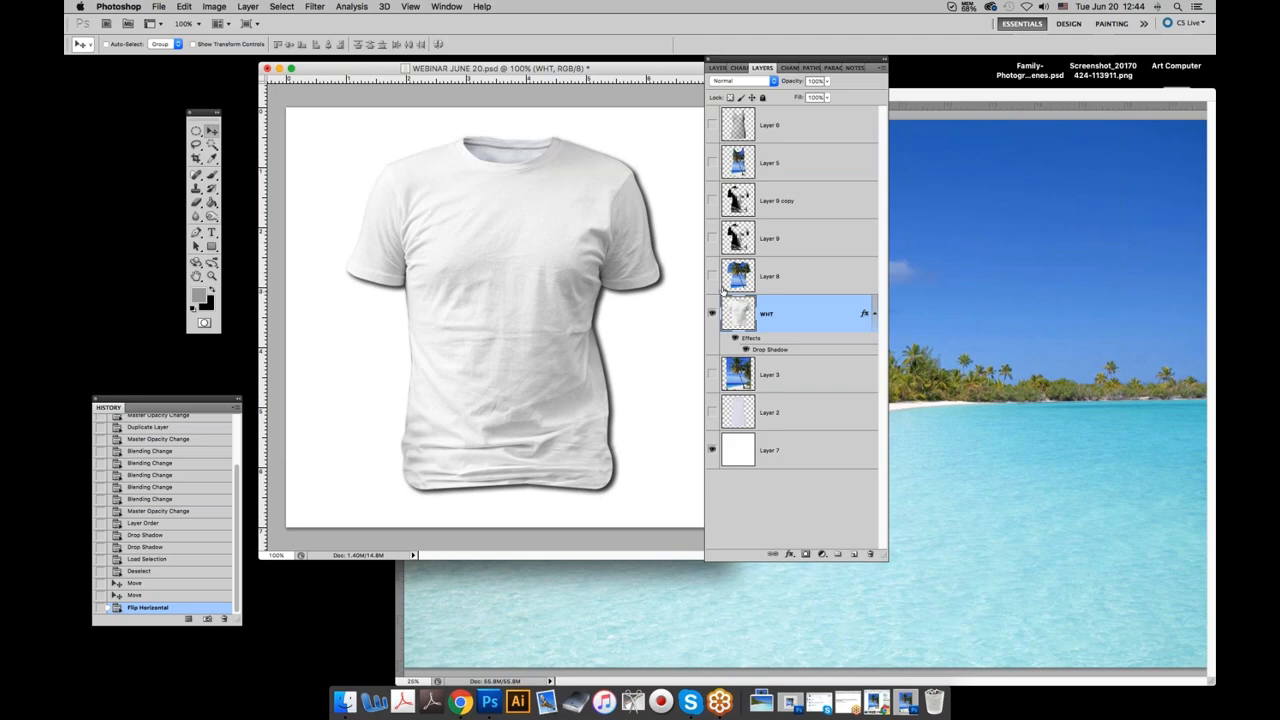
Show Layer 8, Layer 9 copy and Layer 9 over the white shirt, and hide Layer 9 and Layer 8 again.
click(712, 277)
click(712, 200)
click(712, 238)
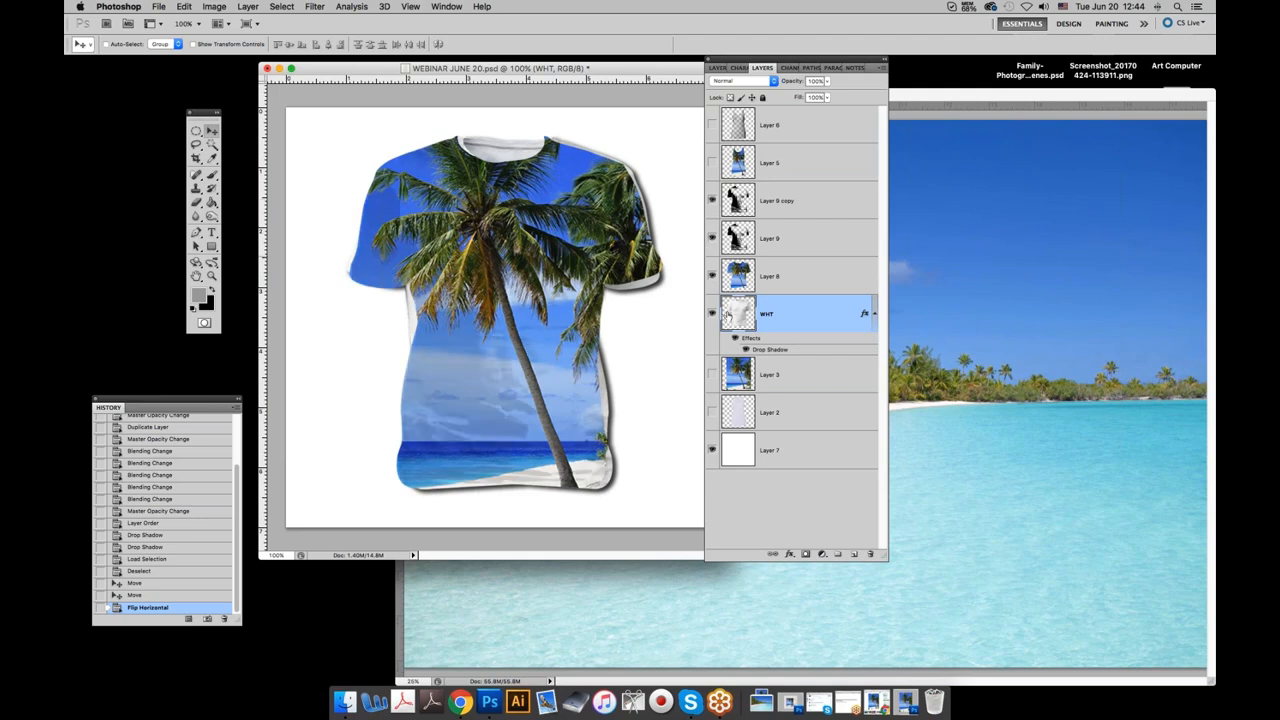
click(712, 238)
click(712, 276)
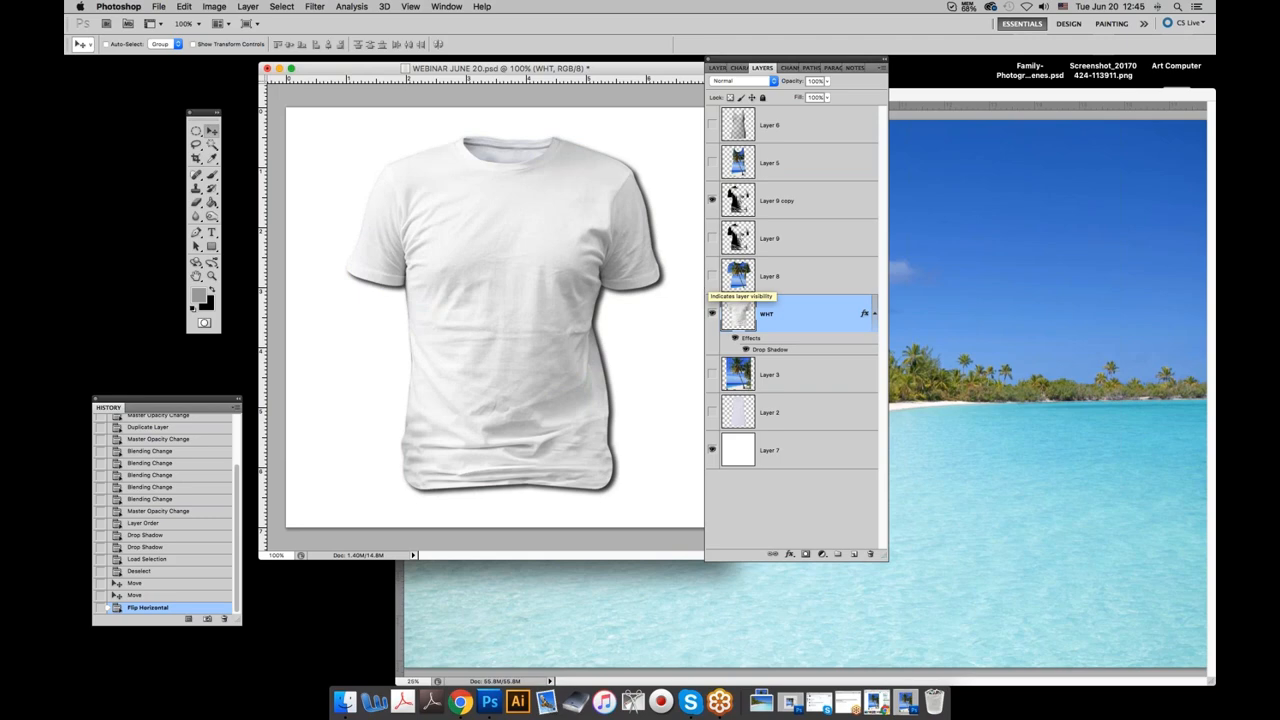
click(972, 428)
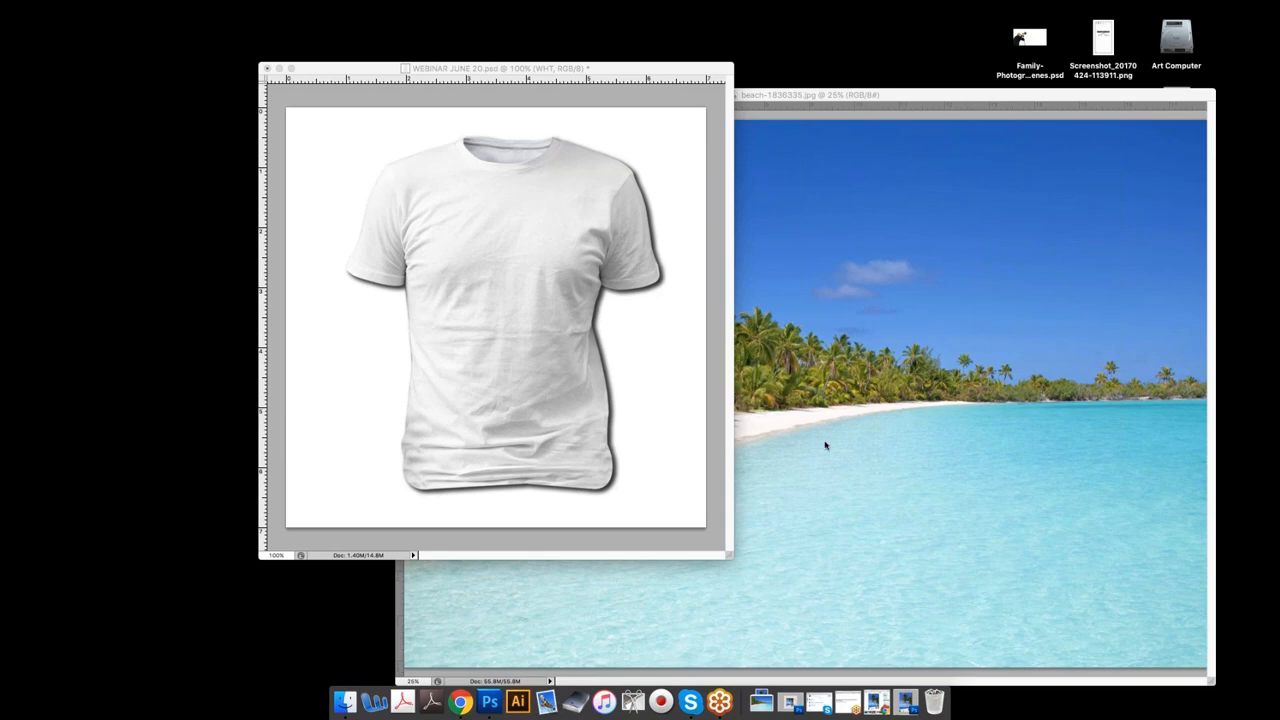
click(648, 390)
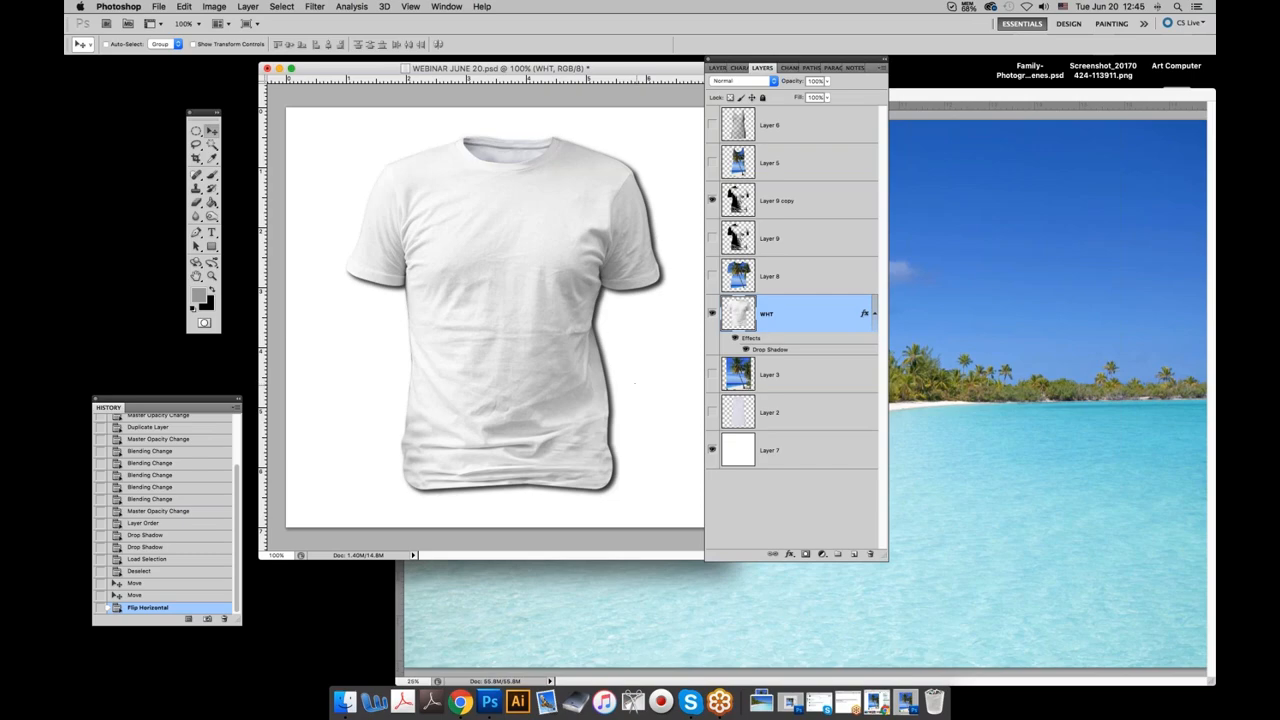
click(980, 452)
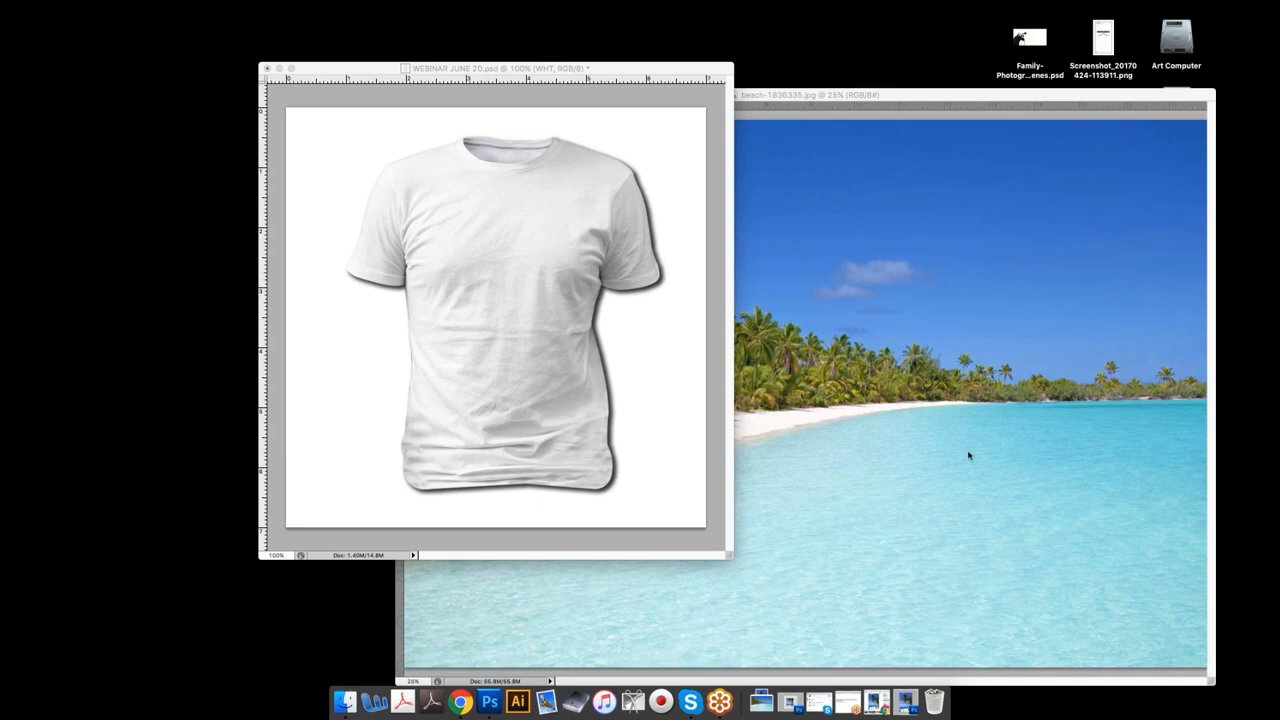
click(488, 372)
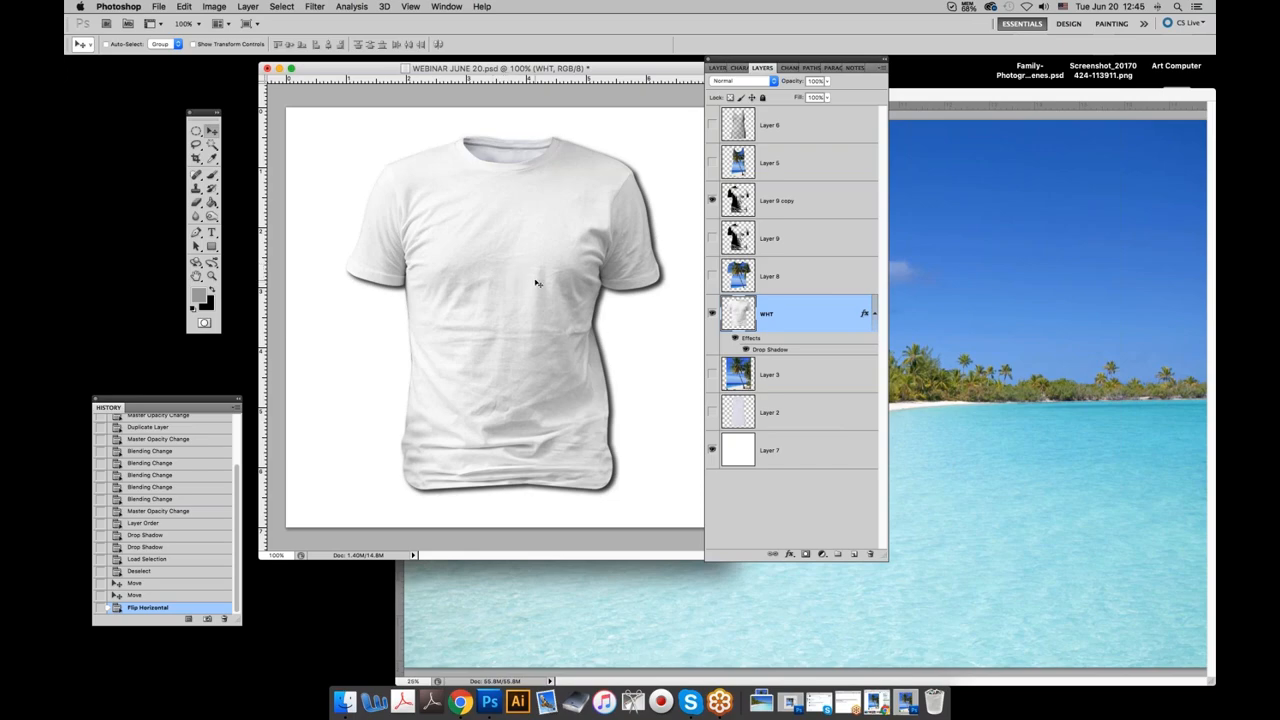
Try switching the shirt document's Image Size resampling to Bicubic Smoother (best for enlargement), and cancel the resize.
click(215, 7)
click(240, 118)
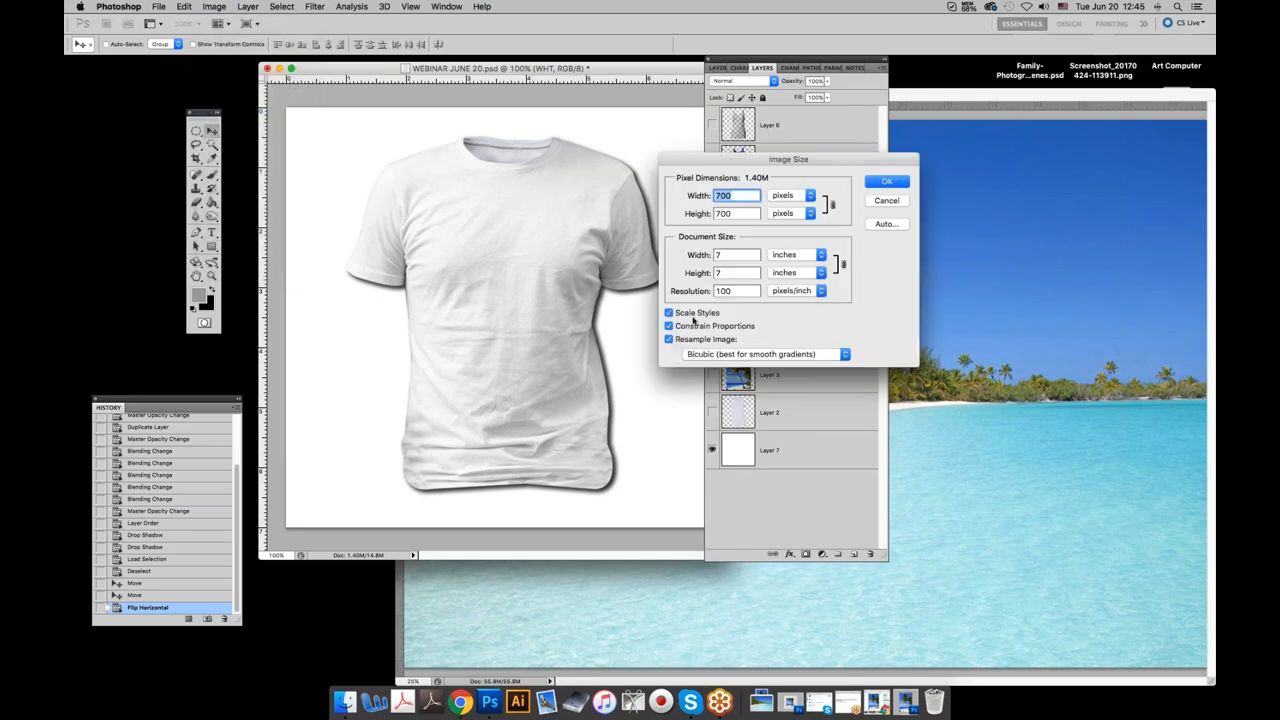
click(748, 354)
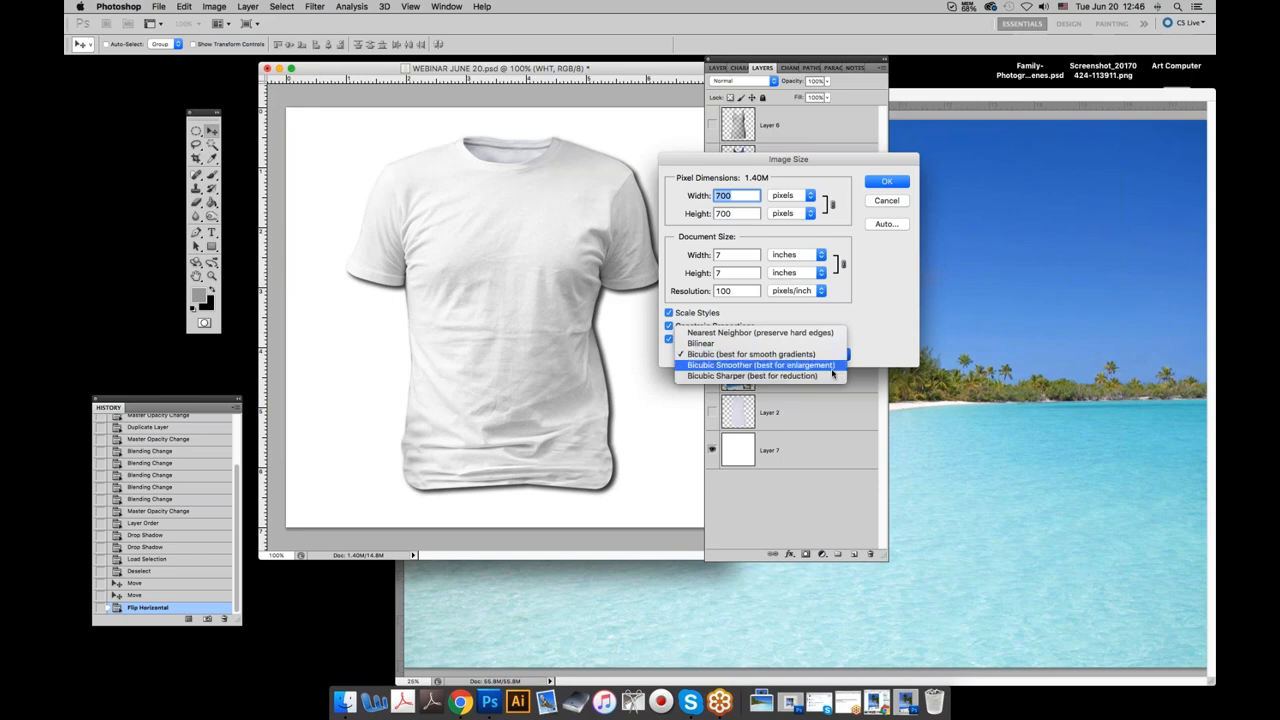
click(714, 366)
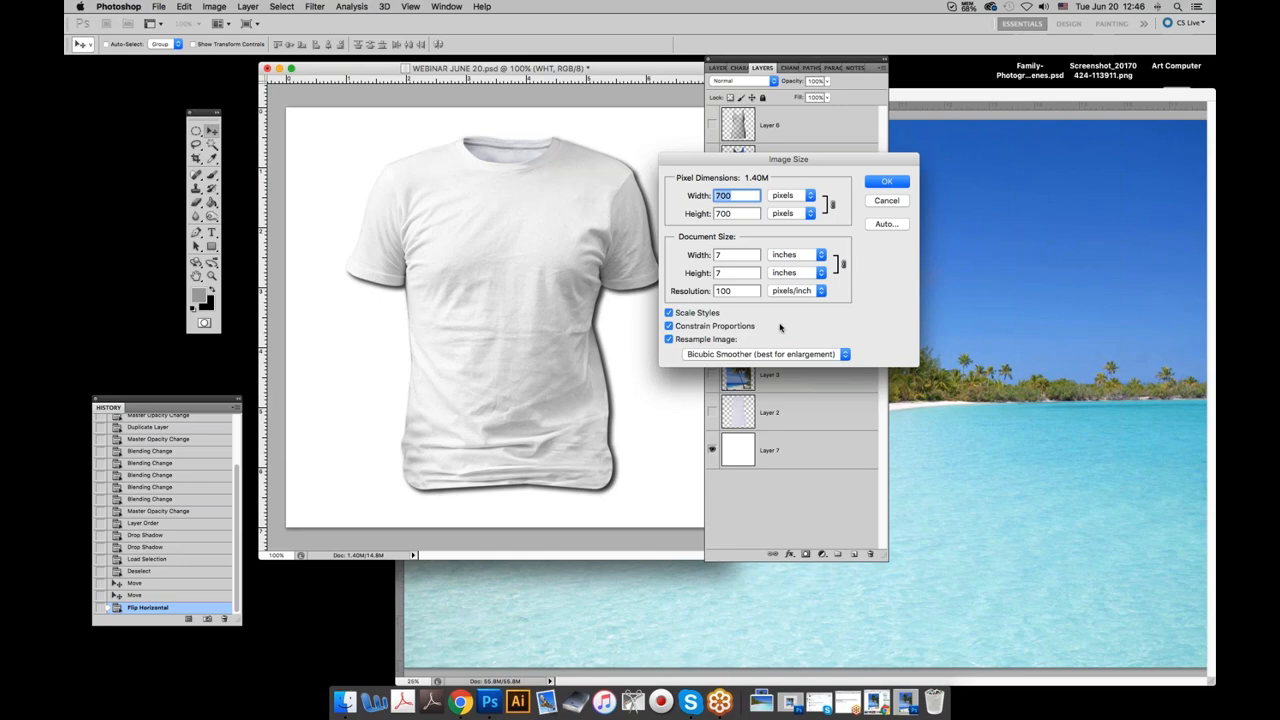
click(731, 290)
click(886, 203)
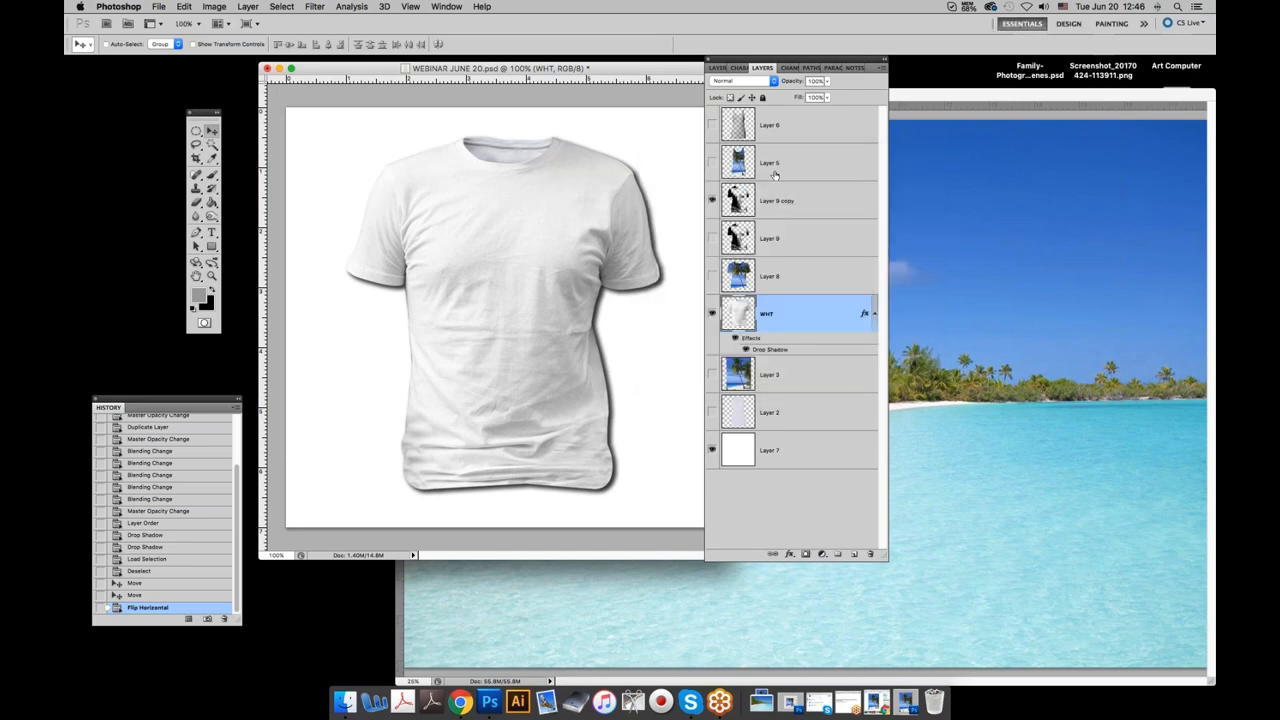
Show and select Layer 8, the palm beach print on the T-shirt.
click(712, 276)
click(790, 276)
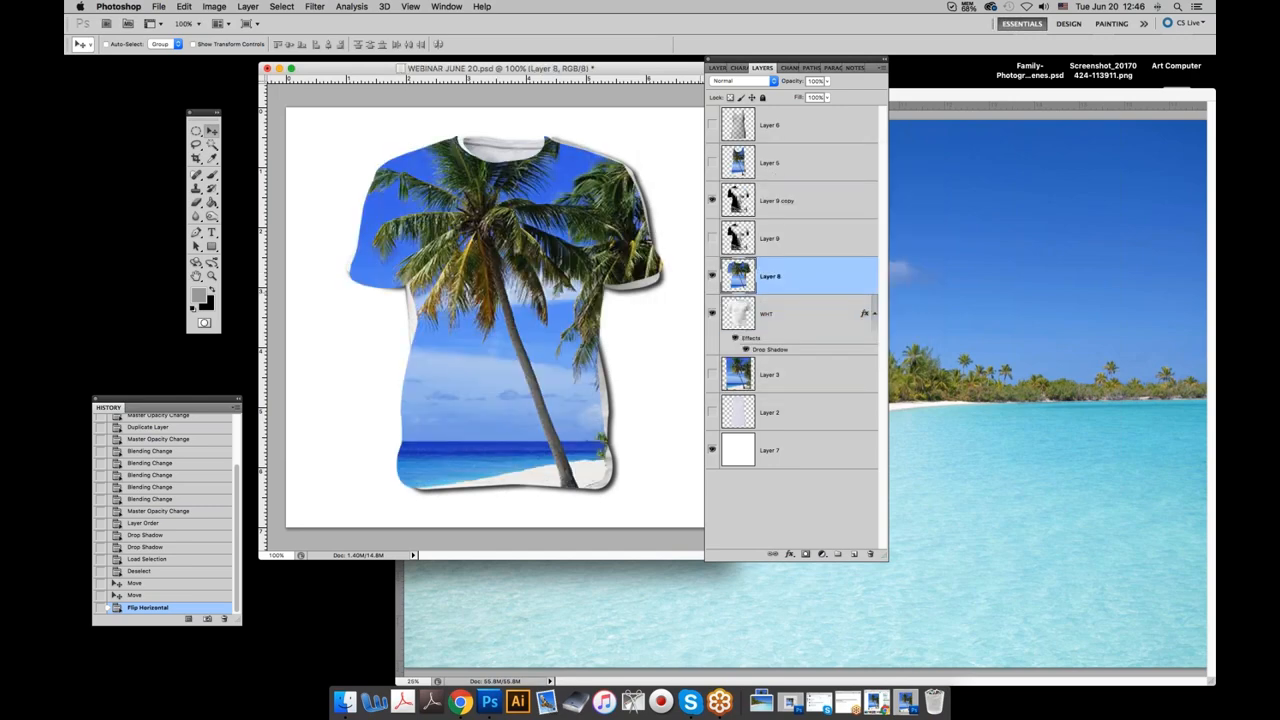
Bring the beach-1836335.jpg document to the front, shrink its window and move it over the shirt document.
click(615, 621)
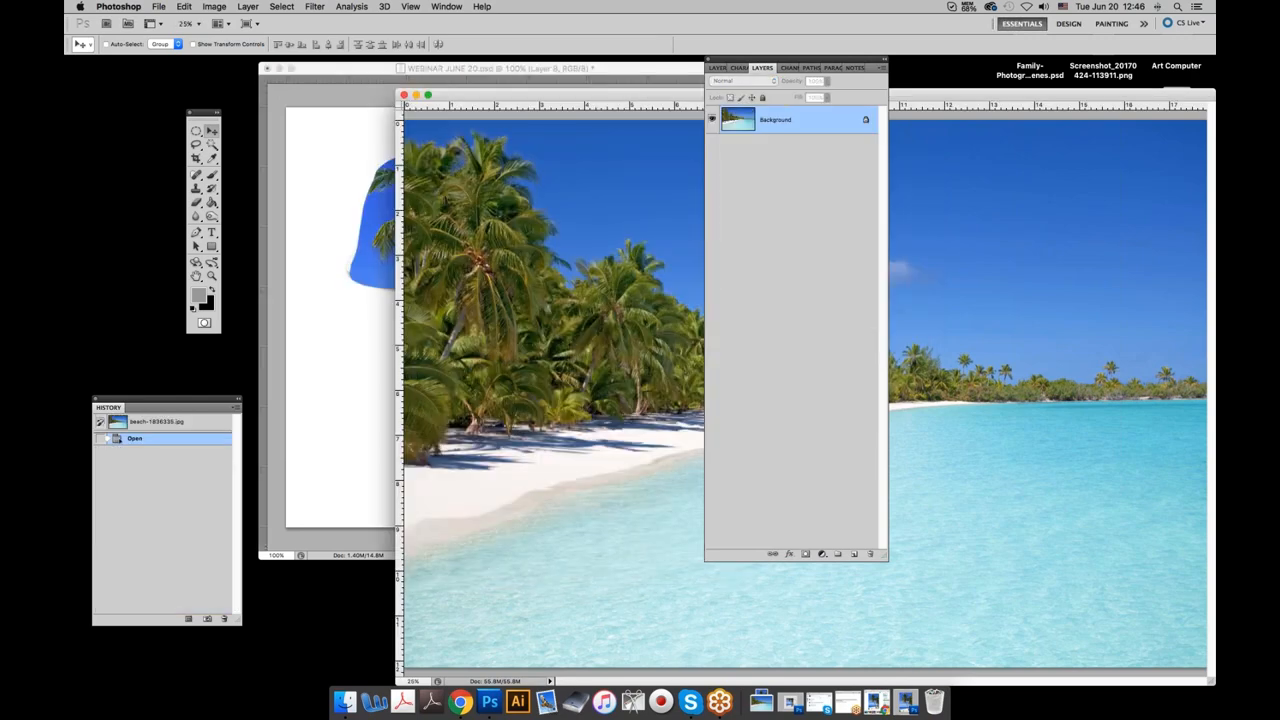
drag(610, 100, 596, 100)
drag(397, 97, 268, 78)
drag(492, 83, 250, 88)
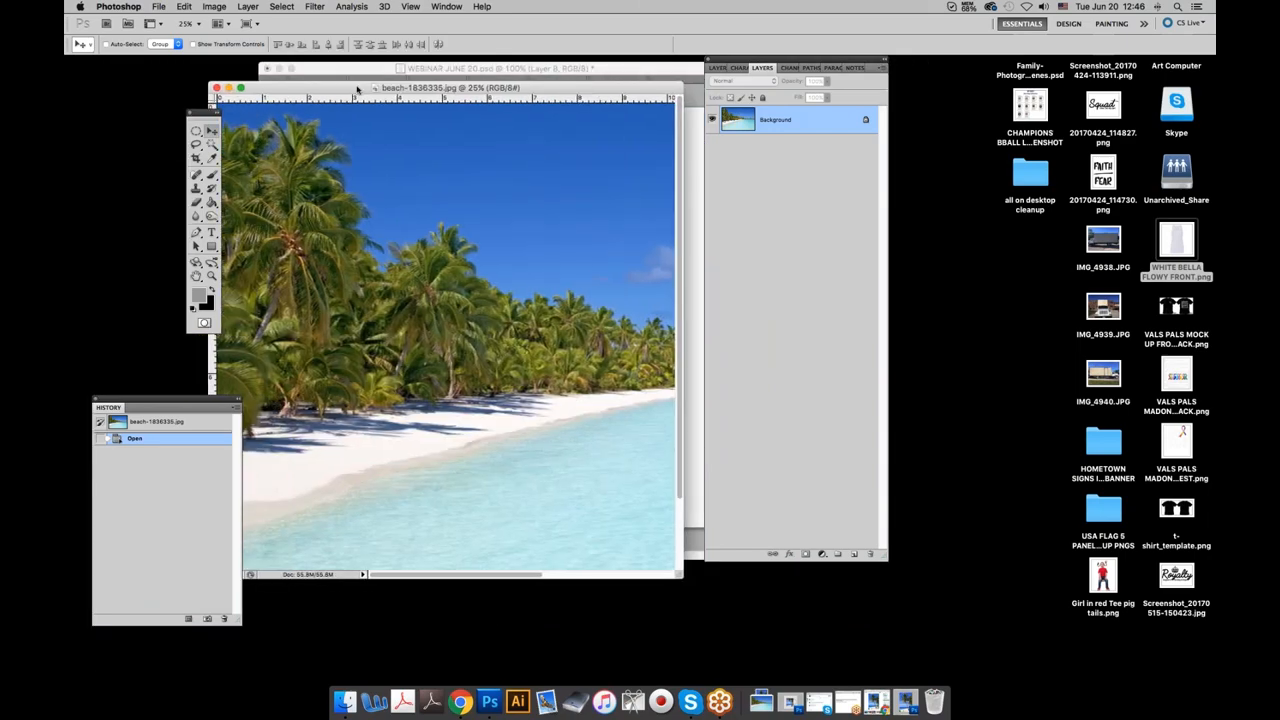
Resample the beach image to a resolution of 600 pixels/inch with Bicubic resampling.
click(212, 7)
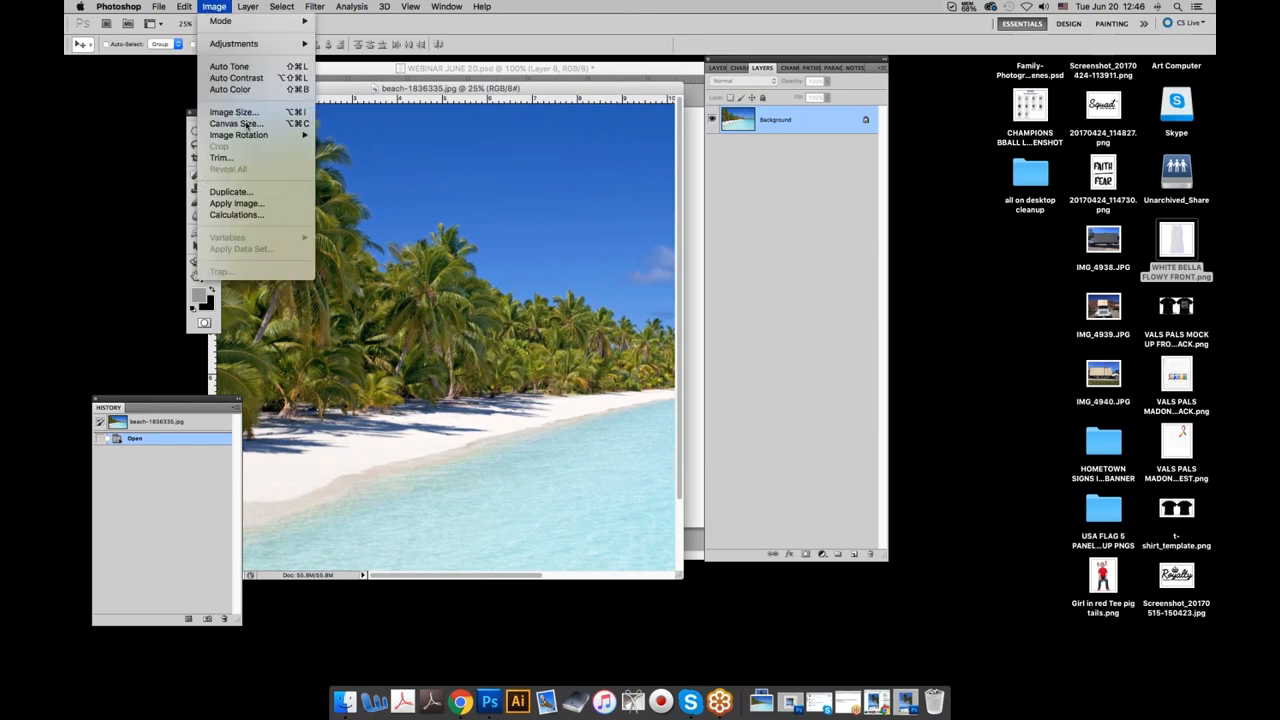
click(240, 118)
drag(740, 291, 687, 291)
text(6)
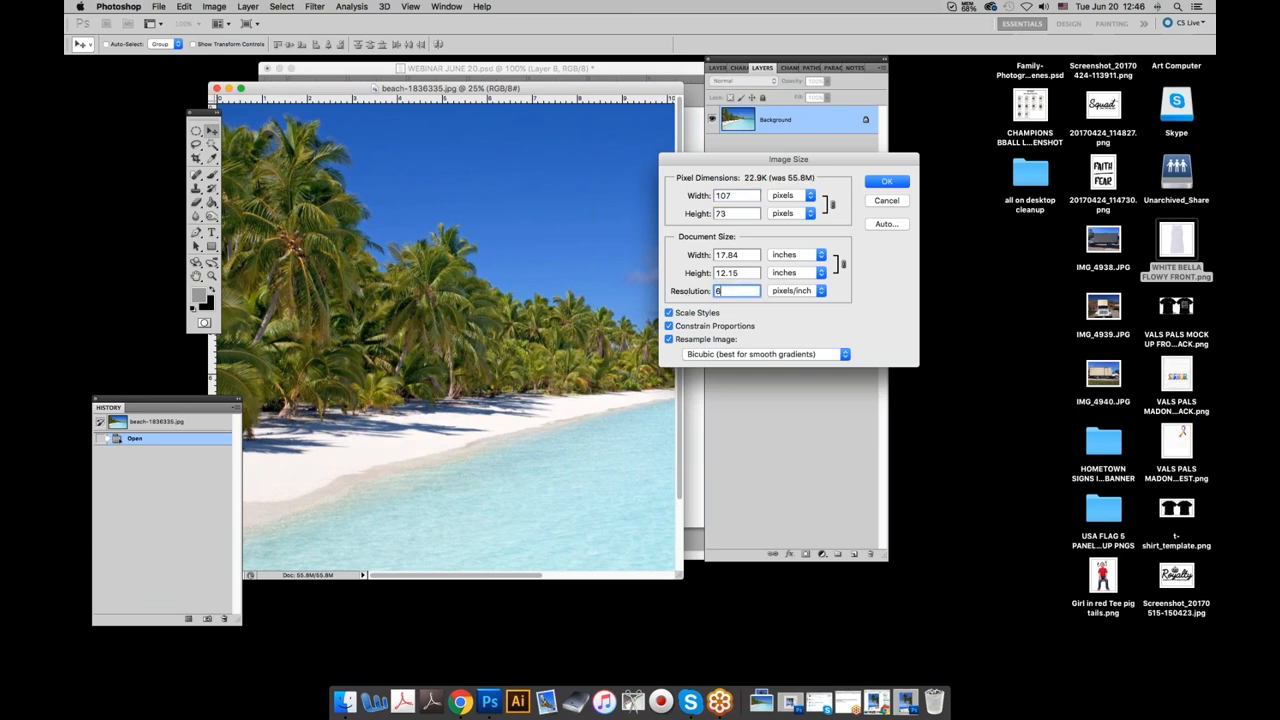
text(00)
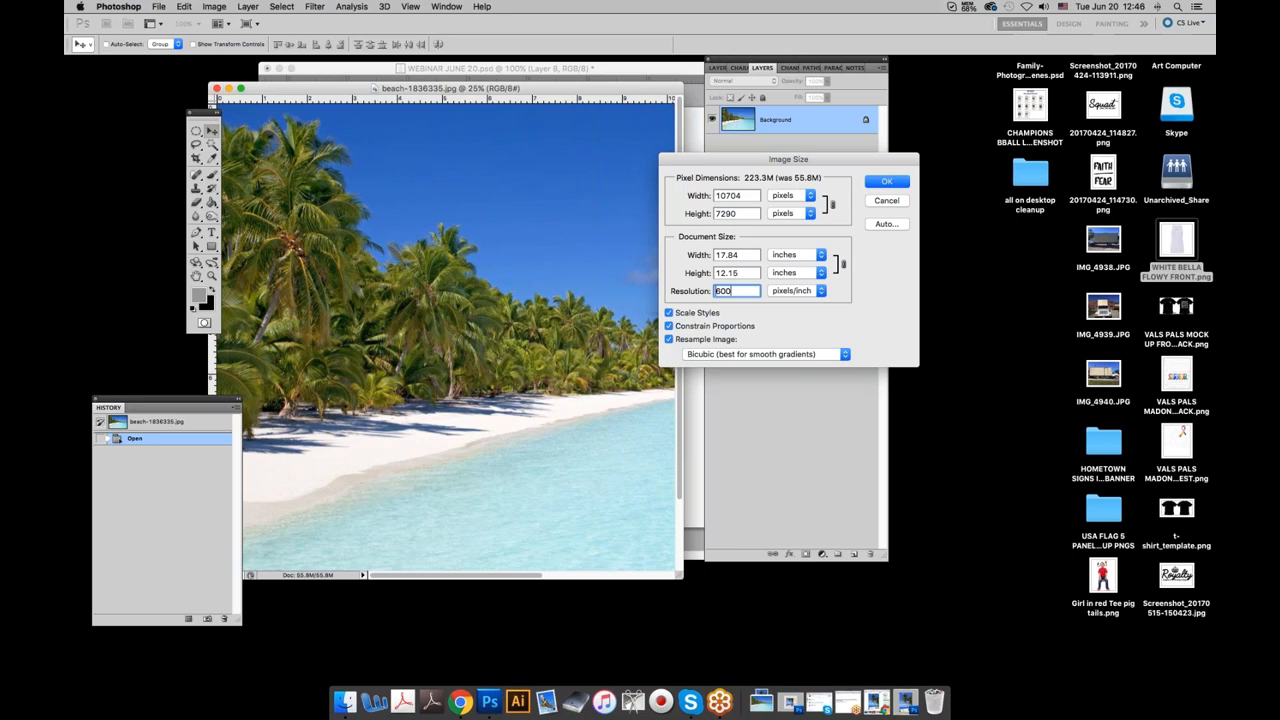
key(Return)
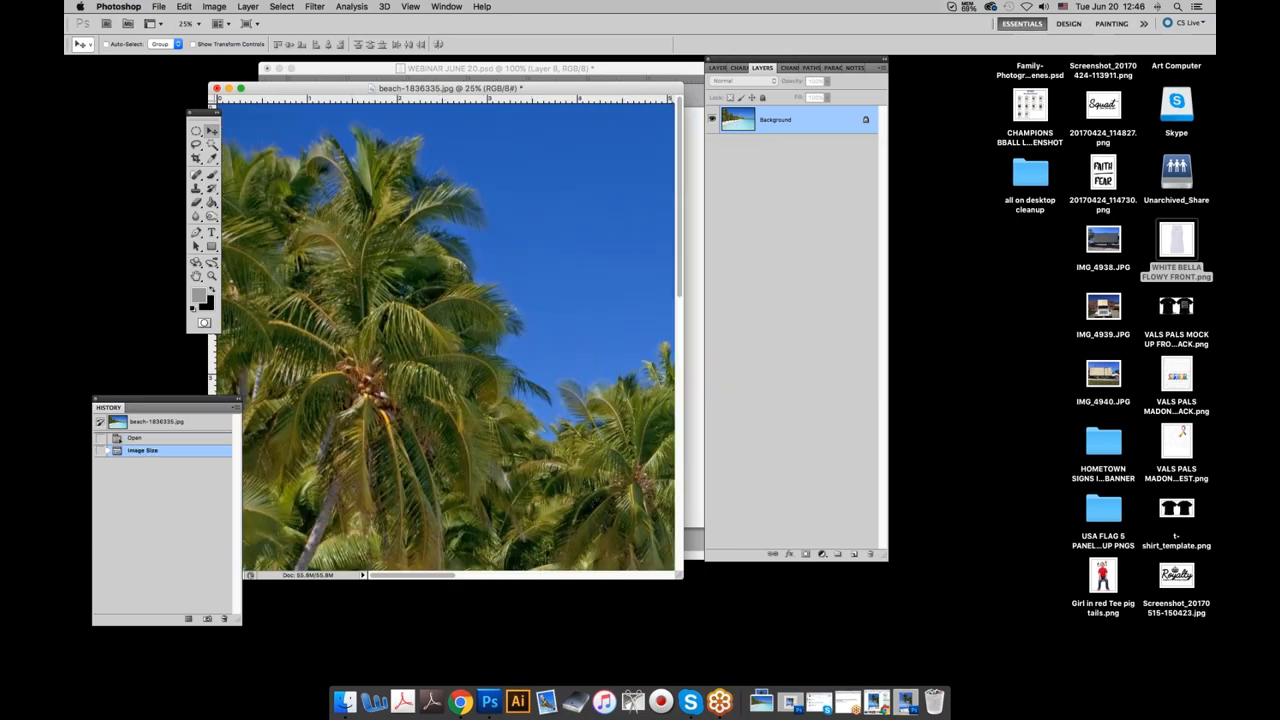
Enlarge the beach image's window and examine the detail quality of the palm trees at up to 200% zoom.
drag(1035, 680, 1038, 681)
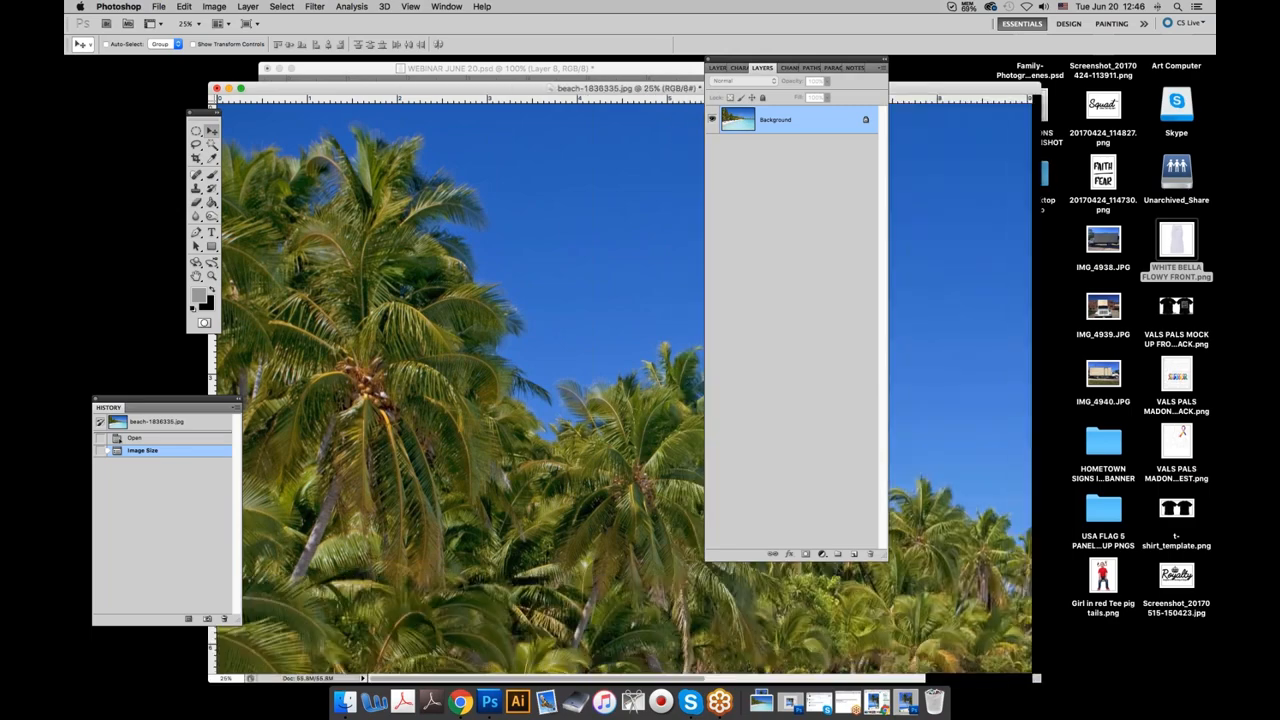
scroll(492, 466, down, 3)
scroll(492, 466, down, 10)
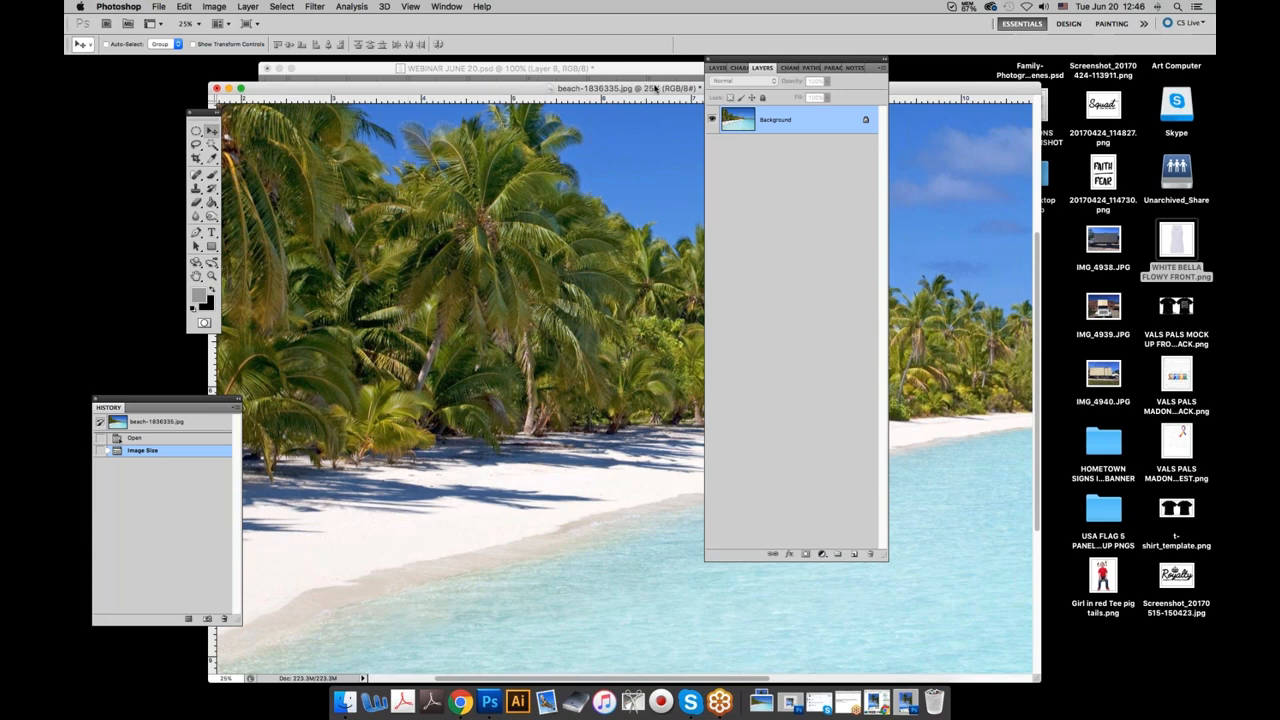
key(super+plus)
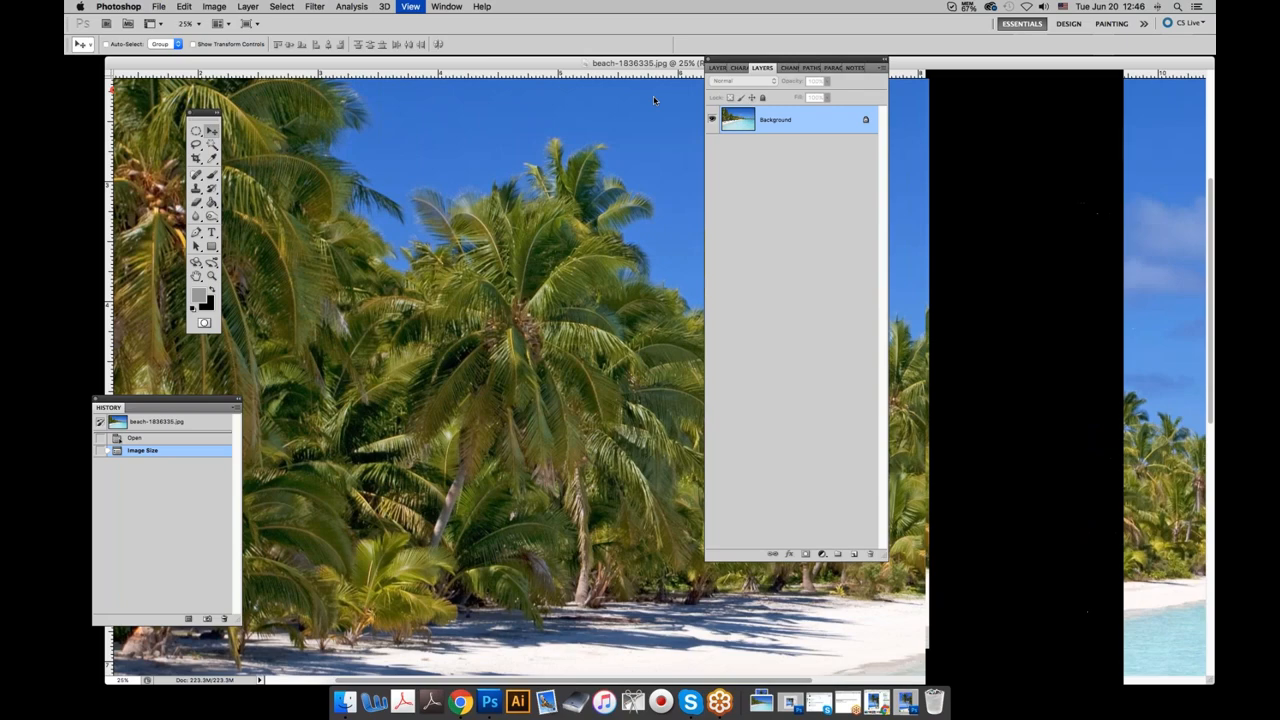
key(super+plus)
key(super+plus)
key(super+plus)
key(super+plus)
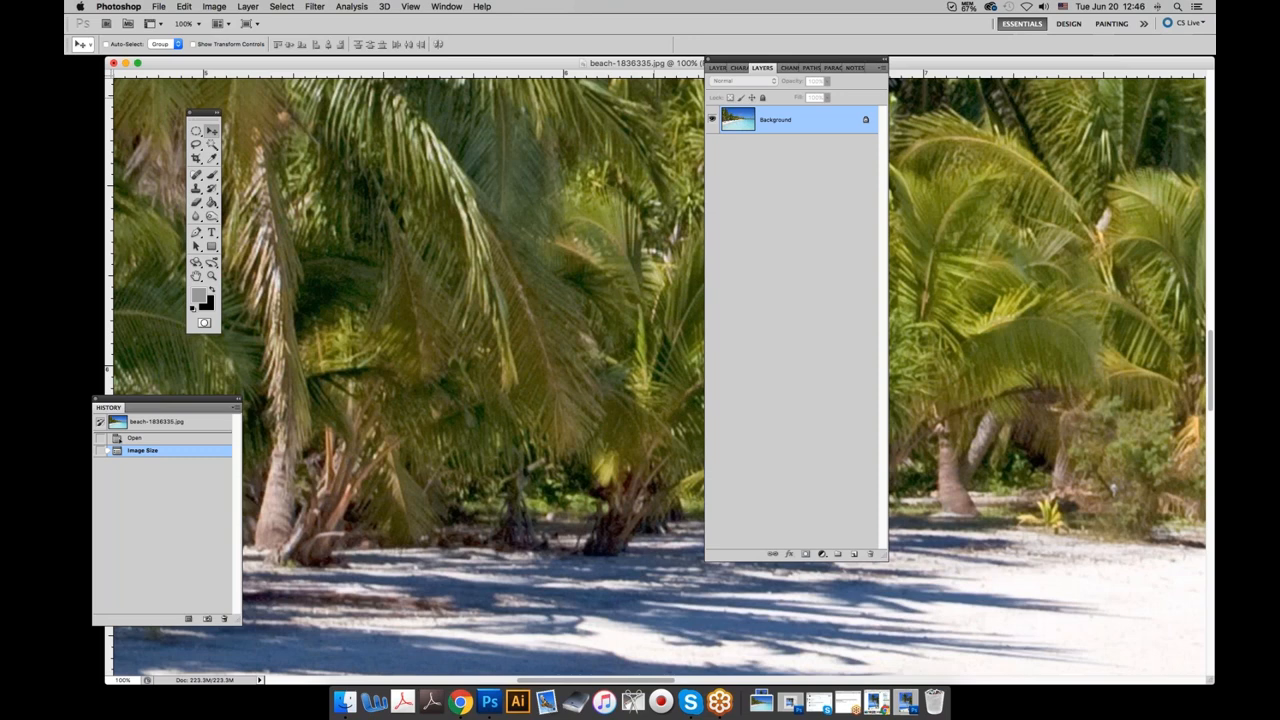
scroll(622, 535, right, 2)
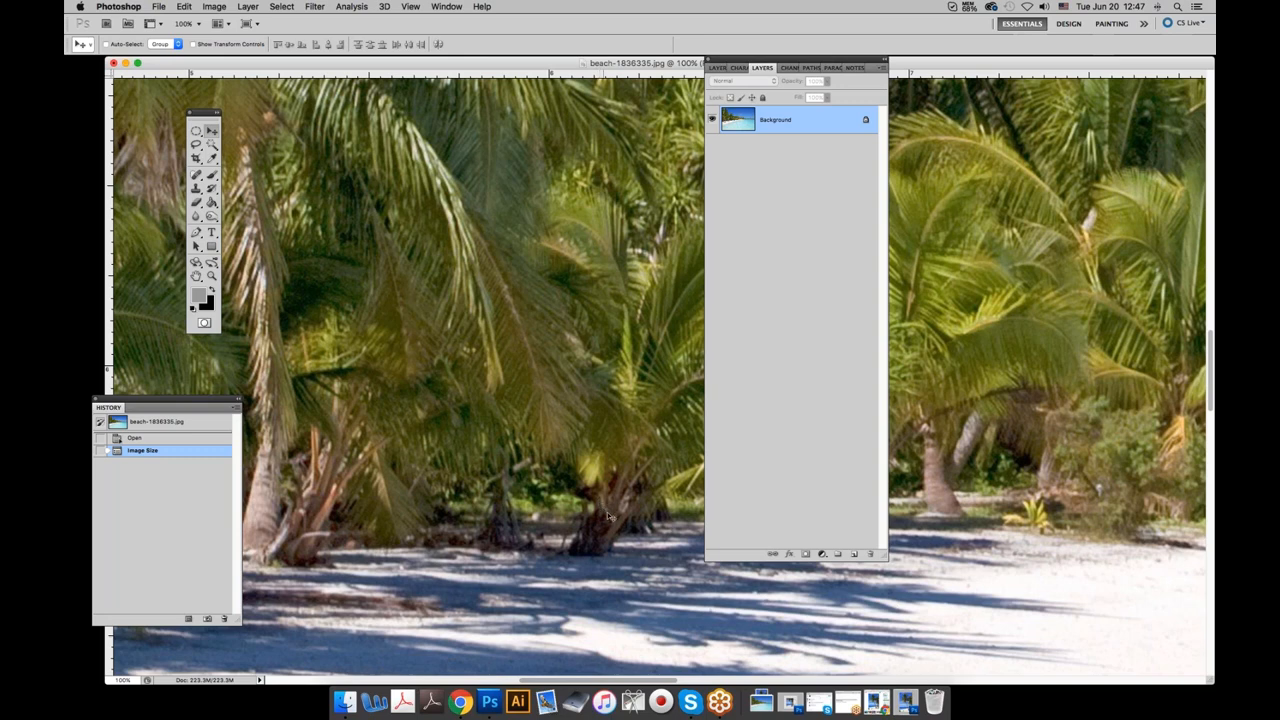
key(super+equal)
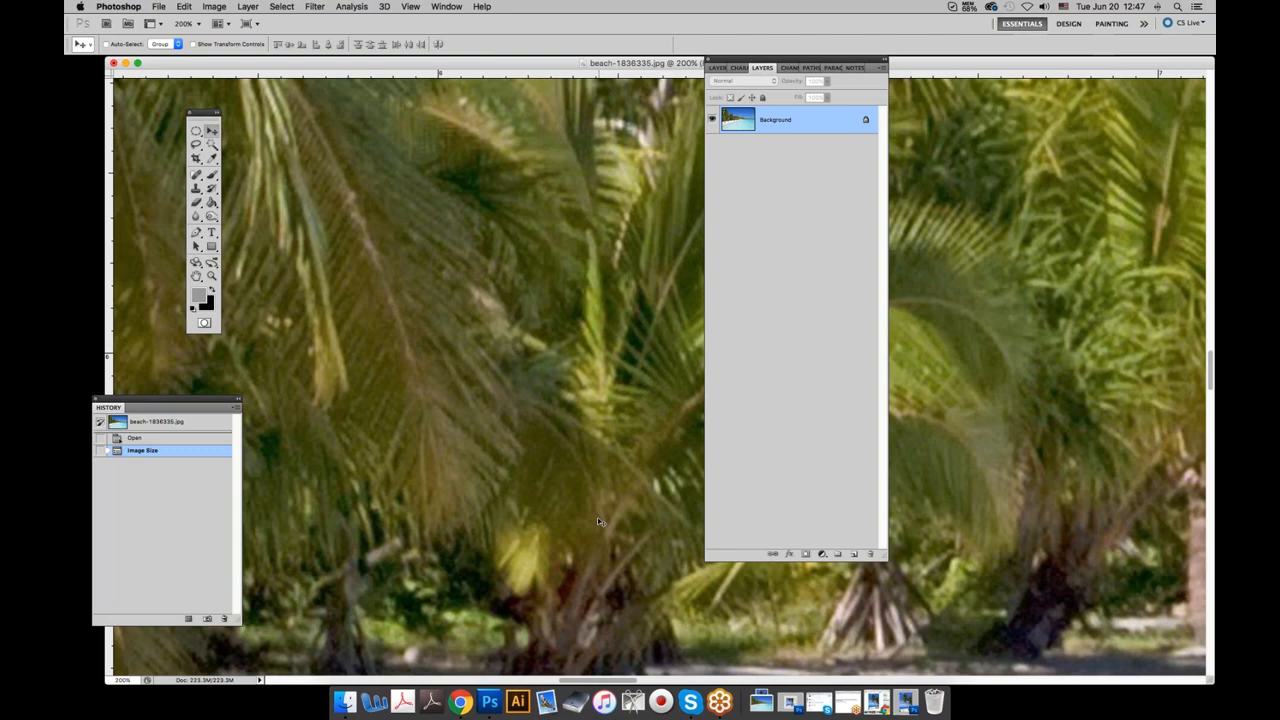
Examine the beach image's palm trees and shaded sand at up to 400% zoom, then back at 100%.
key(super+equal)
key(super+equal)
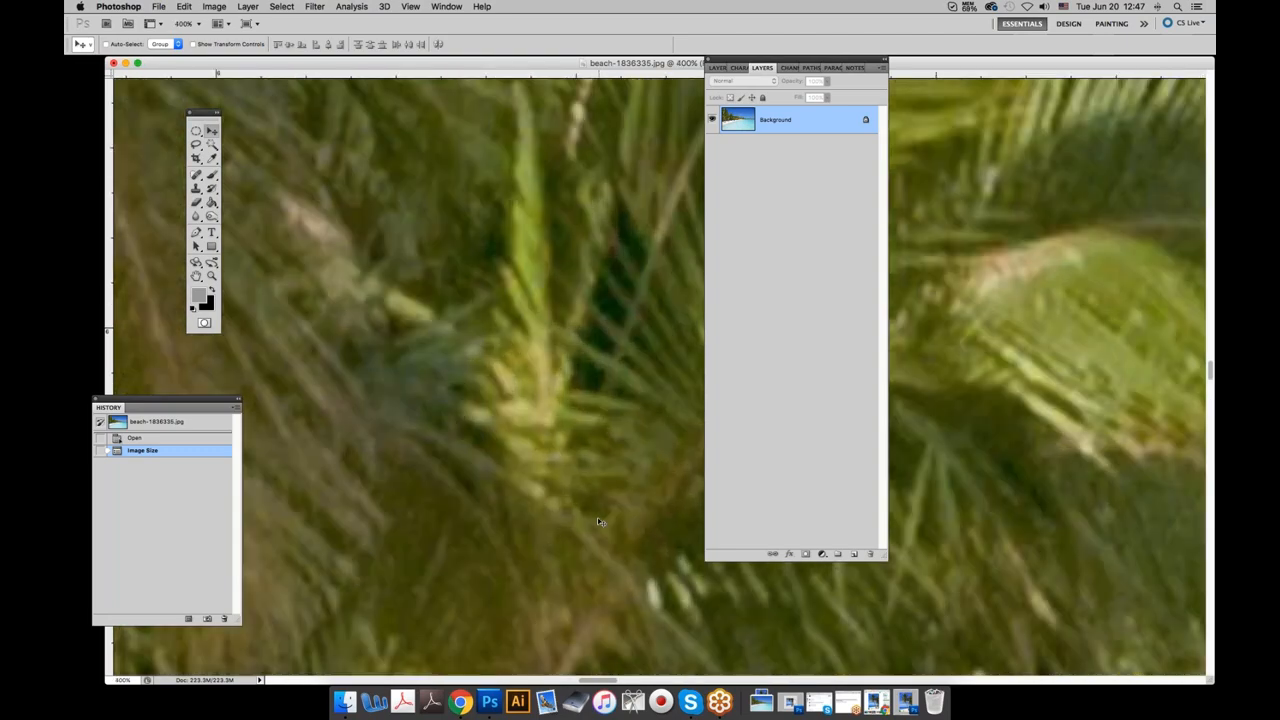
scroll(490, 498, down, 5)
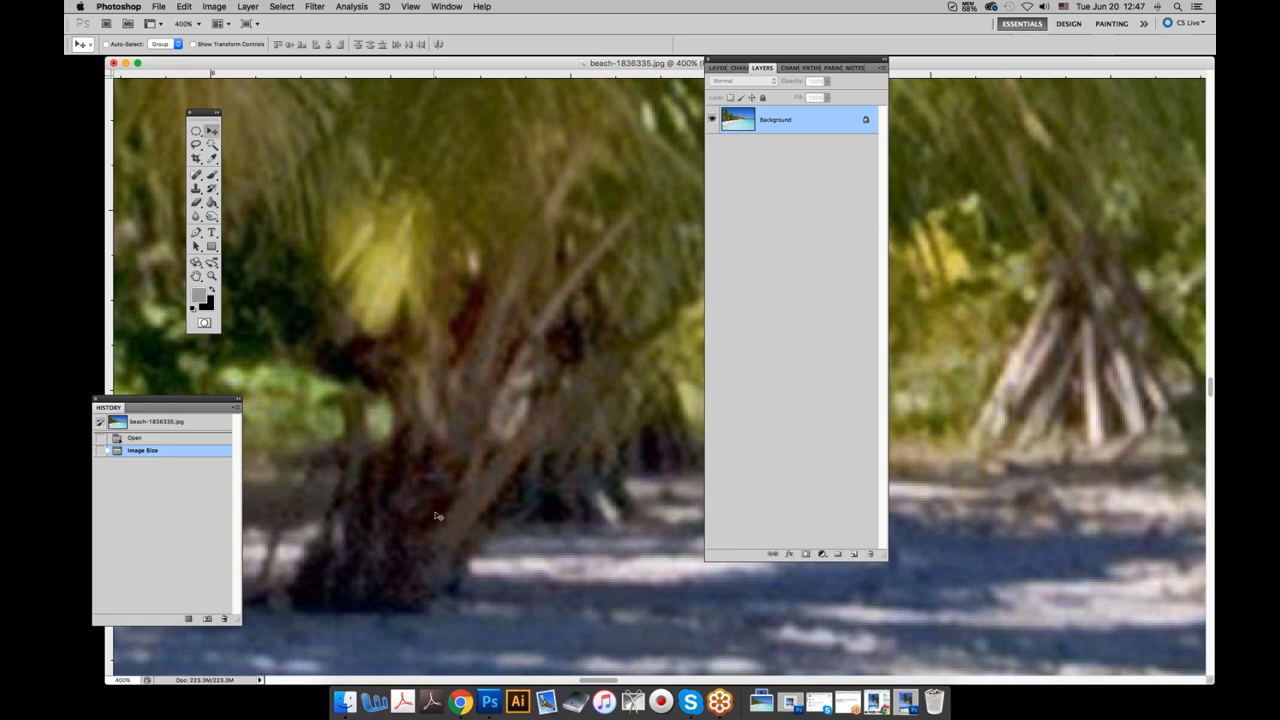
key(super+minus)
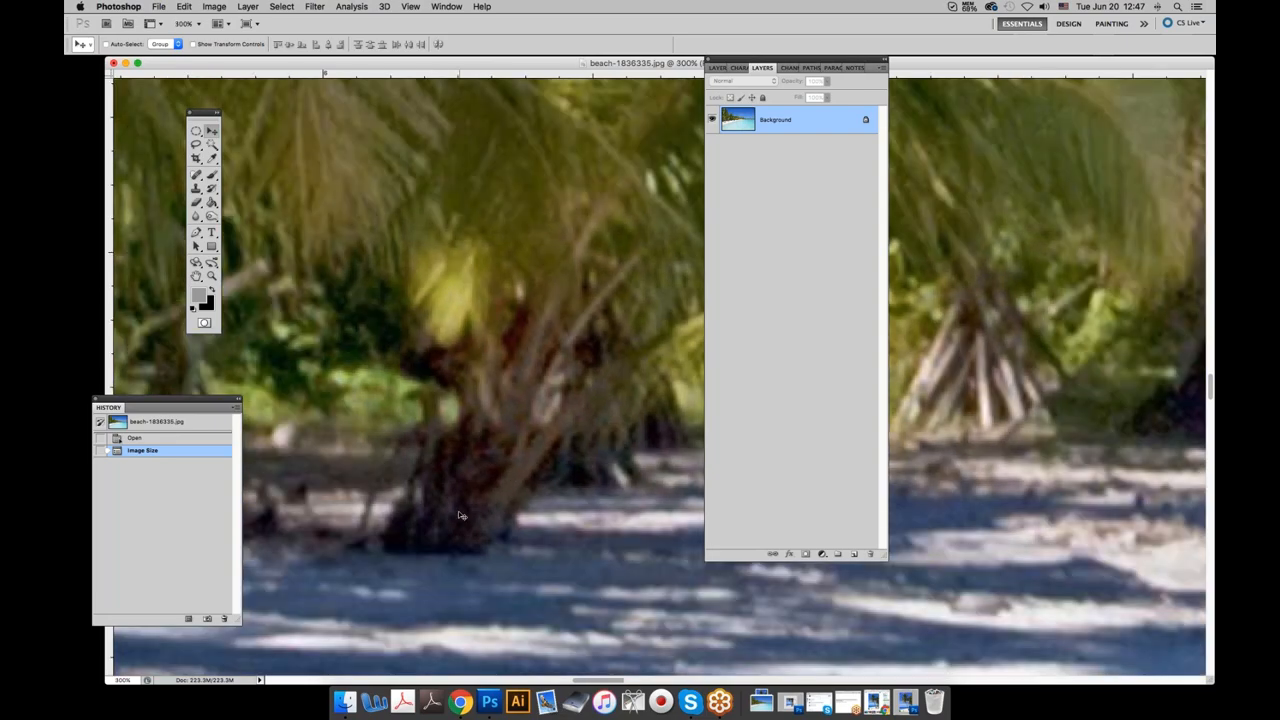
key(super+minus)
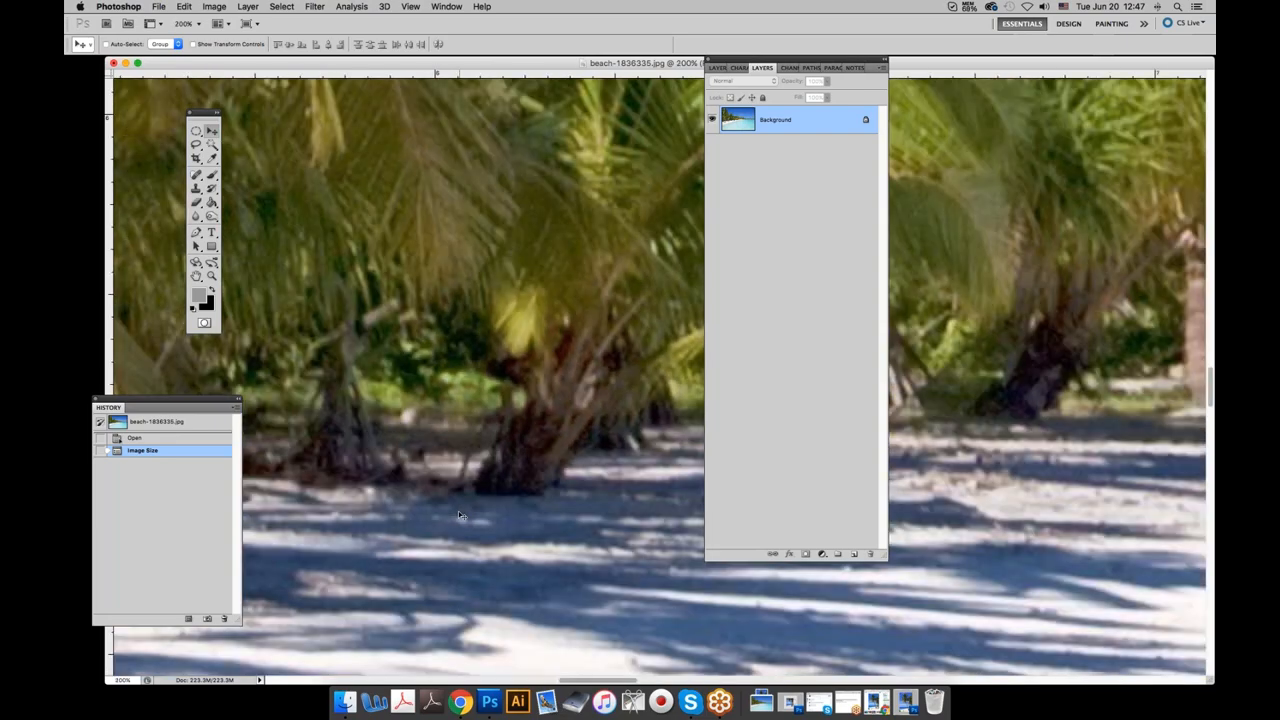
key(super+minus)
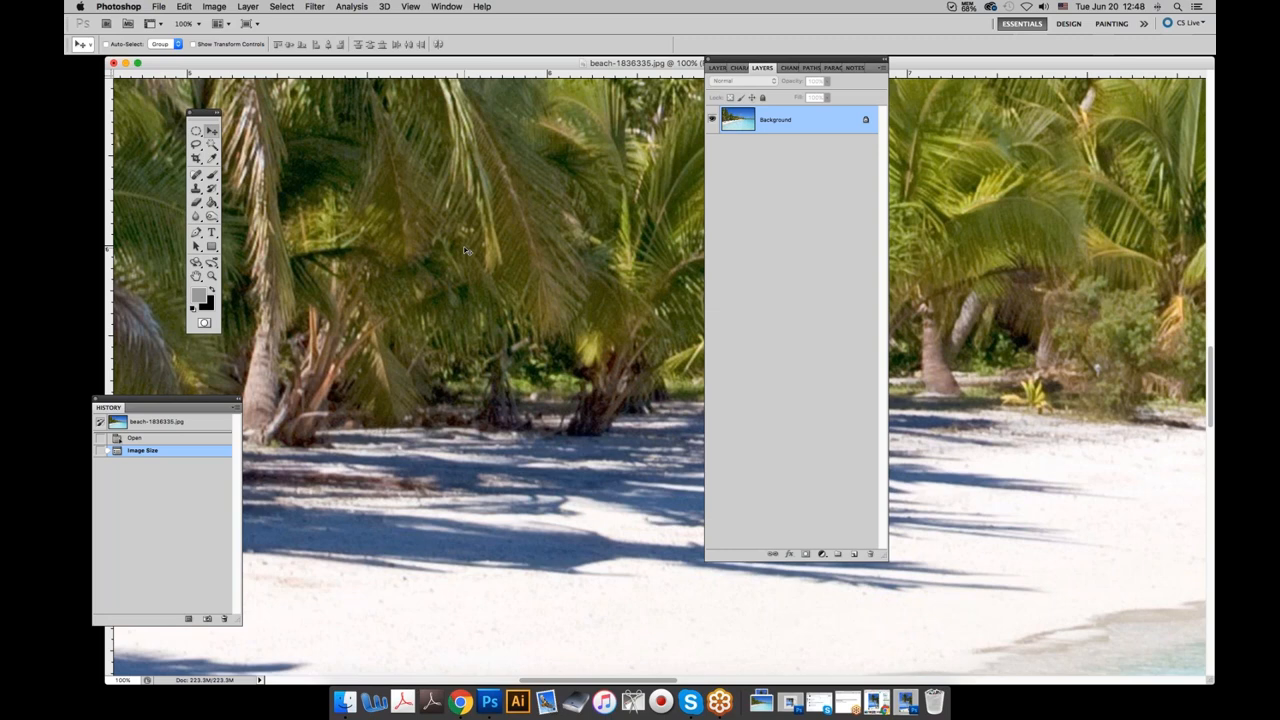
View the beach scene zoomed out to 25%, including once with the panels hidden.
key(super+minus)
key(super+minus)
key(super+minus)
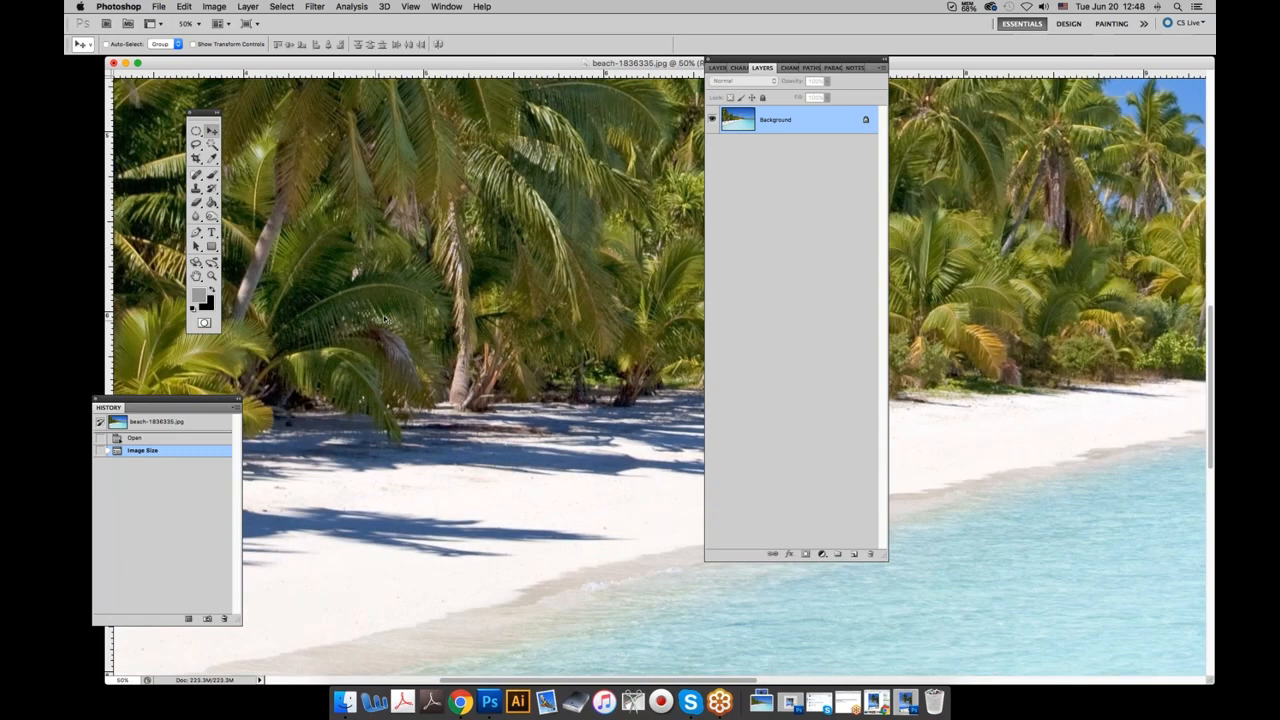
key(super+minus)
key(super+minus)
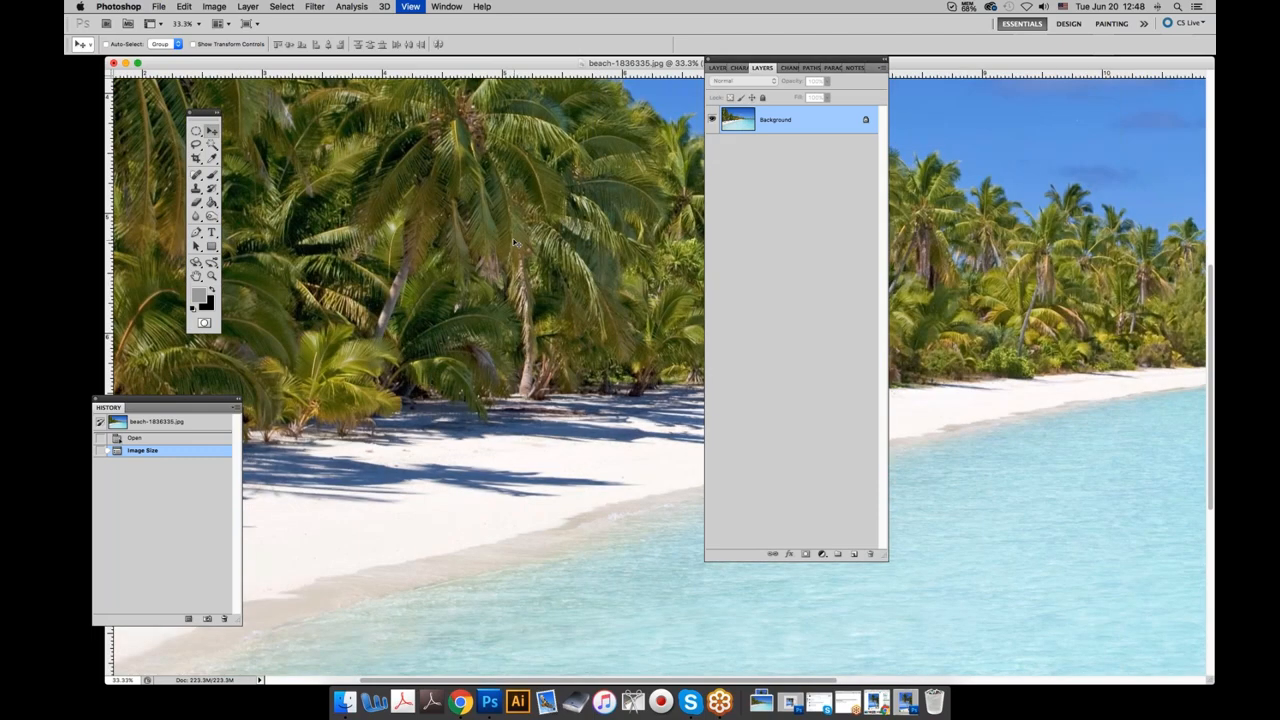
key(super+minus)
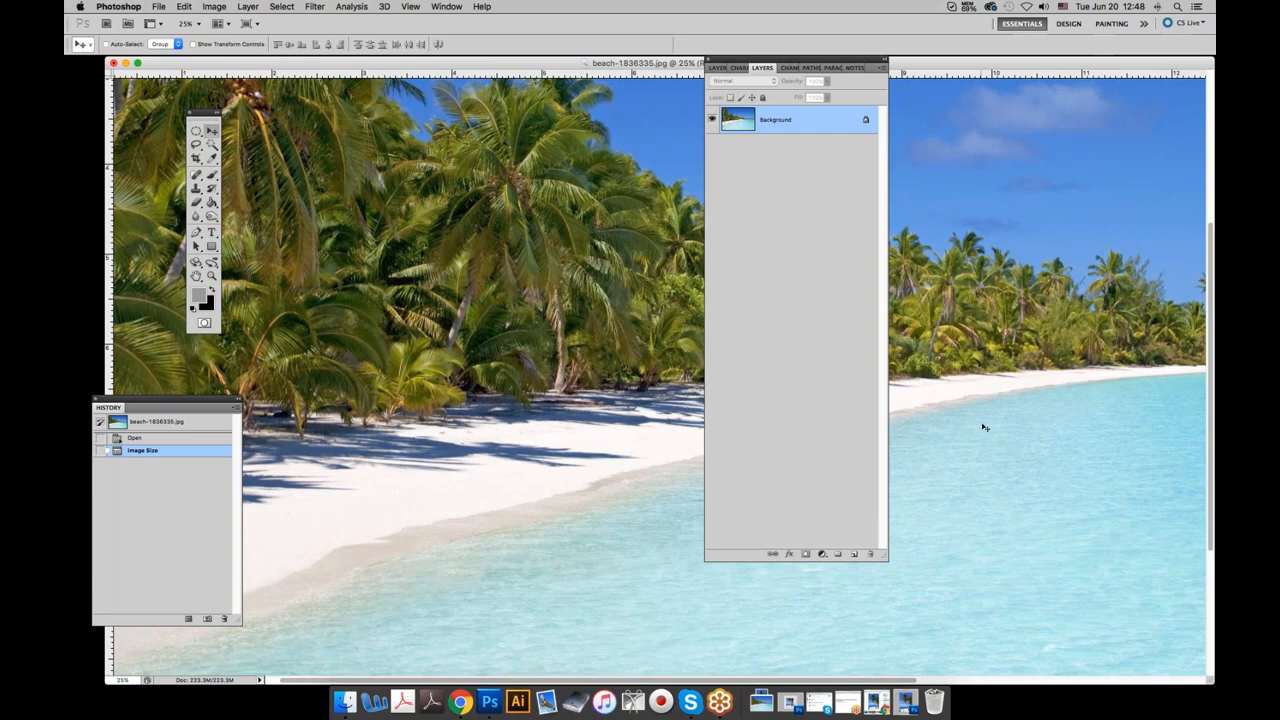
key(Tab)
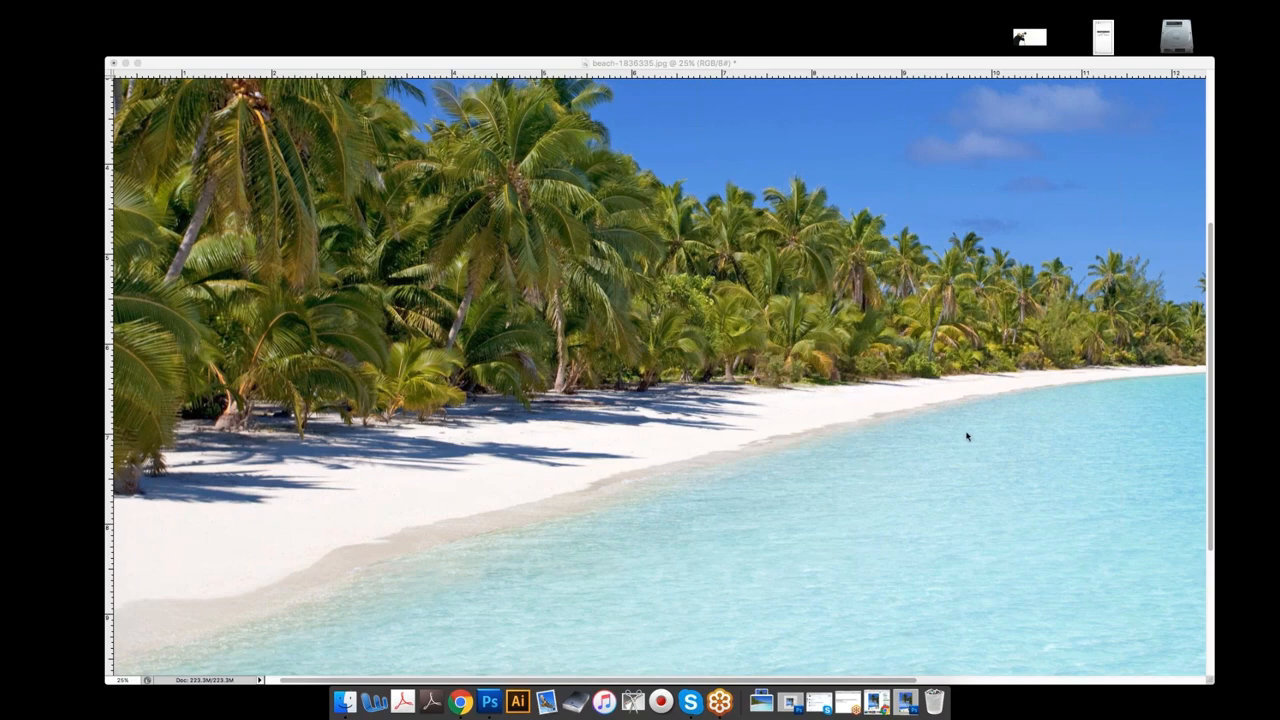
key(Tab)
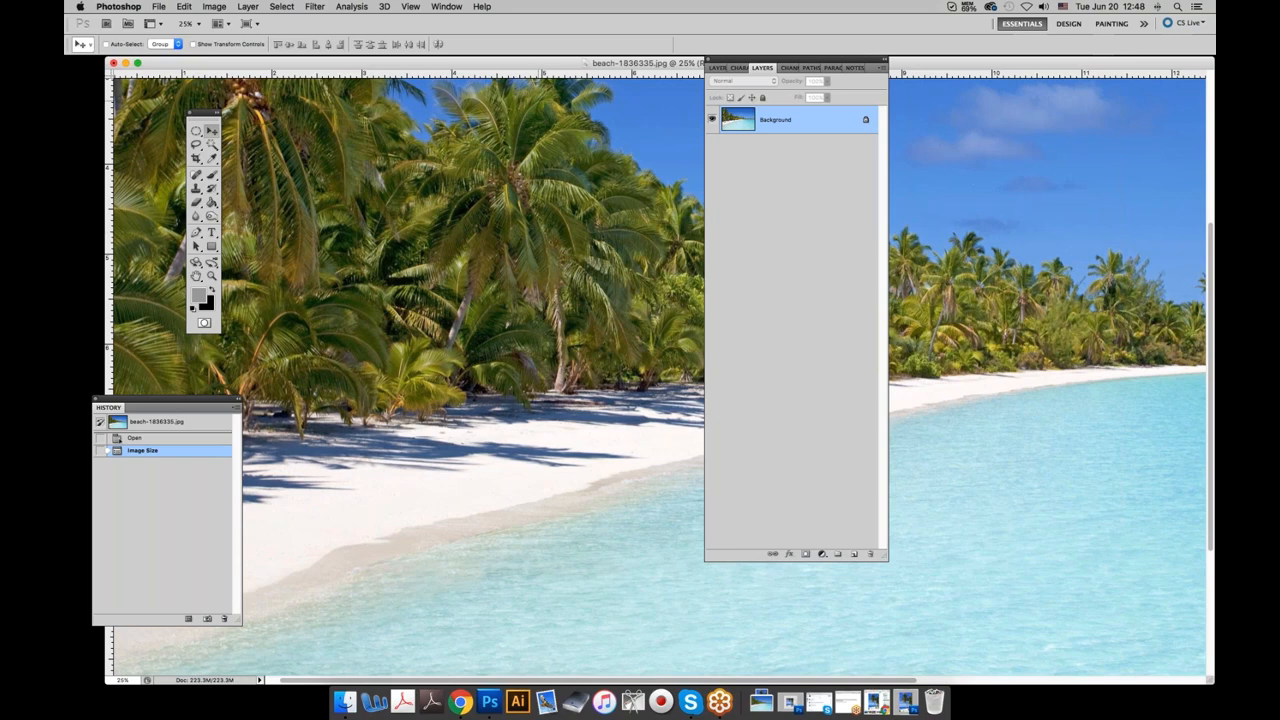
Check the resampled beach image's pixel dimensions and resolution in Image Size without changing them.
click(215, 6)
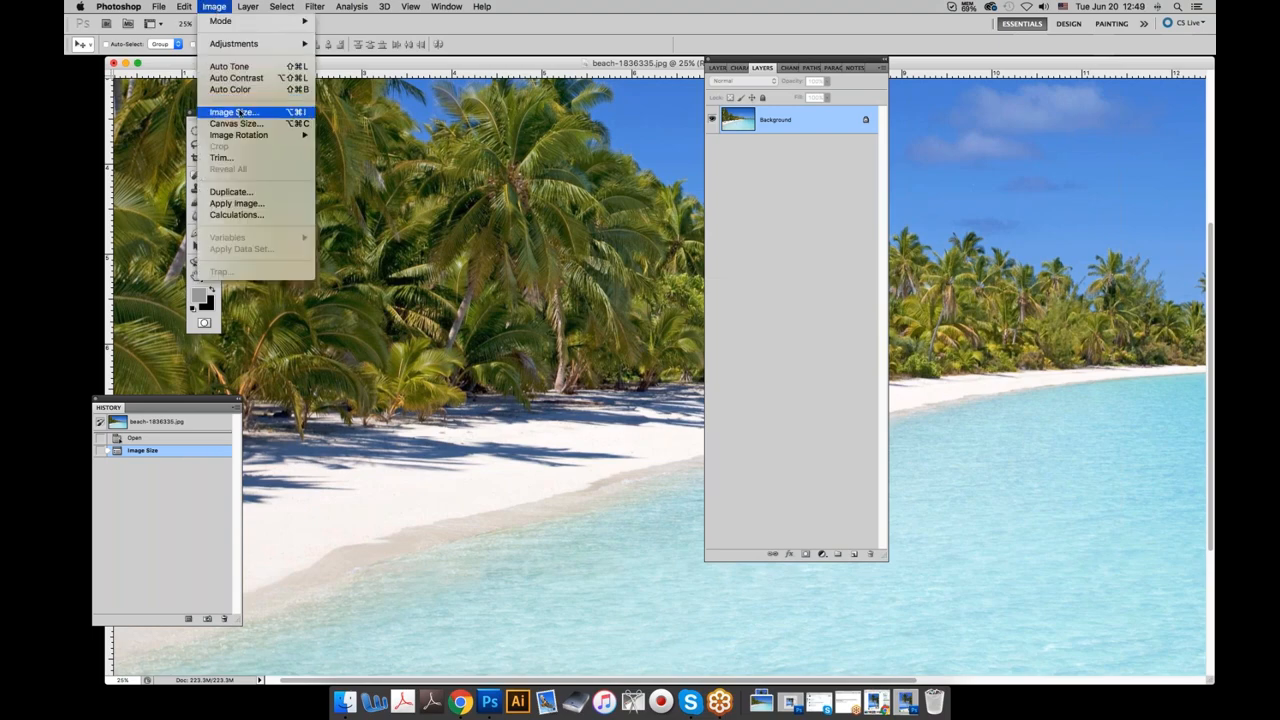
click(238, 112)
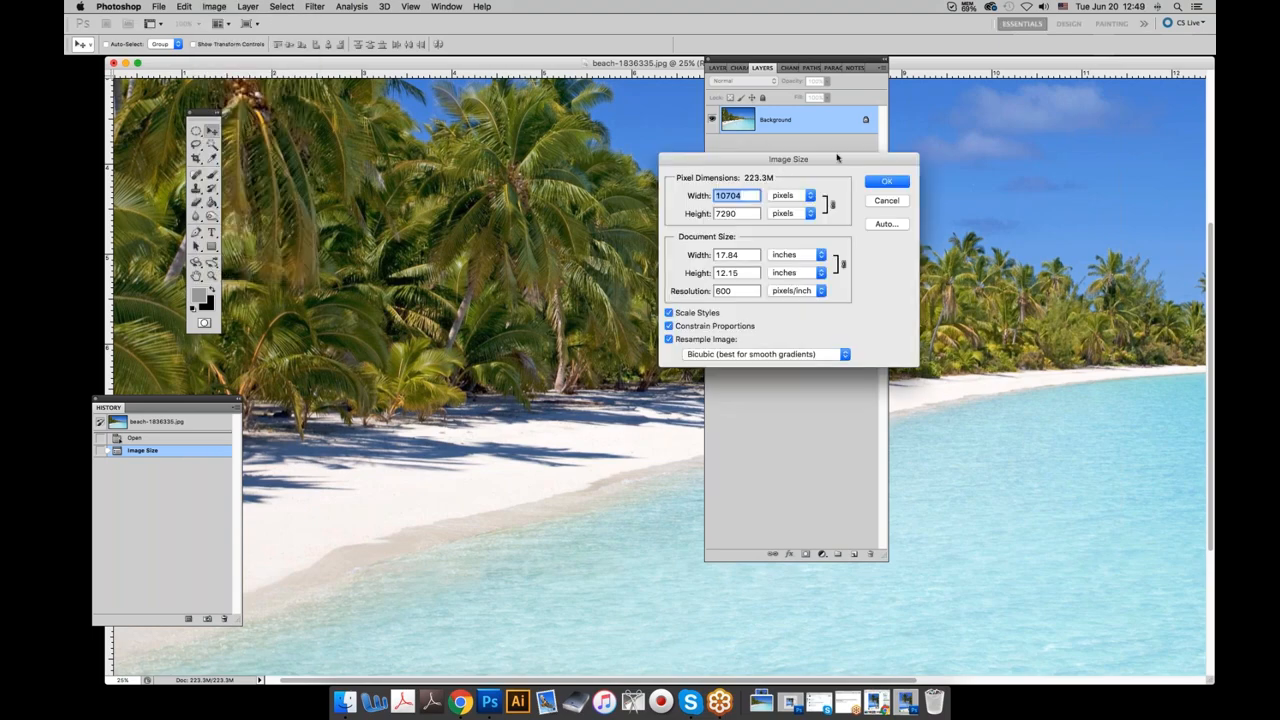
drag(836, 158, 729, 136)
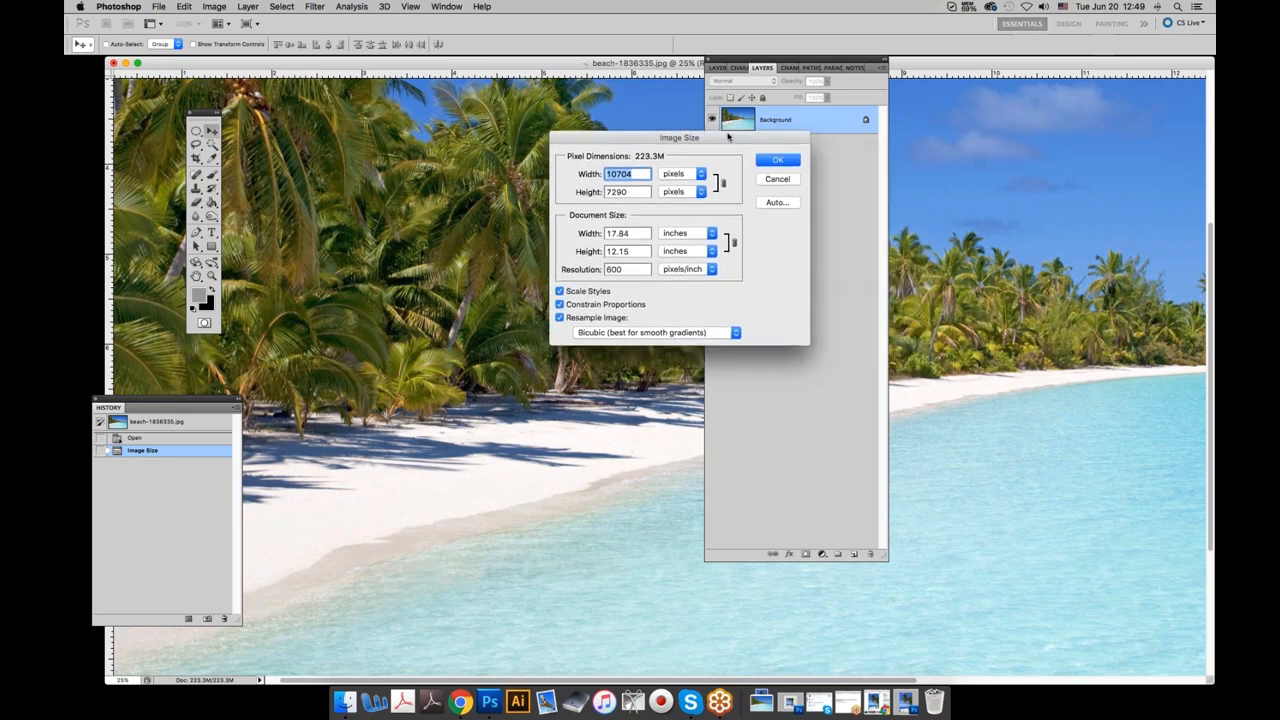
click(776, 179)
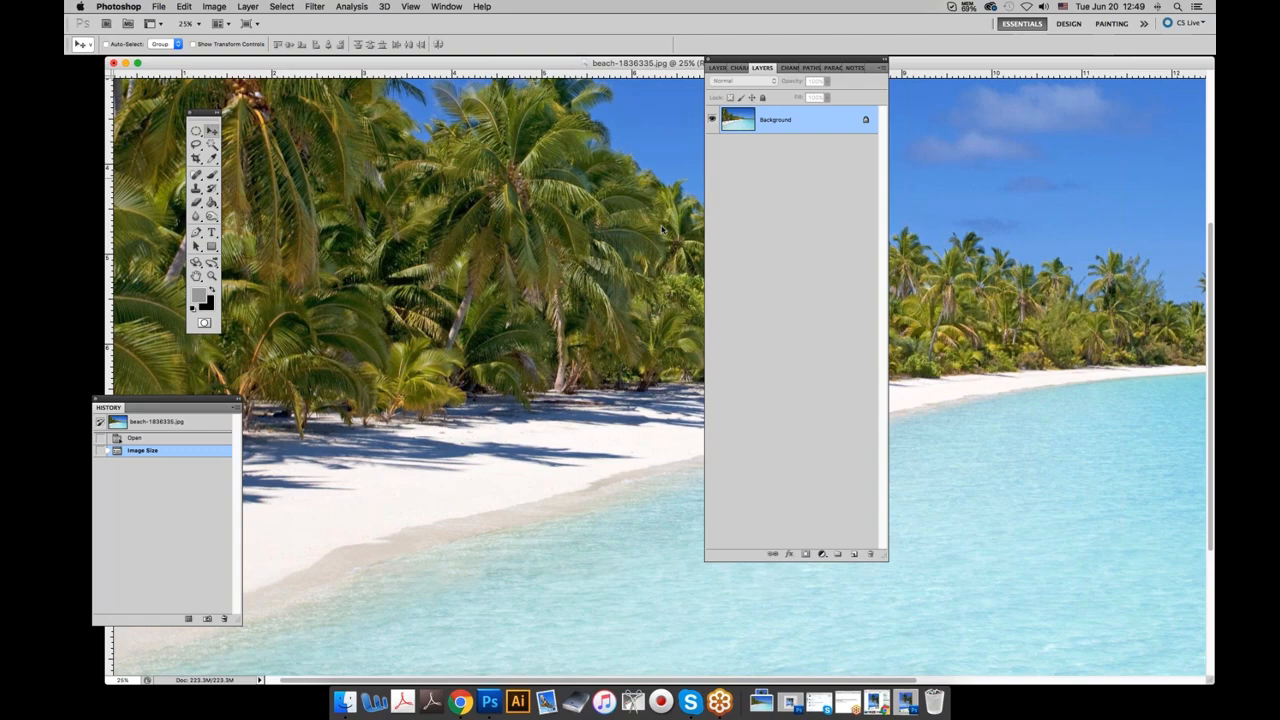
Revert the beach image to its opened state before the resampling and check its Image Size values.
click(165, 443)
click(165, 443)
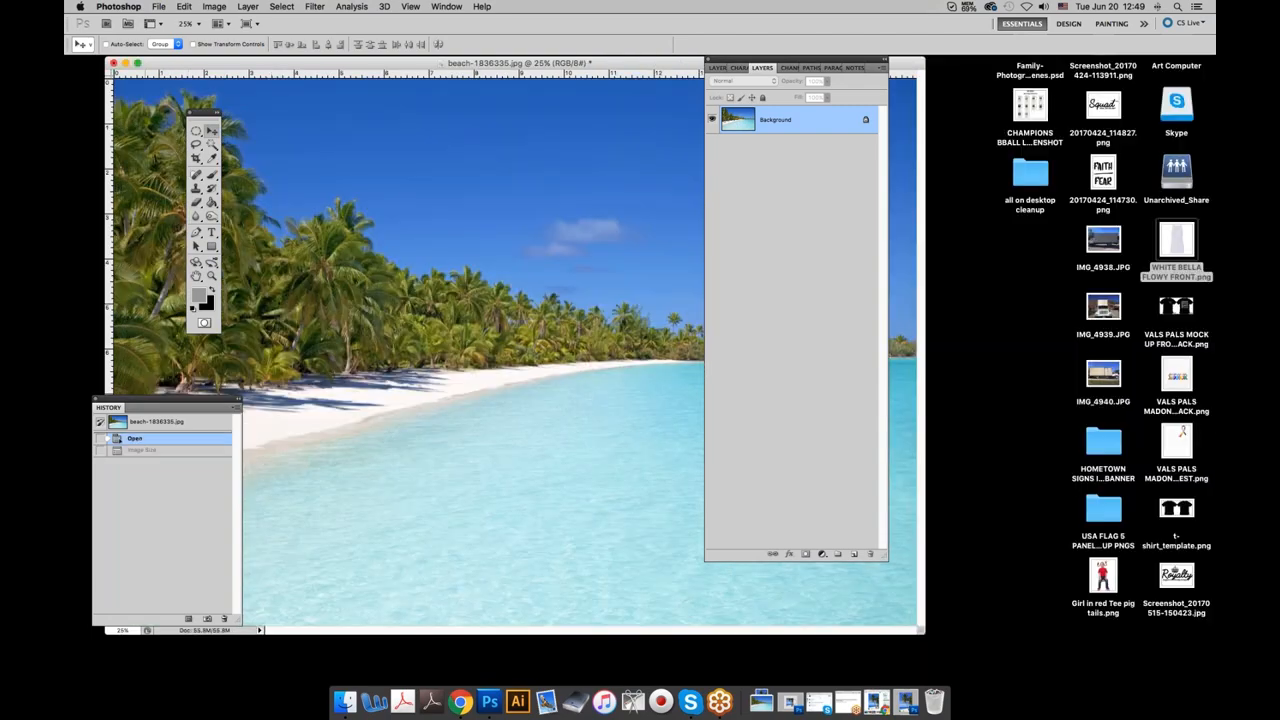
click(224, 6)
click(236, 117)
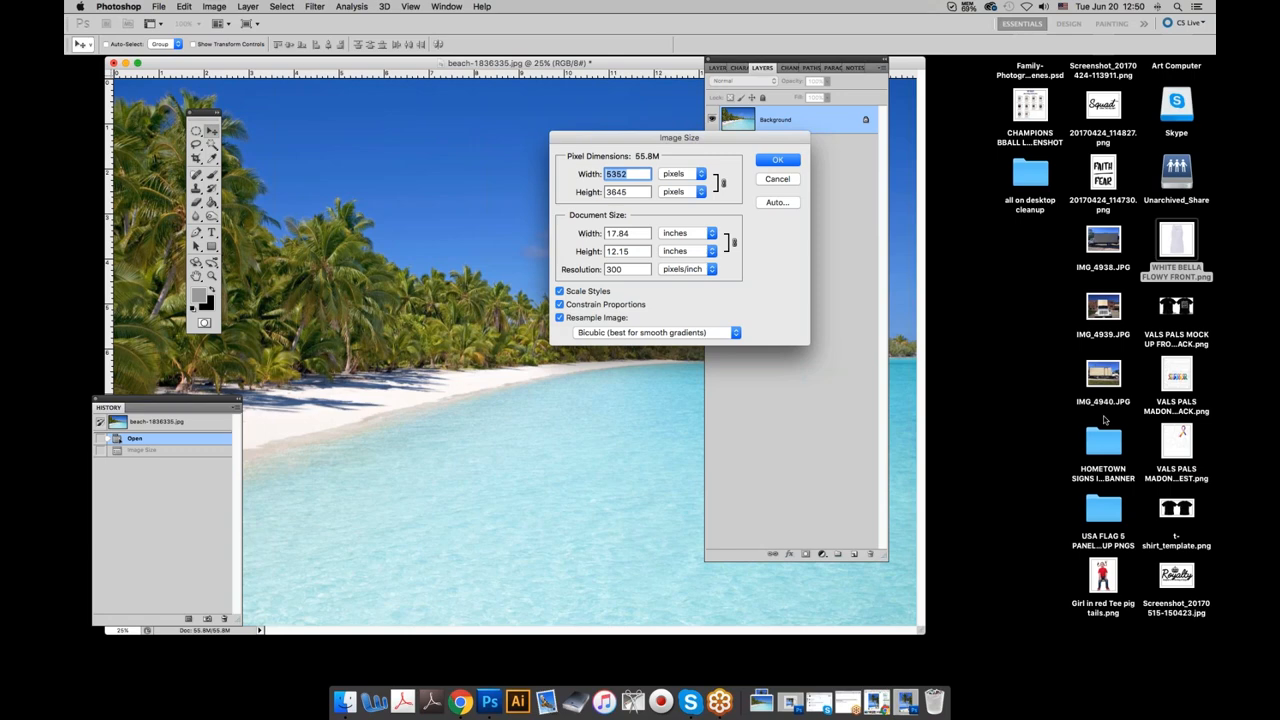
click(769, 180)
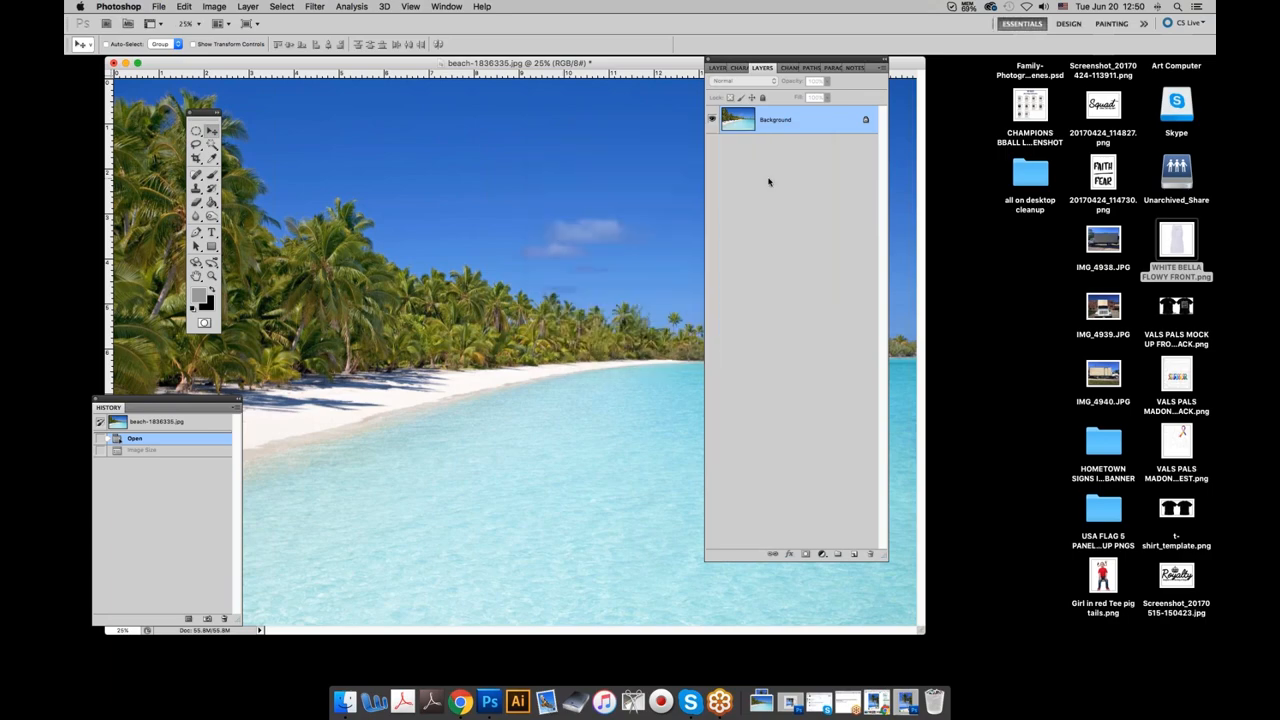
click(963, 426)
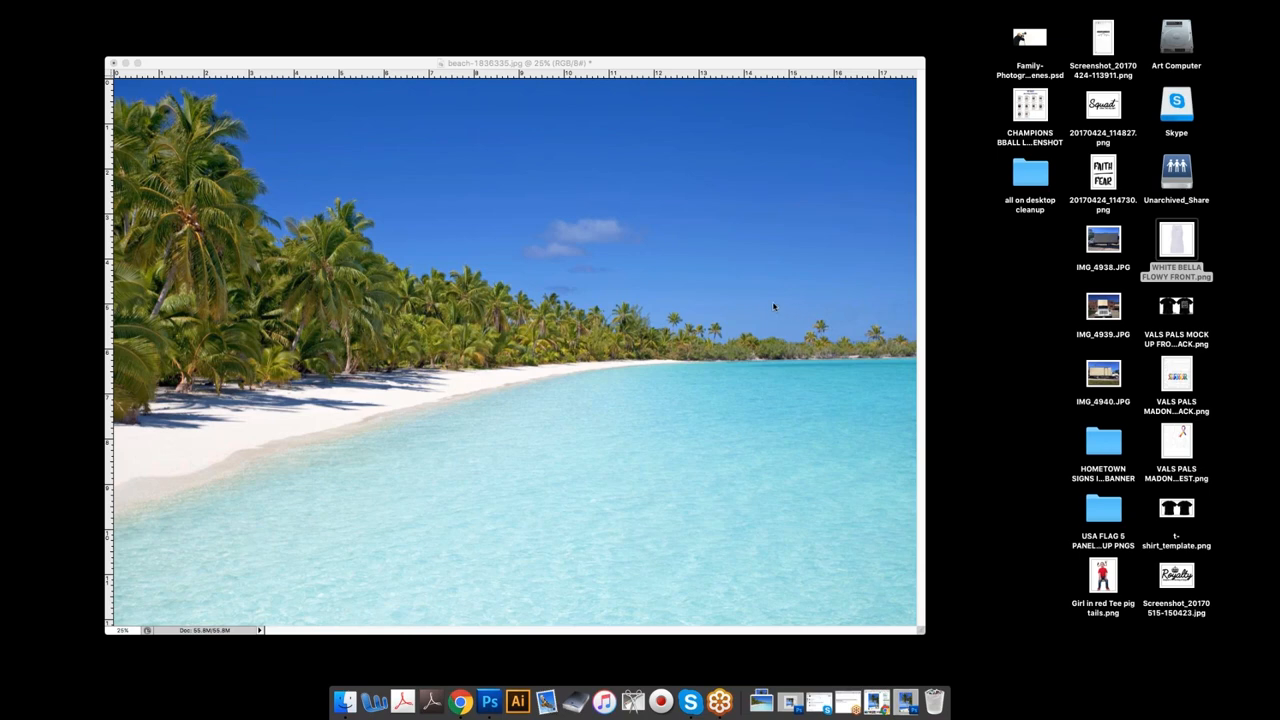
key(Tab)
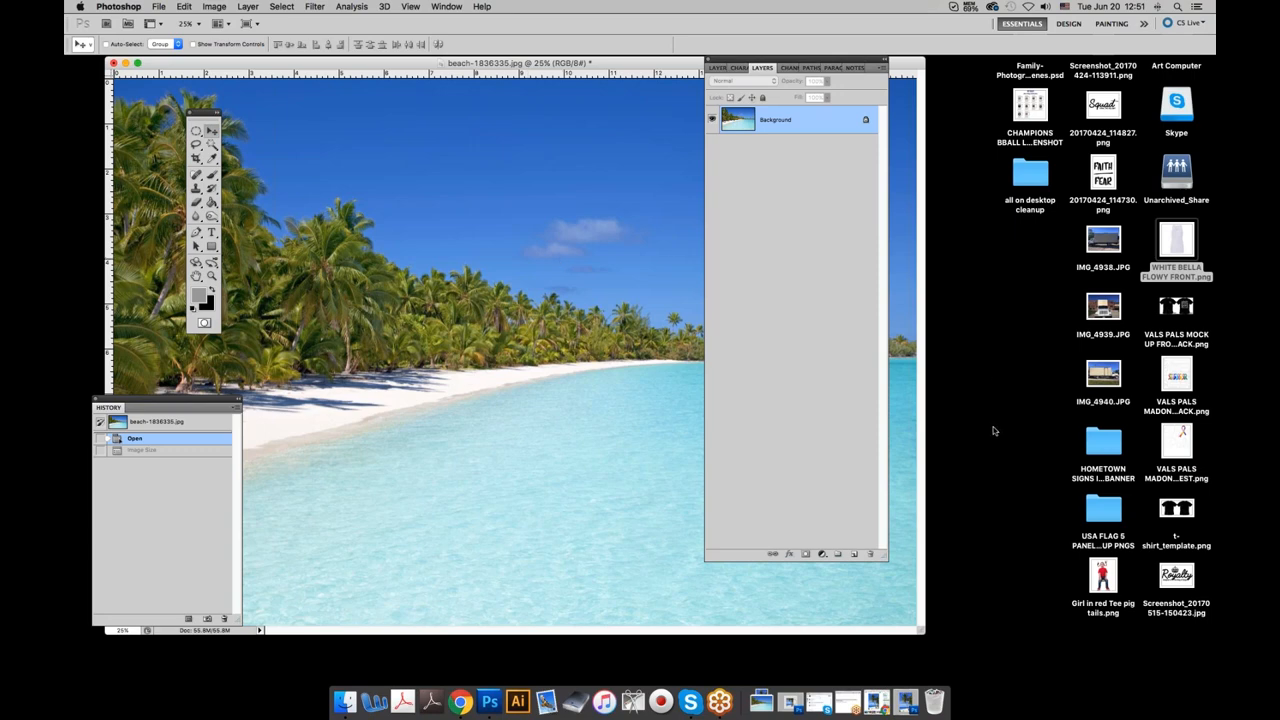
key(Tab)
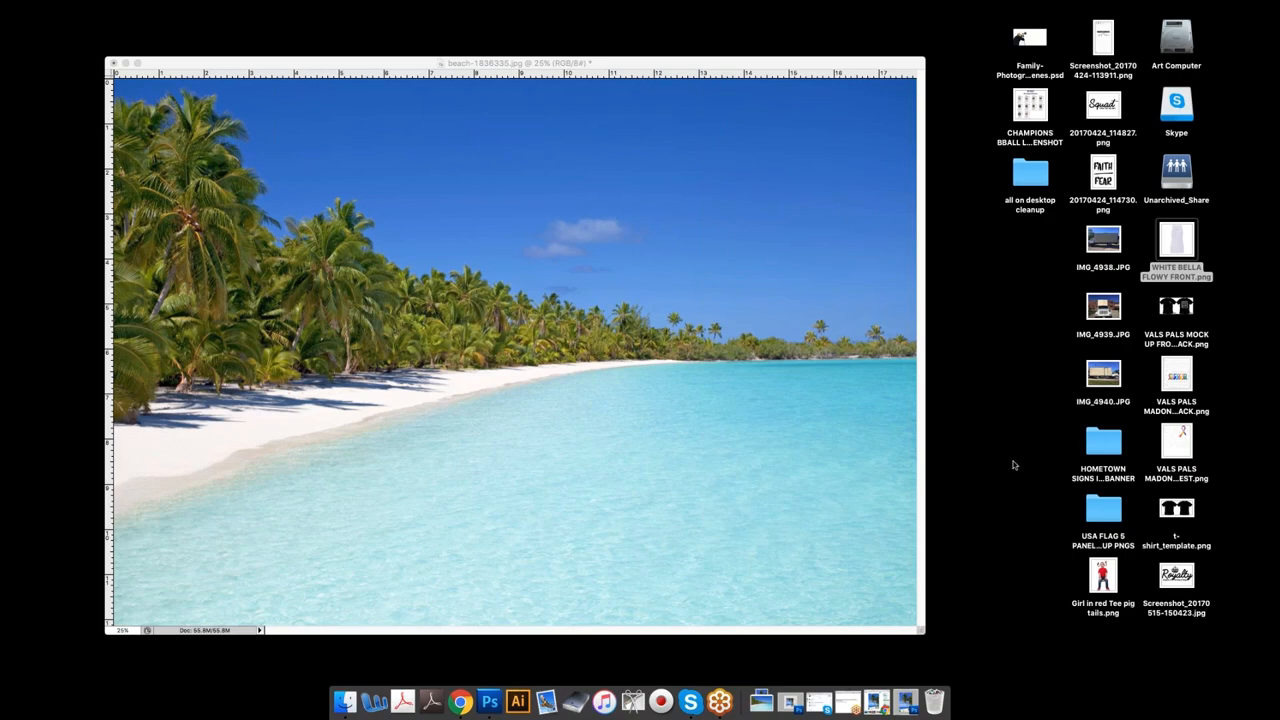
click(745, 302)
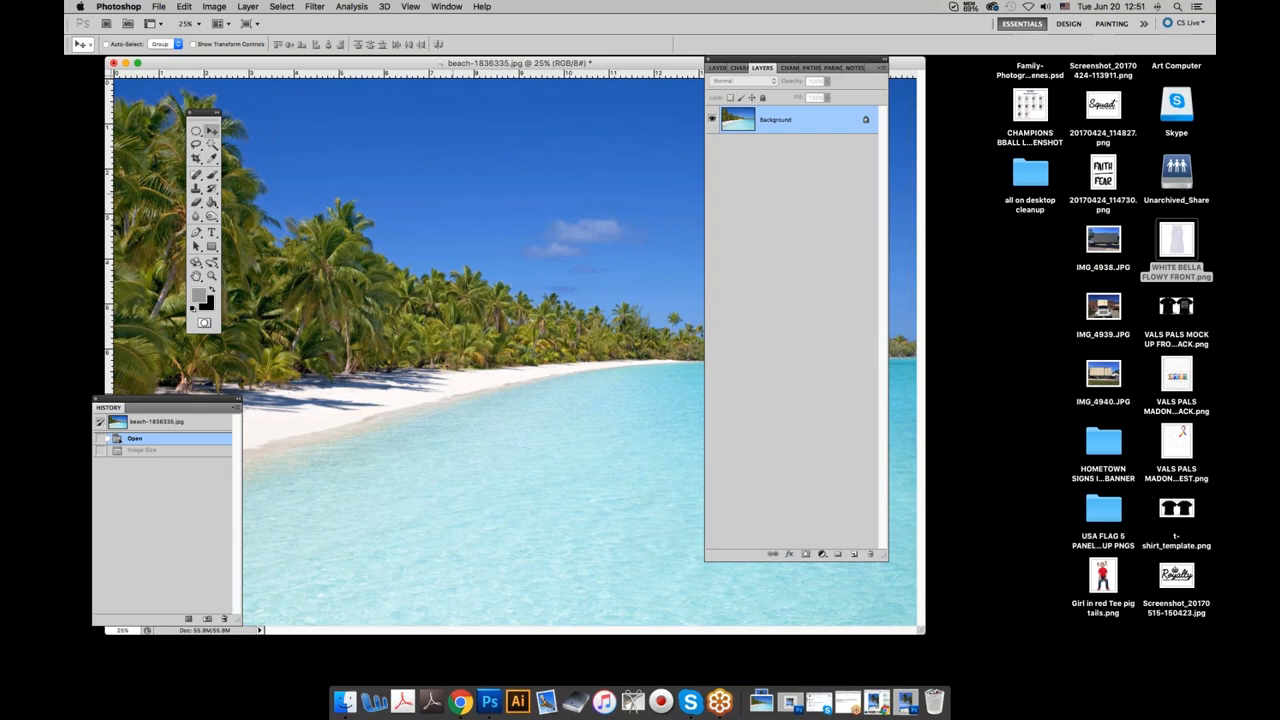
Move the beach image's window out of the way and bring the WEBINAR JUNE 20.psd document to the front.
drag(166, 64, 199, 207)
click(362, 94)
Select the WHT shirt layer and nudge it slightly to the left beneath the palm print.
click(790, 315)
key(Left)
key(Left)
key(Left)
key(Left)
key(Left)
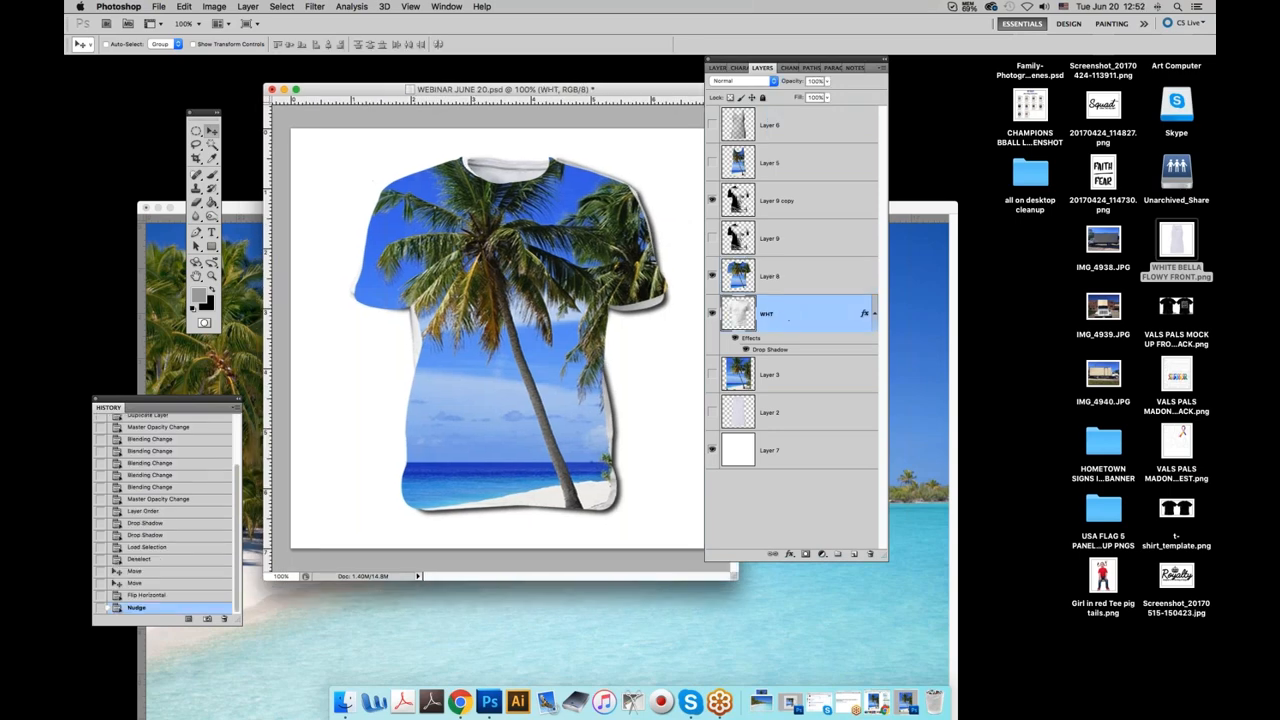
key(Left)
key(Left)
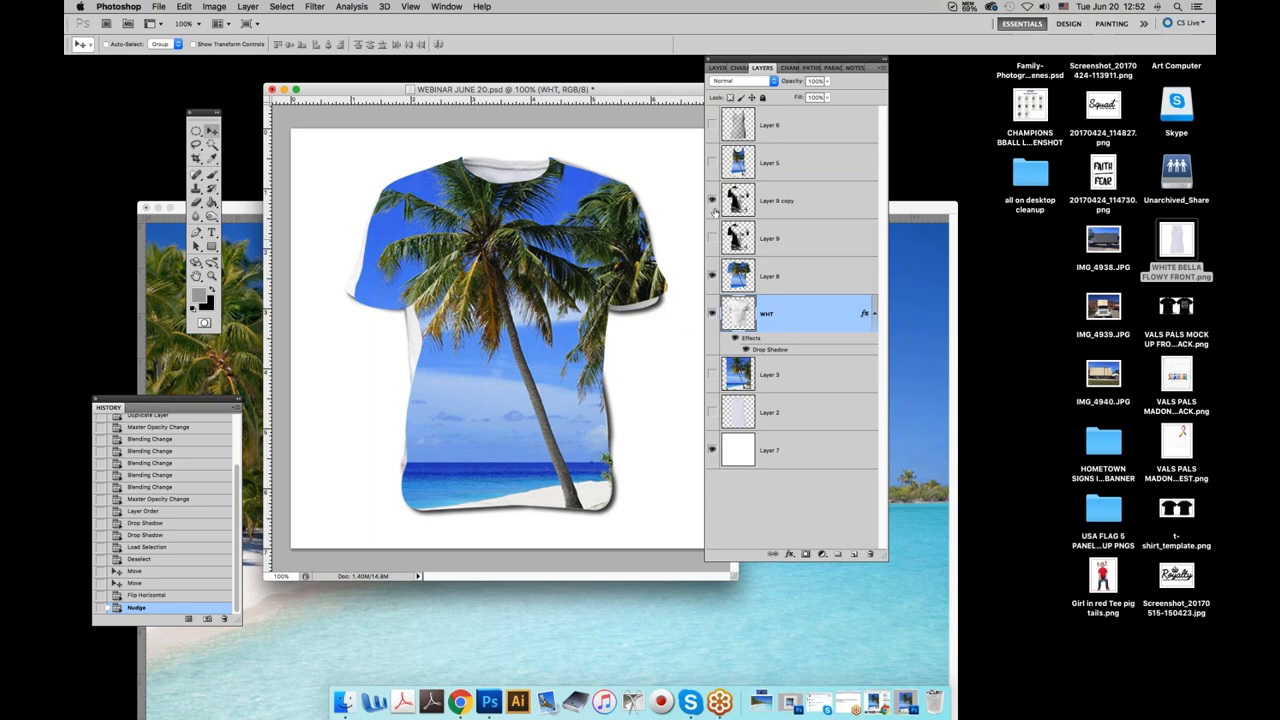
Hide Layer 8 and Layer 9 copy so only the white shirt shows on the background.
click(712, 276)
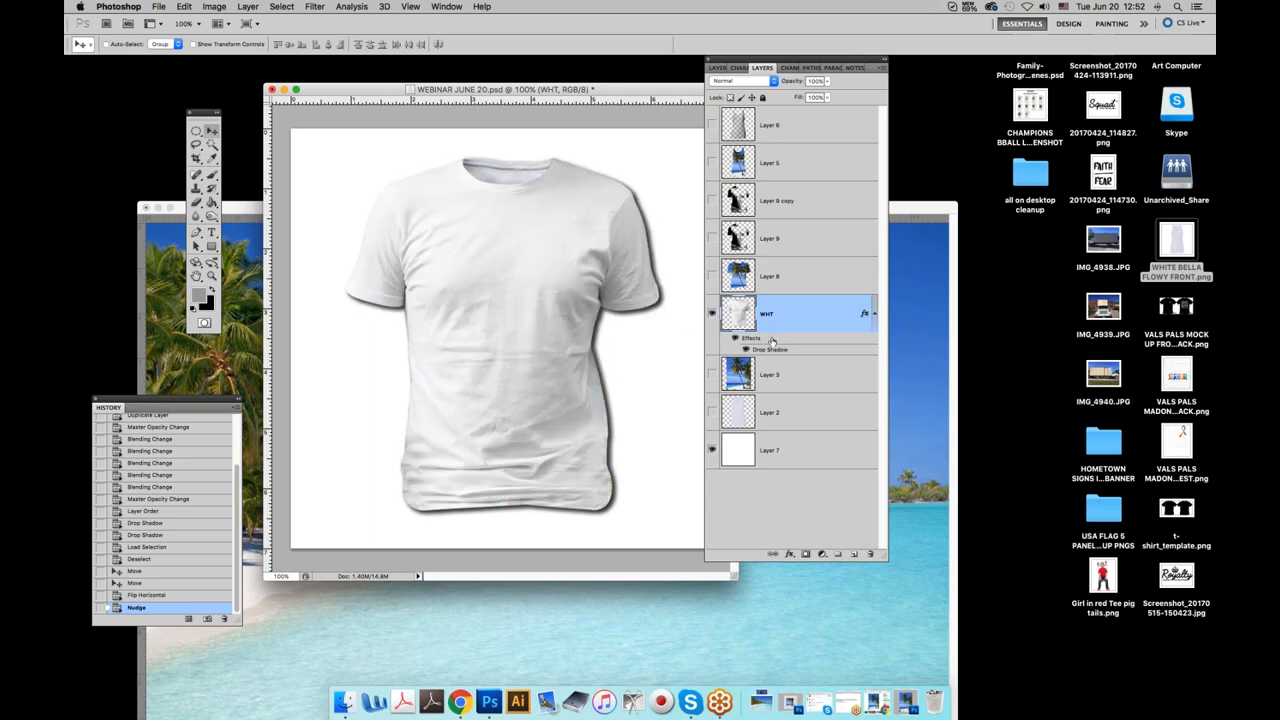